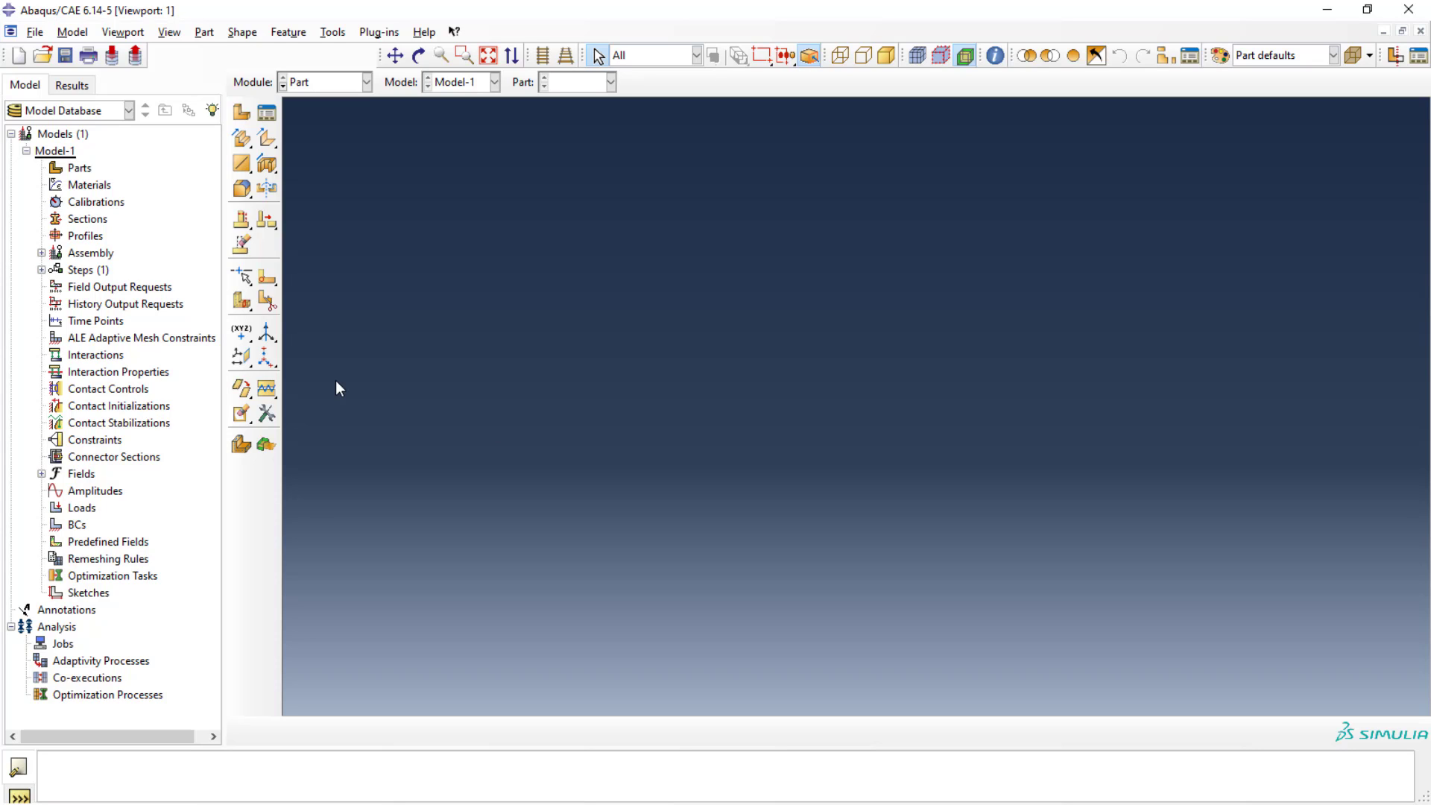
{"action": "left_click", "coordinate": [34, 36]}
{"action": "left_click", "coordinate": [34, 35]}
{"action": "left_click", "coordinate": [34, 36]}
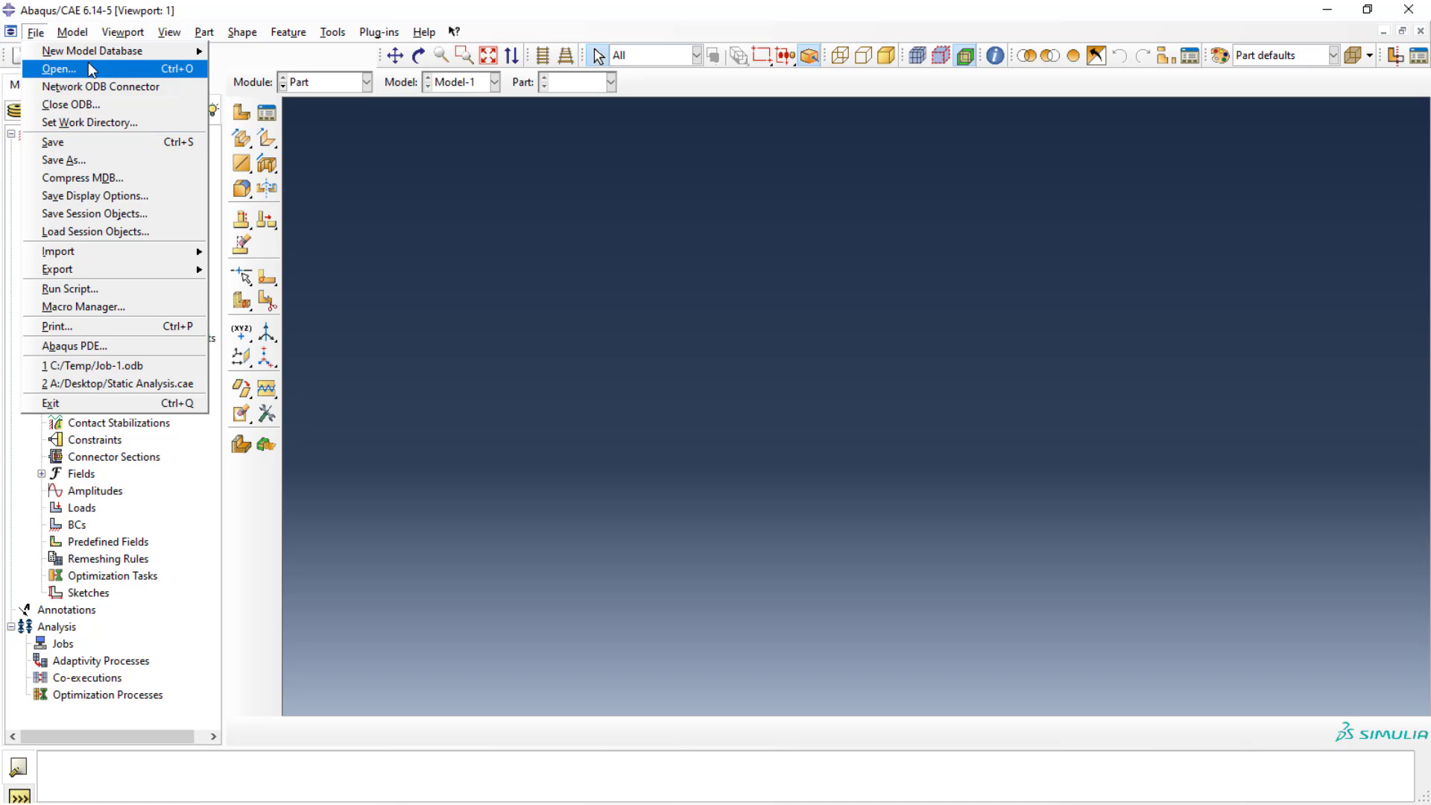
{"action": "left_click", "coordinate": [77, 34]}
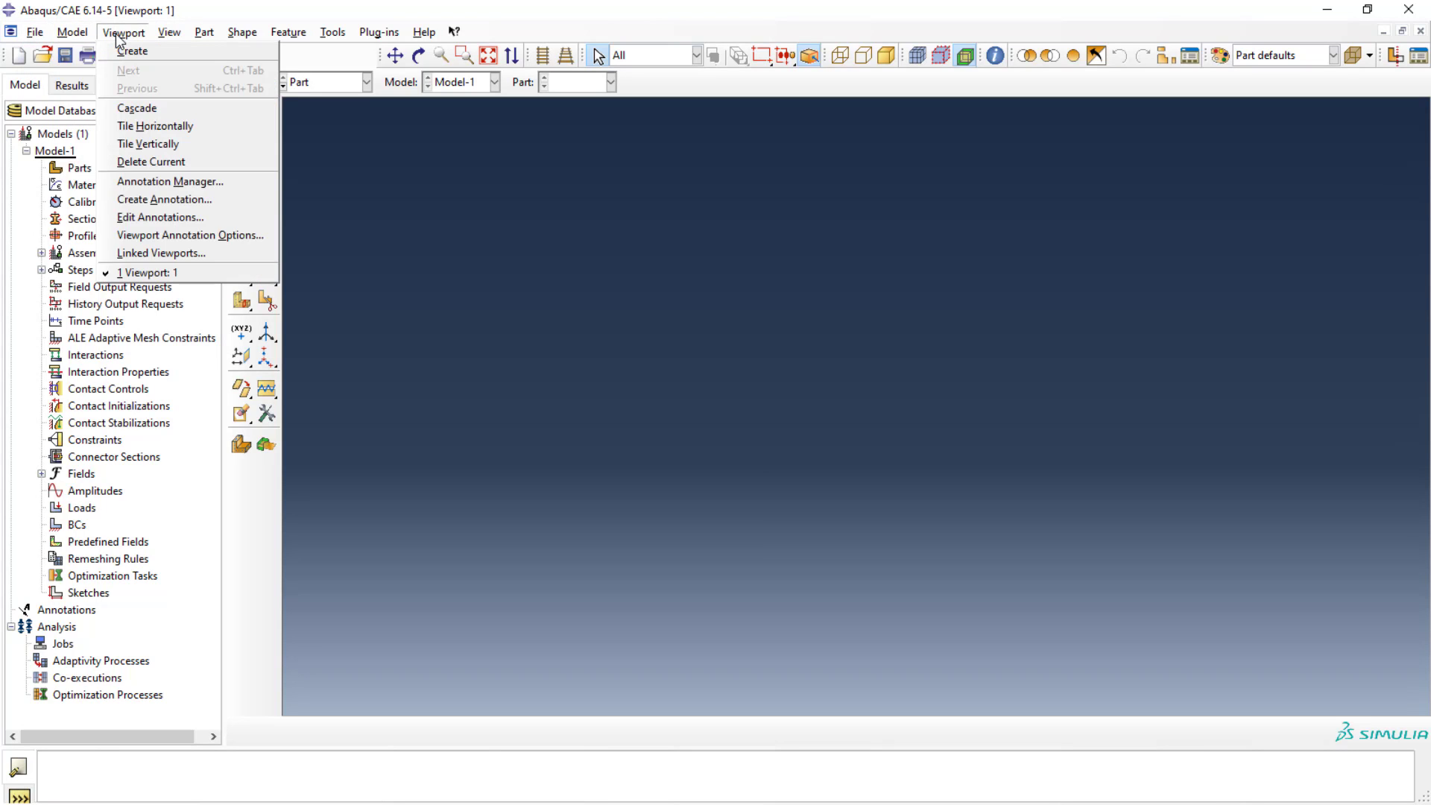
{"action": "mouse_move", "coordinate": [292, 33]}
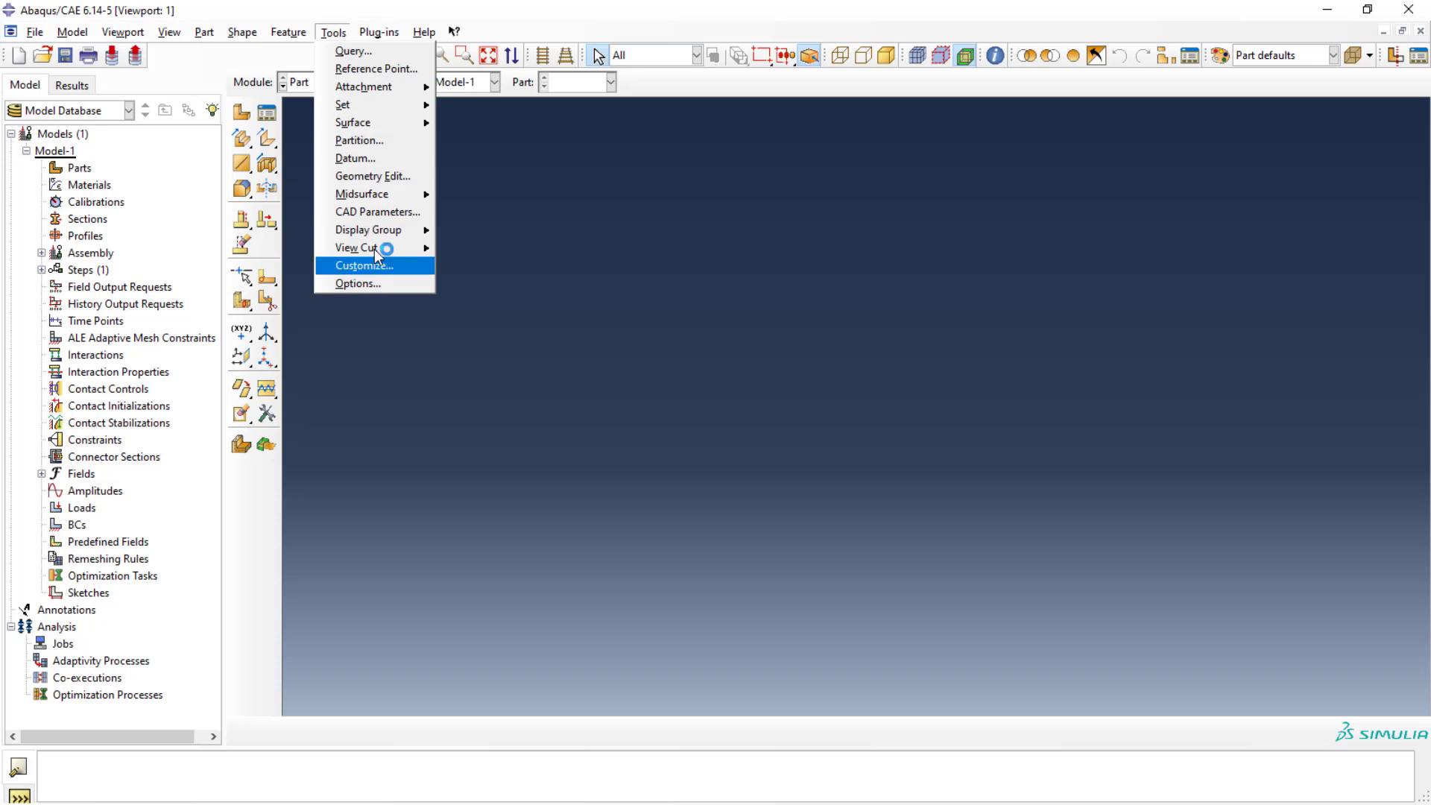
{"action": "mouse_move", "coordinate": [375, 230]}
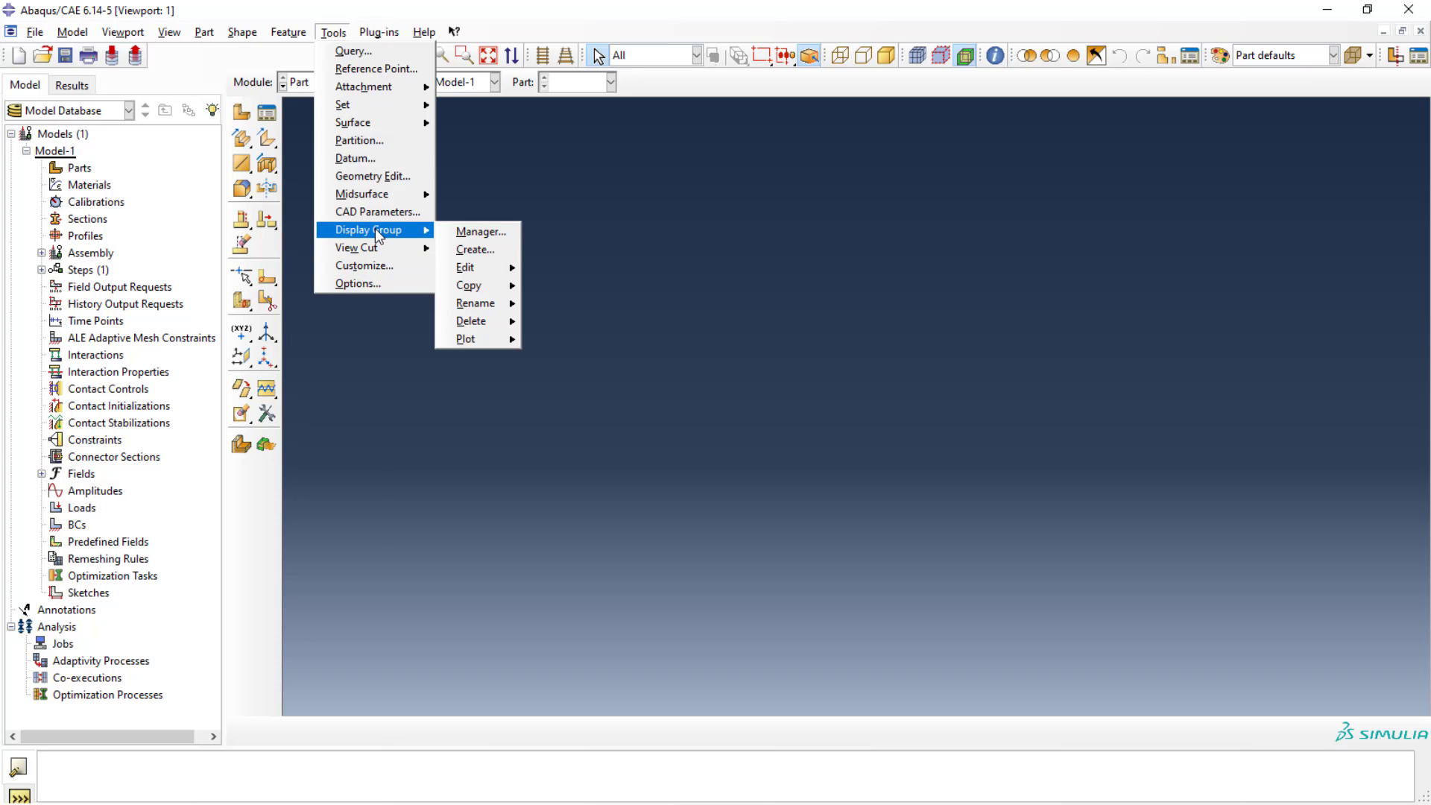
{"action": "left_click", "coordinate": [402, 173]}
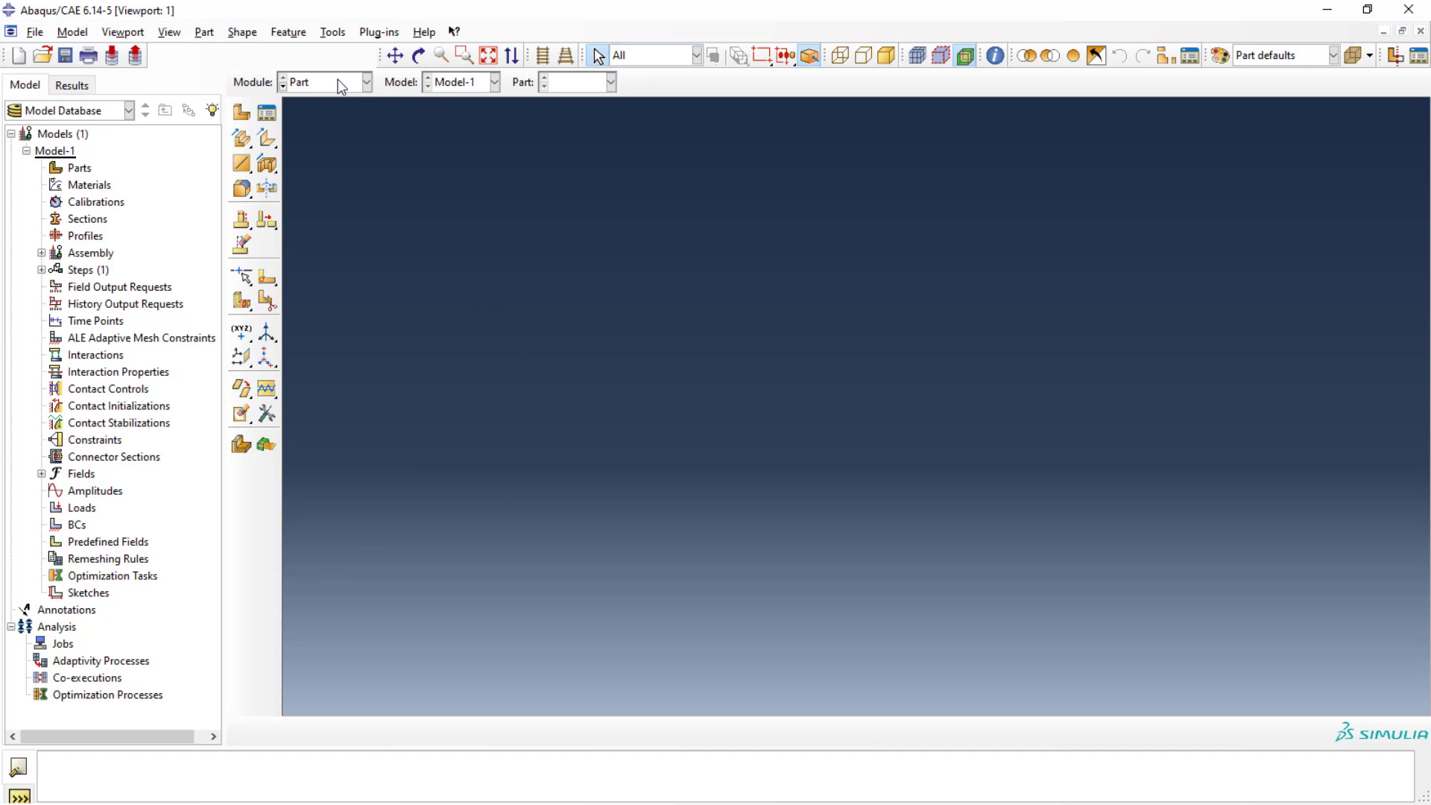
{"action": "left_click", "coordinate": [367, 83]}
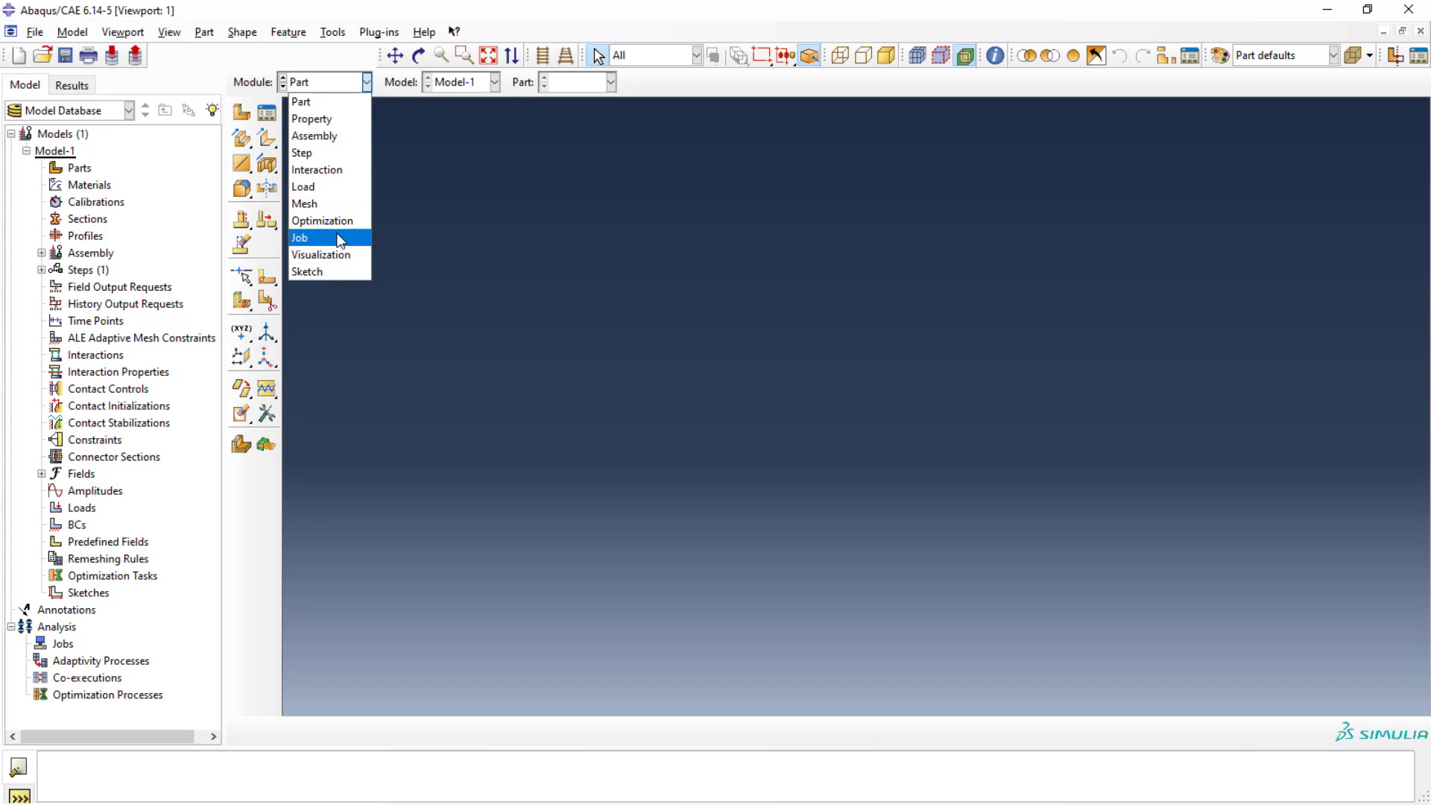
{"action": "left_click", "coordinate": [476, 214]}
{"action": "left_click", "coordinate": [495, 83]}
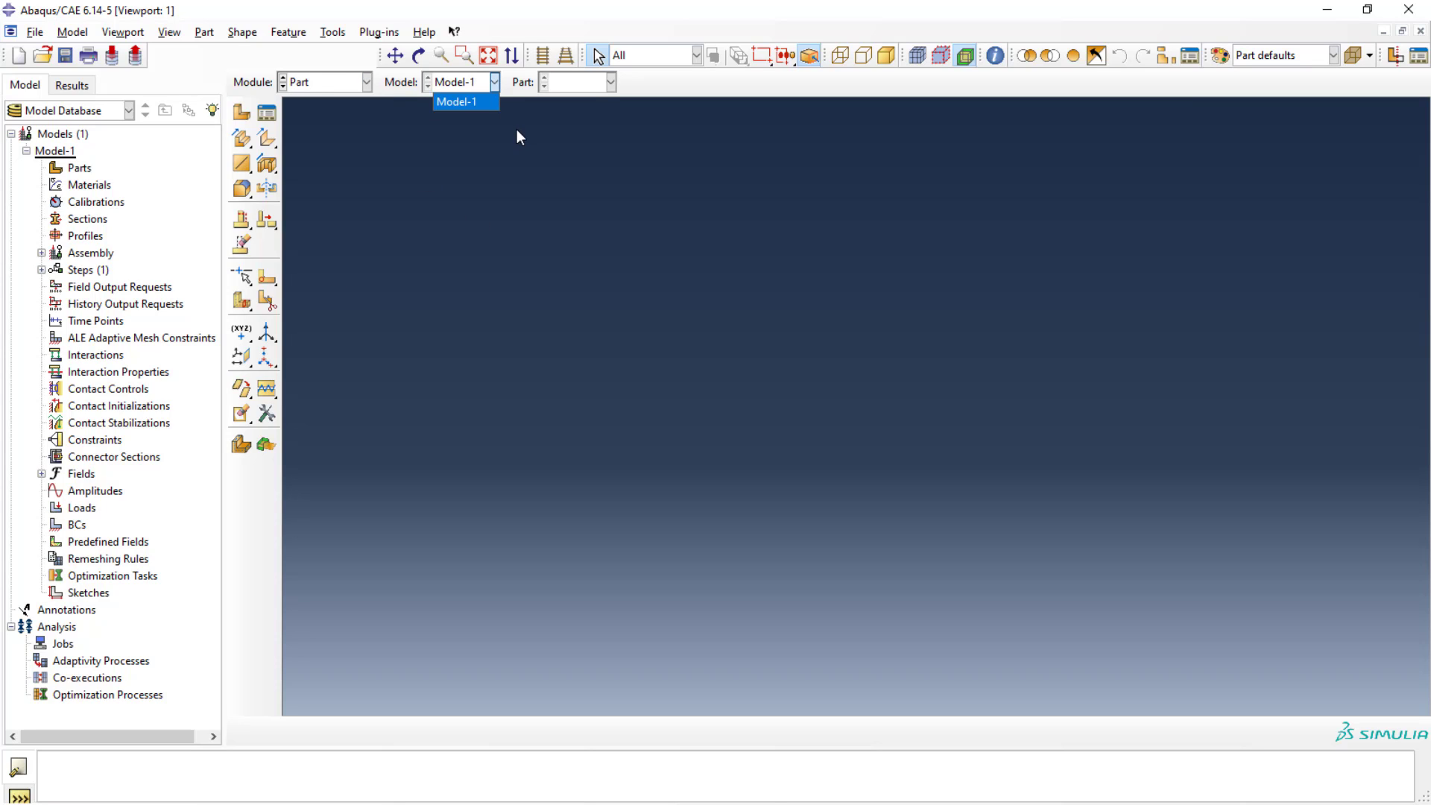
{"action": "left_click", "coordinate": [584, 149]}
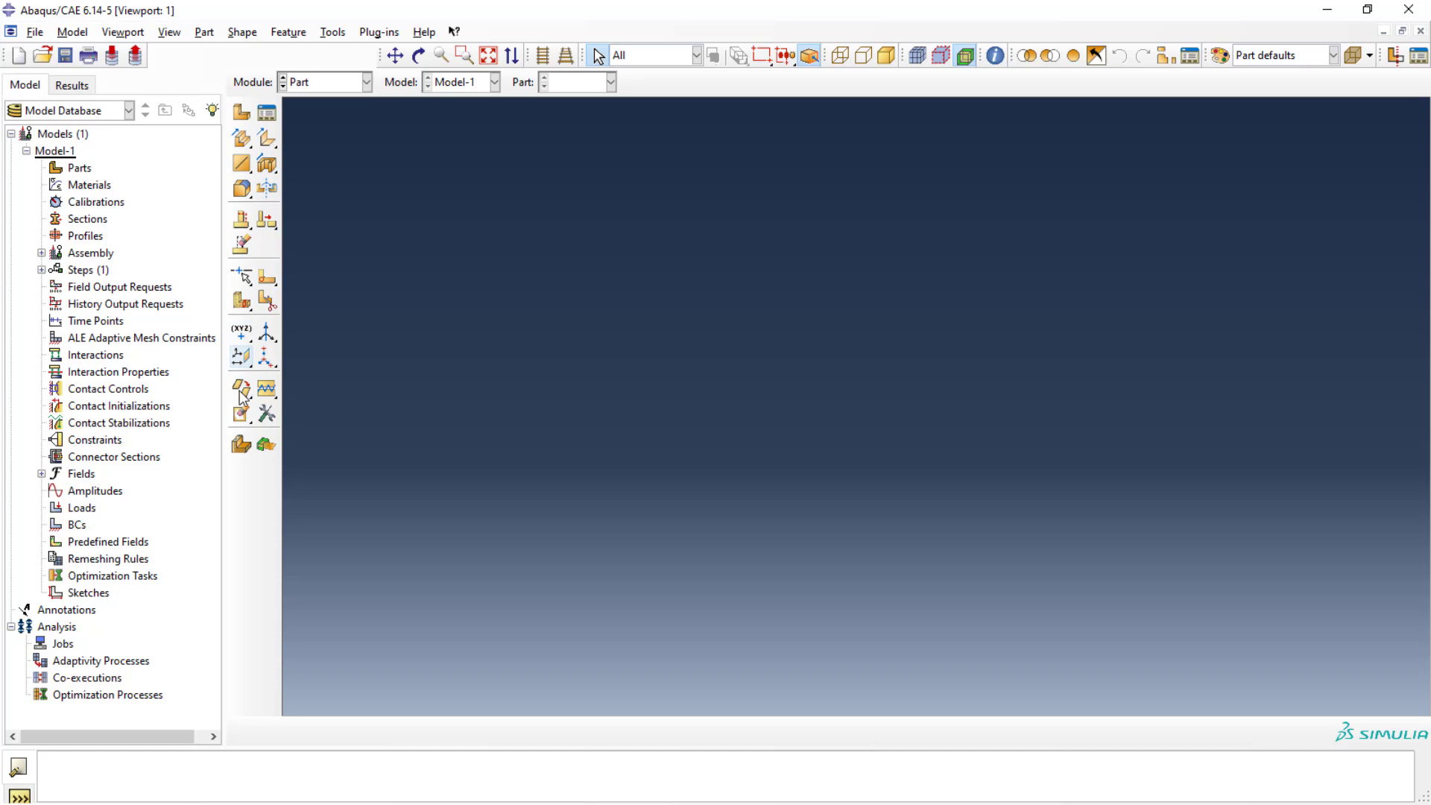
Create a 3D deformable solid extrusion part named "Plate with hole" with an approximate size of 200
{"action": "left_click", "coordinate": [243, 118]}
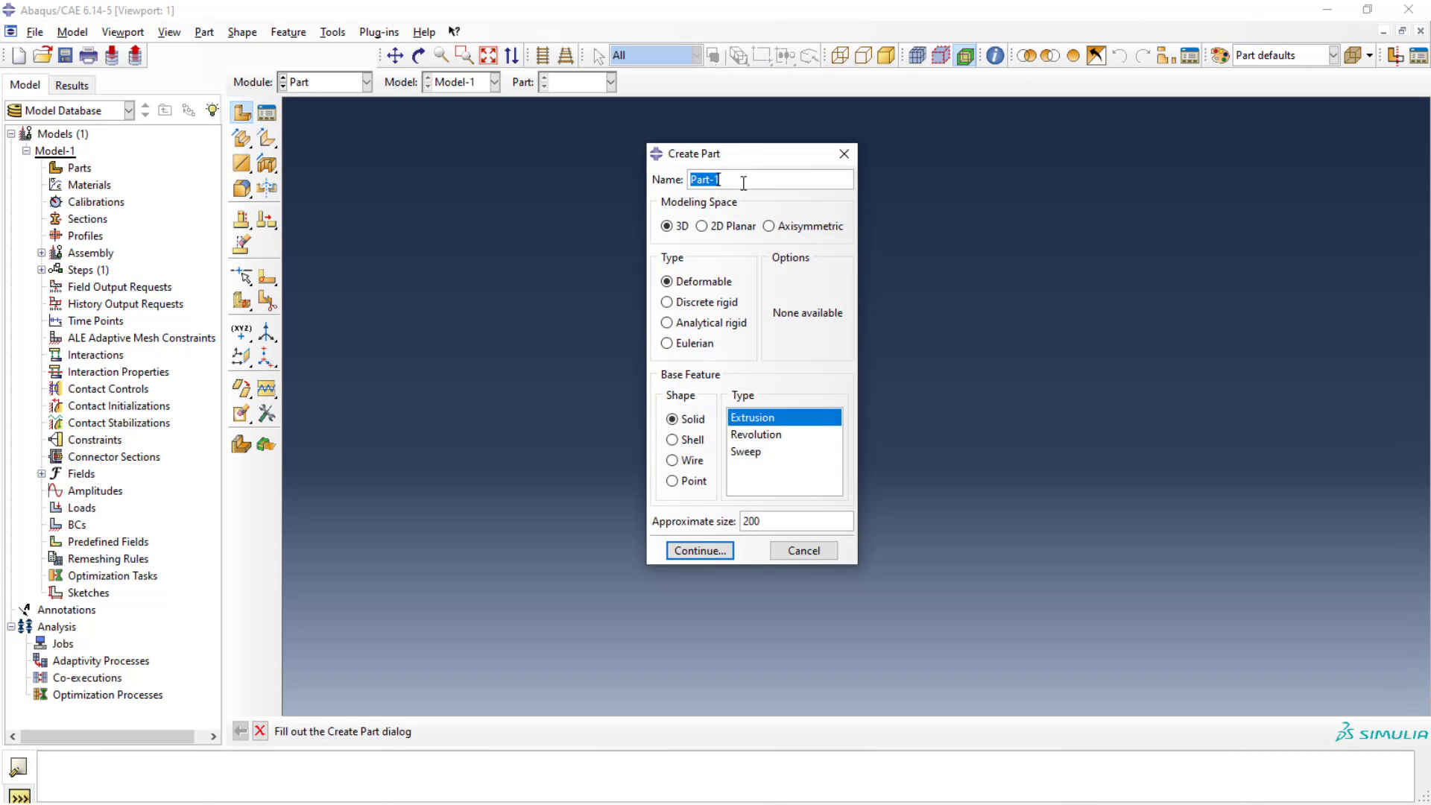
{"action": "type", "text": "Plate with hole"}
{"action": "left_click_drag", "start_coordinate": [794, 523], "coordinate": [750, 521]}
{"action": "key", "text": "BackSpace"}
{"action": "type", "text": "200"}
{"action": "left_click", "coordinate": [677, 553]}
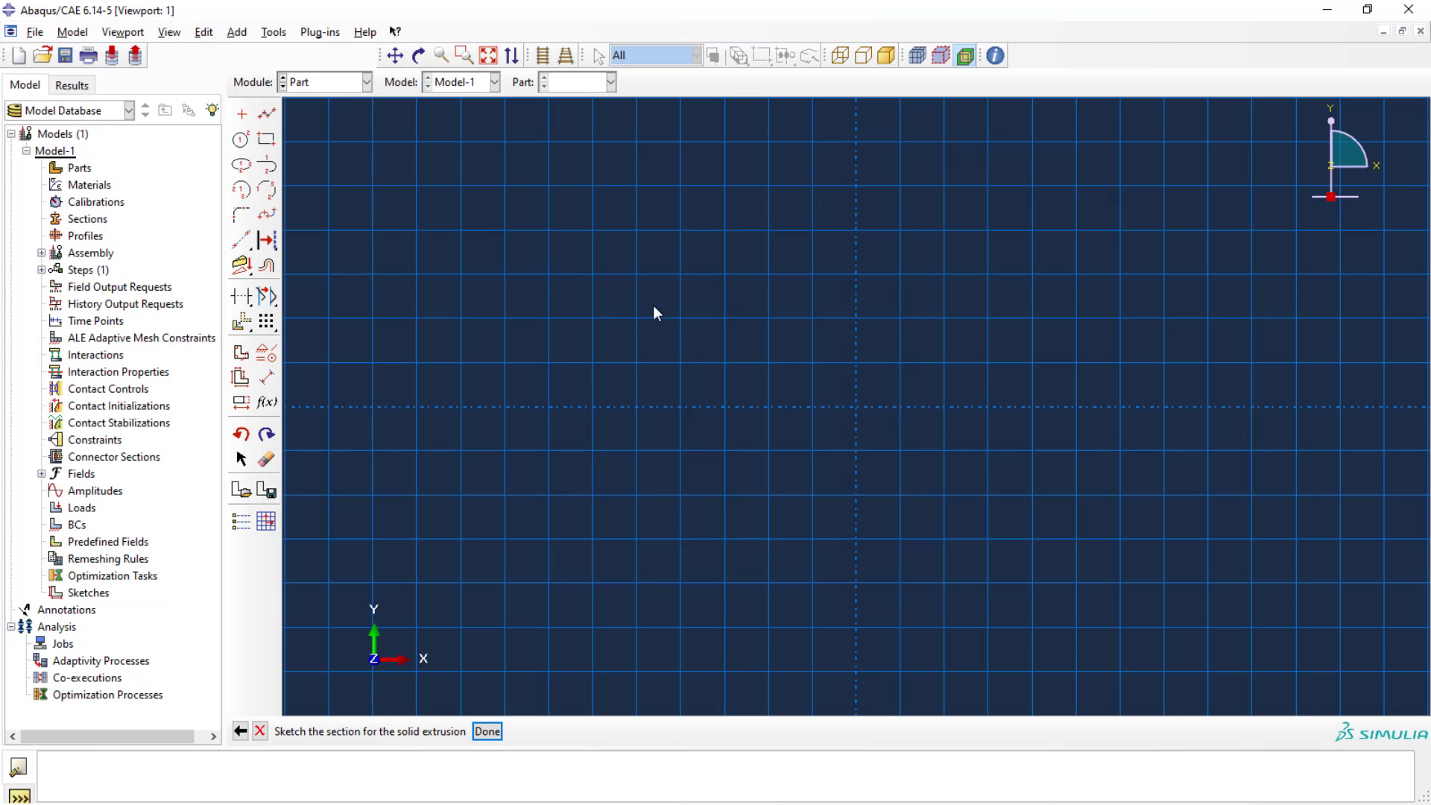
Sketch a rectangle about 88.75 wide and 43.75 high around the sketch origin
{"action": "left_click", "coordinate": [267, 141]}
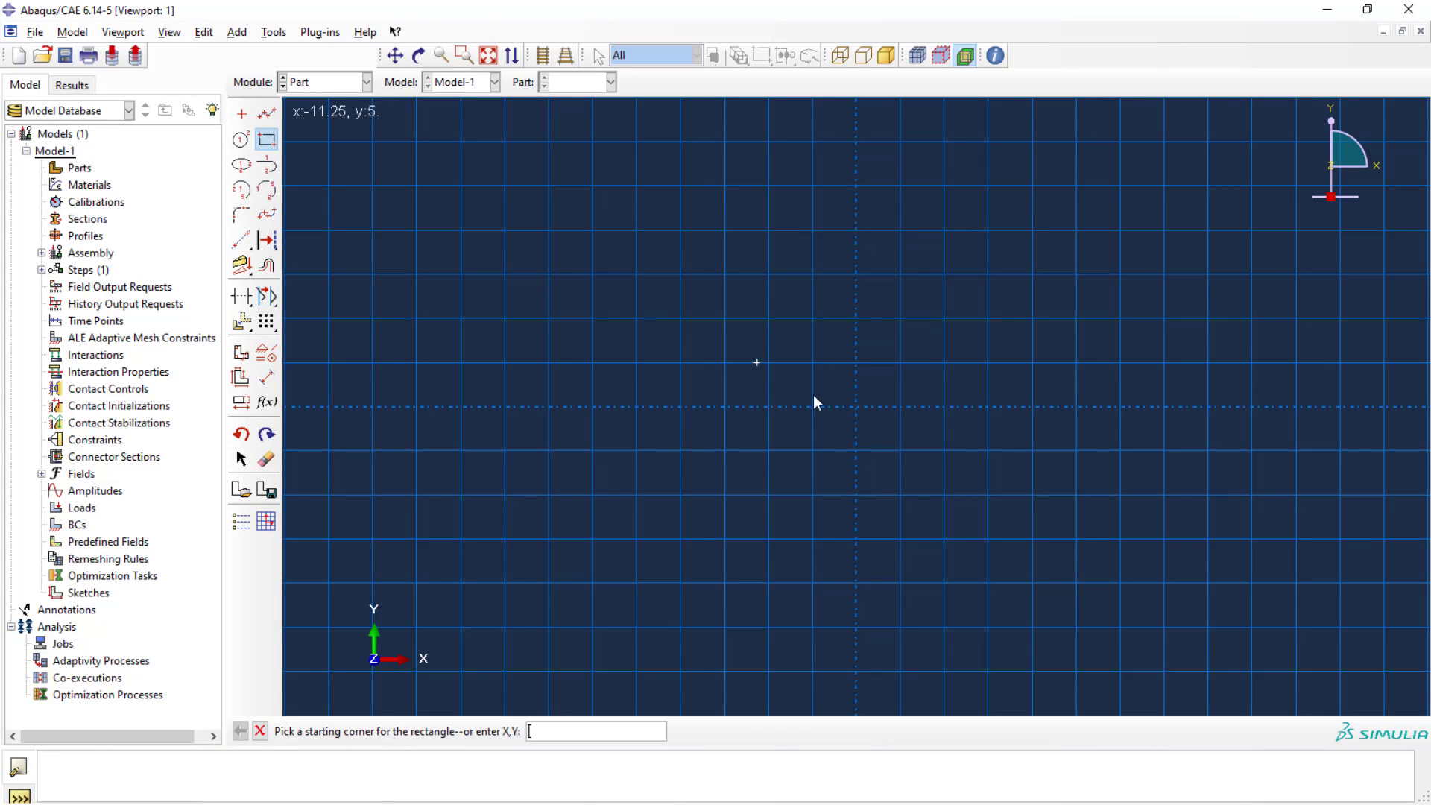
{"action": "left_click", "coordinate": [462, 186]}
{"action": "left_click", "coordinate": [1241, 572]}
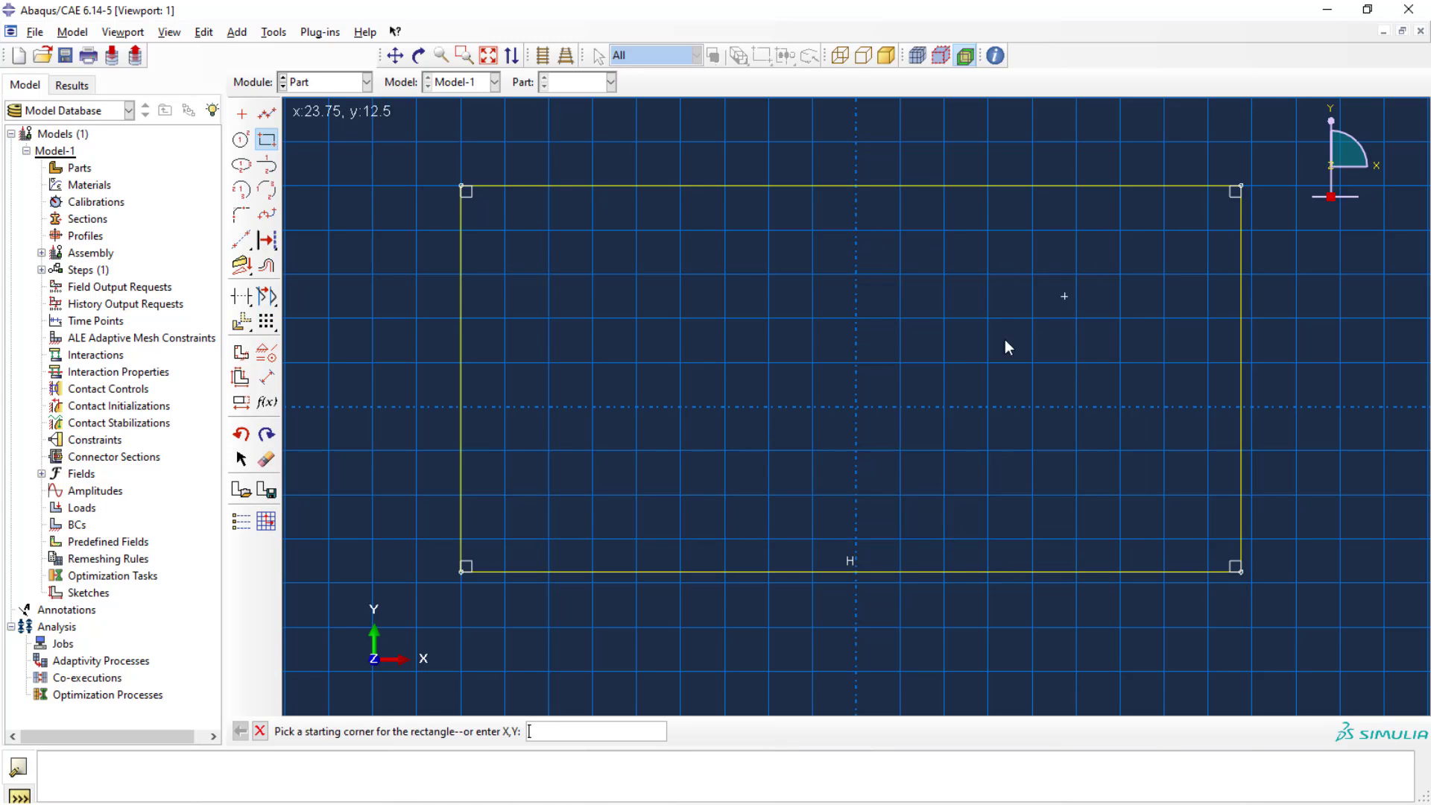
Dimension the rectangle with a height of 100 and a width of 200
{"action": "left_click", "coordinate": [268, 383]}
{"action": "left_click", "coordinate": [450, 377]}
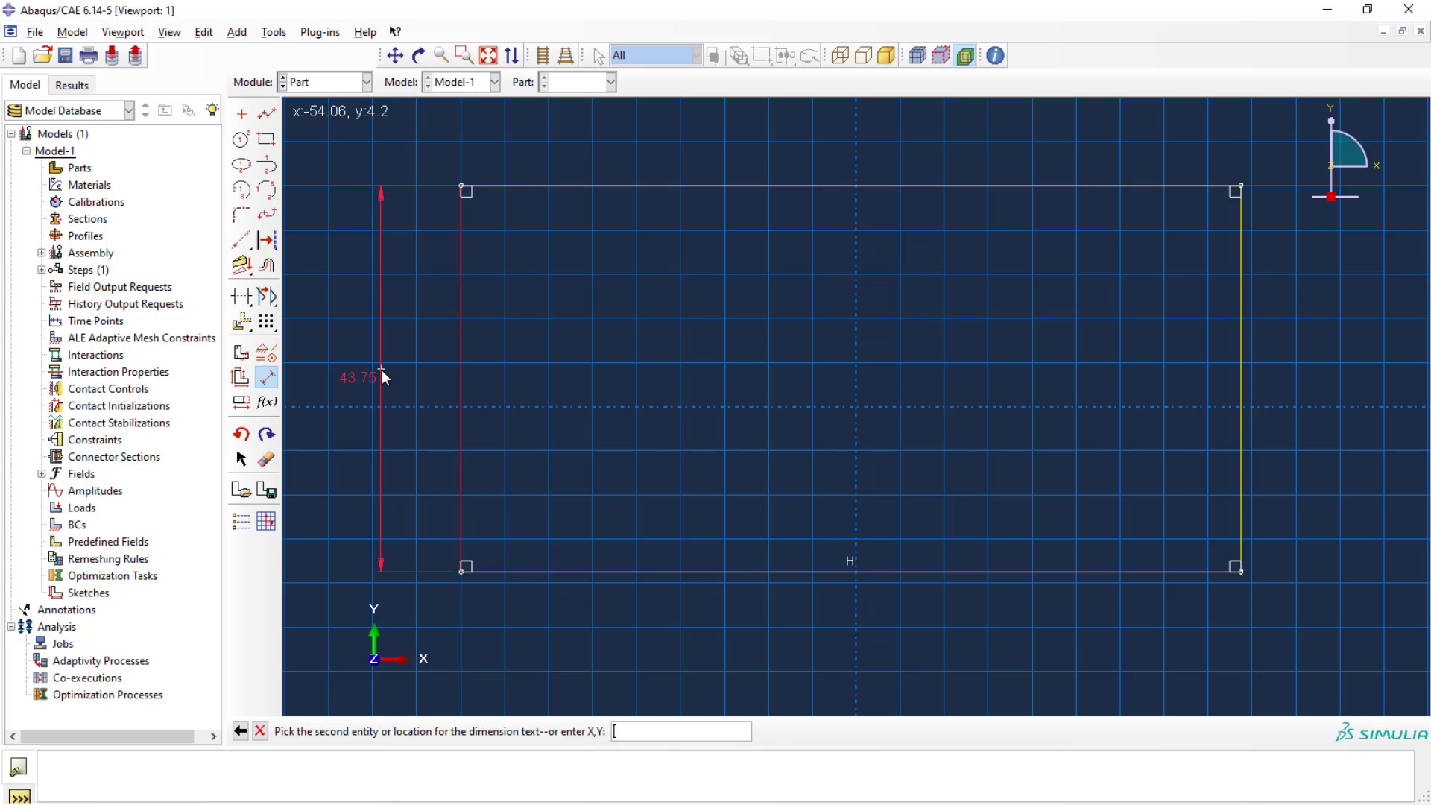
{"action": "left_click", "coordinate": [381, 370]}
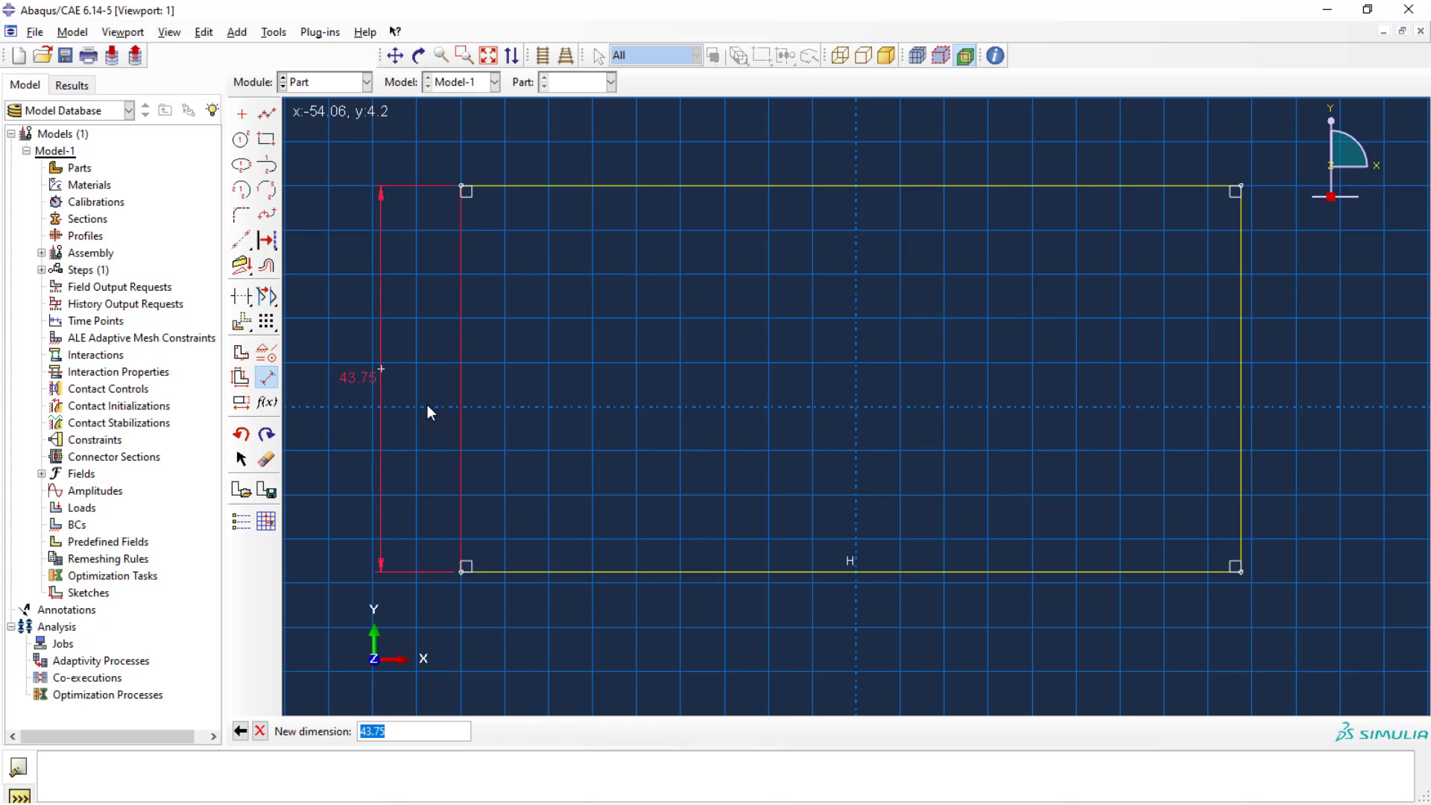
{"action": "type", "text": "100"}
{"action": "key", "text": "Return"}
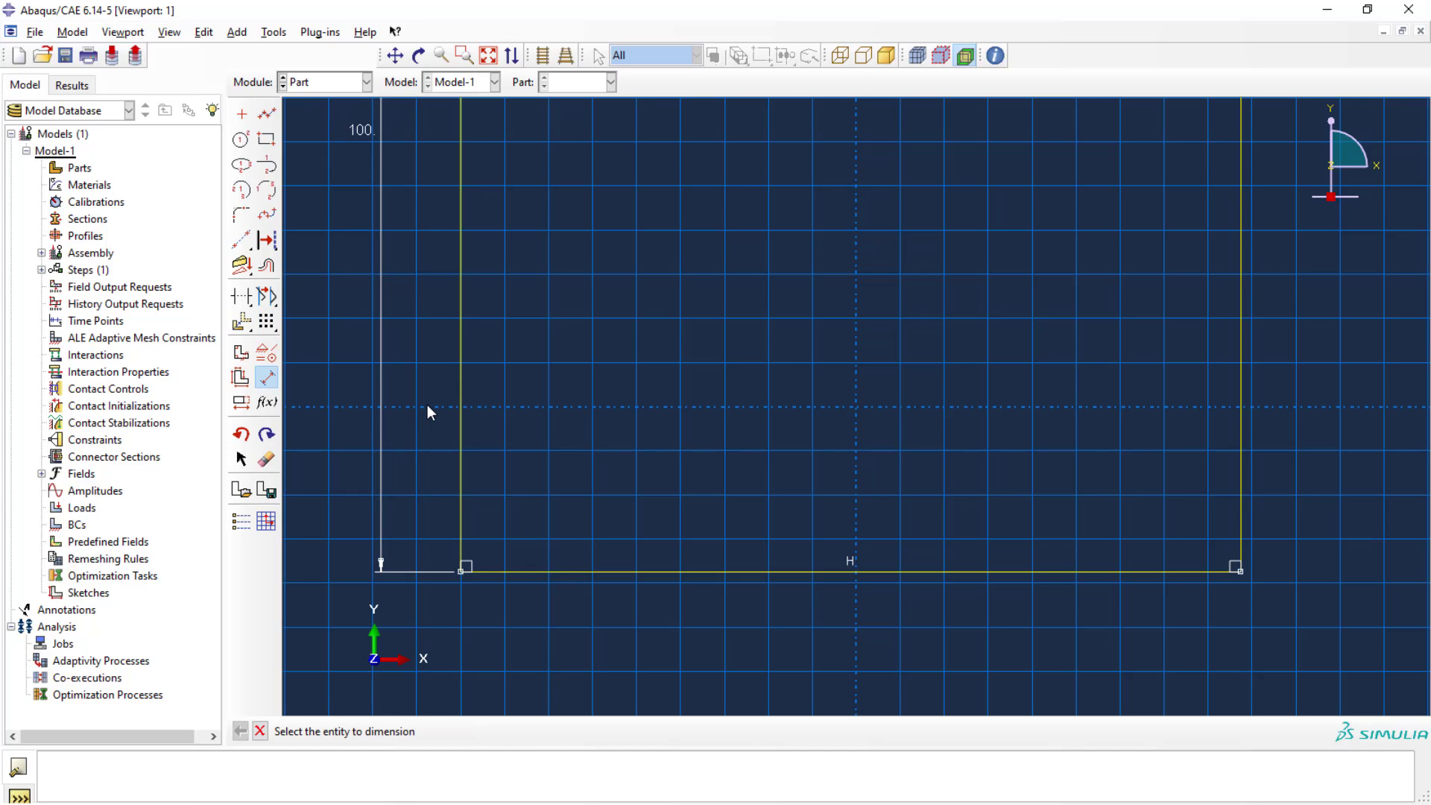
{"action": "left_click", "coordinate": [658, 574]}
{"action": "left_click", "coordinate": [751, 646]}
{"action": "type", "text": "20"}
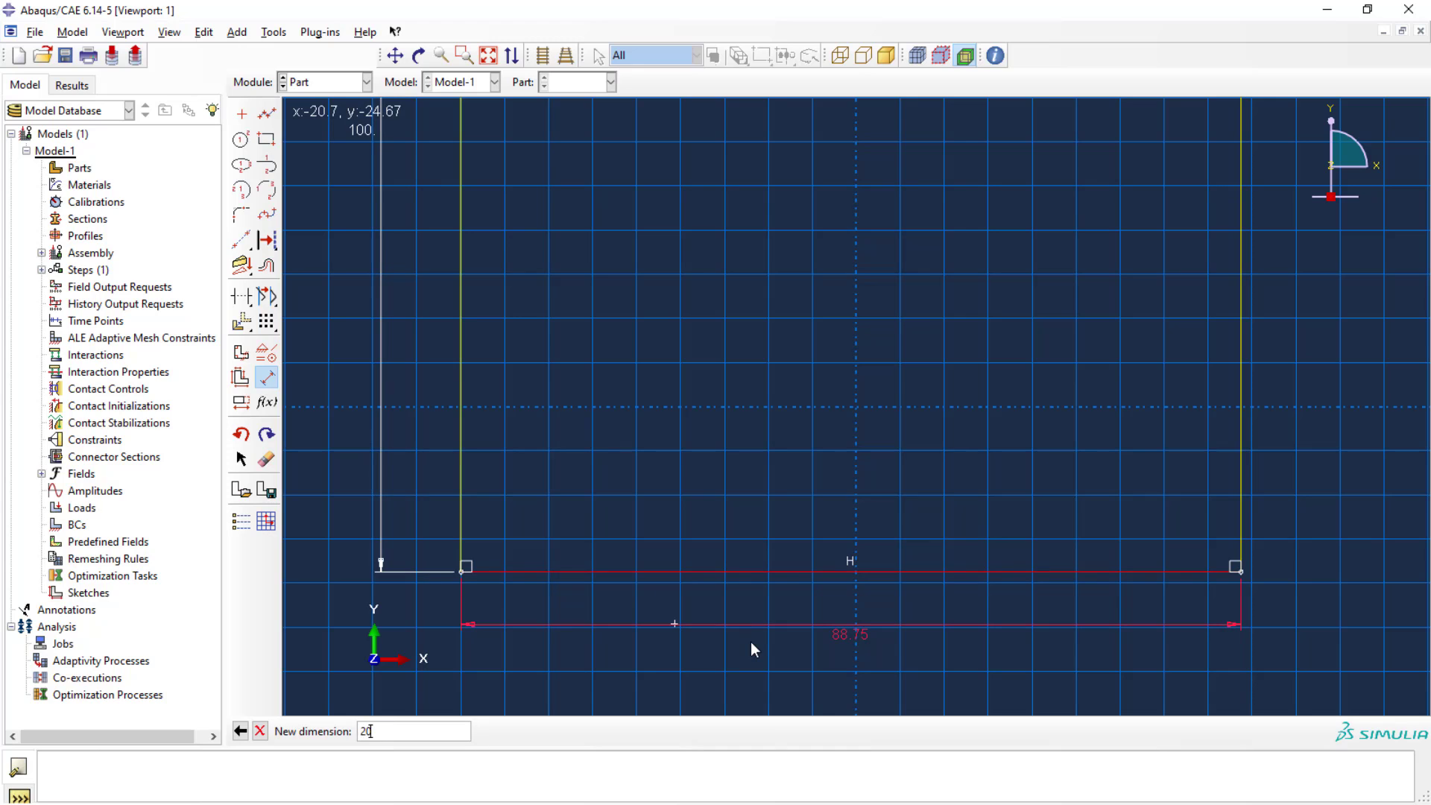
{"action": "type", "text": "0"}
{"action": "key", "text": "Return"}
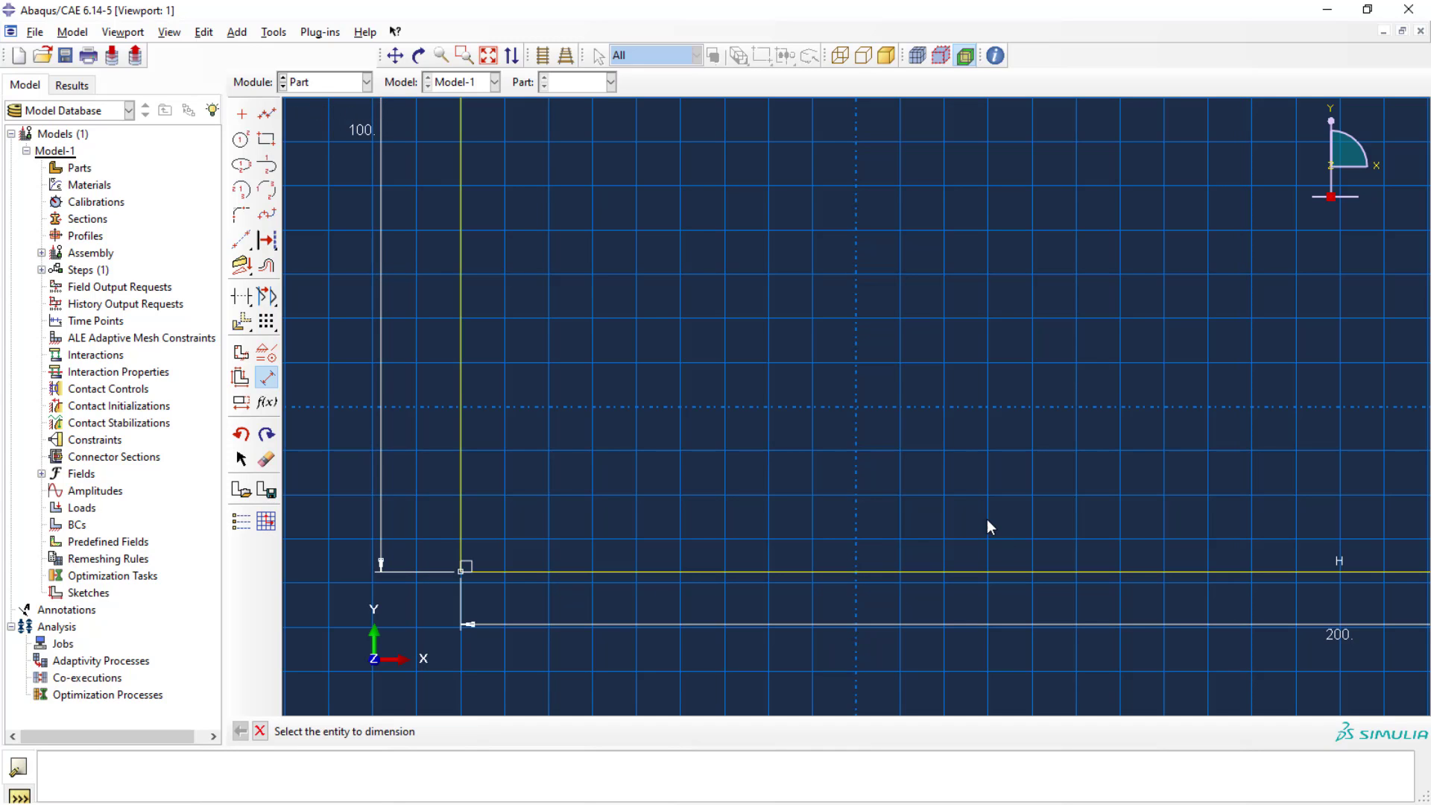
Sketch a circle with a radius of about 15 near the centre of the rectangle
{"action": "scroll", "coordinate": [987, 519], "scroll_direction": "up", "scroll_amount": 2}
{"action": "left_click", "coordinate": [240, 139]}
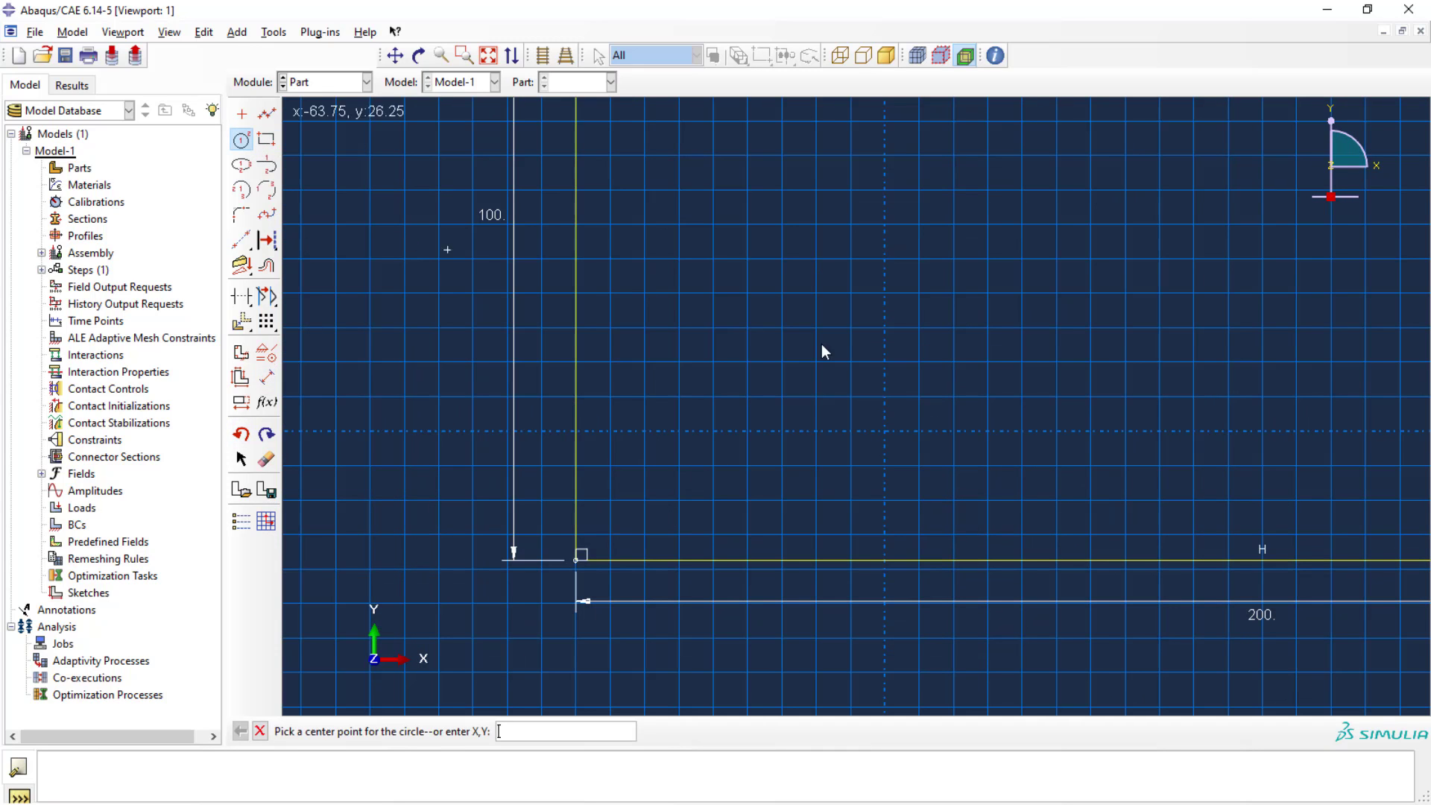
{"action": "scroll", "coordinate": [823, 341], "scroll_direction": "up", "scroll_amount": 1}
{"action": "scroll", "coordinate": [1049, 311], "scroll_direction": "up", "scroll_amount": 3}
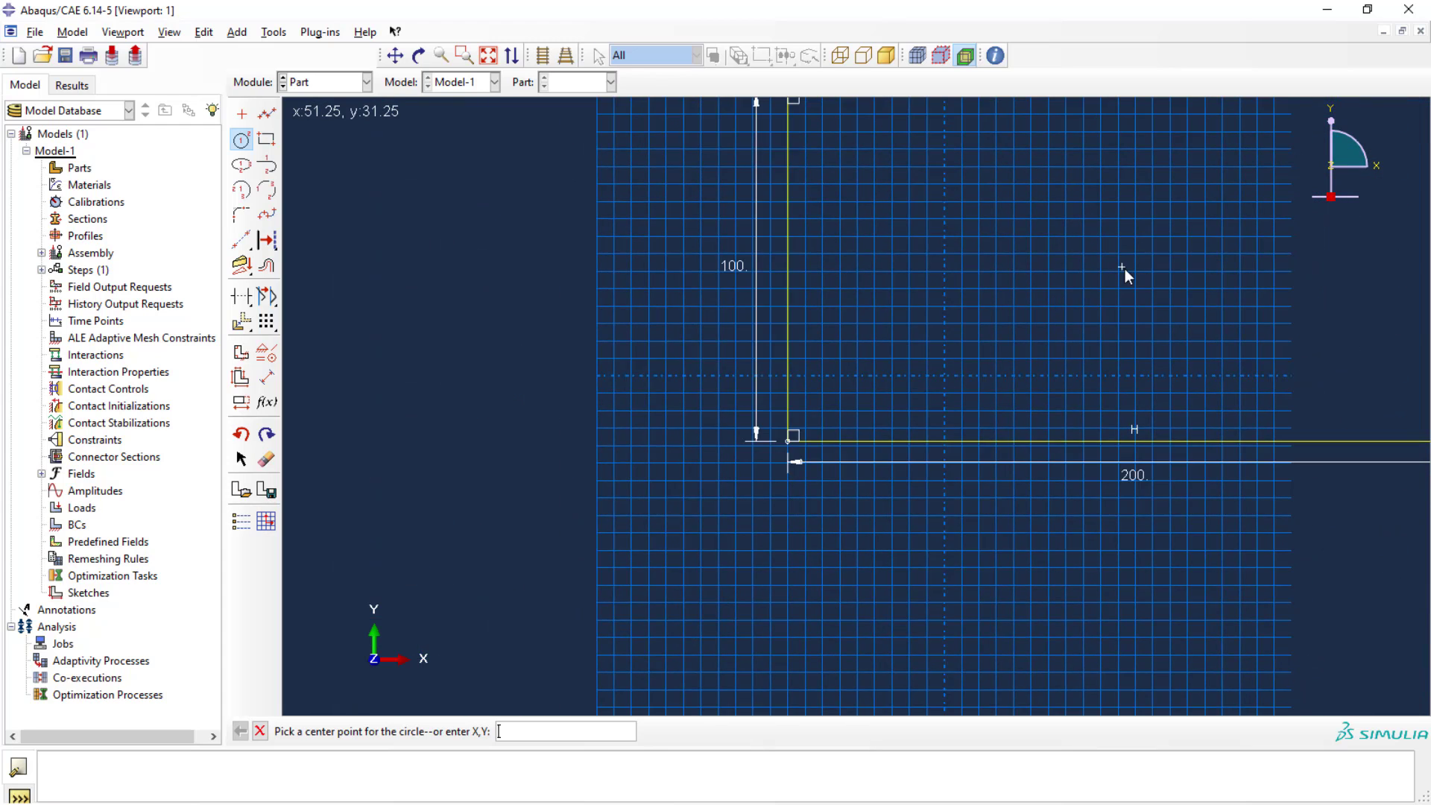
{"action": "left_click", "coordinate": [1140, 259]}
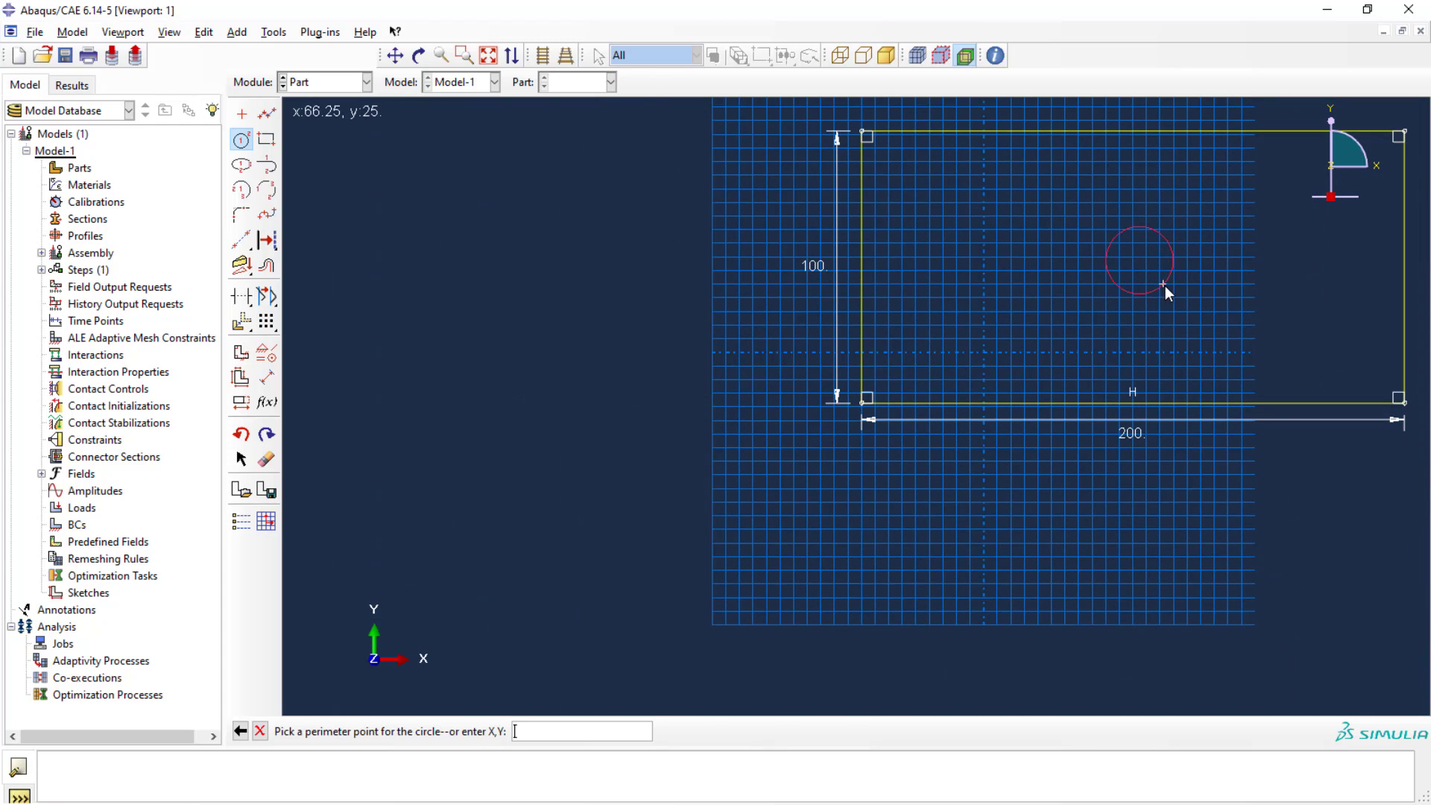
{"action": "left_click", "coordinate": [1168, 290]}
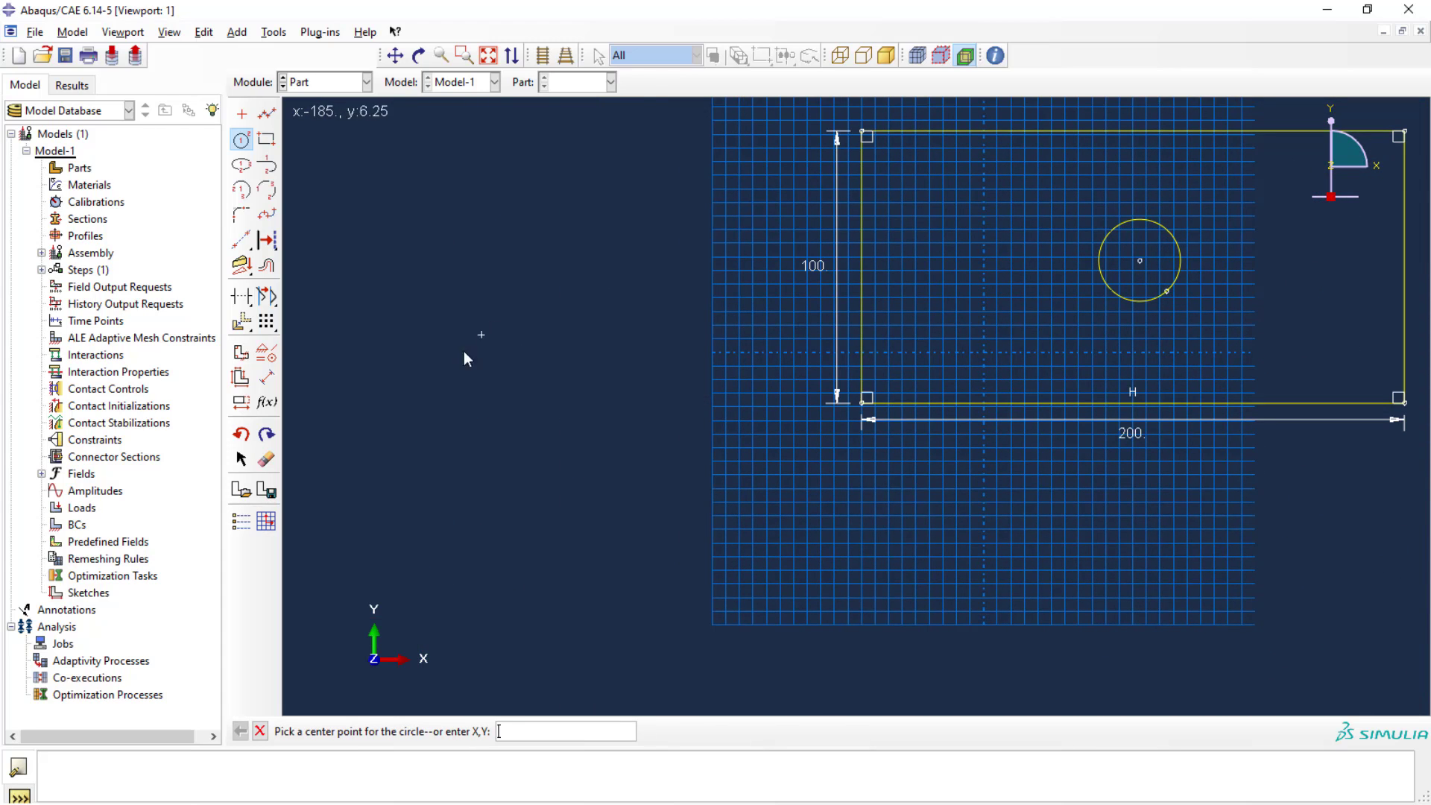
Dimension the circle with a radius of 20
{"action": "left_click", "coordinate": [266, 377]}
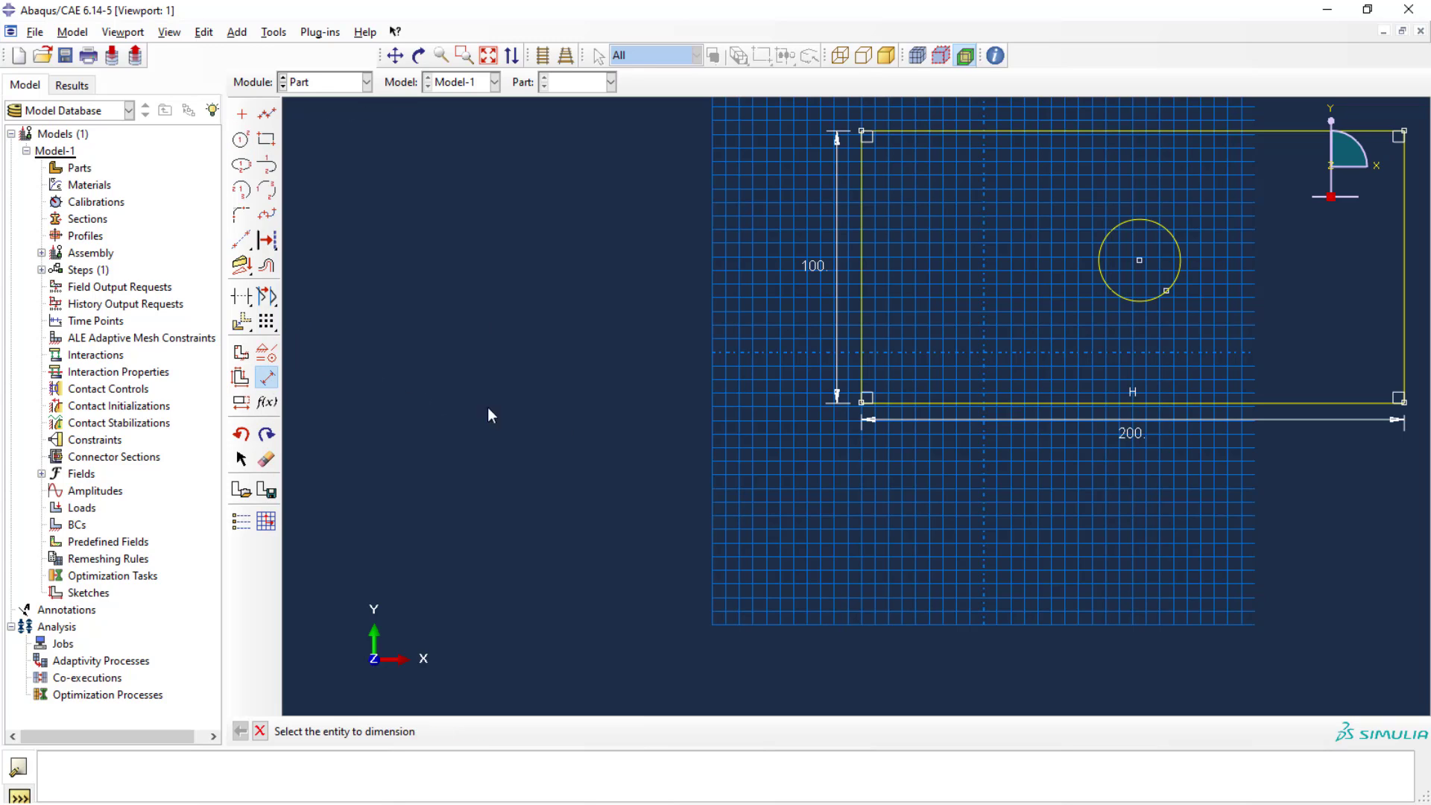
{"action": "left_click", "coordinate": [1124, 298]}
{"action": "left_click", "coordinate": [1075, 346]}
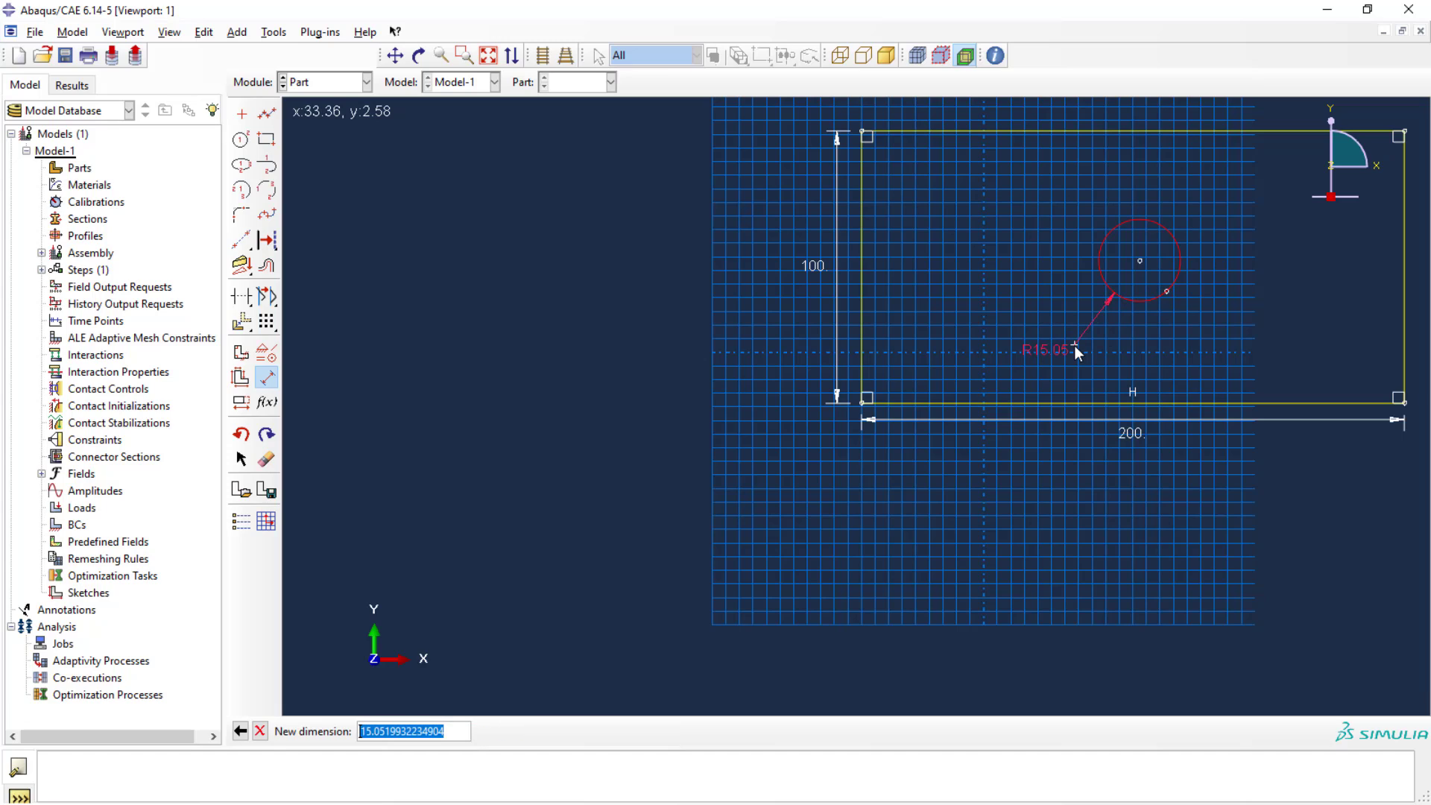
{"action": "type", "text": "20"}
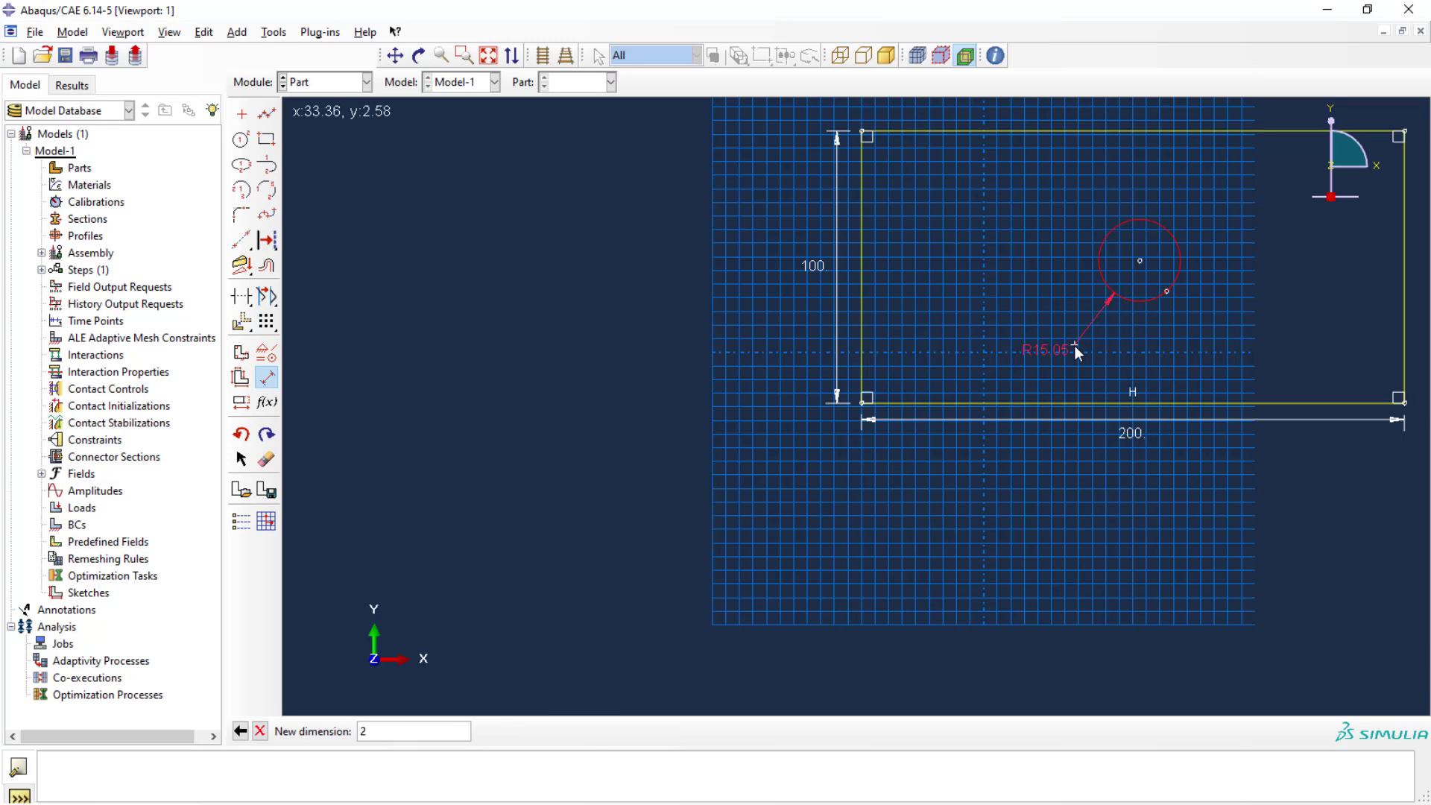
{"action": "key", "text": "Return"}
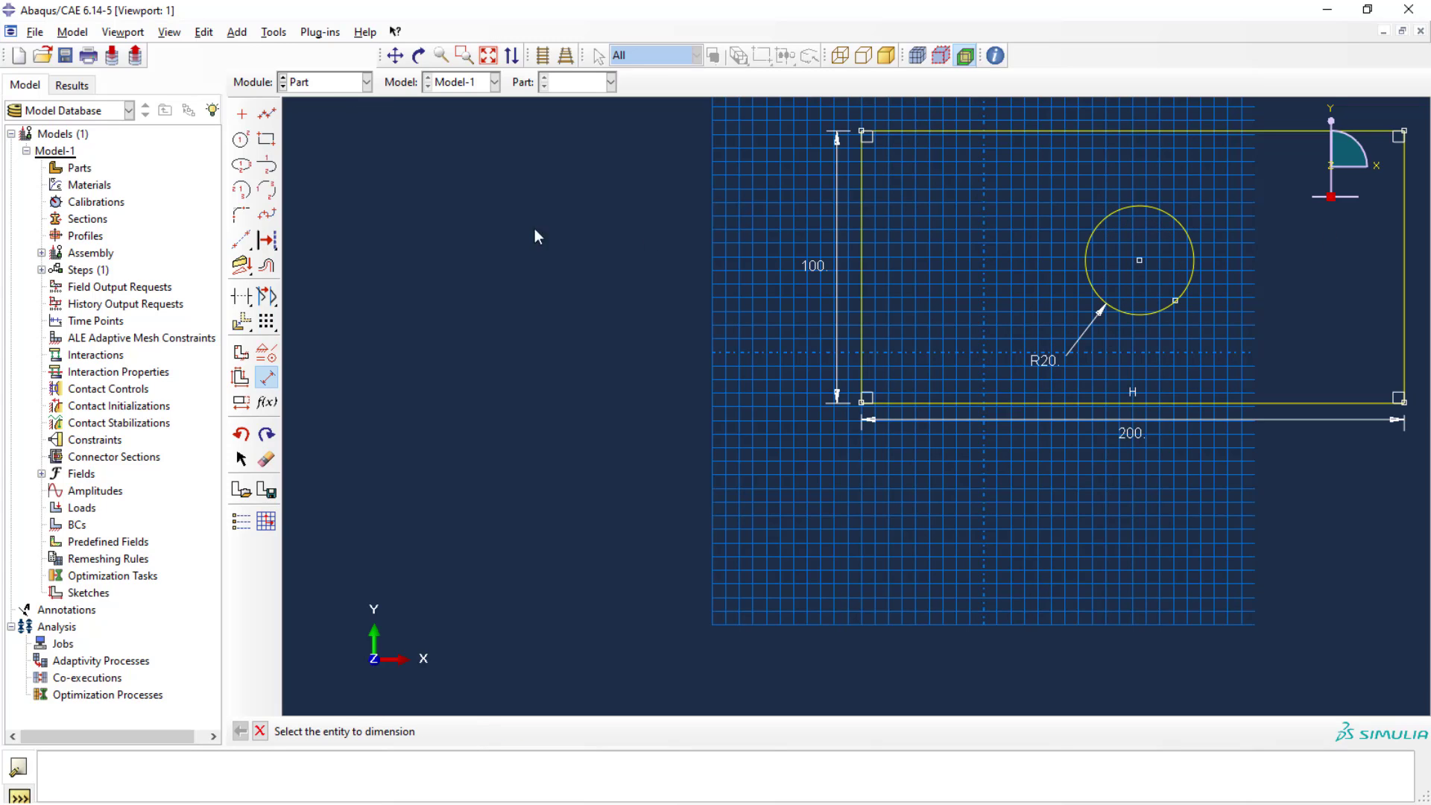
Dimension the vertical distance from the circle's centre to the rectangle's upper edge as 50
{"action": "left_click", "coordinate": [1140, 261]}
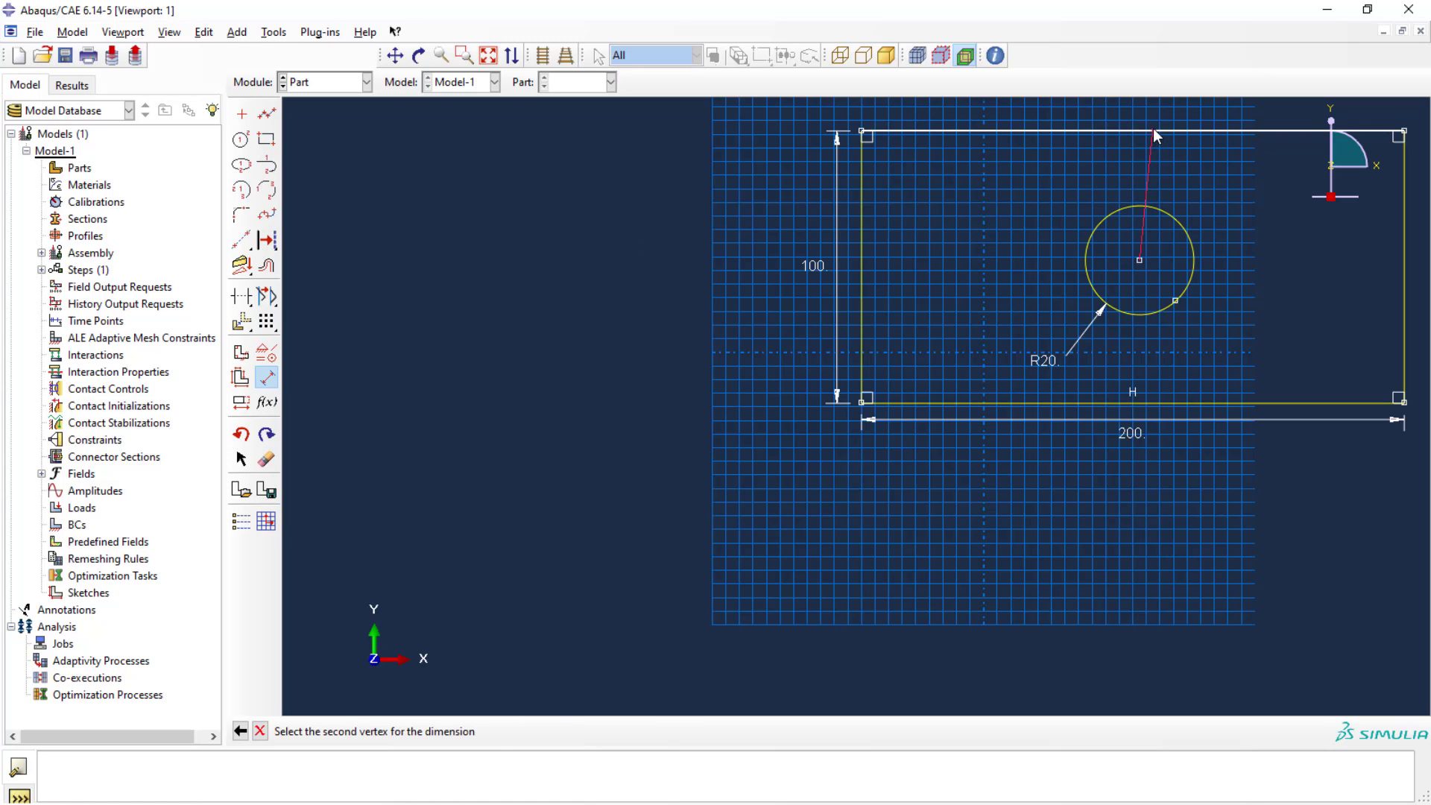
{"action": "left_click", "coordinate": [1153, 131]}
{"action": "left_click", "coordinate": [634, 205]}
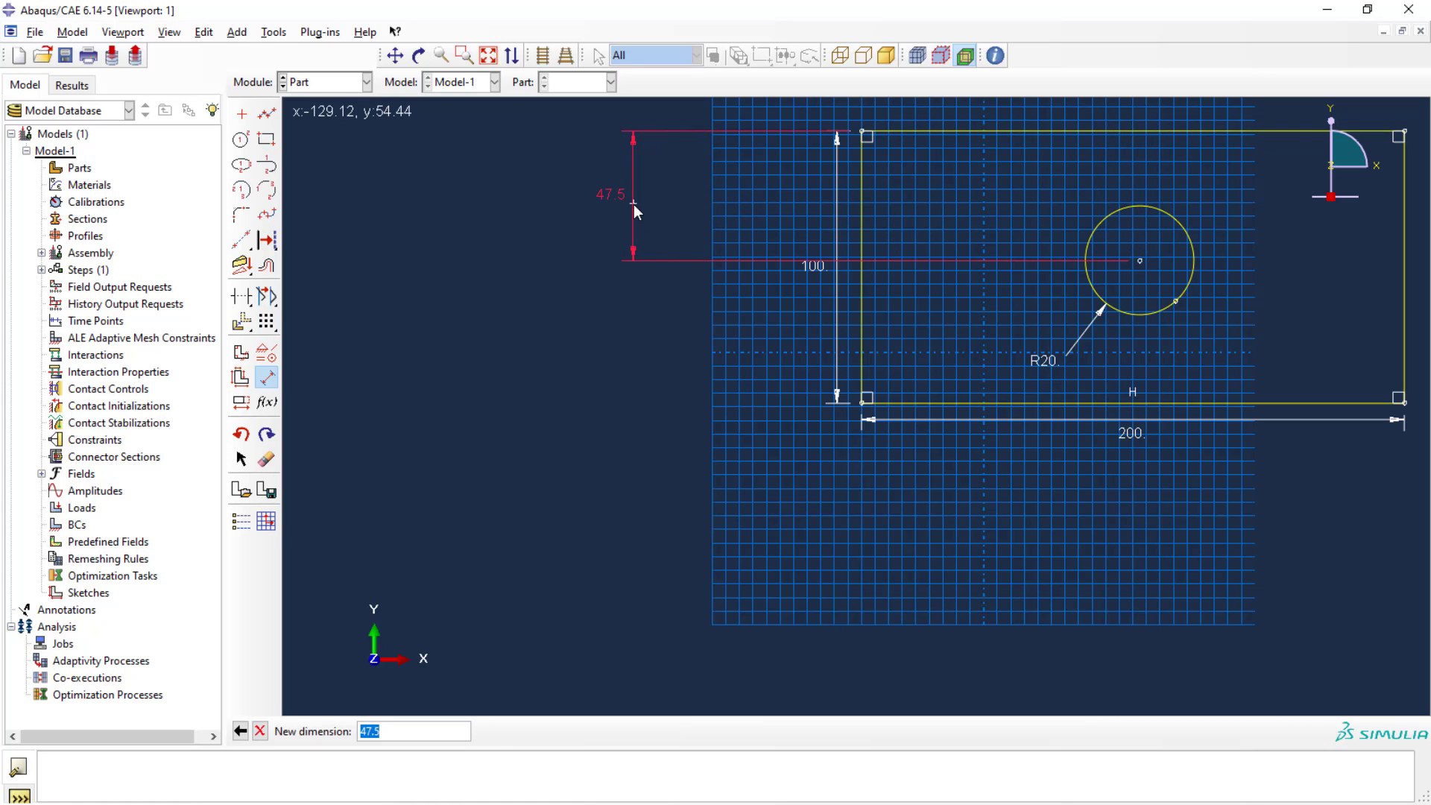
{"action": "type", "text": "50"}
{"action": "key", "text": "Return"}
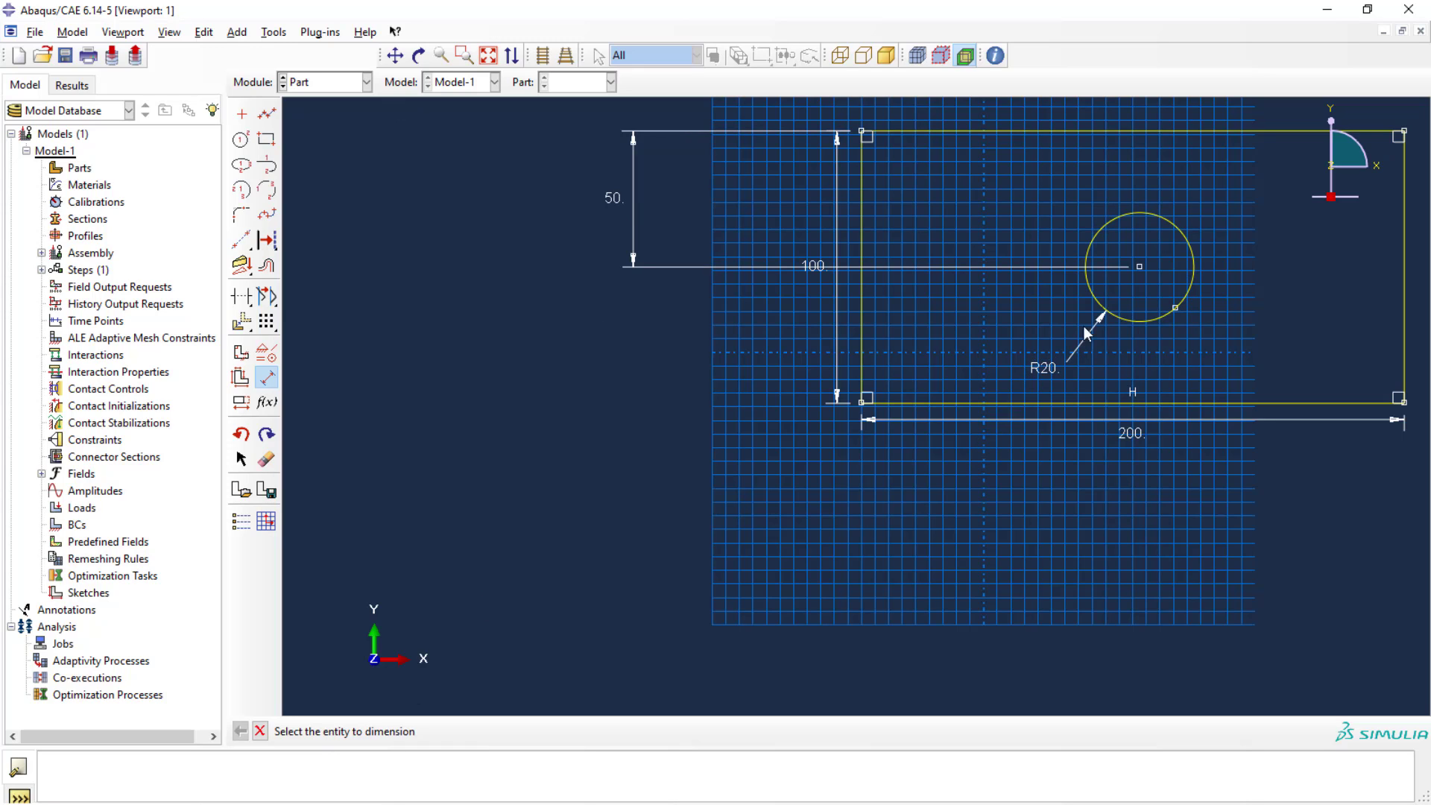
Dimension the horizontal distance from the circle's centre to the rectangle's left edge as 100
{"action": "left_click", "coordinate": [1139, 266]}
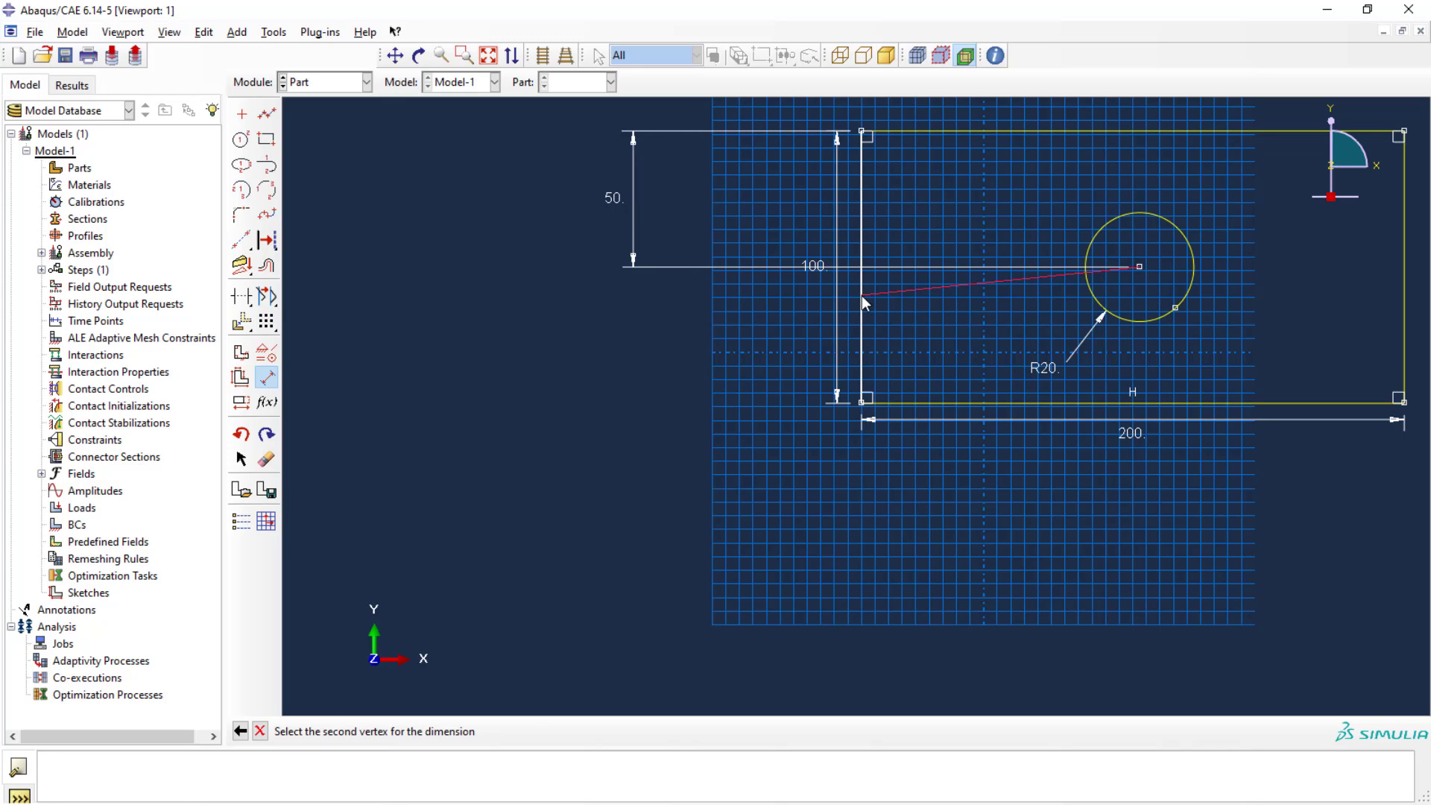
{"action": "left_click", "coordinate": [861, 295]}
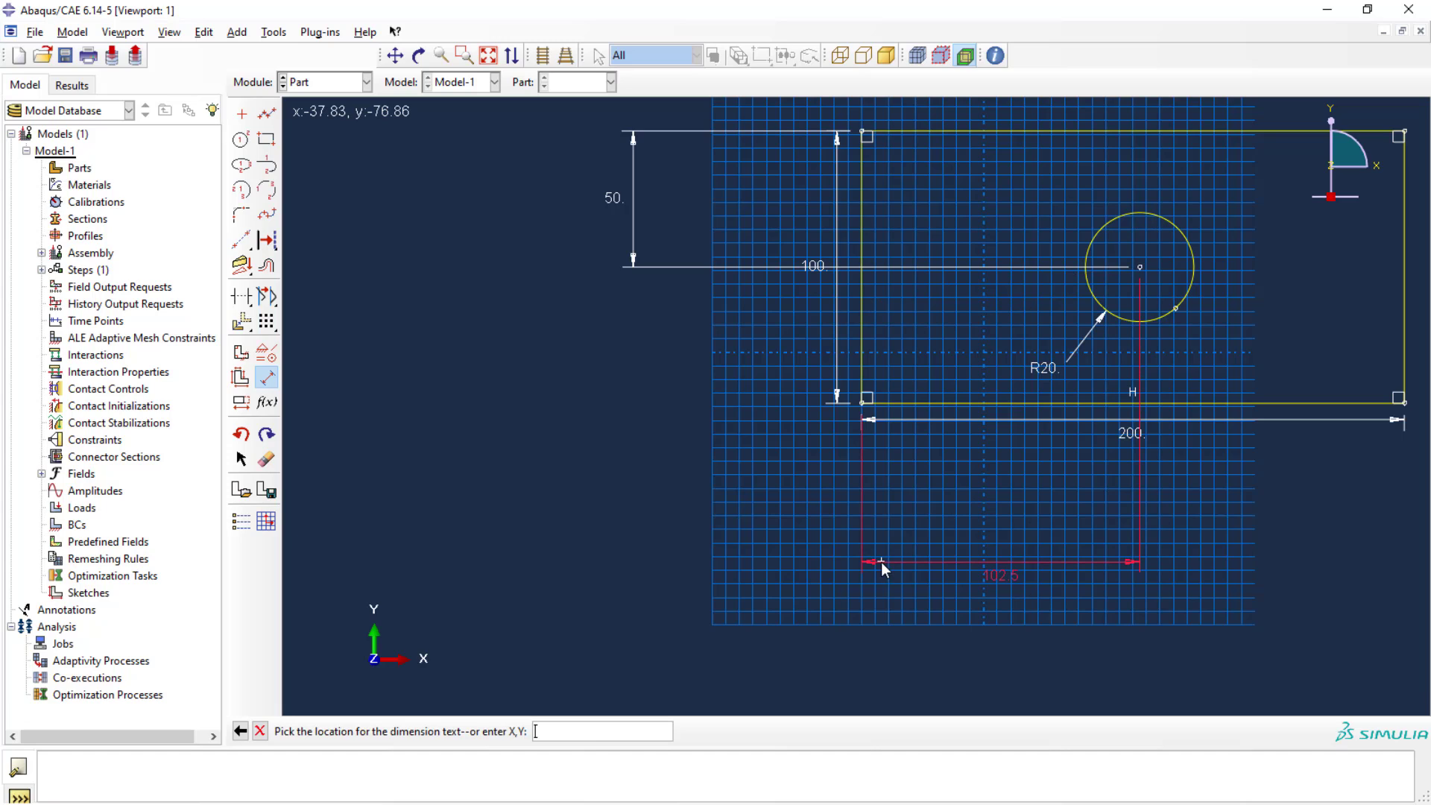
{"action": "left_click", "coordinate": [881, 562]}
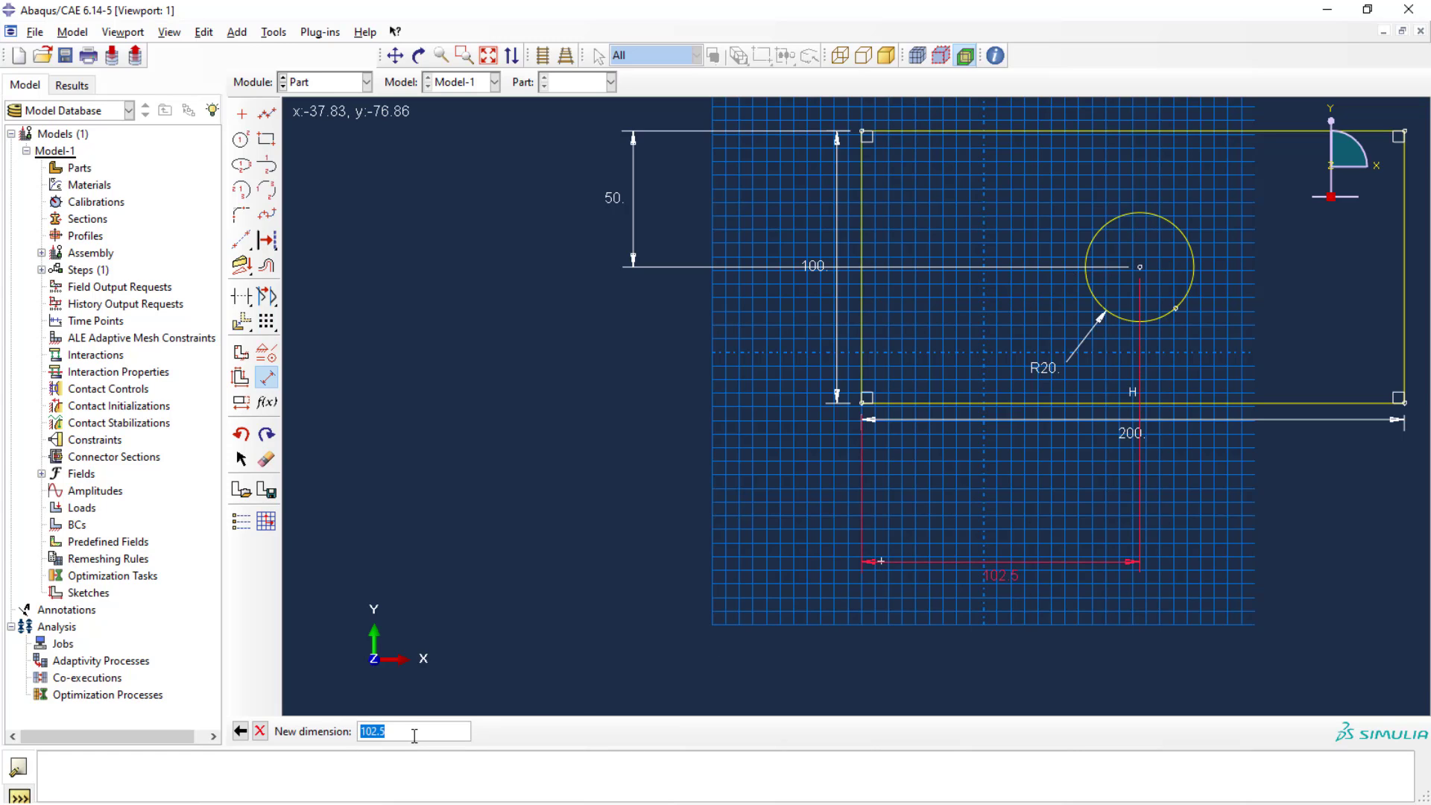
{"action": "type", "text": "100"}
{"action": "key", "text": "Return"}
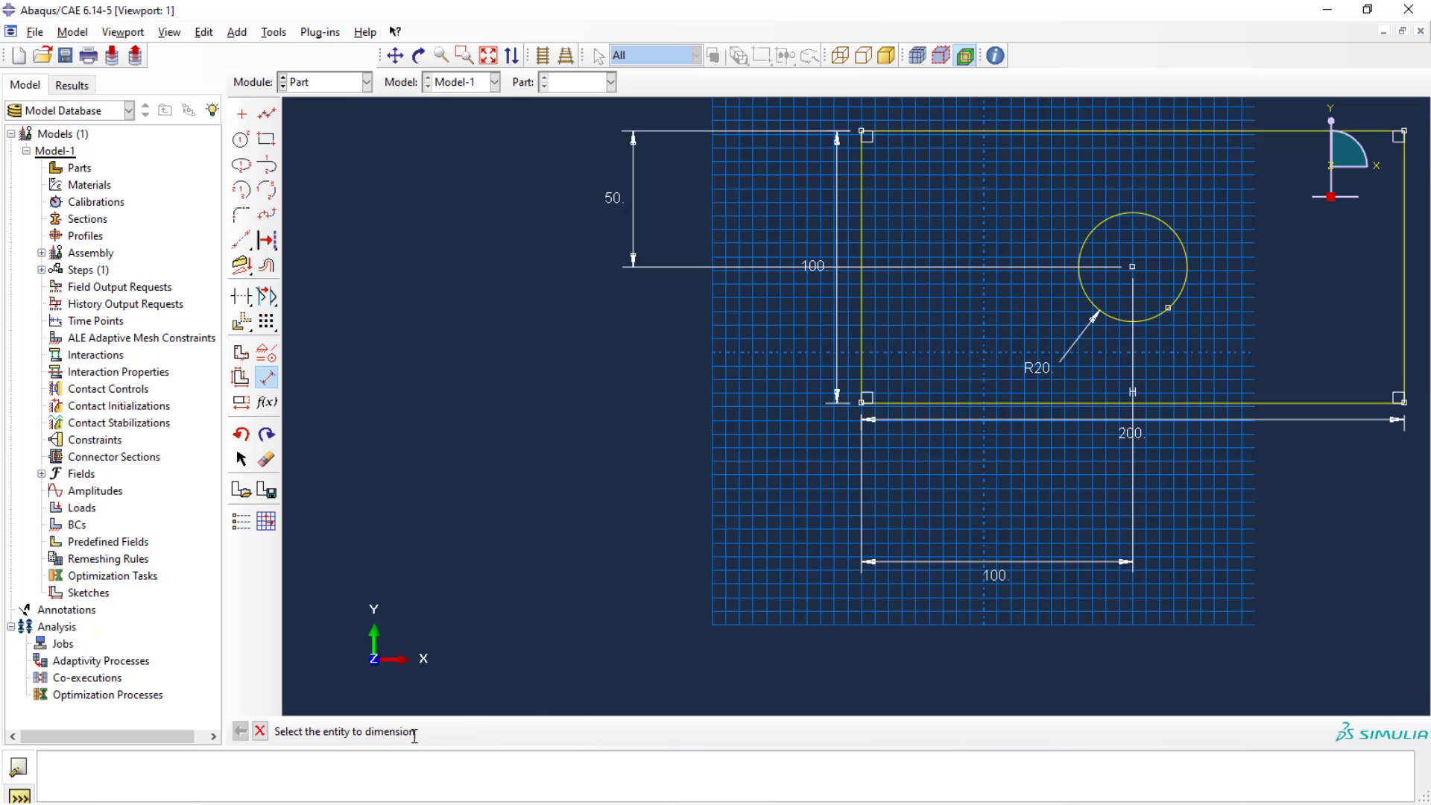
End dimensioning and finish the section sketch to open the base extrusion settings
{"action": "left_click", "coordinate": [488, 55]}
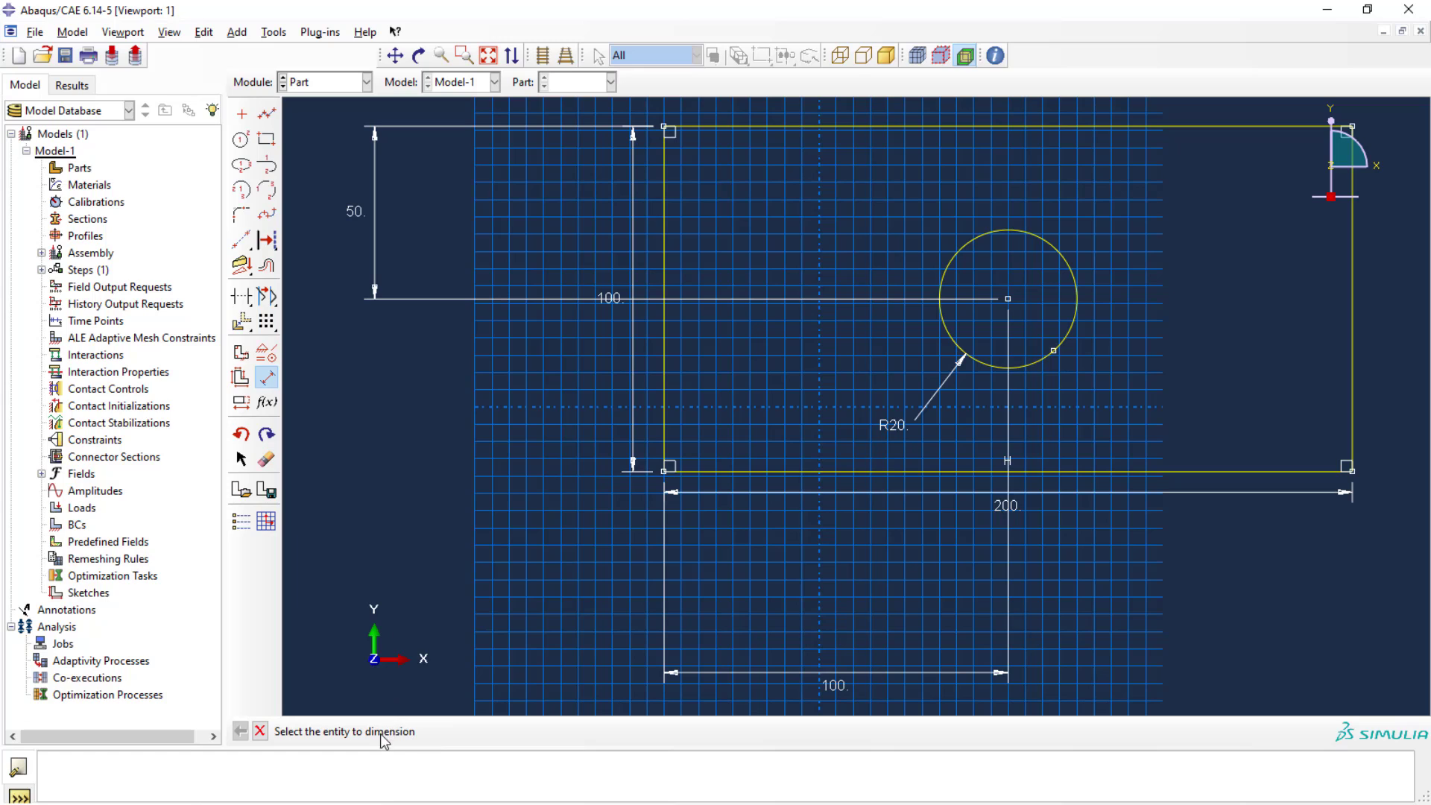
{"action": "left_click", "coordinate": [266, 378]}
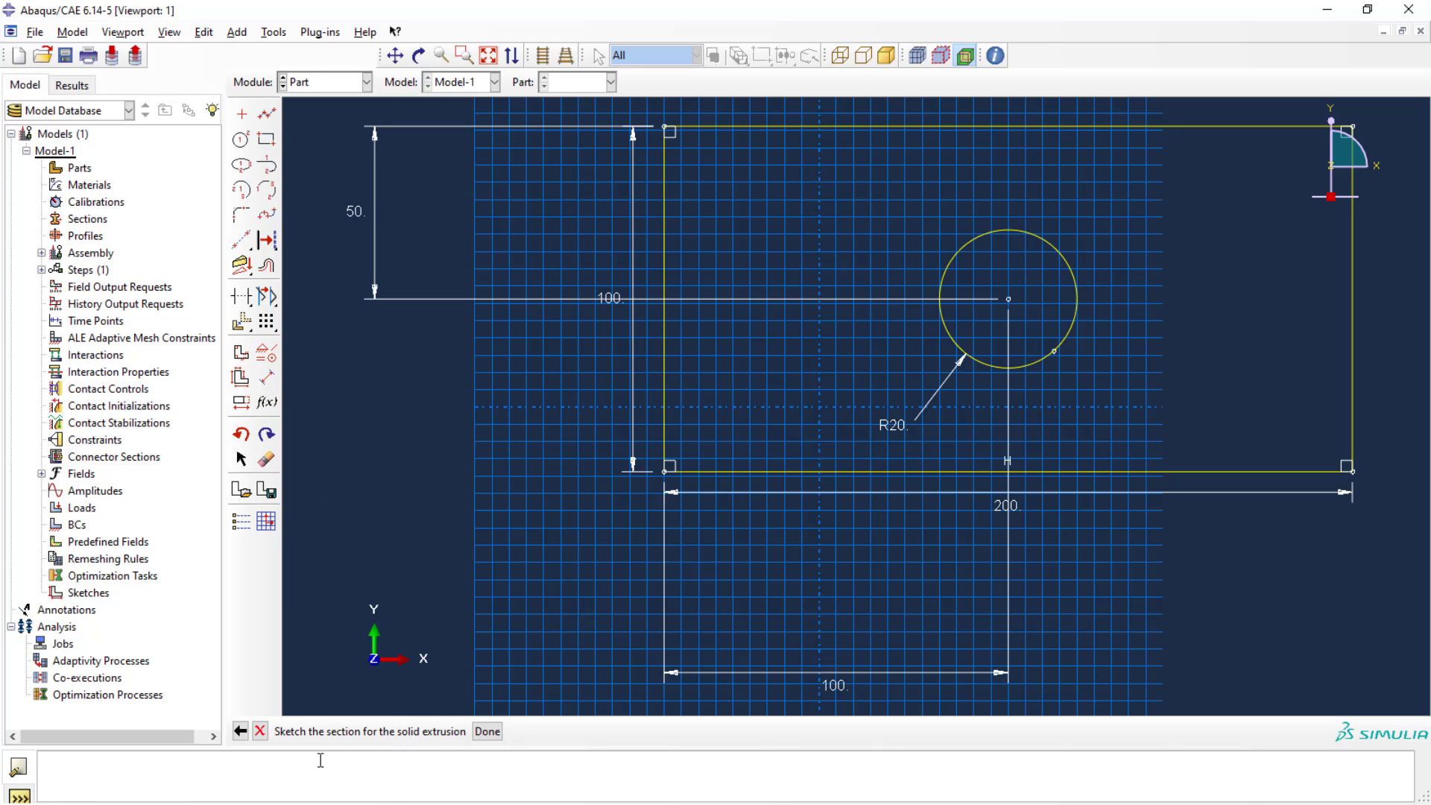
{"action": "left_click", "coordinate": [488, 731]}
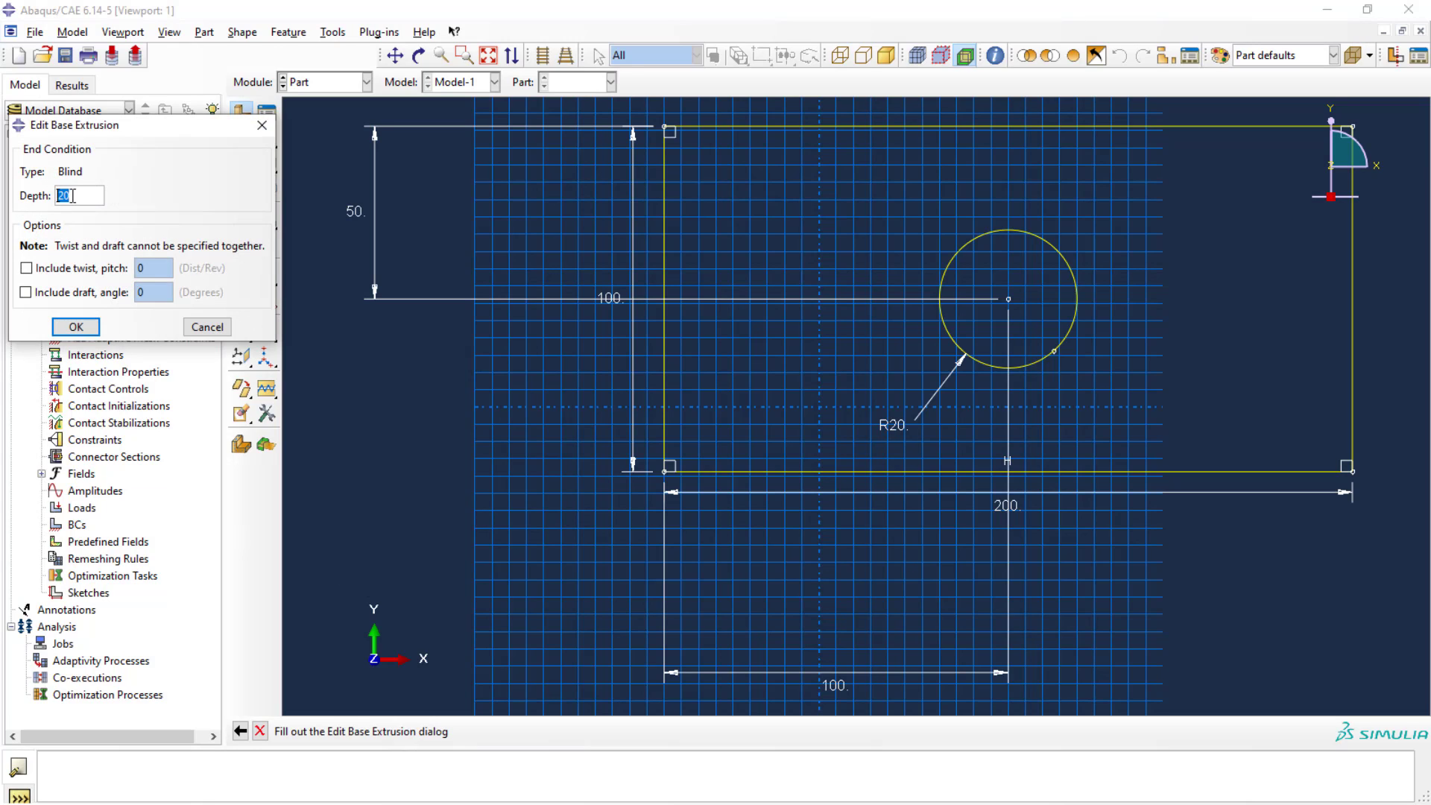
Extrude the plate profile to a blind depth of 10
{"action": "type", "text": "1"}
{"action": "key", "text": "BackSpace"}
{"action": "type", "text": "10"}
{"action": "left_click", "coordinate": [73, 328]}
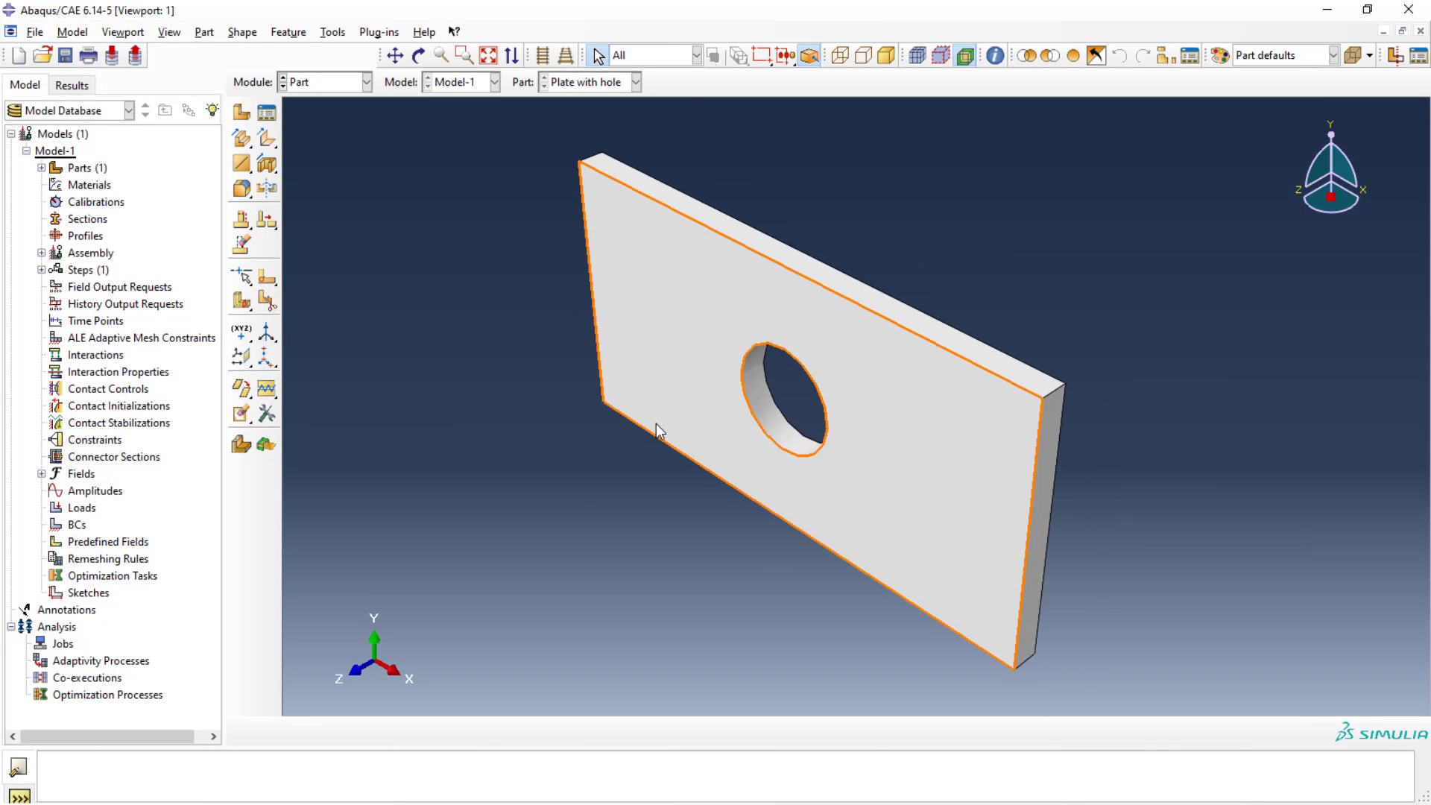
Examine the extruded plate and its hole from different distances, positions and angles
{"action": "scroll", "coordinate": [656, 423], "scroll_direction": "up", "scroll_amount": 2}
{"action": "scroll", "coordinate": [656, 423], "scroll_direction": "down", "scroll_amount": 3}
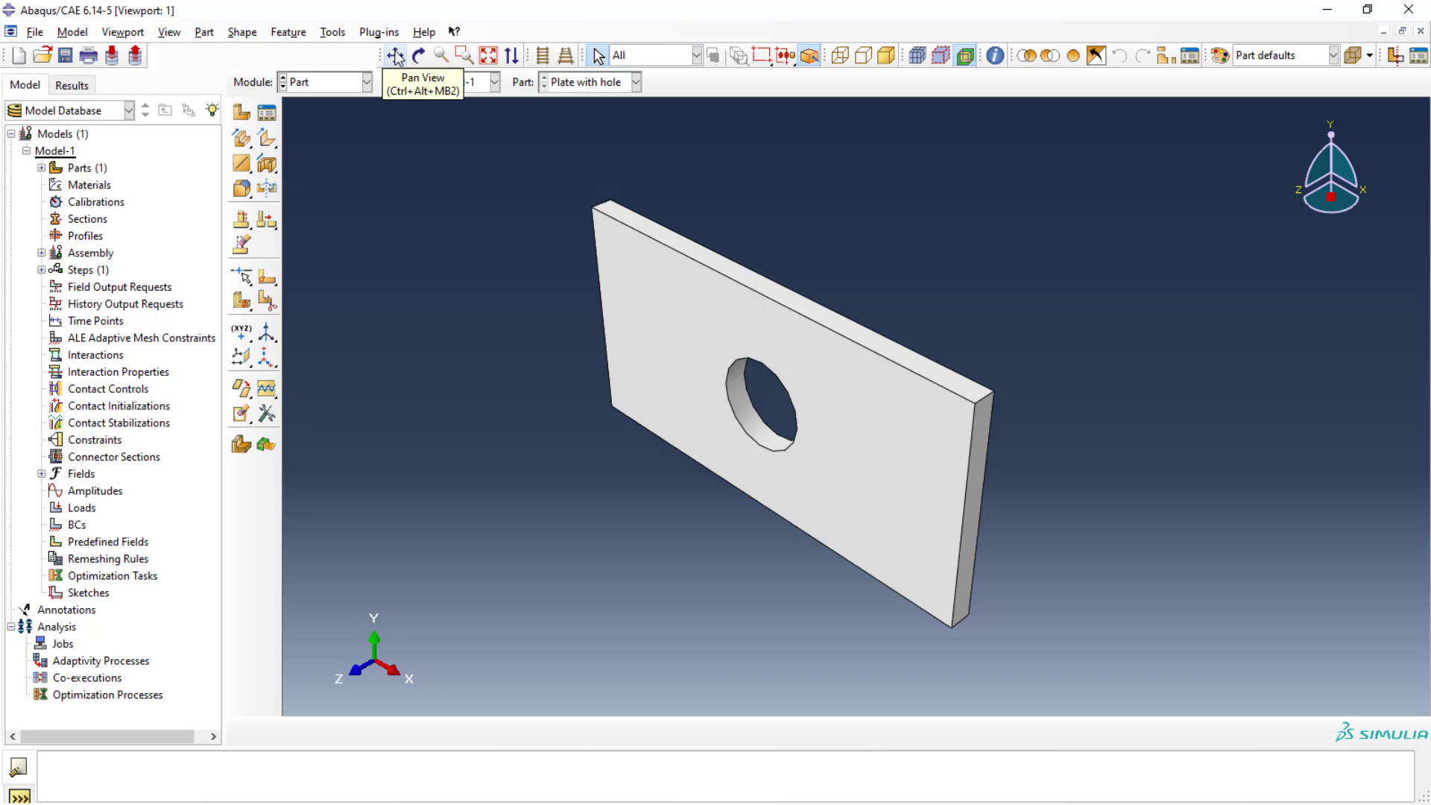
{"action": "key", "text": "ctrl+alt"}
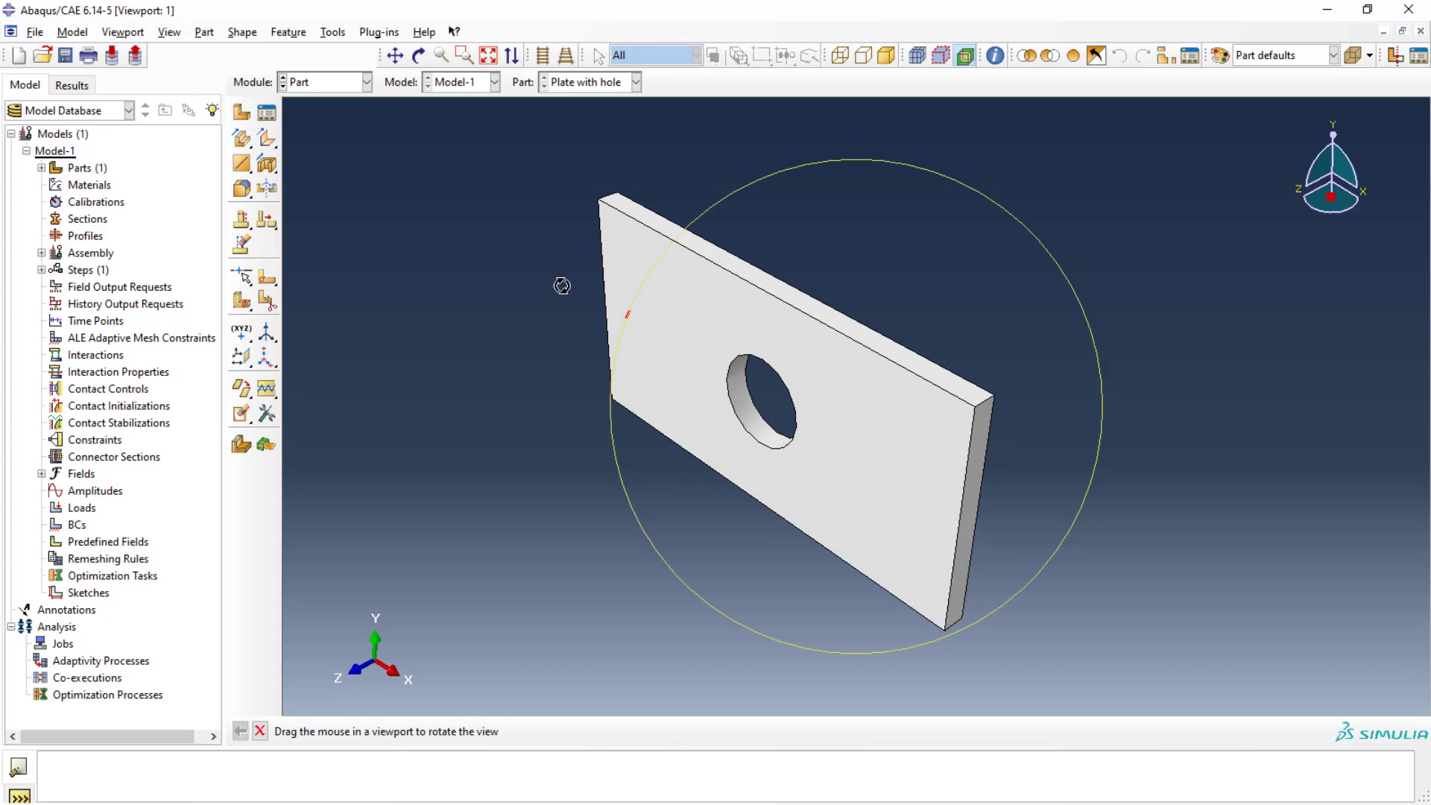
{"action": "middle_click_drag", "start_coordinate": [603, 297], "coordinate": [686, 326], "text": "ctrl+alt"}
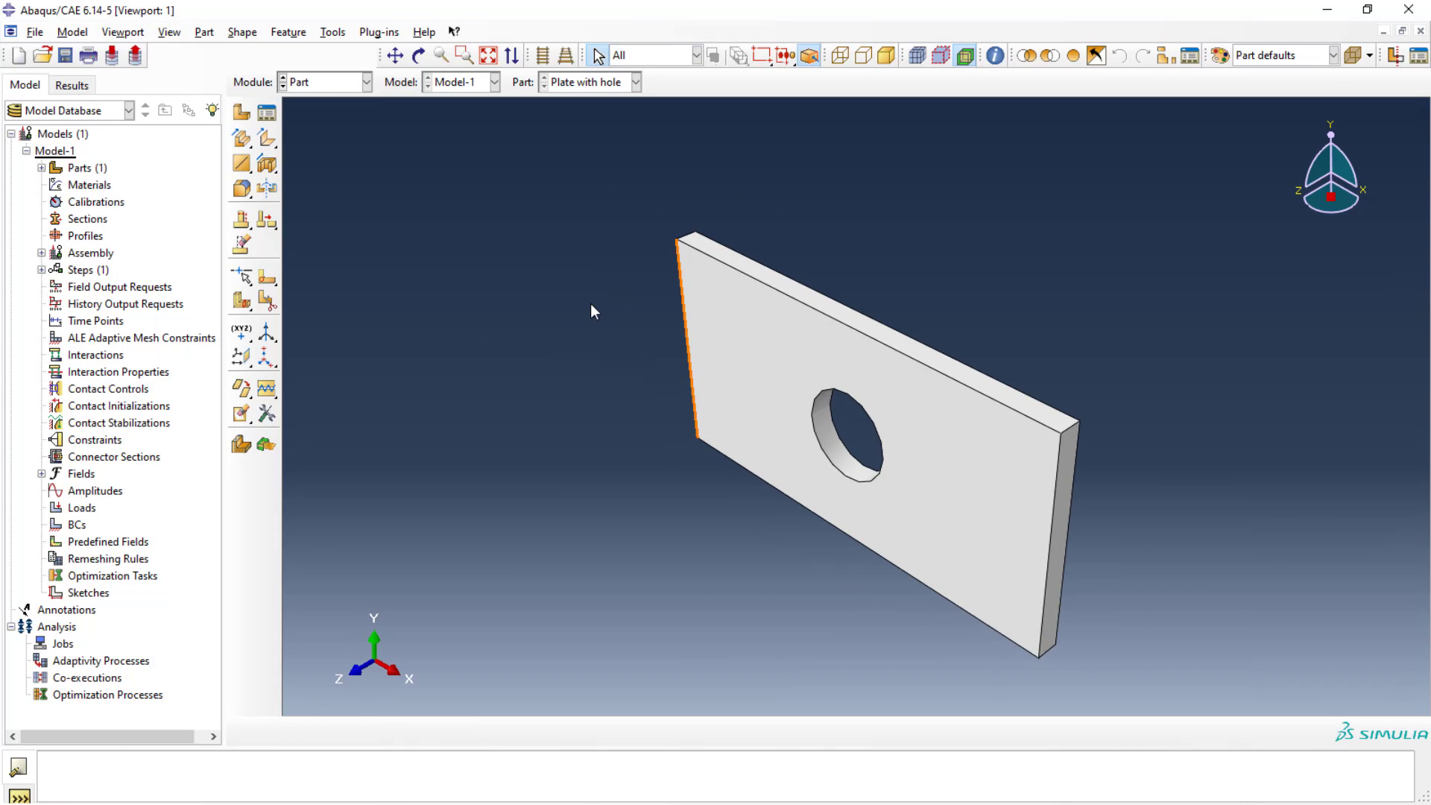
{"action": "left_click_drag", "start_coordinate": [591, 305], "coordinate": [776, 353], "text": "ctrl+alt"}
{"action": "mouse_move", "coordinate": [897, 408]}
{"action": "left_mouse_down", "text": "ctrl+alt"}
{"action": "mouse_move", "coordinate": [891, 476]}
{"action": "mouse_move", "coordinate": [824, 435]}
{"action": "mouse_move", "coordinate": [912, 430]}
{"action": "mouse_move", "coordinate": [857, 444]}
{"action": "mouse_move", "coordinate": [826, 474]}
{"action": "mouse_move", "coordinate": [847, 419]}
{"action": "mouse_move", "coordinate": [872, 405]}
{"action": "left_mouse_up", "text": "ctrl+alt"}
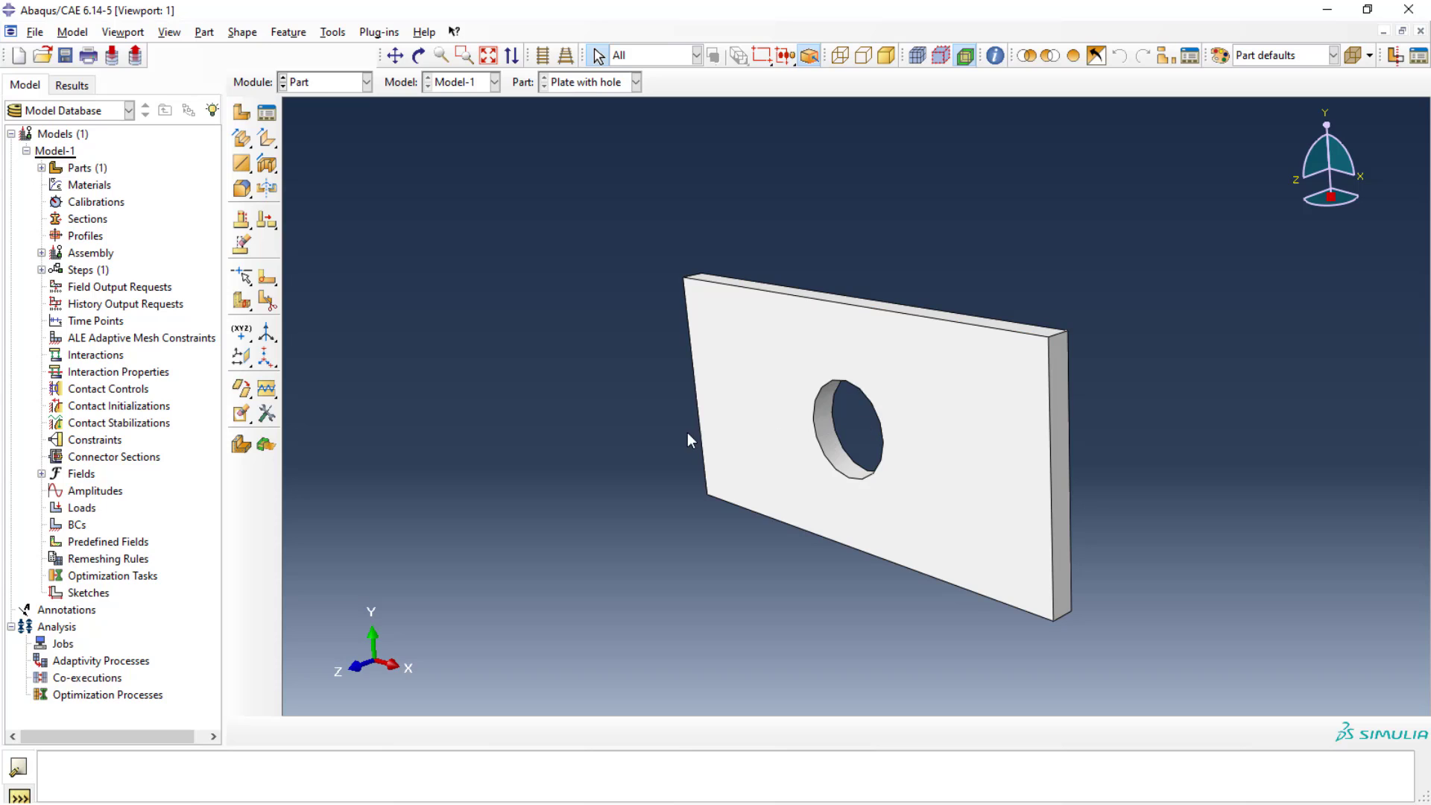
{"action": "mouse_move", "coordinate": [668, 431]}
{"action": "left_mouse_down", "text": "ctrl+alt"}
{"action": "mouse_move", "coordinate": [724, 389]}
{"action": "mouse_move", "coordinate": [649, 418]}
{"action": "mouse_move", "coordinate": [676, 424]}
{"action": "left_mouse_up", "text": "ctrl+alt"}
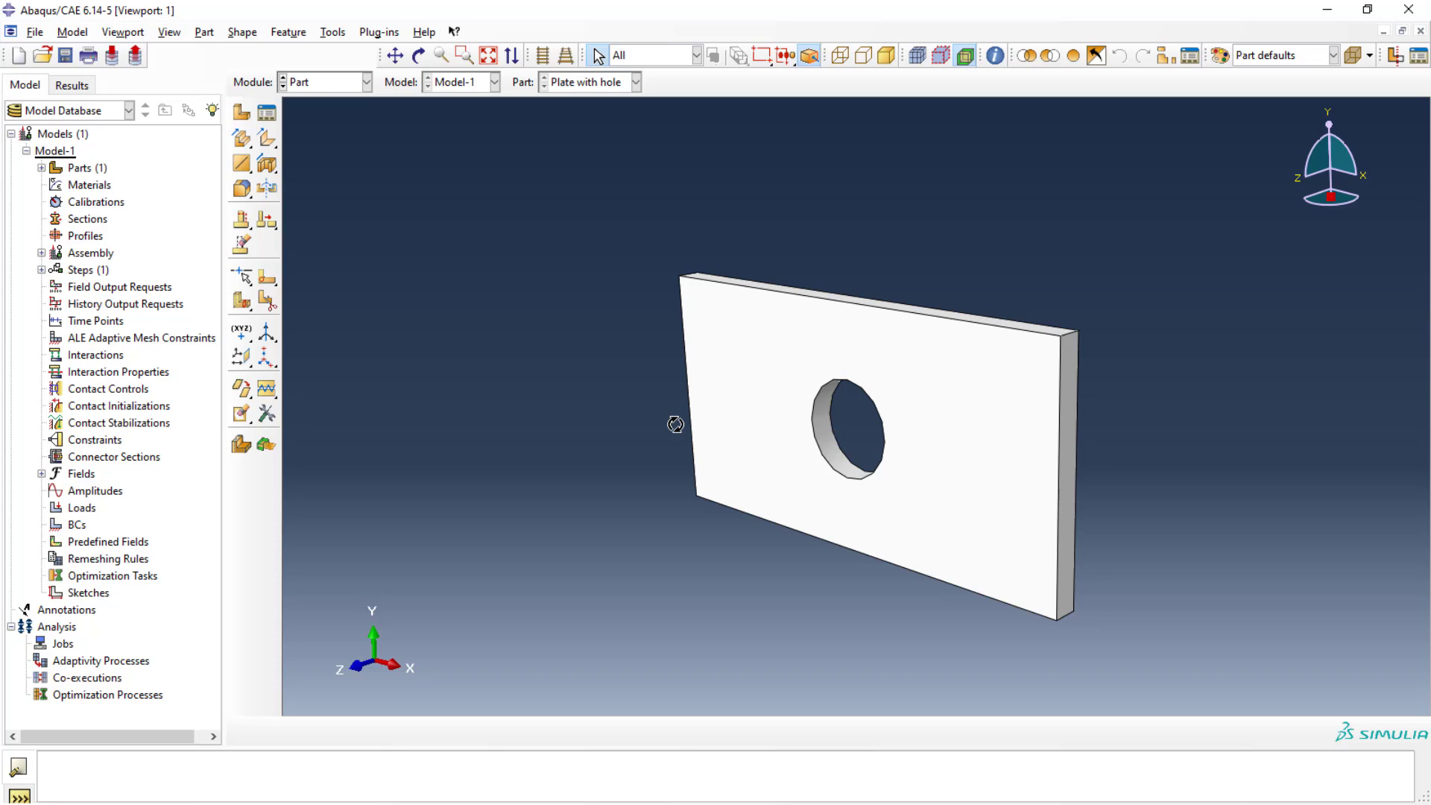
{"action": "middle_click_drag", "start_coordinate": [675, 424], "coordinate": [643, 406], "text": "ctrl+alt"}
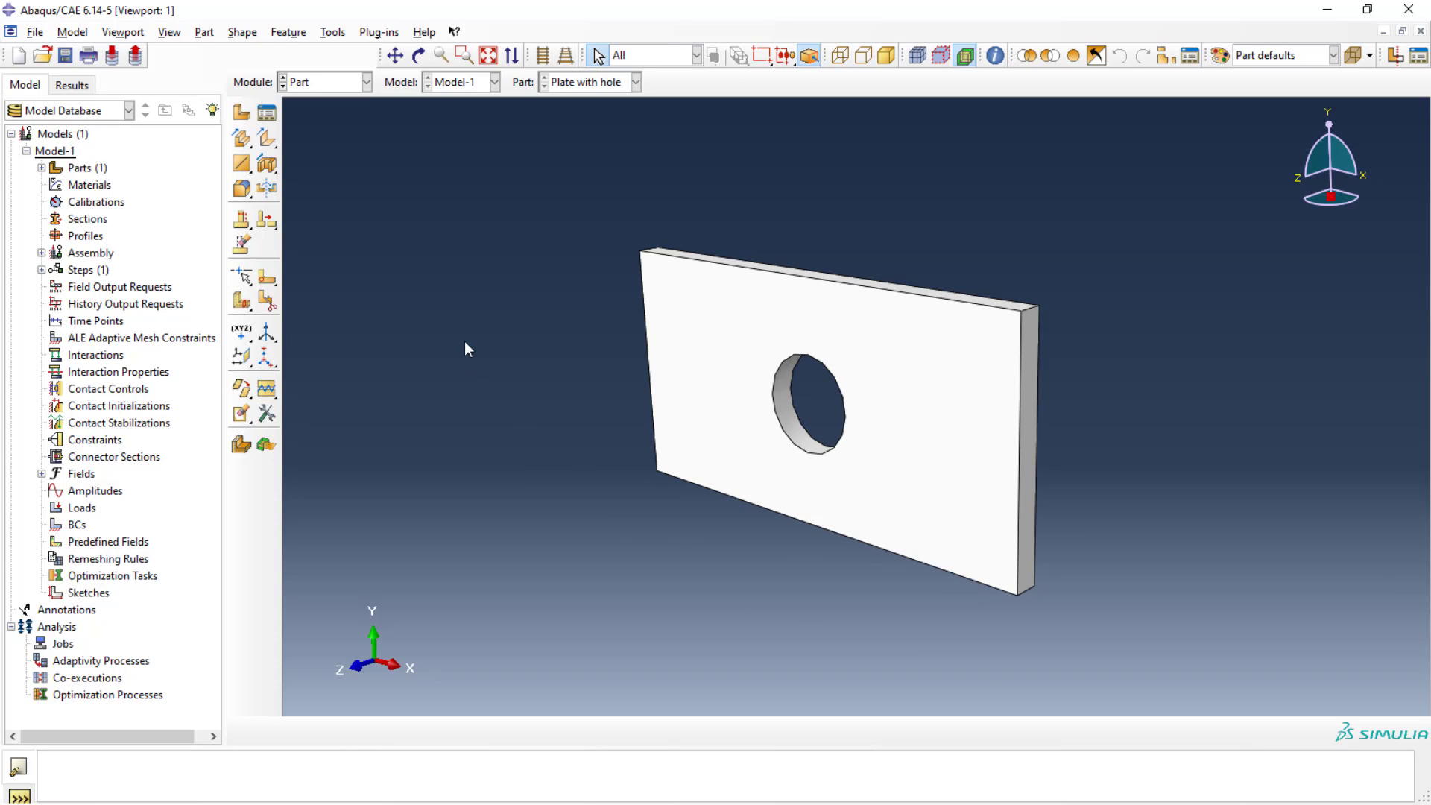
{"action": "left_click", "coordinate": [365, 82]}
{"action": "left_click", "coordinate": [466, 160]}
Start a section assignment for the Plate with hole part, taking the whole plate as region Set-1
{"action": "double_click", "coordinate": [81, 170]}
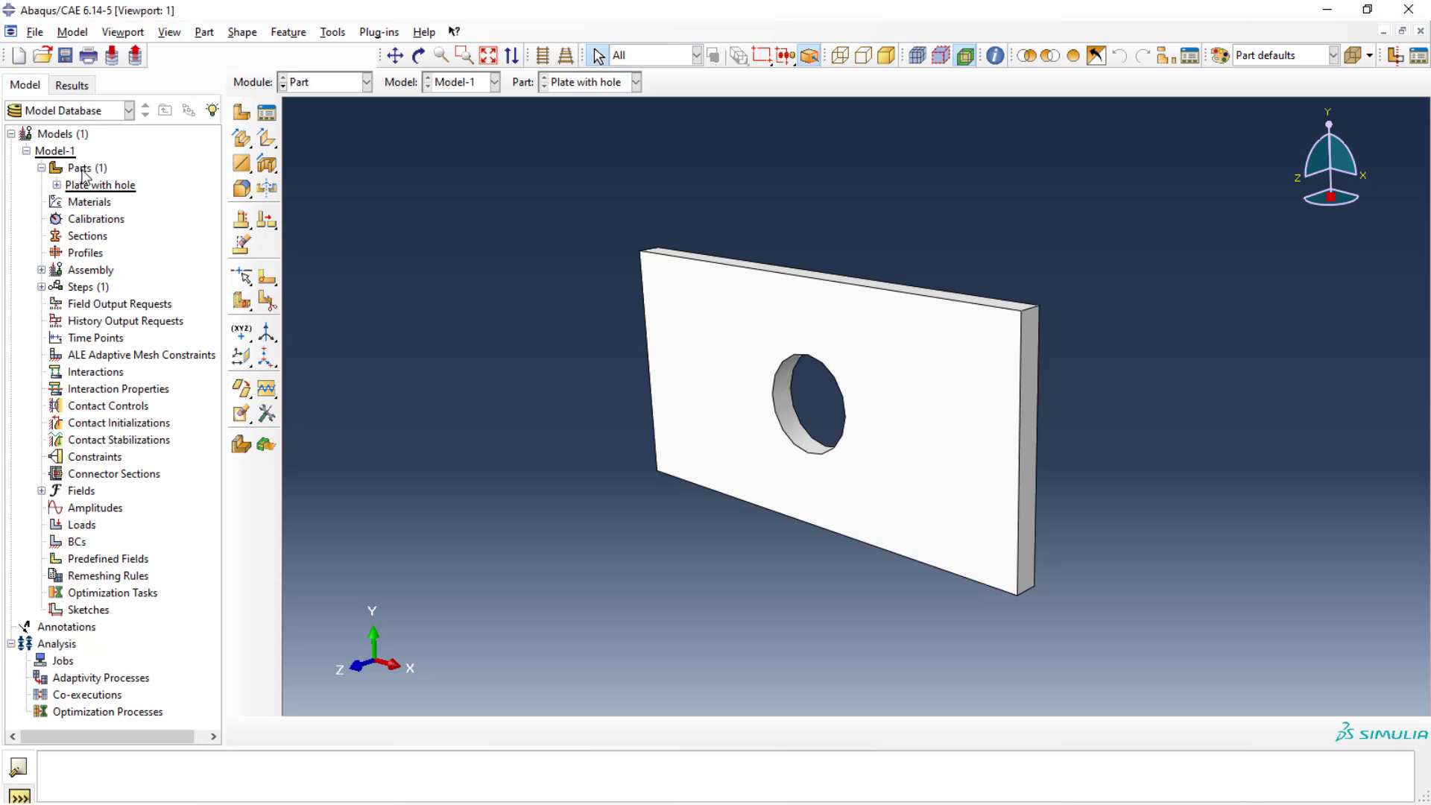
{"action": "left_click", "coordinate": [58, 185]}
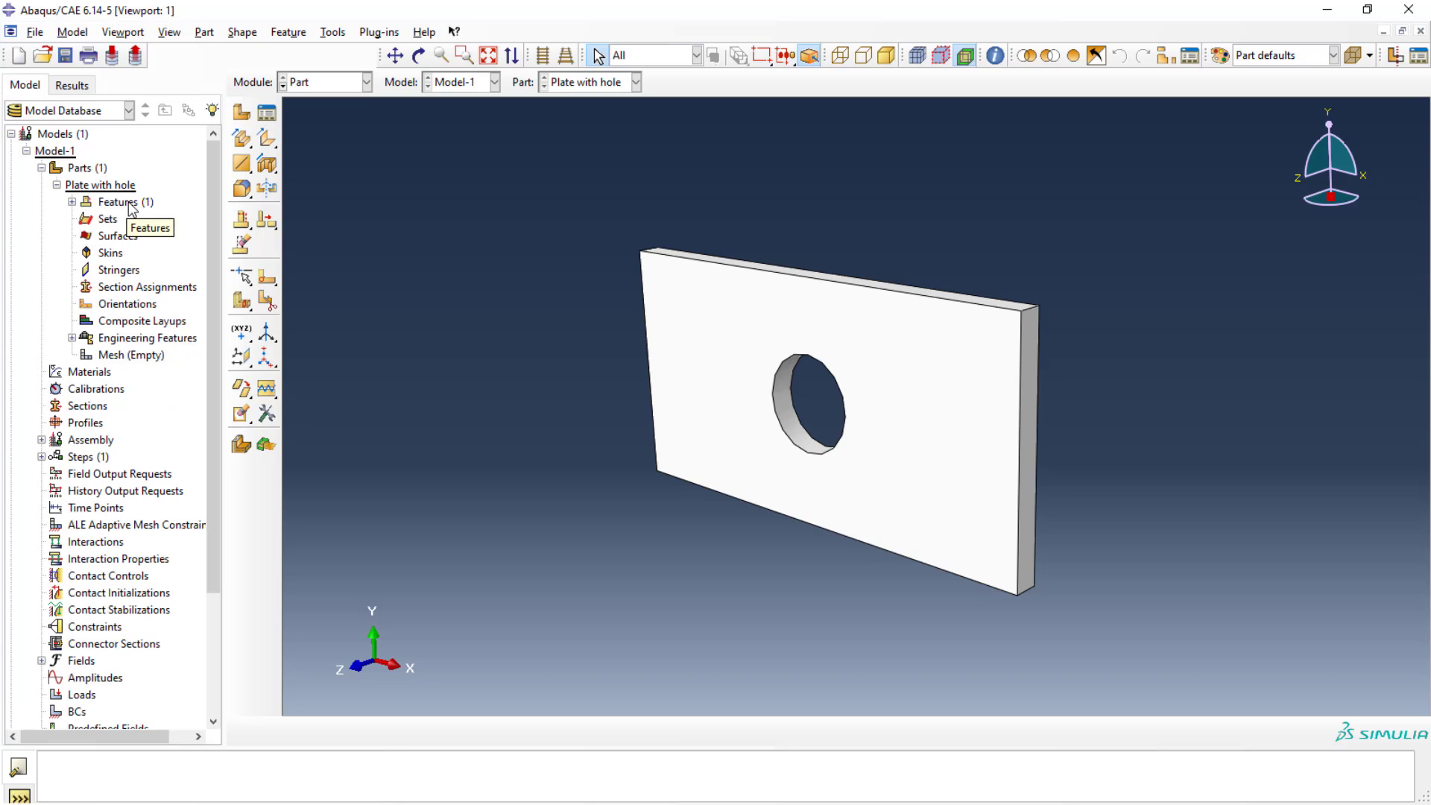
{"action": "double_click", "coordinate": [132, 292]}
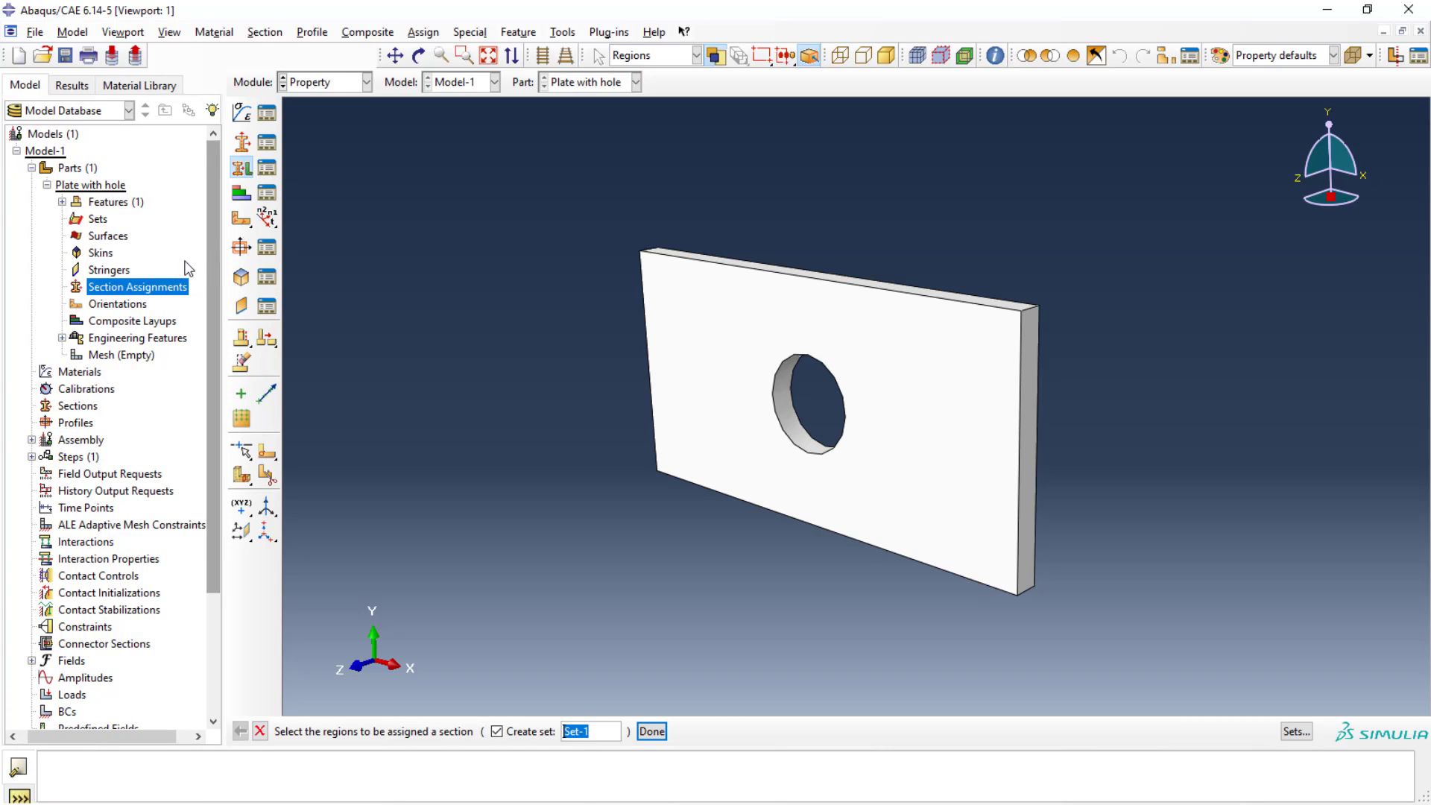
{"action": "left_click", "coordinate": [776, 307]}
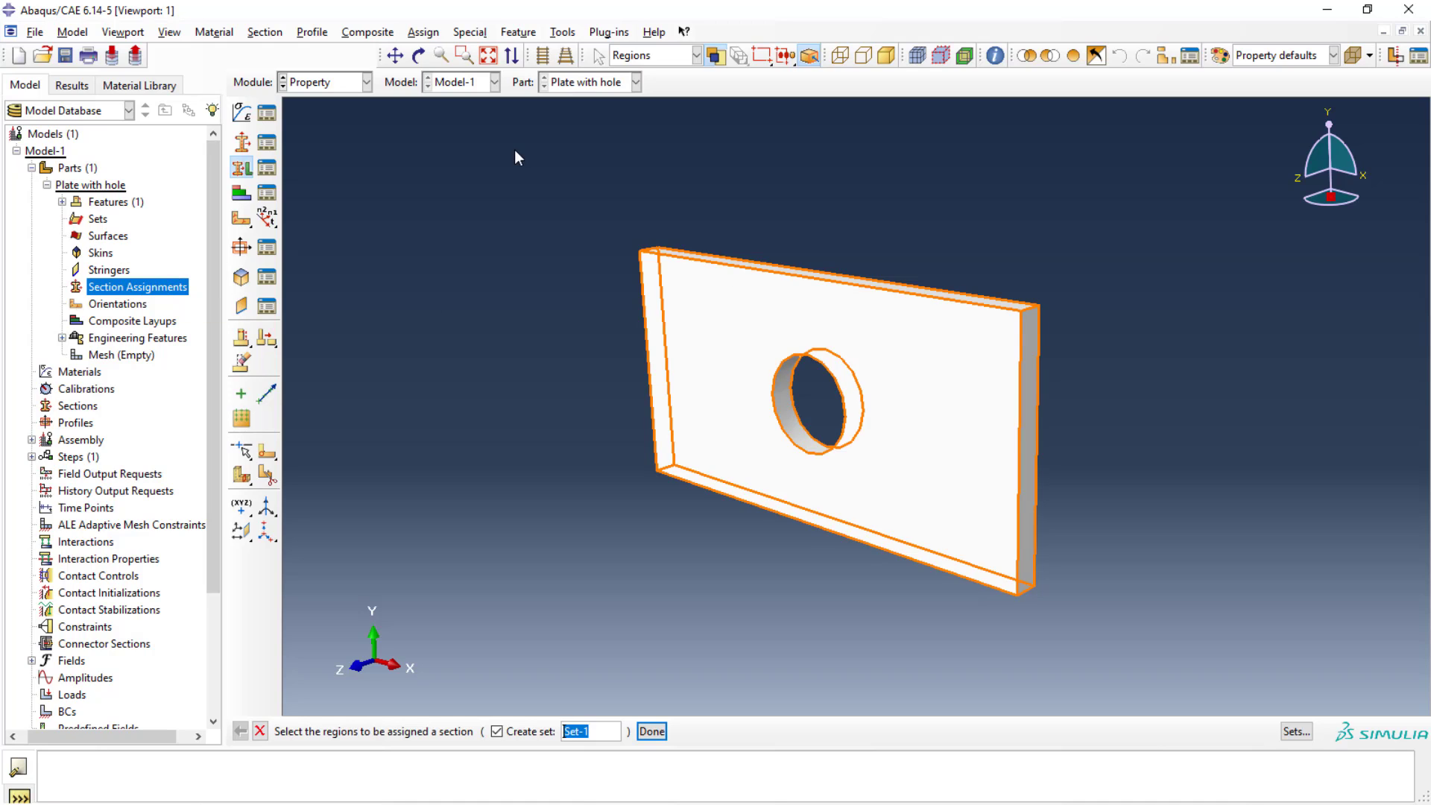
{"action": "left_click_drag", "start_coordinate": [518, 162], "coordinate": [1128, 640]}
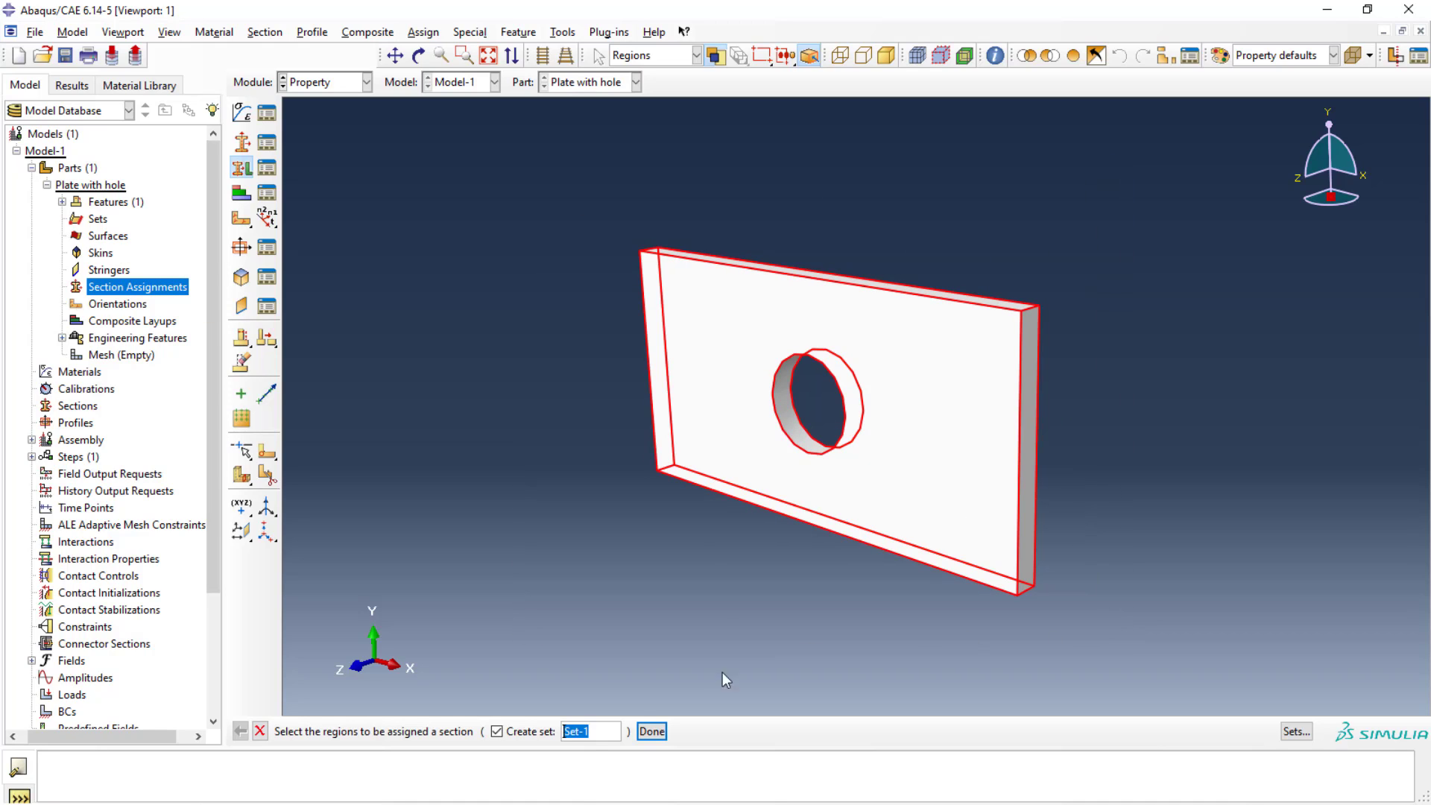
{"action": "left_click", "coordinate": [653, 732]}
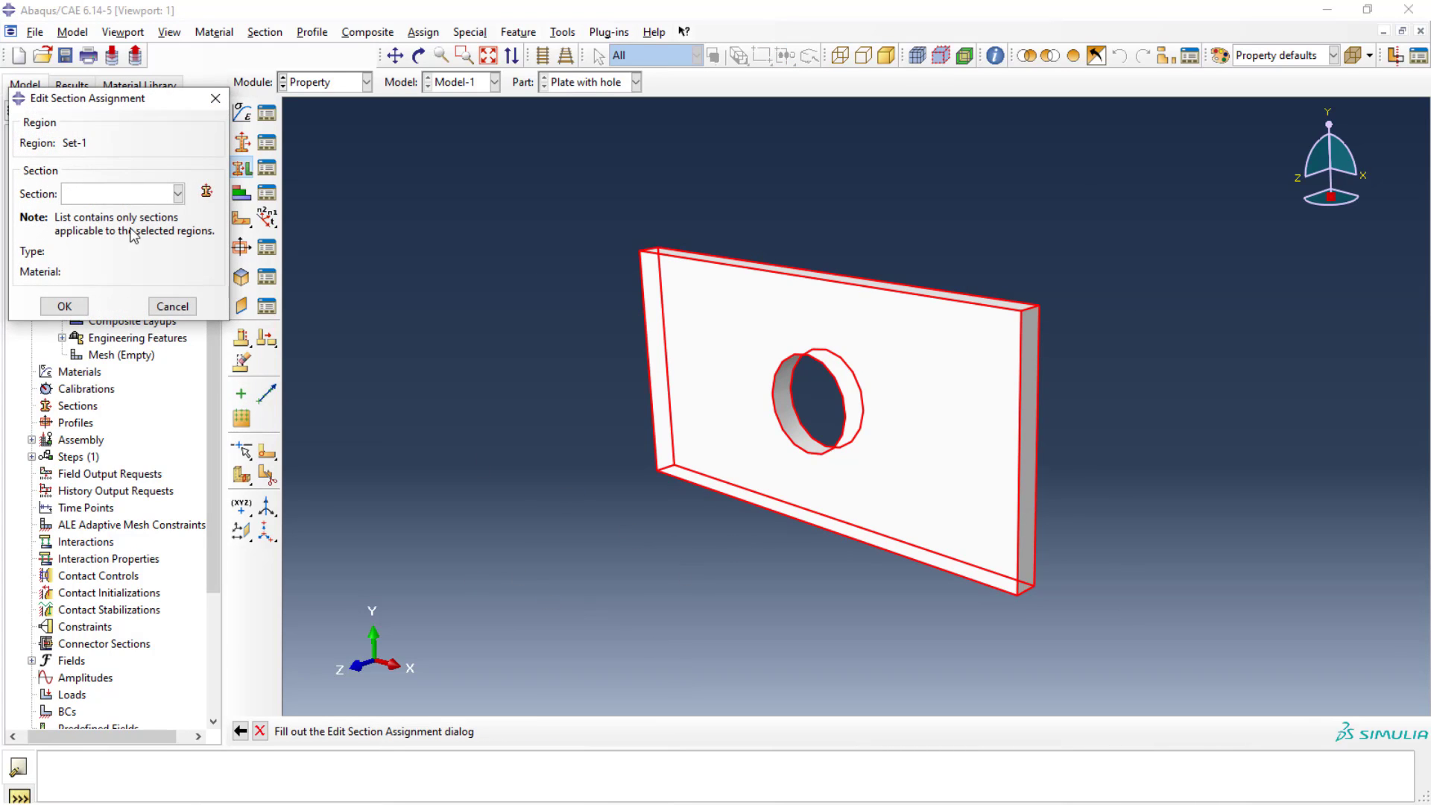
Create a solid, homogeneous section named Section-1 for the assignment
{"action": "left_click", "coordinate": [207, 192]}
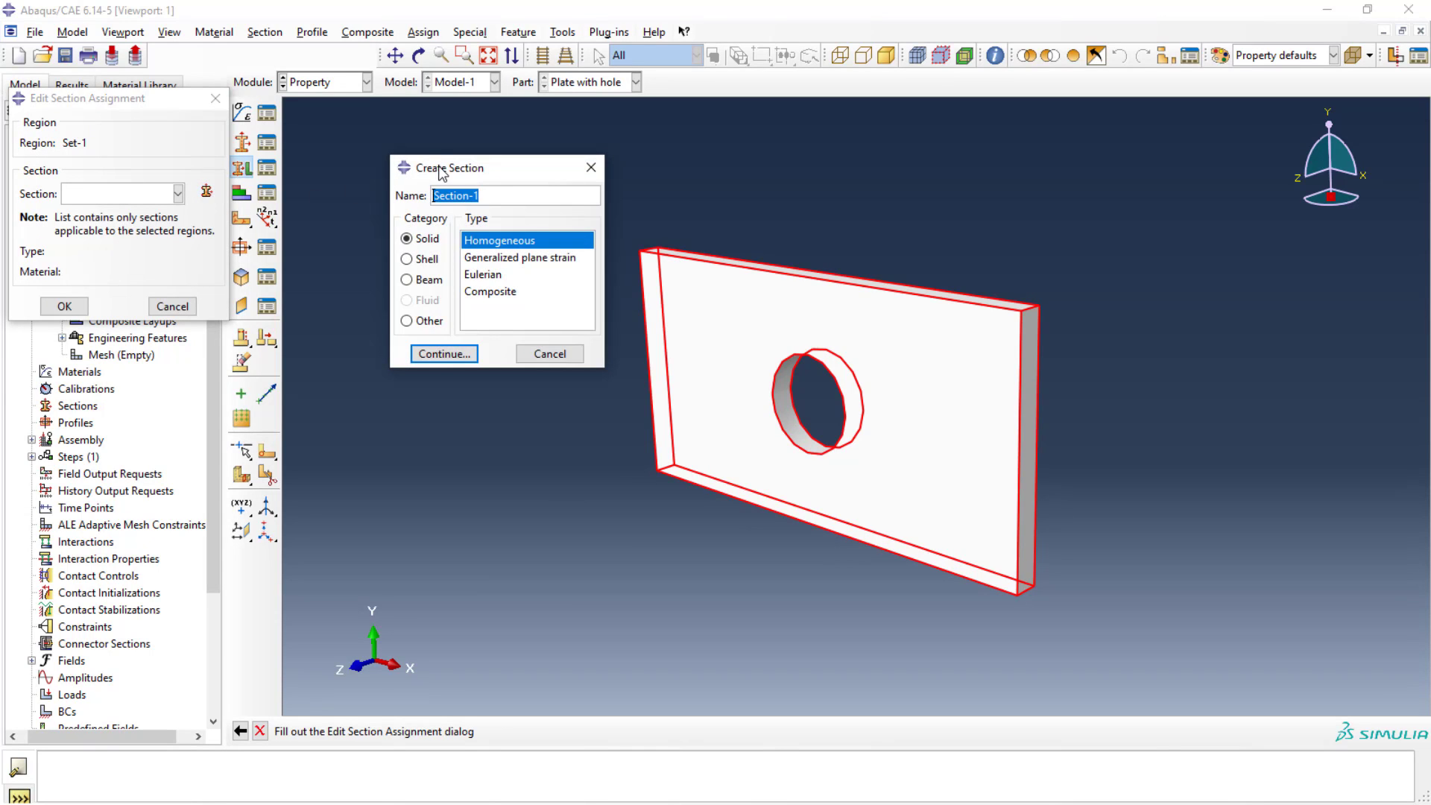
{"action": "left_click_drag", "start_coordinate": [442, 173], "coordinate": [401, 210]}
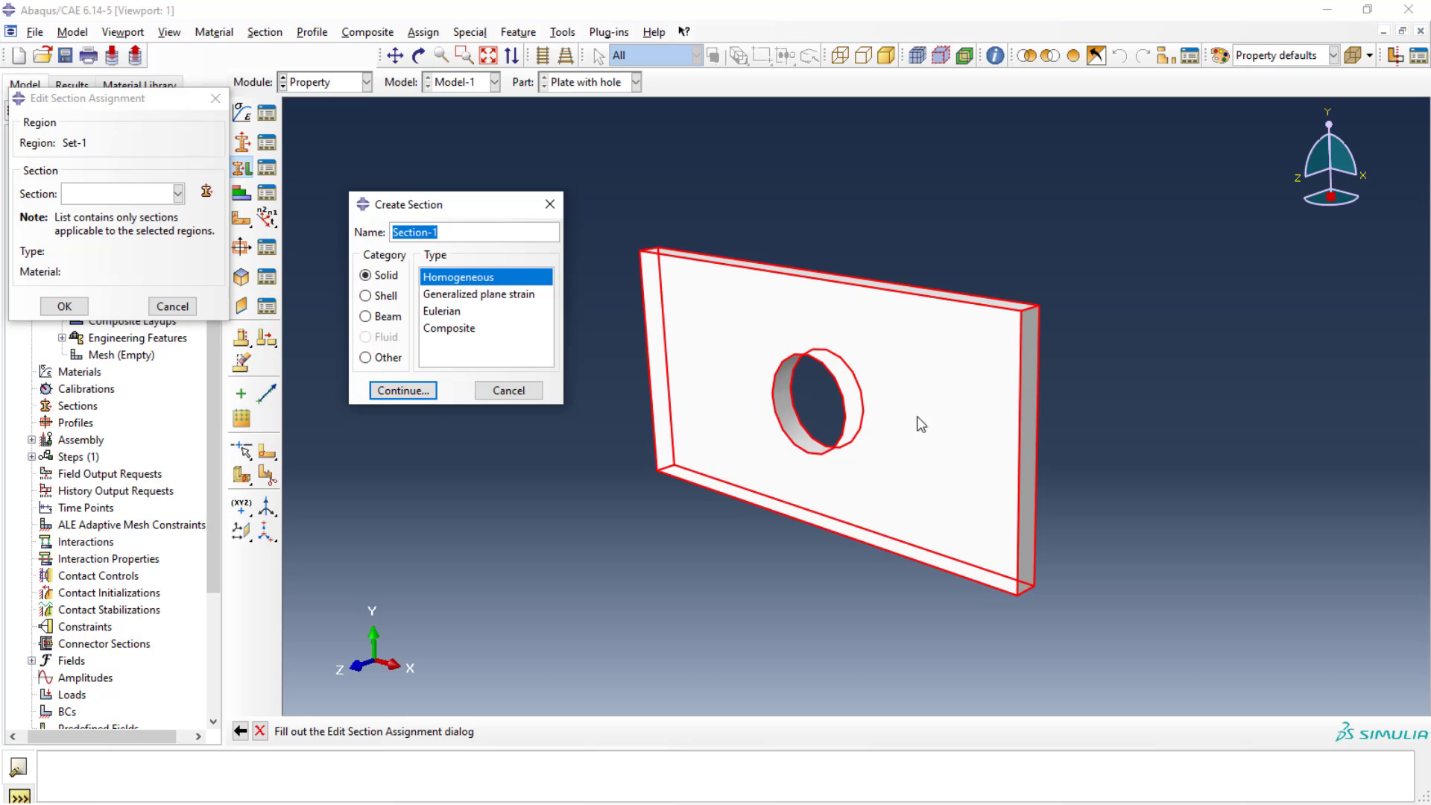
{"action": "left_click", "coordinate": [417, 393]}
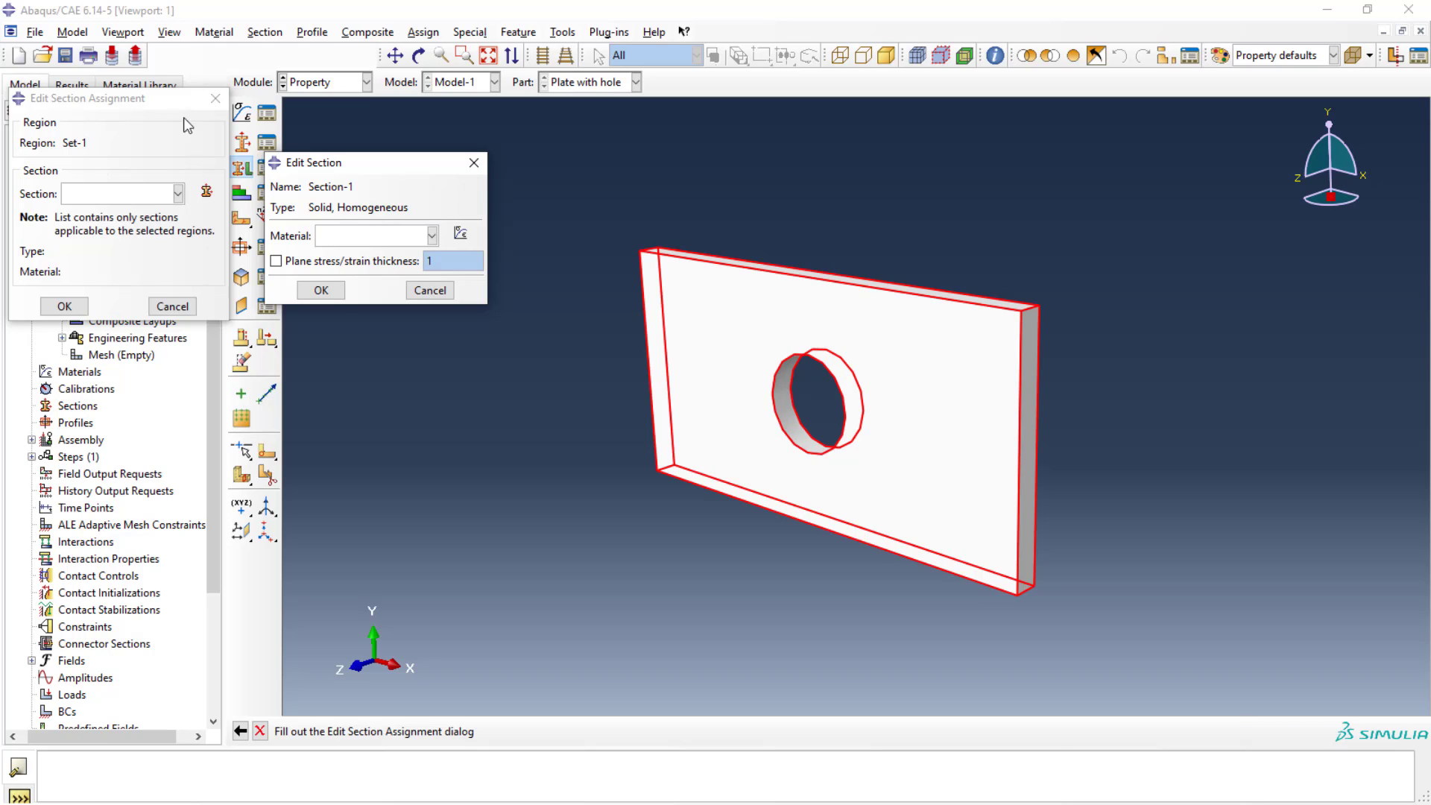
Create a material named Steel for the section and give it a uniform mass density of 7850
{"action": "left_click", "coordinate": [461, 234]}
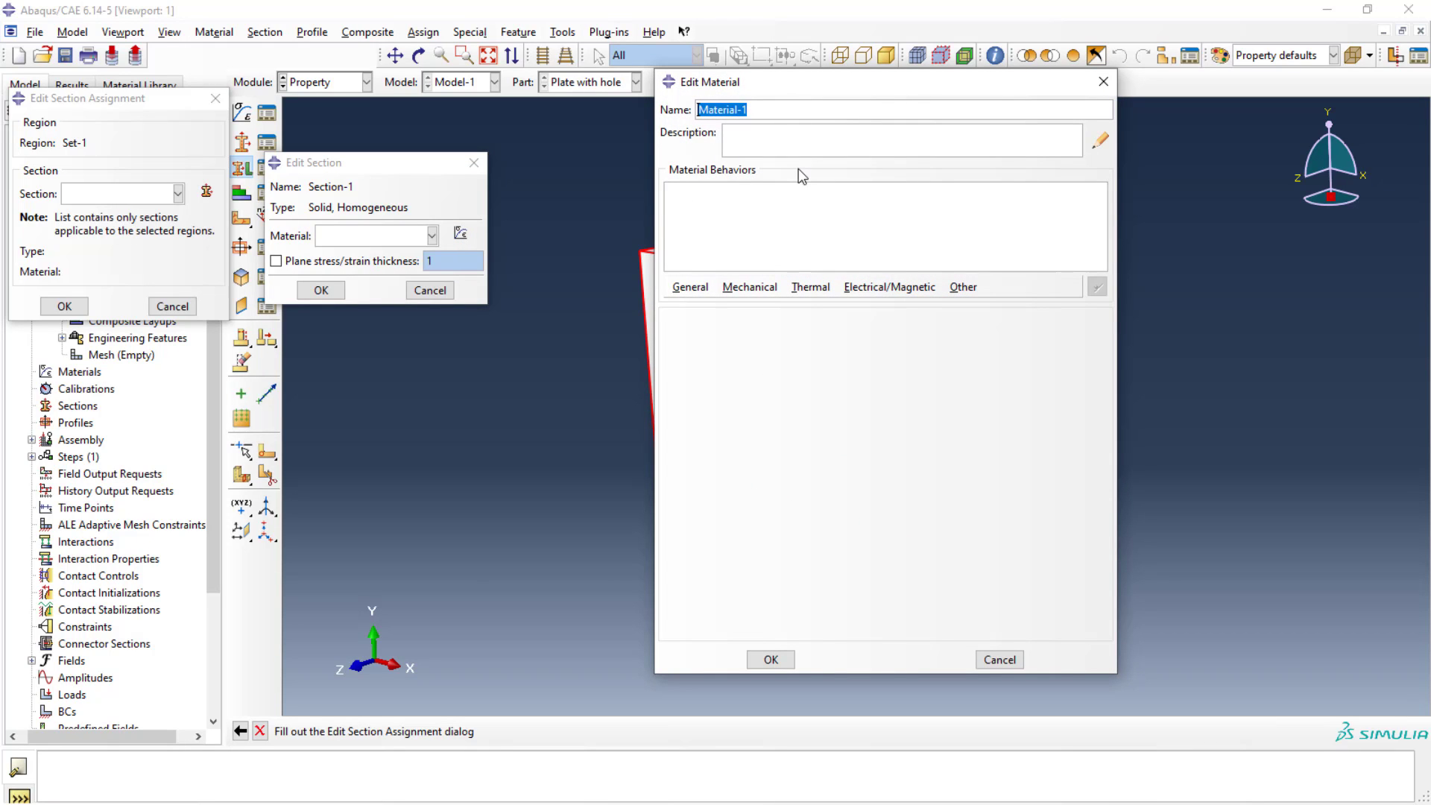
{"action": "key", "text": "BackSpace"}
{"action": "type", "text": "Steel"}
{"action": "left_click", "coordinate": [696, 286]}
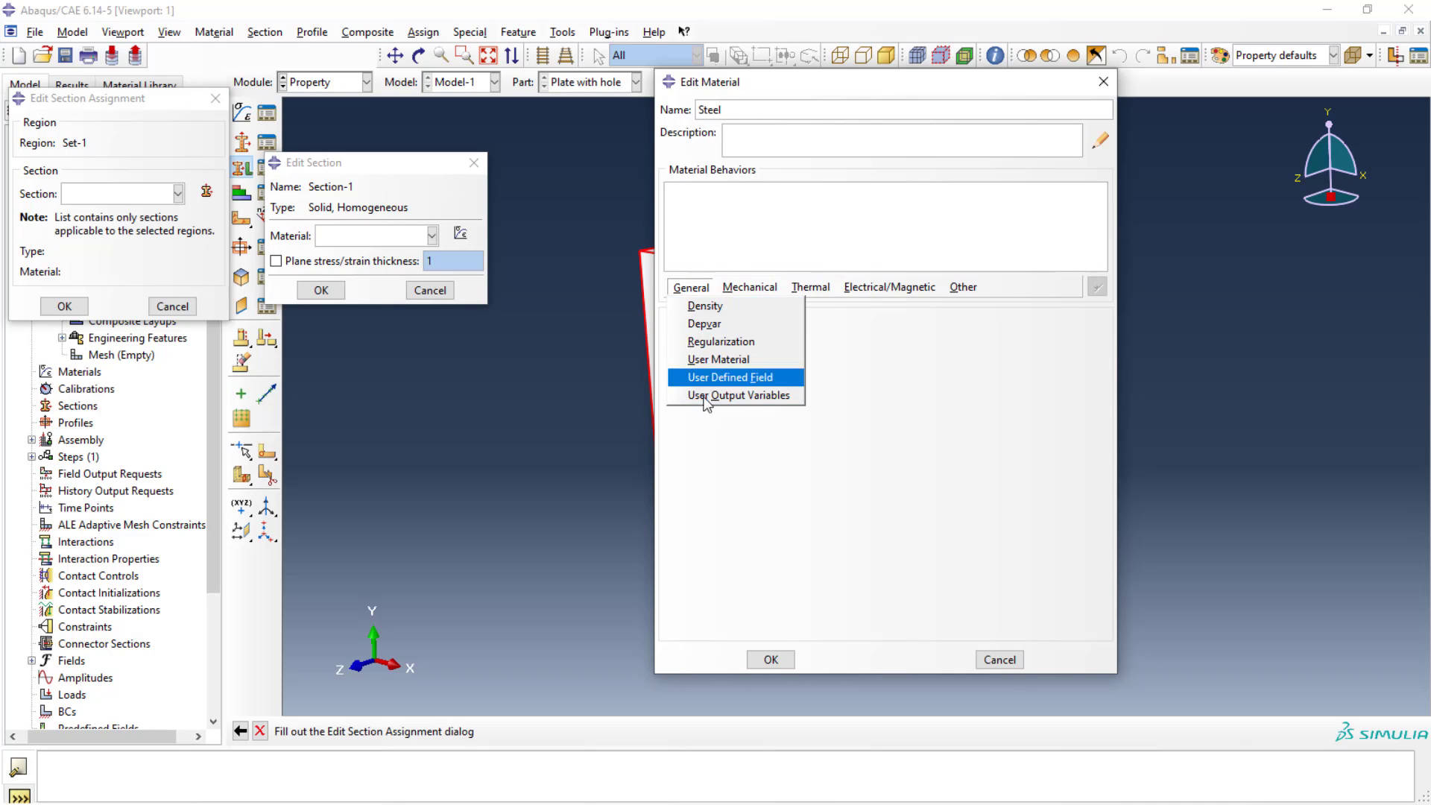
{"action": "left_click", "coordinate": [720, 305]}
{"action": "left_click", "coordinate": [733, 463]}
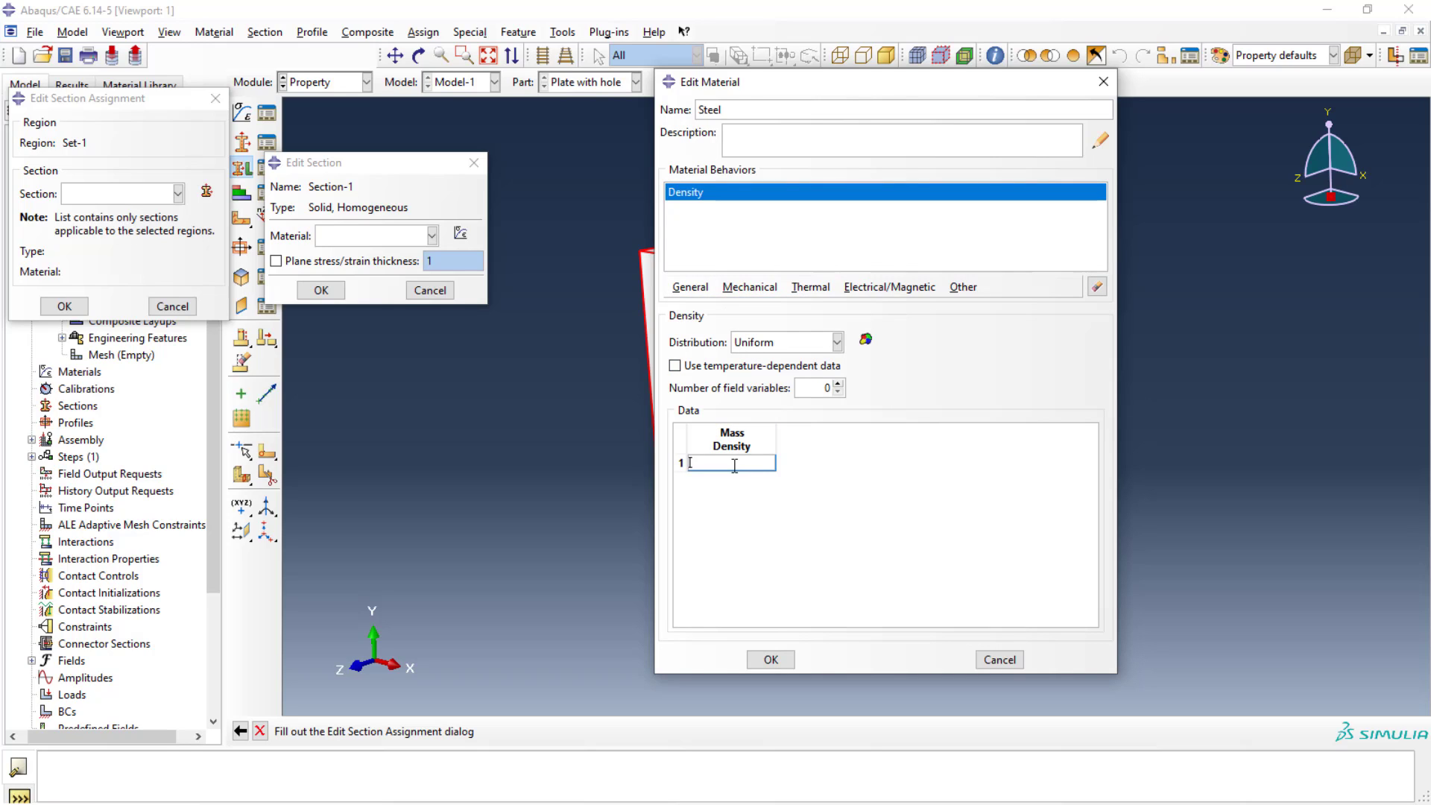
{"action": "type", "text": "7850"}
{"action": "key", "text": "Return"}
Add isotropic elastic behaviour to the material with a Young's modulus of 200000 and a Poisson's ratio of 0.3
{"action": "left_click", "coordinate": [757, 290]}
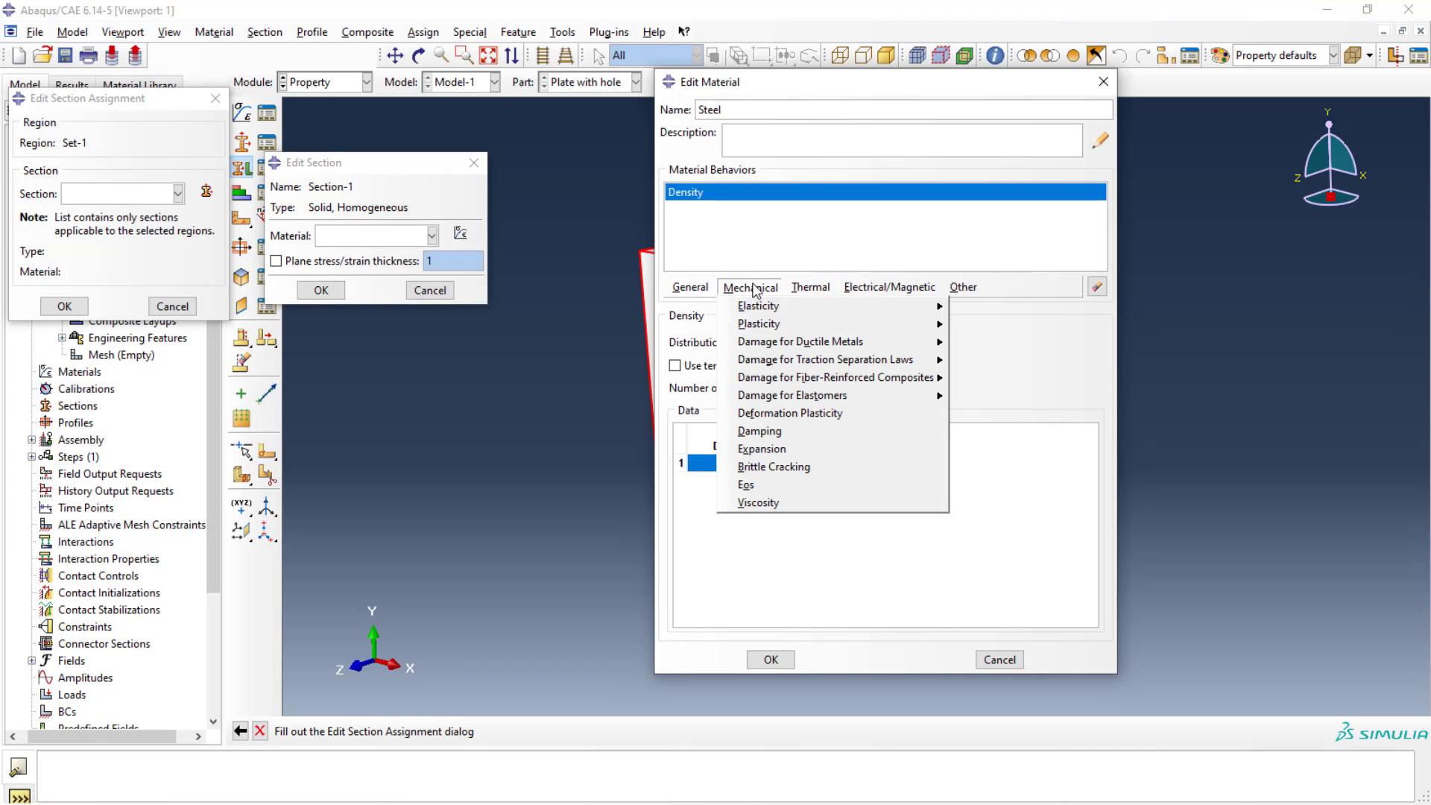
{"action": "mouse_move", "coordinate": [757, 333]}
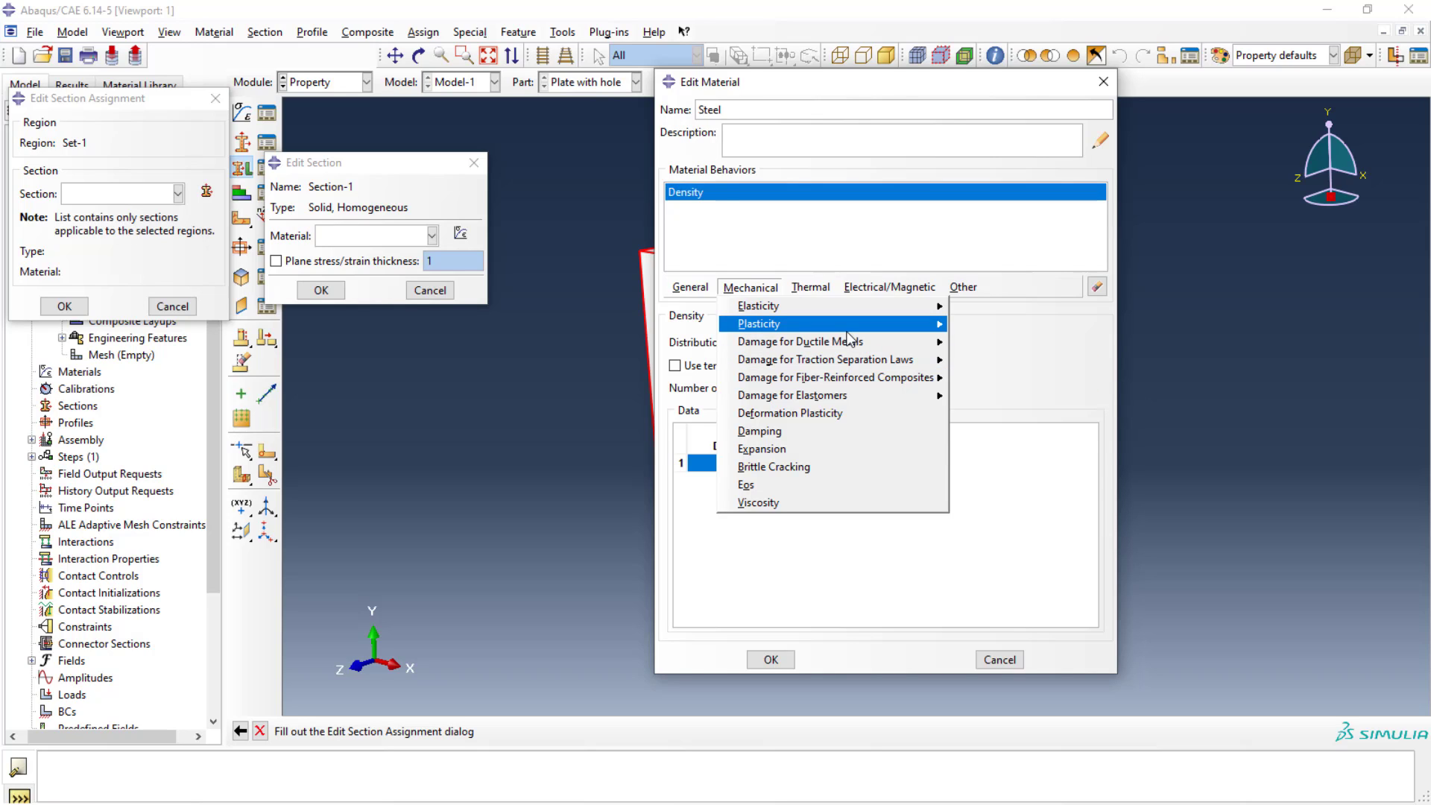
{"action": "mouse_move", "coordinate": [848, 334]}
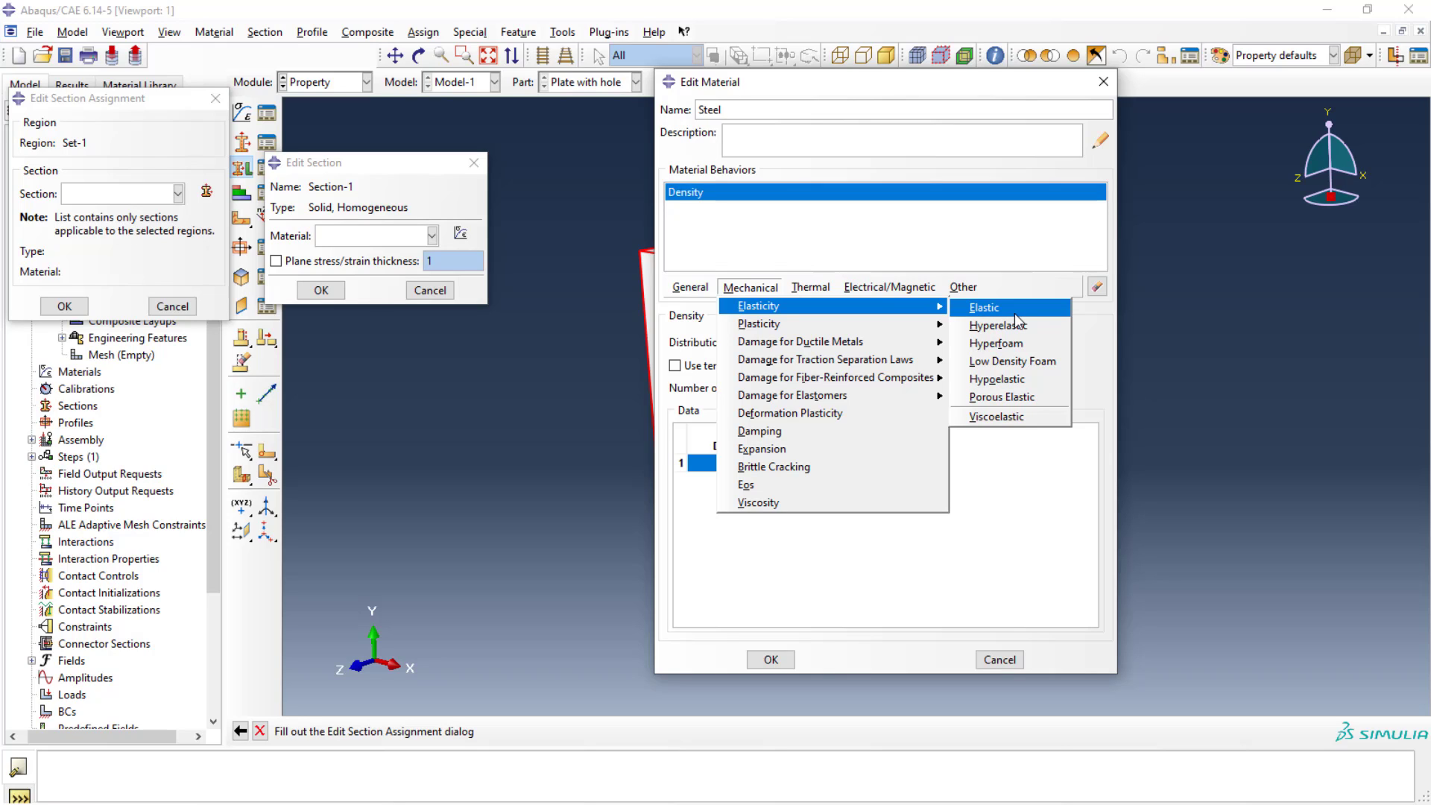
{"action": "left_click", "coordinate": [1013, 311]}
{"action": "left_click", "coordinate": [730, 531]}
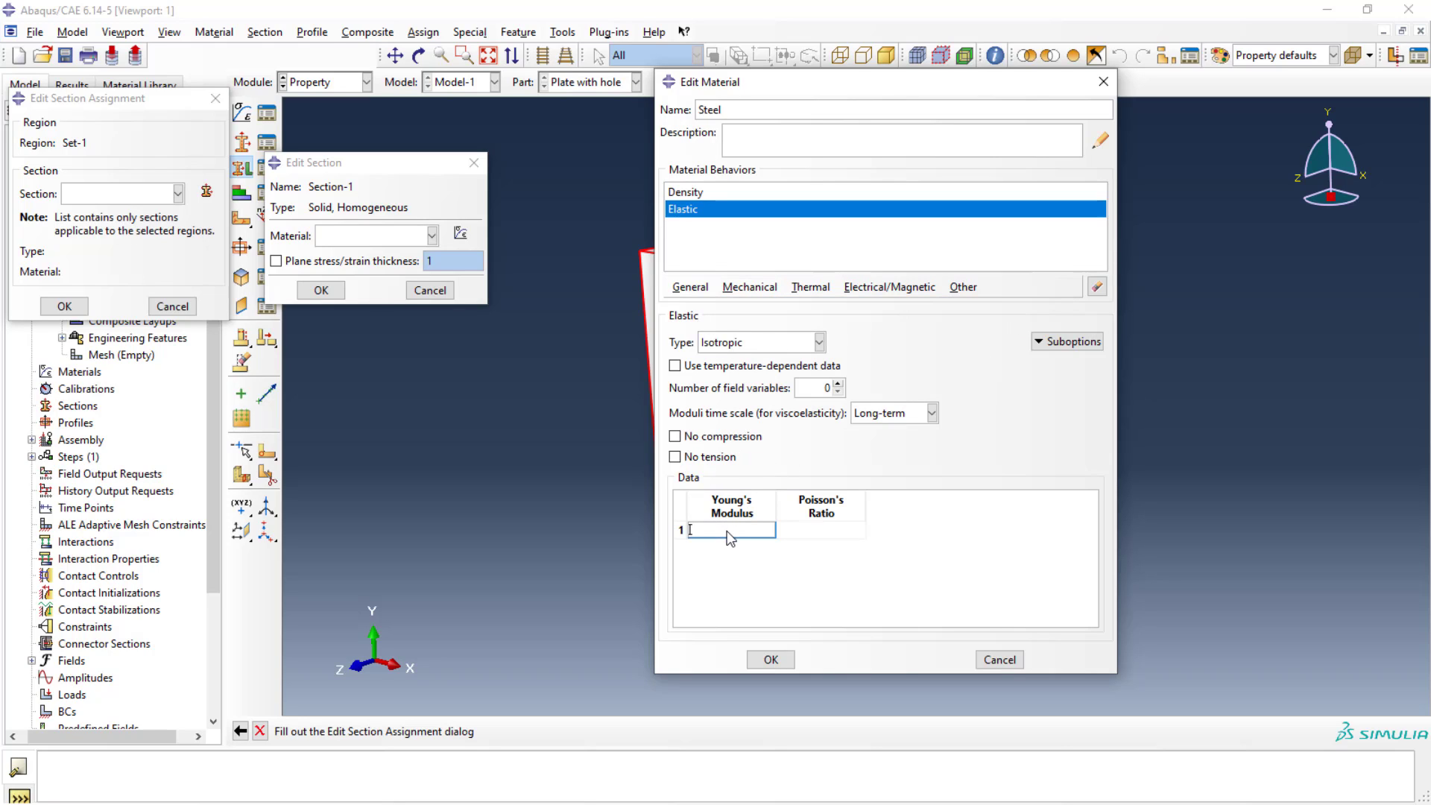
{"action": "type", "text": "200000"}
{"action": "left_click", "coordinate": [800, 531]}
{"action": "type", "text": "0.3"}
{"action": "left_click", "coordinate": [982, 520]}
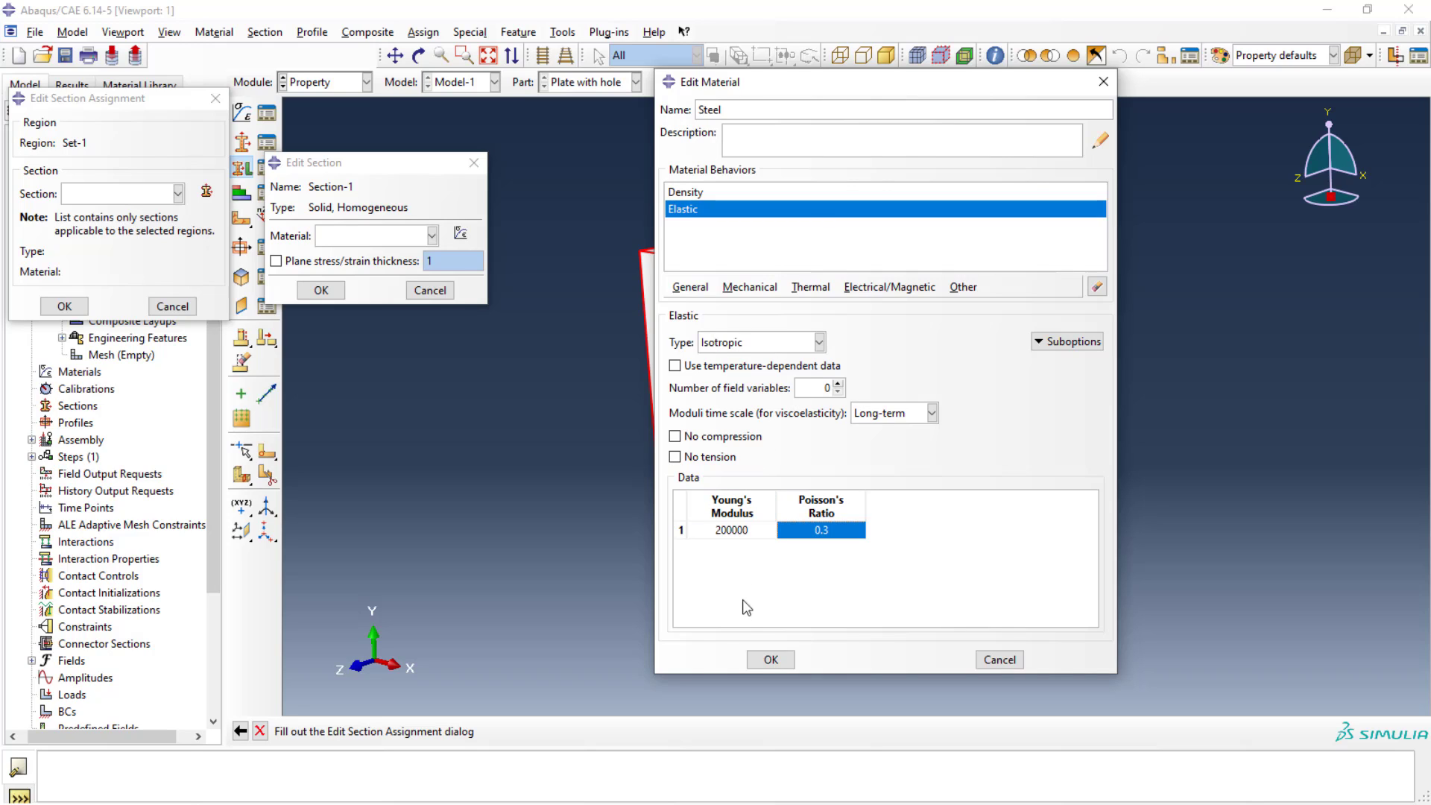
Try to save the material, changing its name to lowercase steel
{"action": "left_click", "coordinate": [758, 661]}
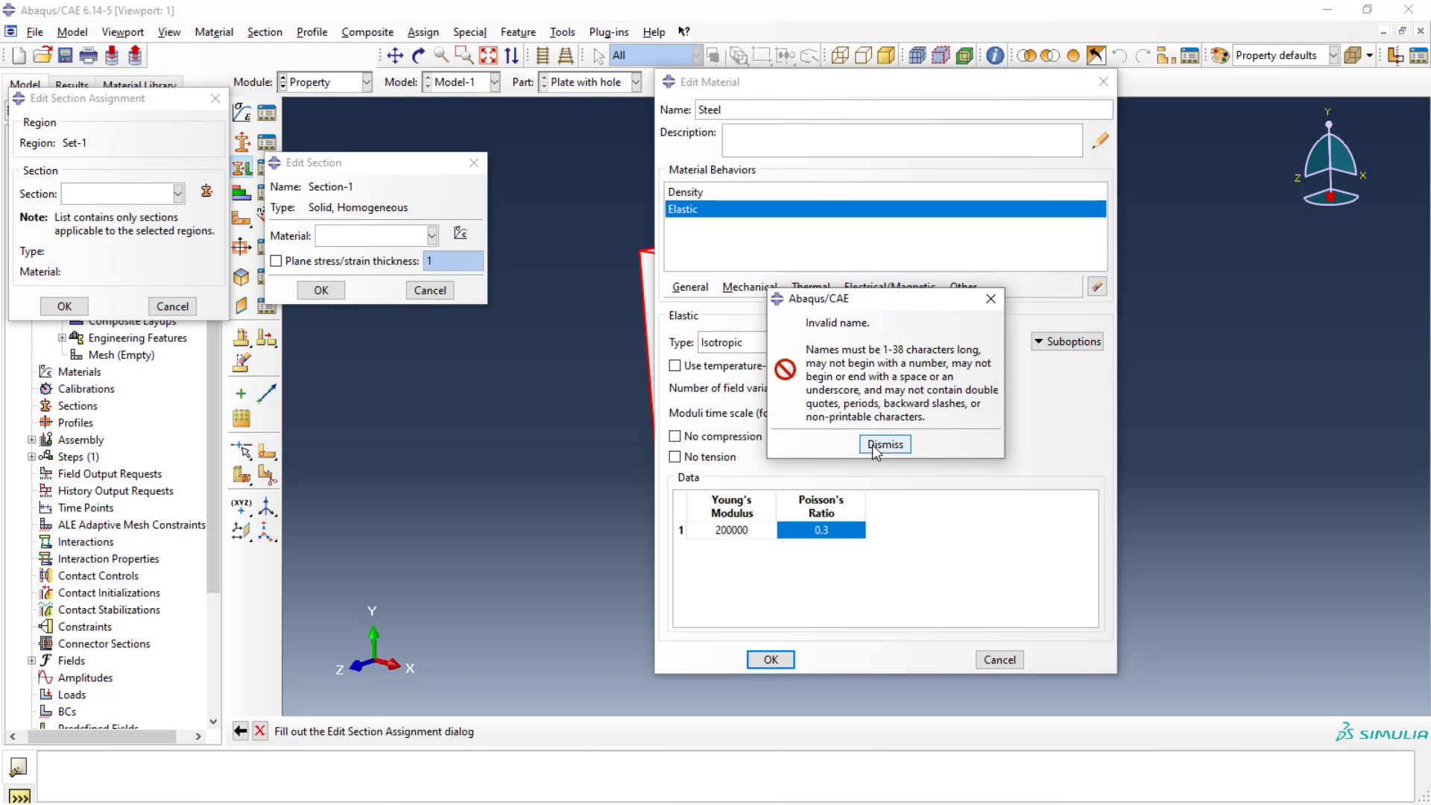
{"action": "left_click", "coordinate": [876, 450]}
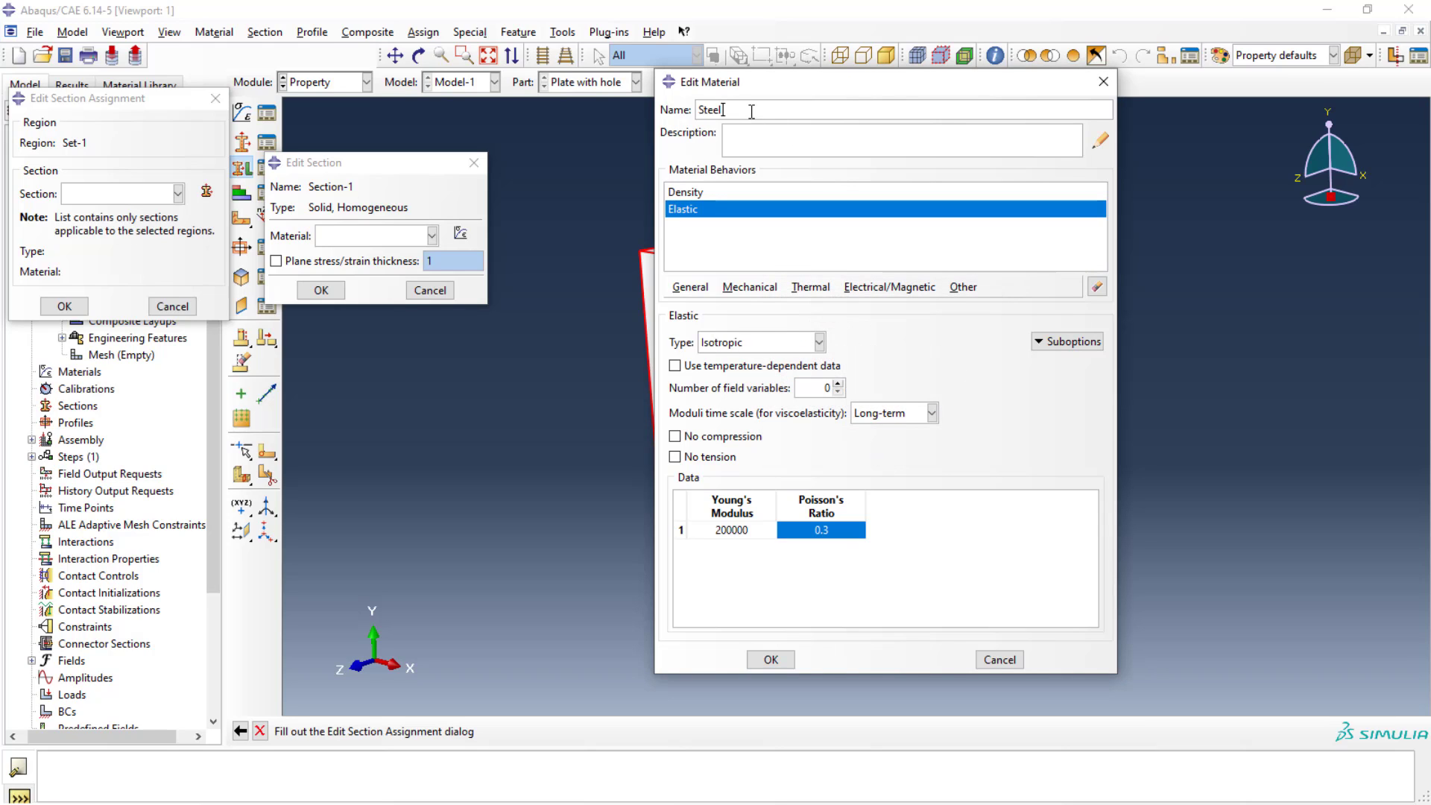
{"action": "key", "text": "Delete"}
{"action": "type", "text": "s"}
{"action": "left_click", "coordinate": [771, 659]}
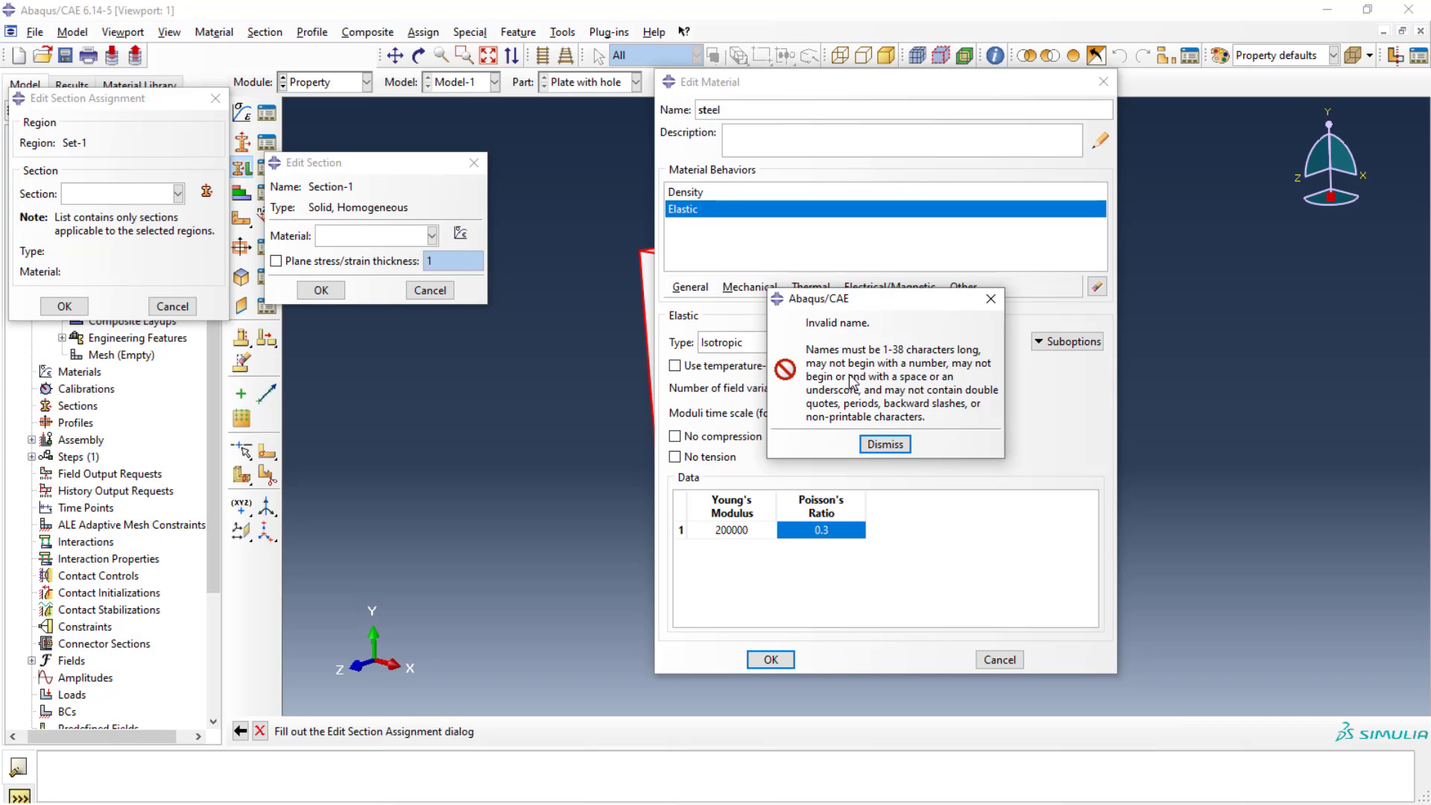
{"action": "left_click", "coordinate": [883, 445]}
Rename the material as Structural Steel and save it
{"action": "left_click", "coordinate": [729, 109]}
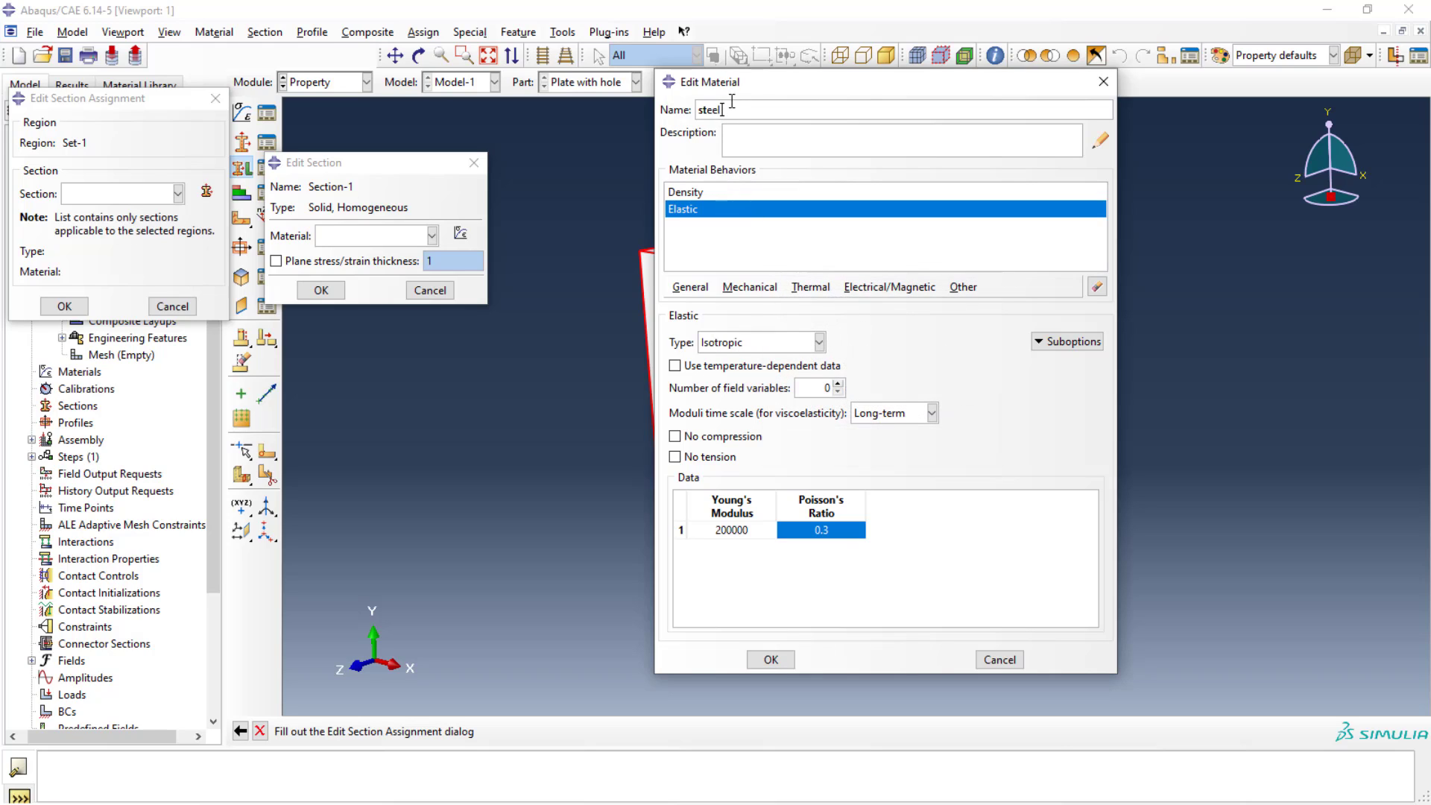
{"action": "key", "text": "BackSpace"}
{"action": "key", "text": "BackSpace"}
{"action": "key", "text": "BackSpace"}
{"action": "key", "text": "BackSpace"}
{"action": "key", "text": "BackSpace"}
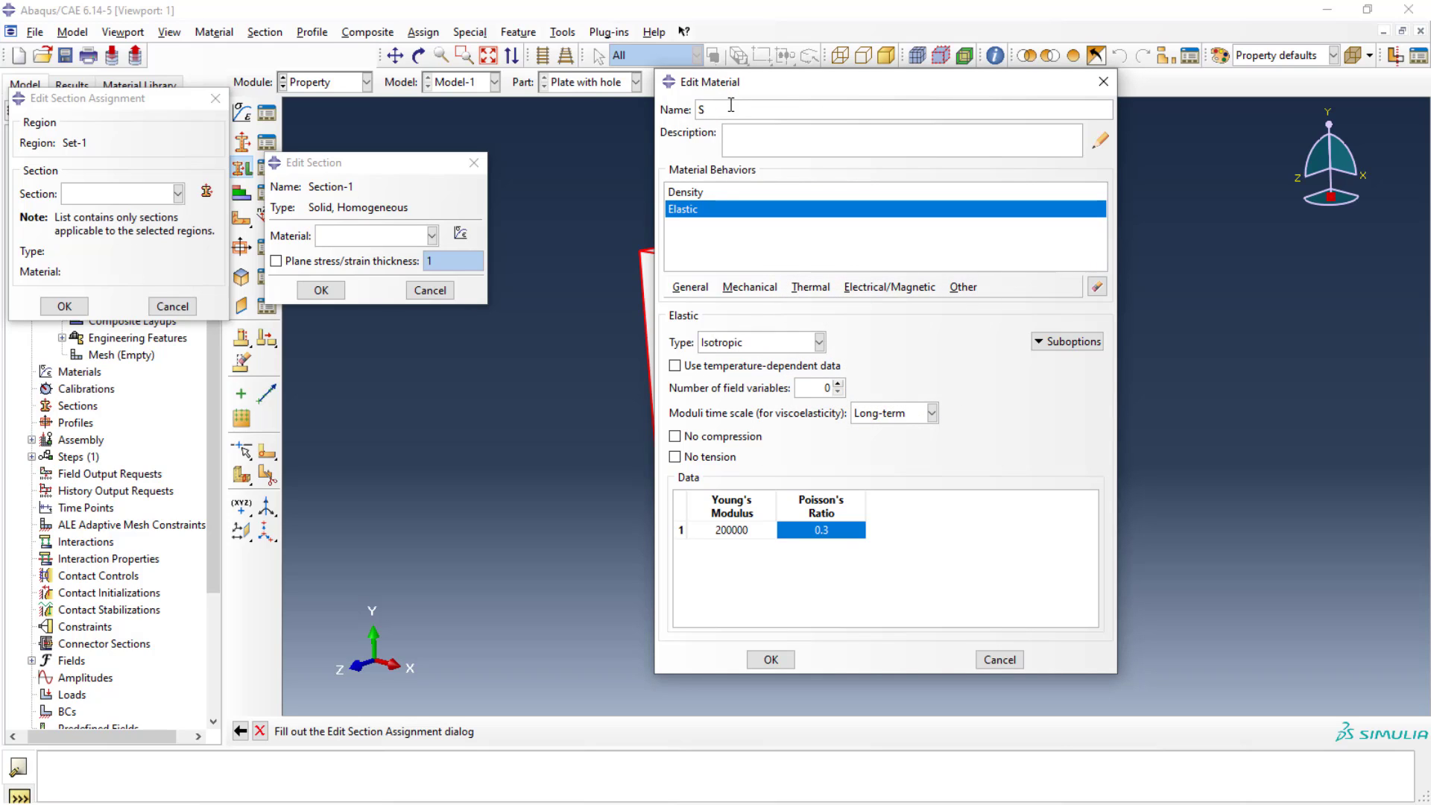
{"action": "type", "text": "Structural Steel"}
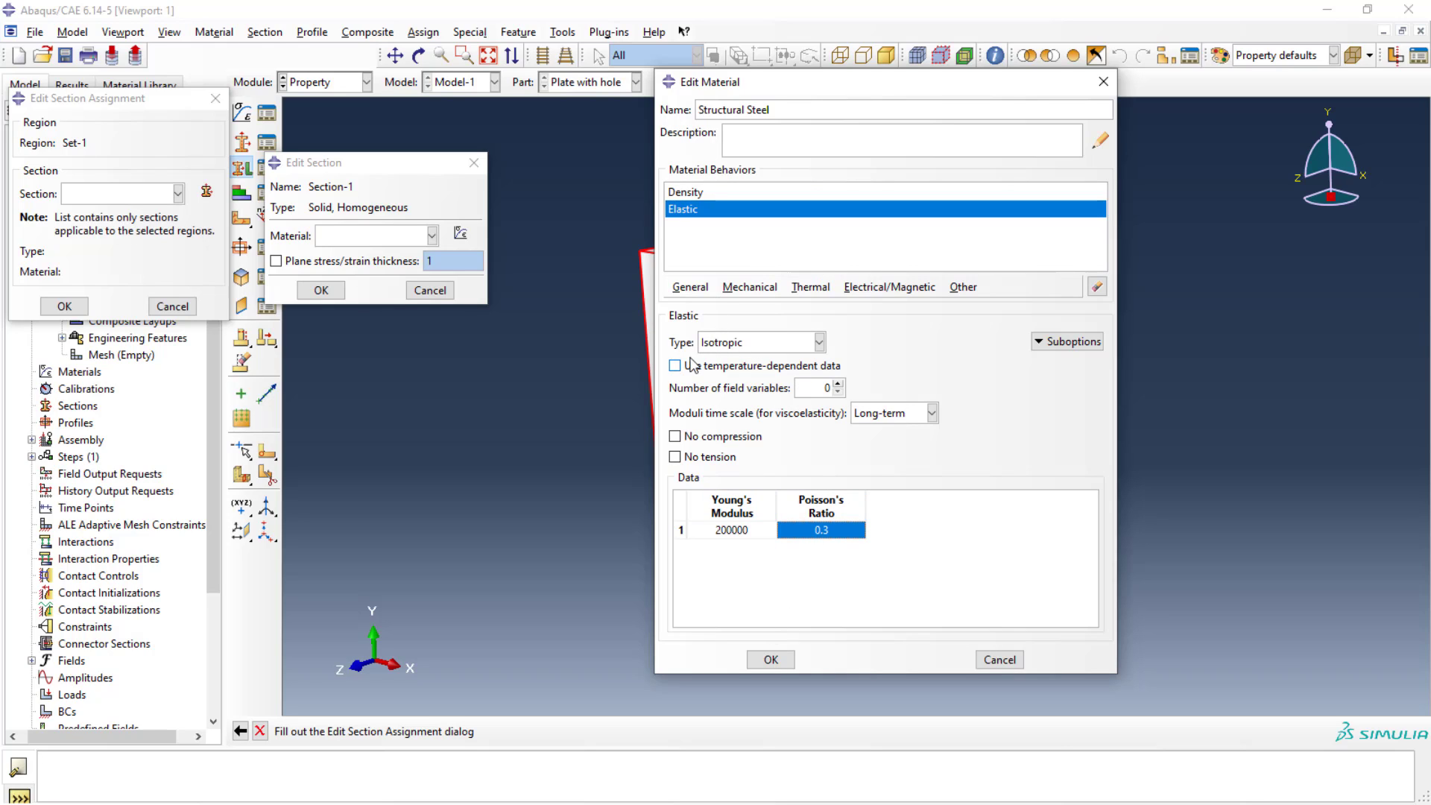
{"action": "left_click", "coordinate": [767, 661]}
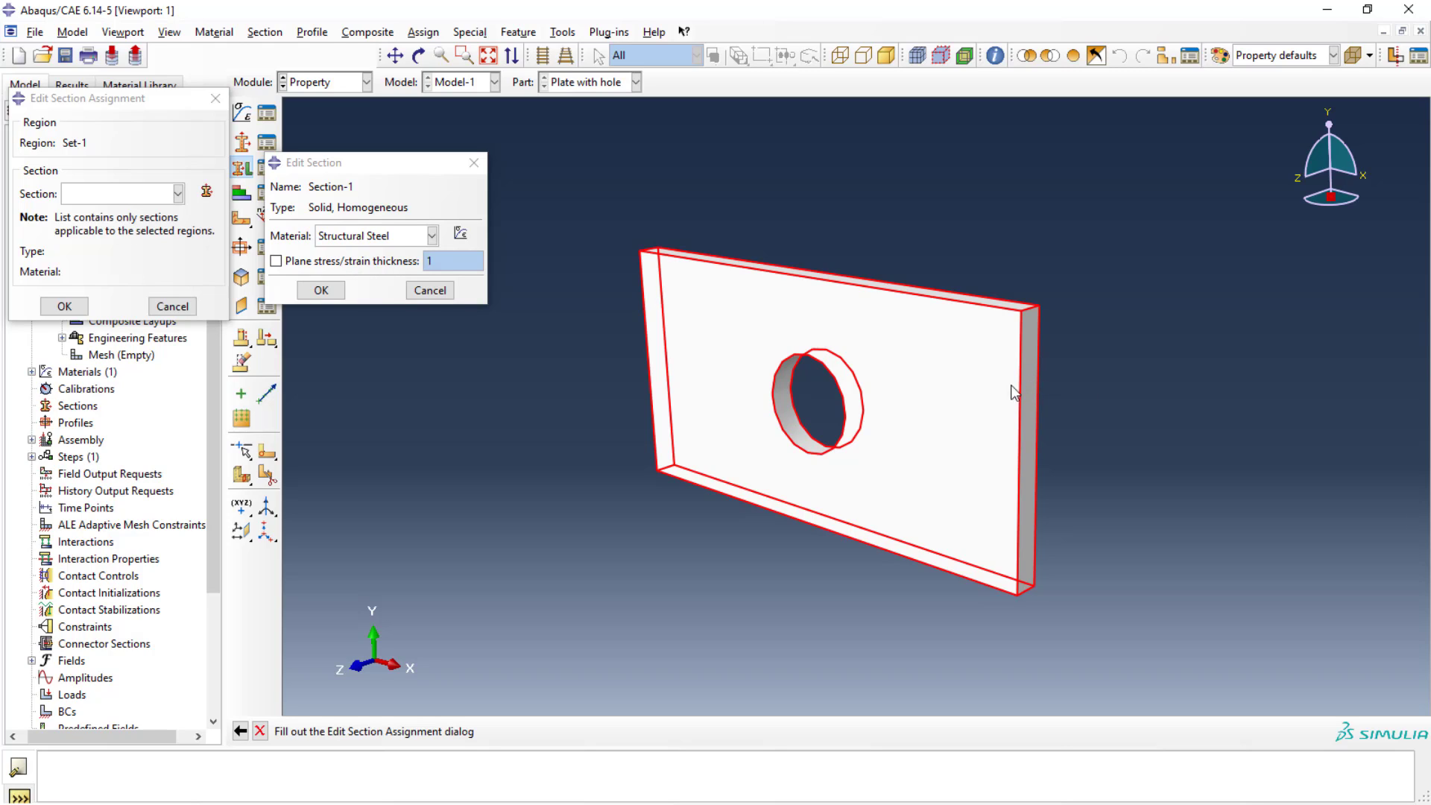
Accept the section with Structural Steel as its material and assign Section-1 to the plate
{"action": "left_click", "coordinate": [321, 291]}
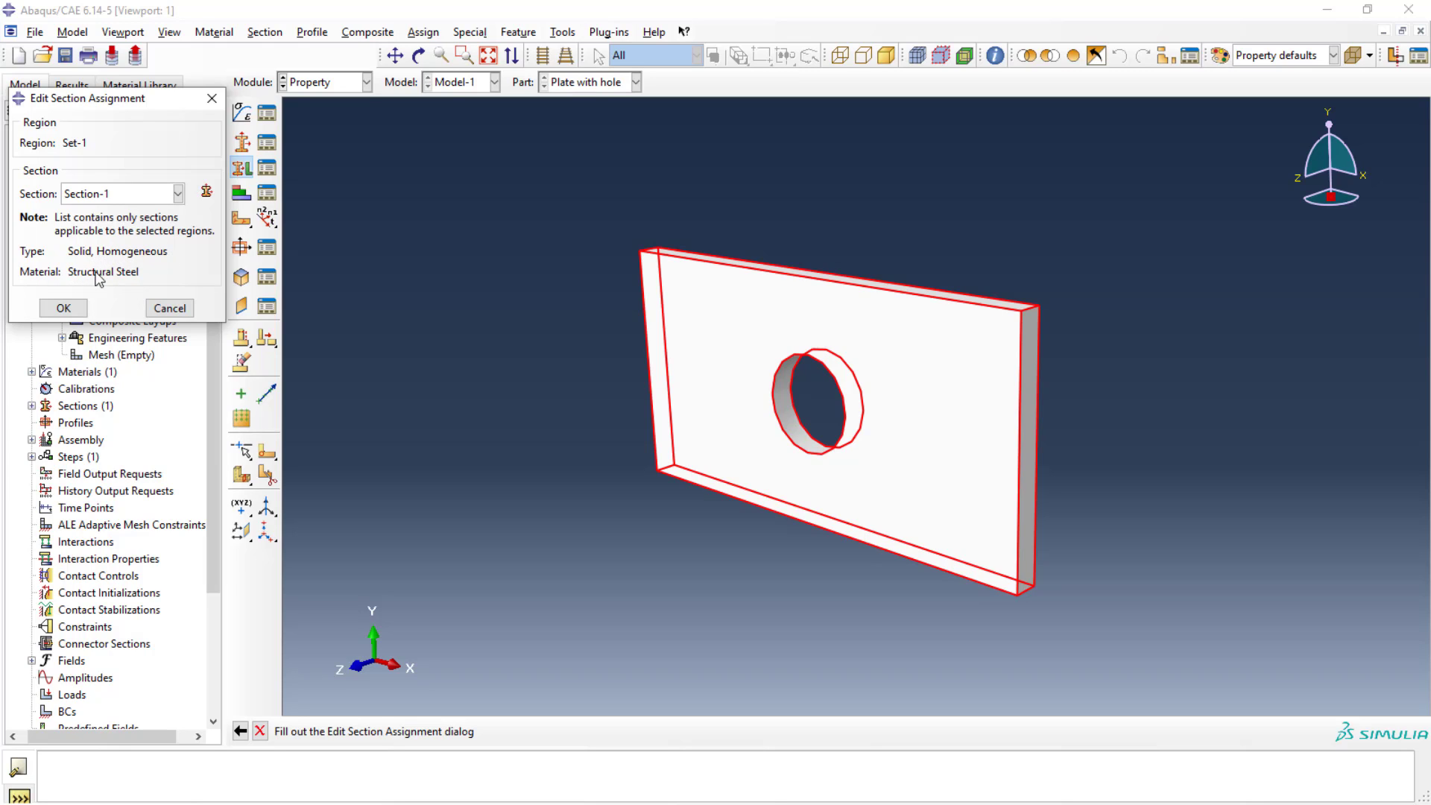
{"action": "left_click", "coordinate": [64, 308]}
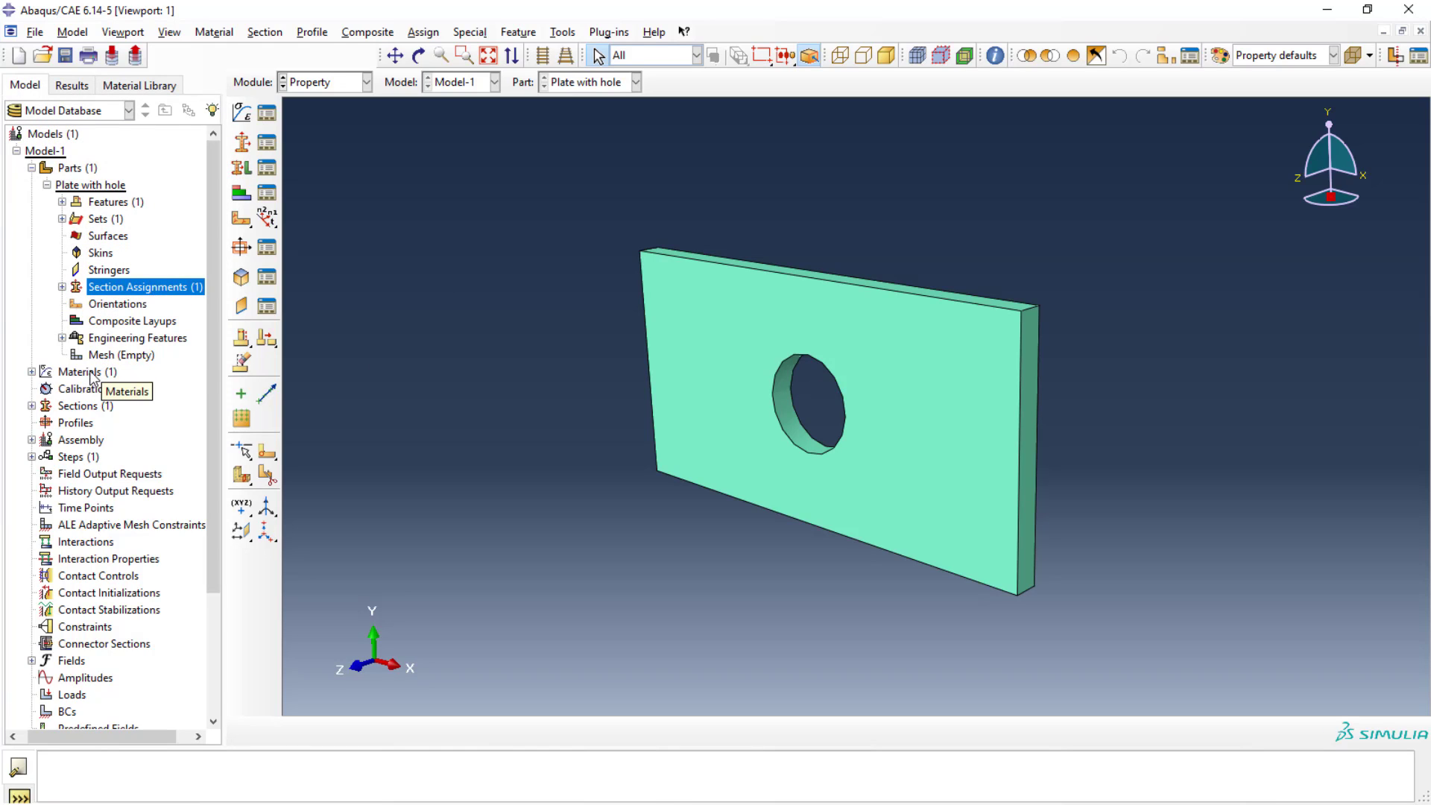
{"action": "left_click", "coordinate": [366, 82]}
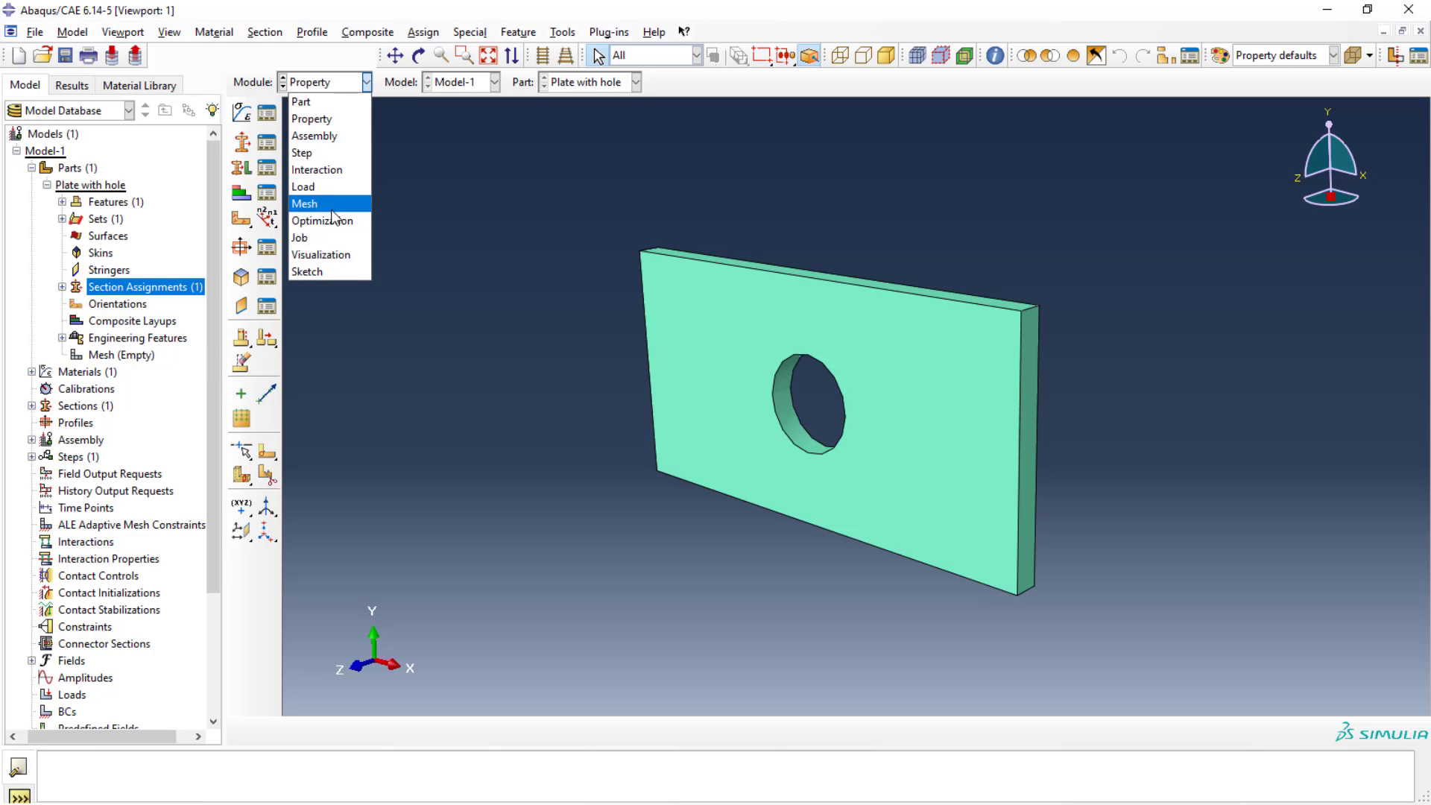
{"action": "left_click", "coordinate": [452, 239]}
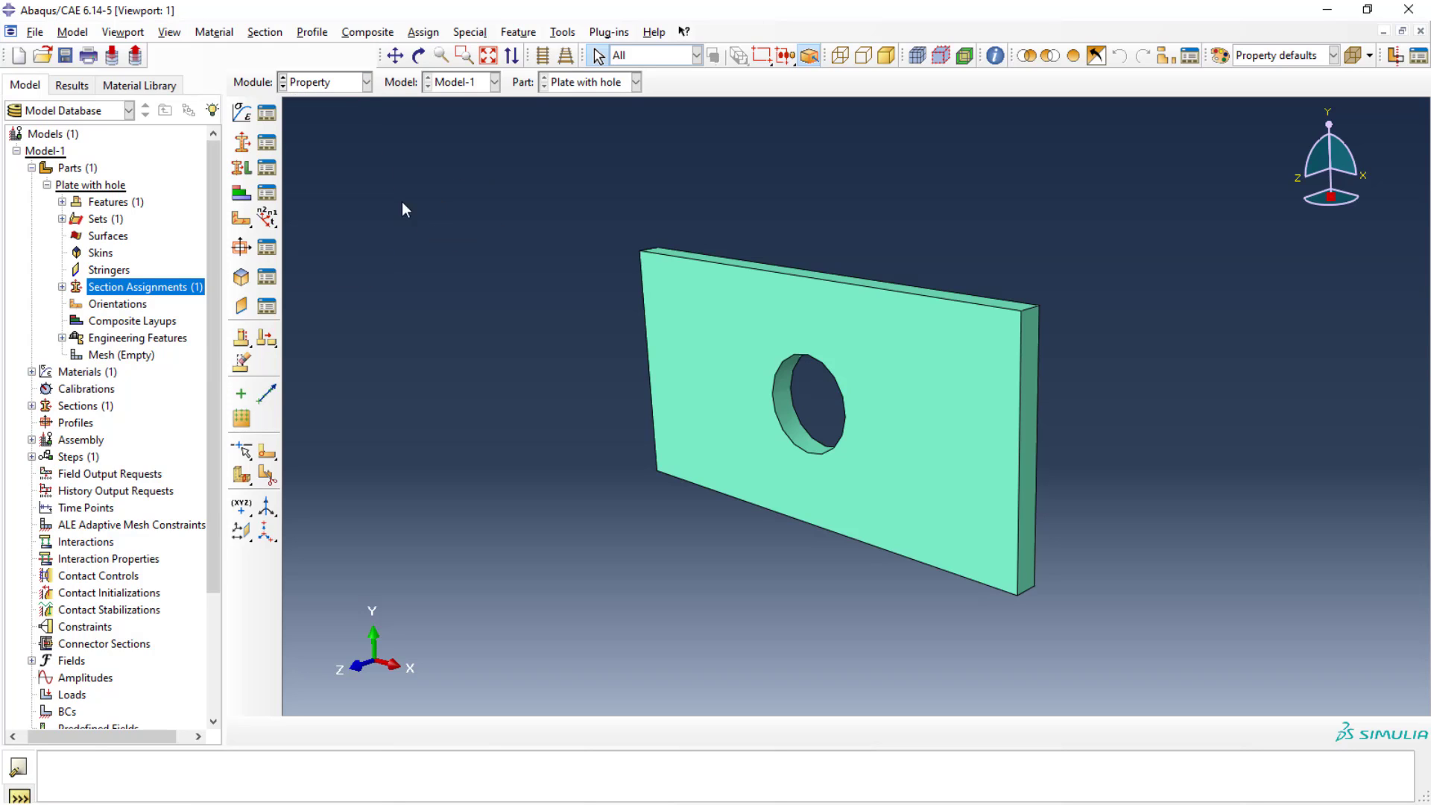
Create a dependent instance of the Plate with hole part in the assembly
{"action": "left_click", "coordinate": [367, 82]}
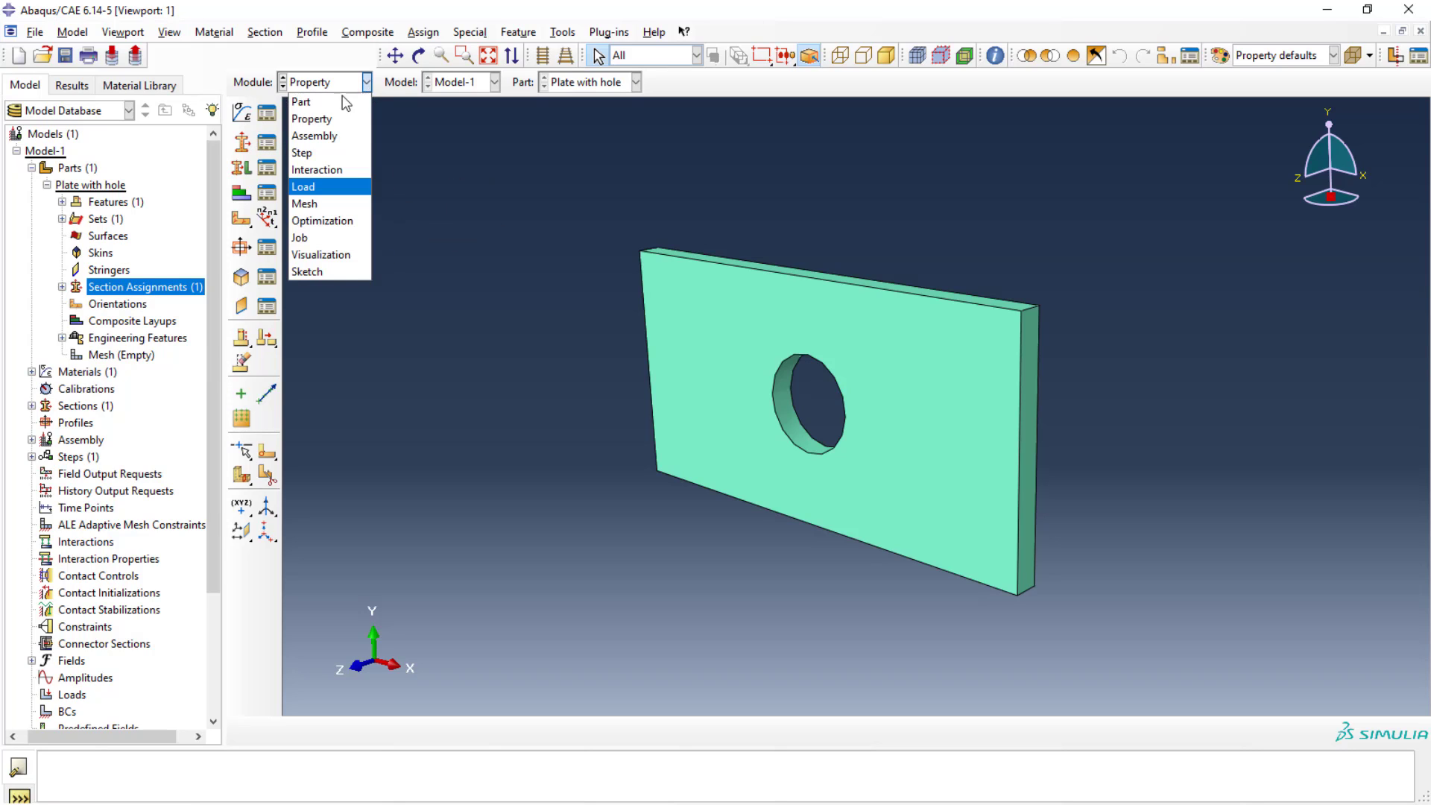
{"action": "left_click", "coordinate": [335, 137]}
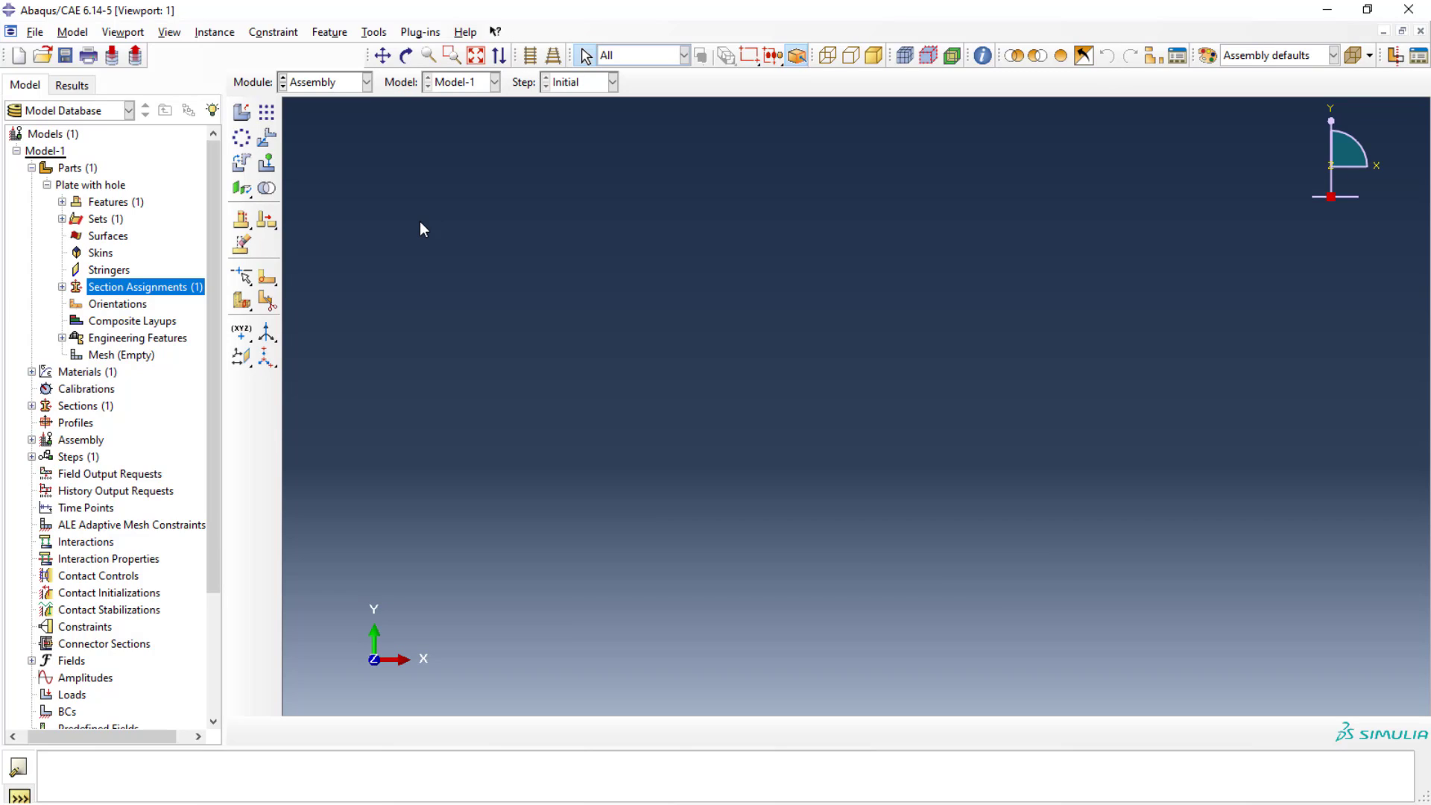
{"action": "left_click", "coordinate": [240, 115]}
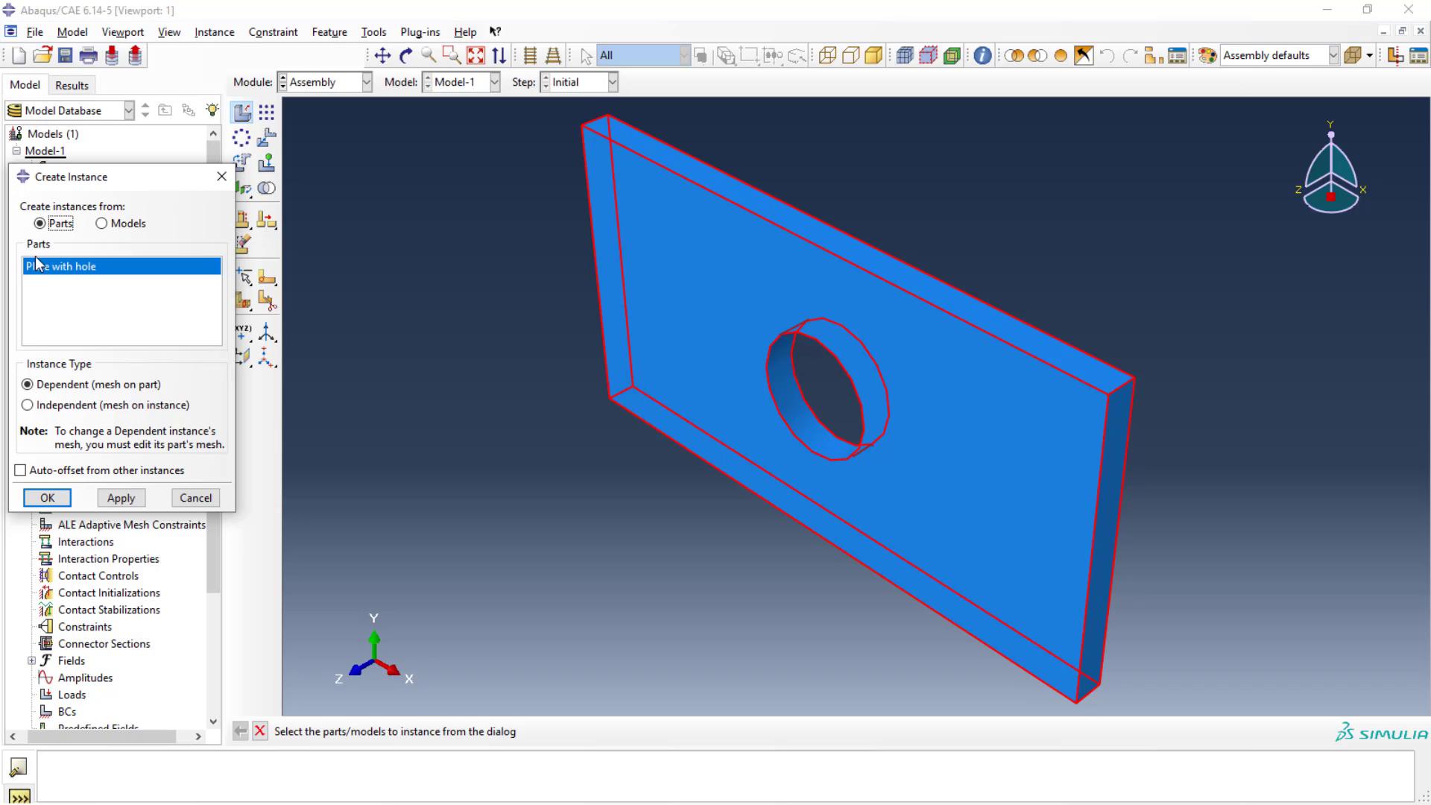
{"action": "left_click", "coordinate": [43, 506]}
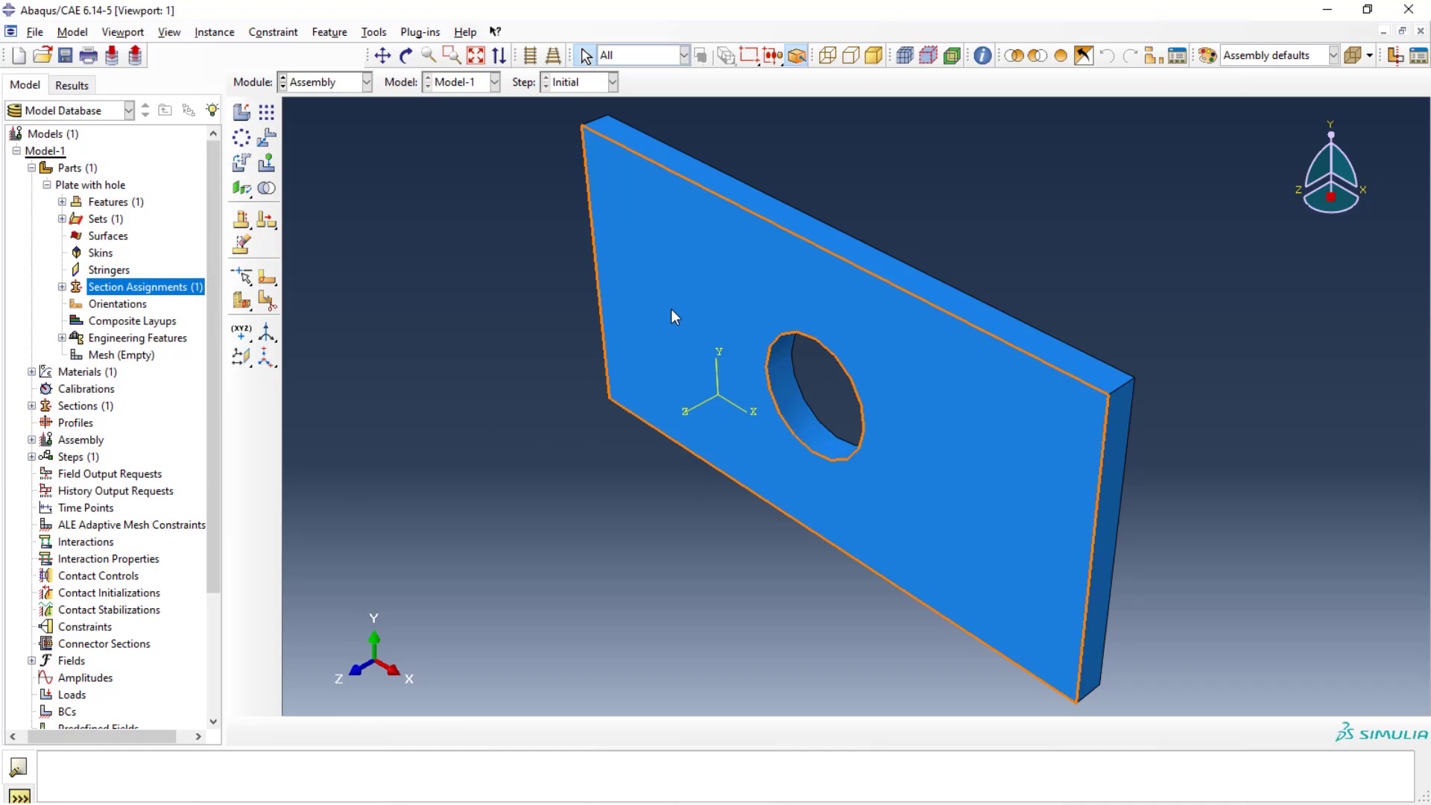
Start a new analysis step after the Initial step and name it Static Analysis
{"action": "left_click", "coordinate": [366, 82]}
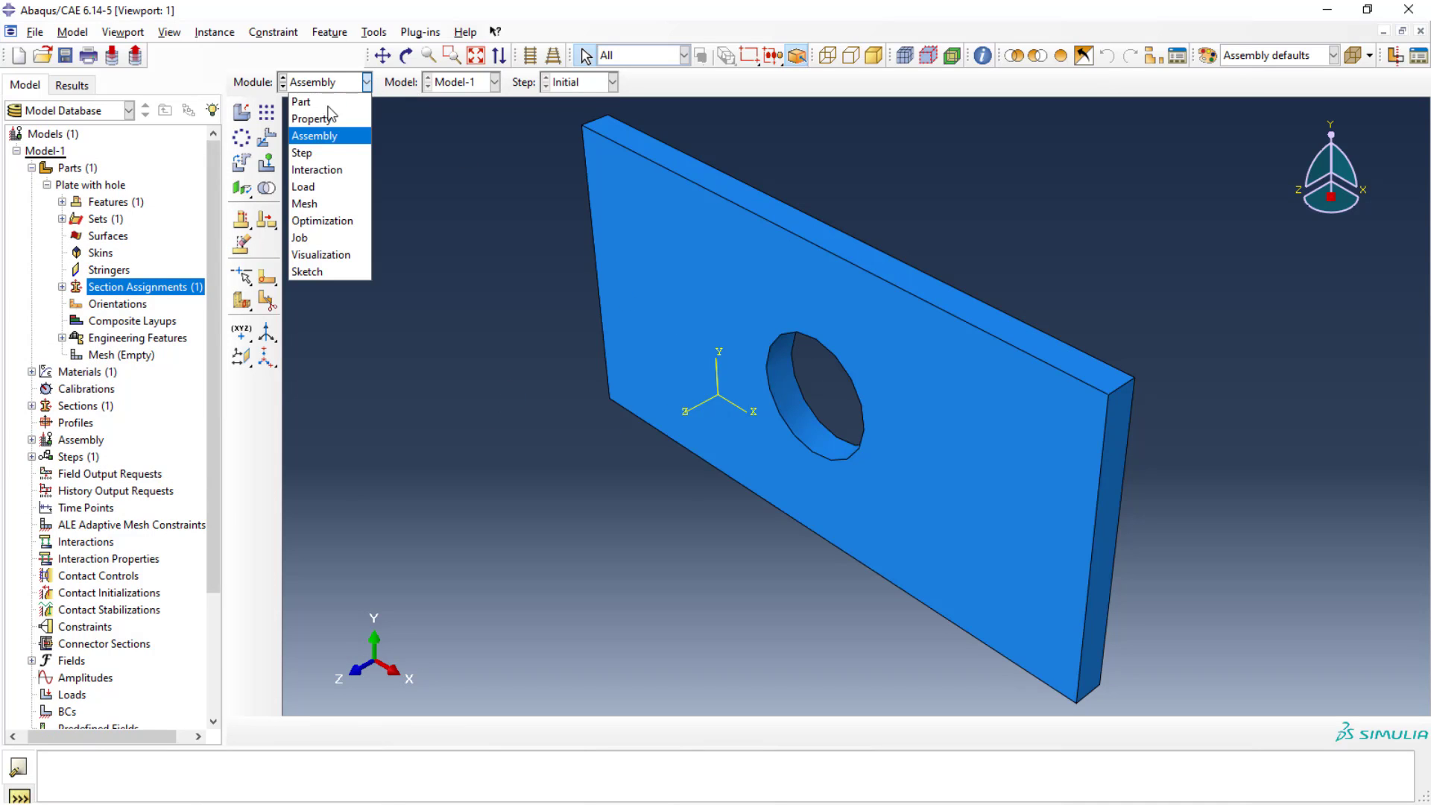
{"action": "left_click", "coordinate": [325, 153]}
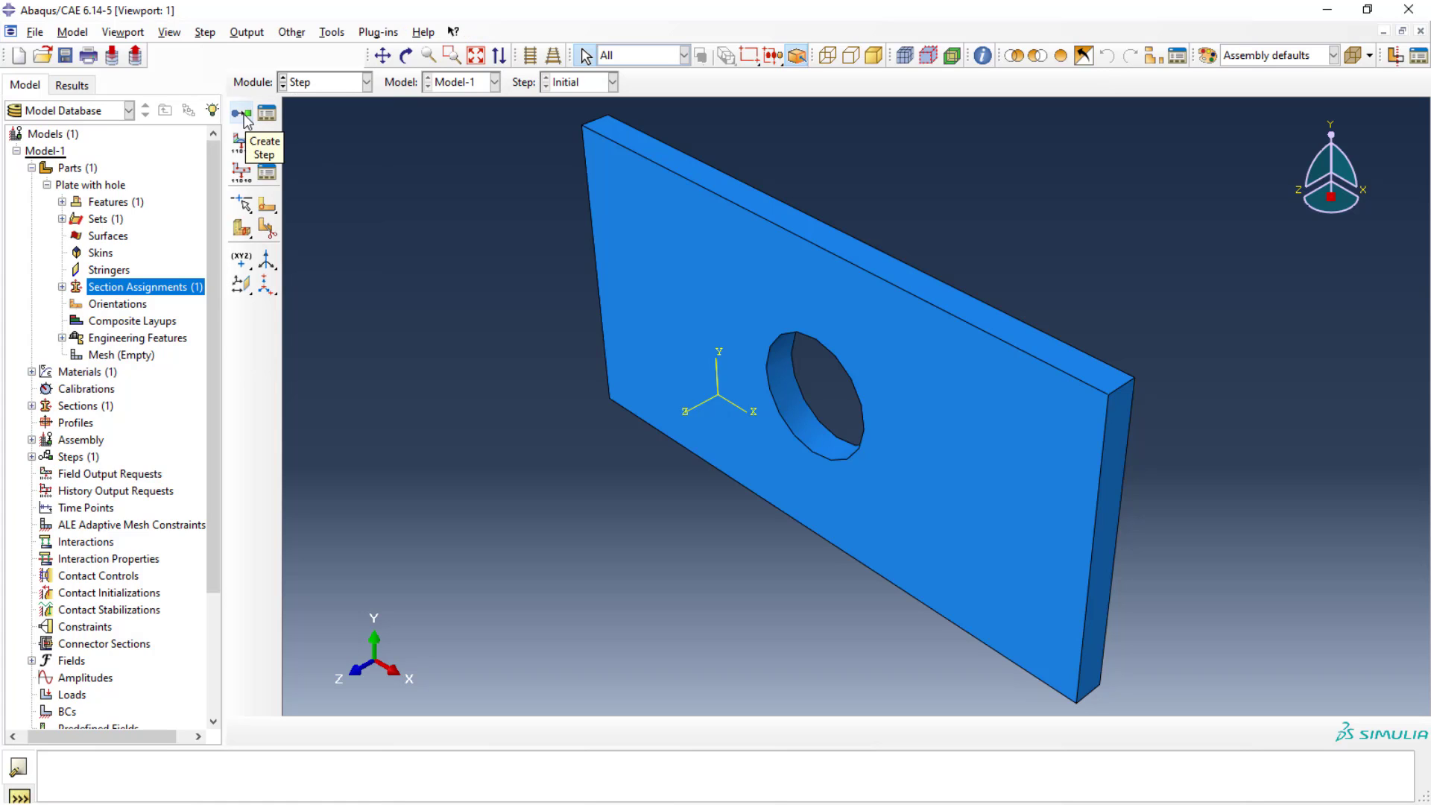
{"action": "left_click", "coordinate": [243, 114]}
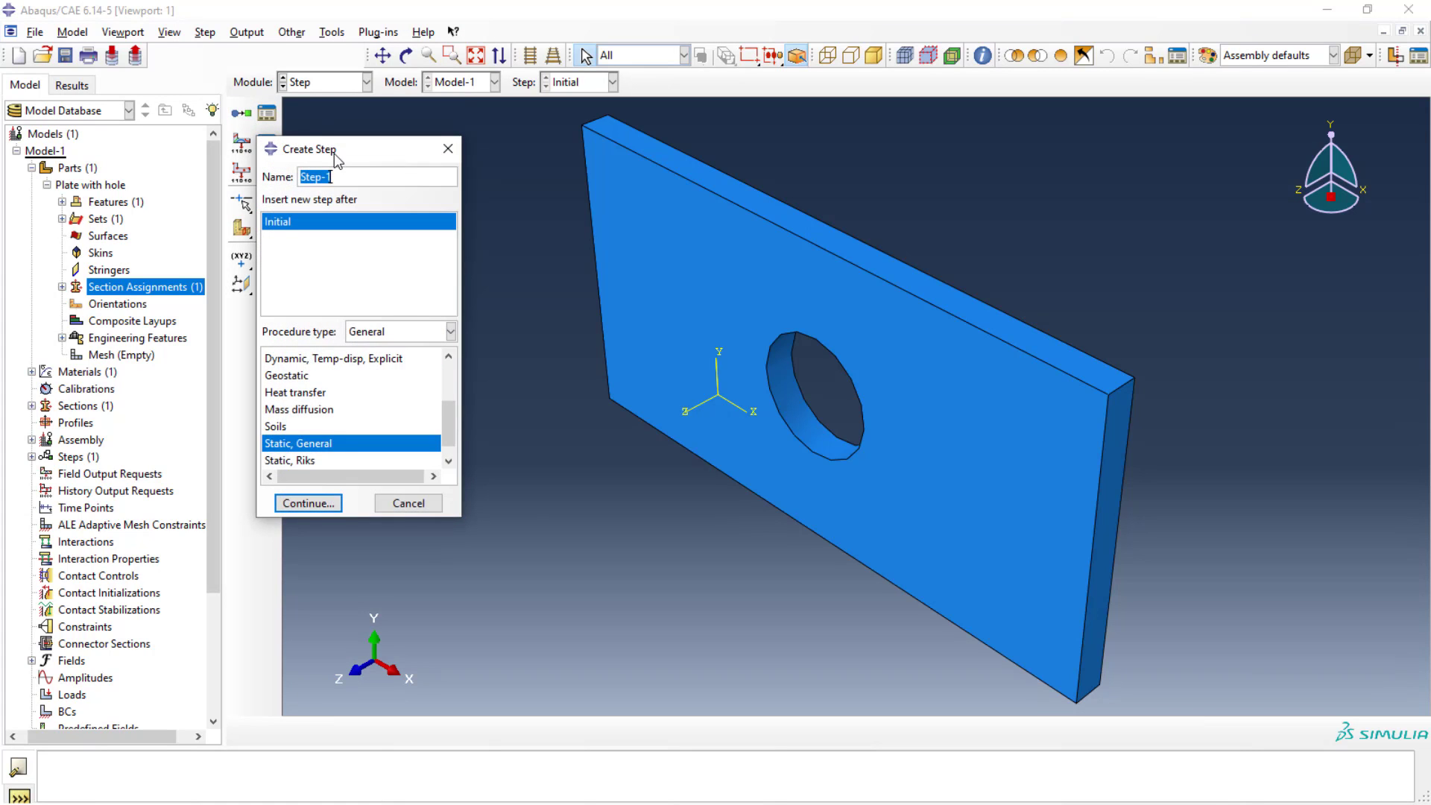
{"action": "left_click_drag", "start_coordinate": [335, 155], "coordinate": [403, 170]}
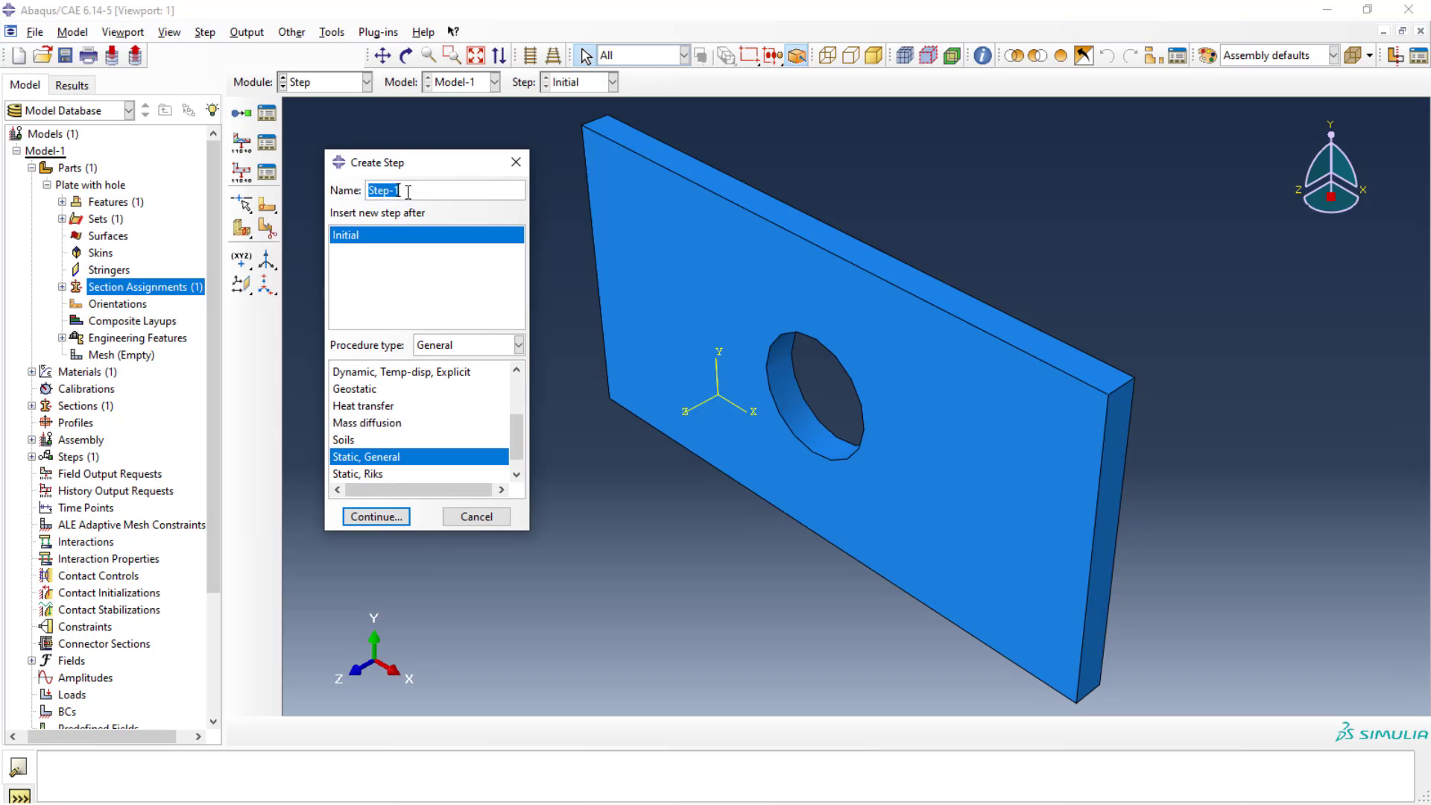
{"action": "type", "text": "Static Anal"}
{"action": "key", "text": "BackSpace"}
{"action": "type", "text": "lysis"}
Look through the general and linear perturbation procedure types, ending on the General type with Static, General selected
{"action": "scroll", "coordinate": [391, 463], "scroll_direction": "up", "scroll_amount": 2}
{"action": "scroll", "coordinate": [391, 463], "scroll_direction": "up", "scroll_amount": 1}
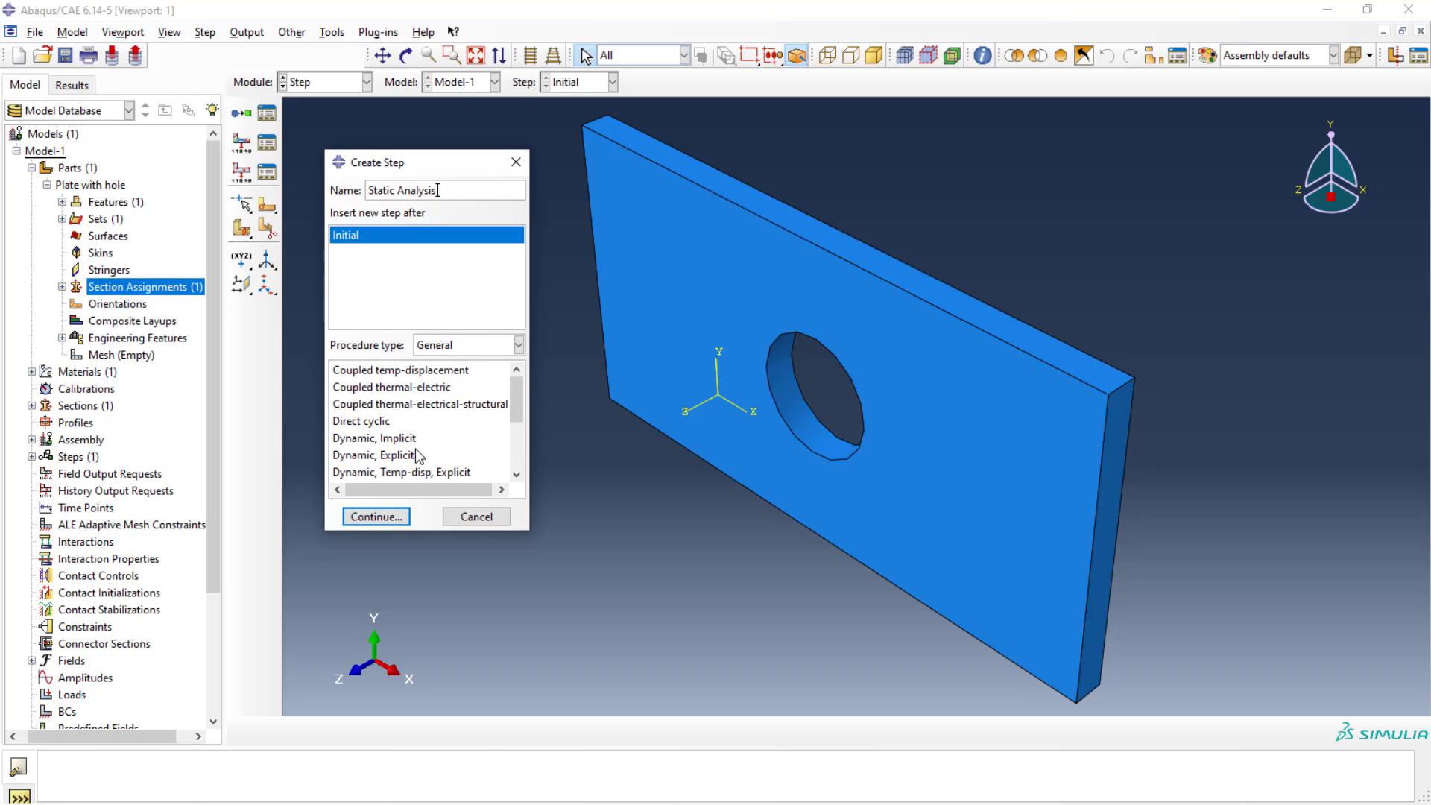
{"action": "scroll", "coordinate": [417, 425], "scroll_direction": "down", "scroll_amount": 3}
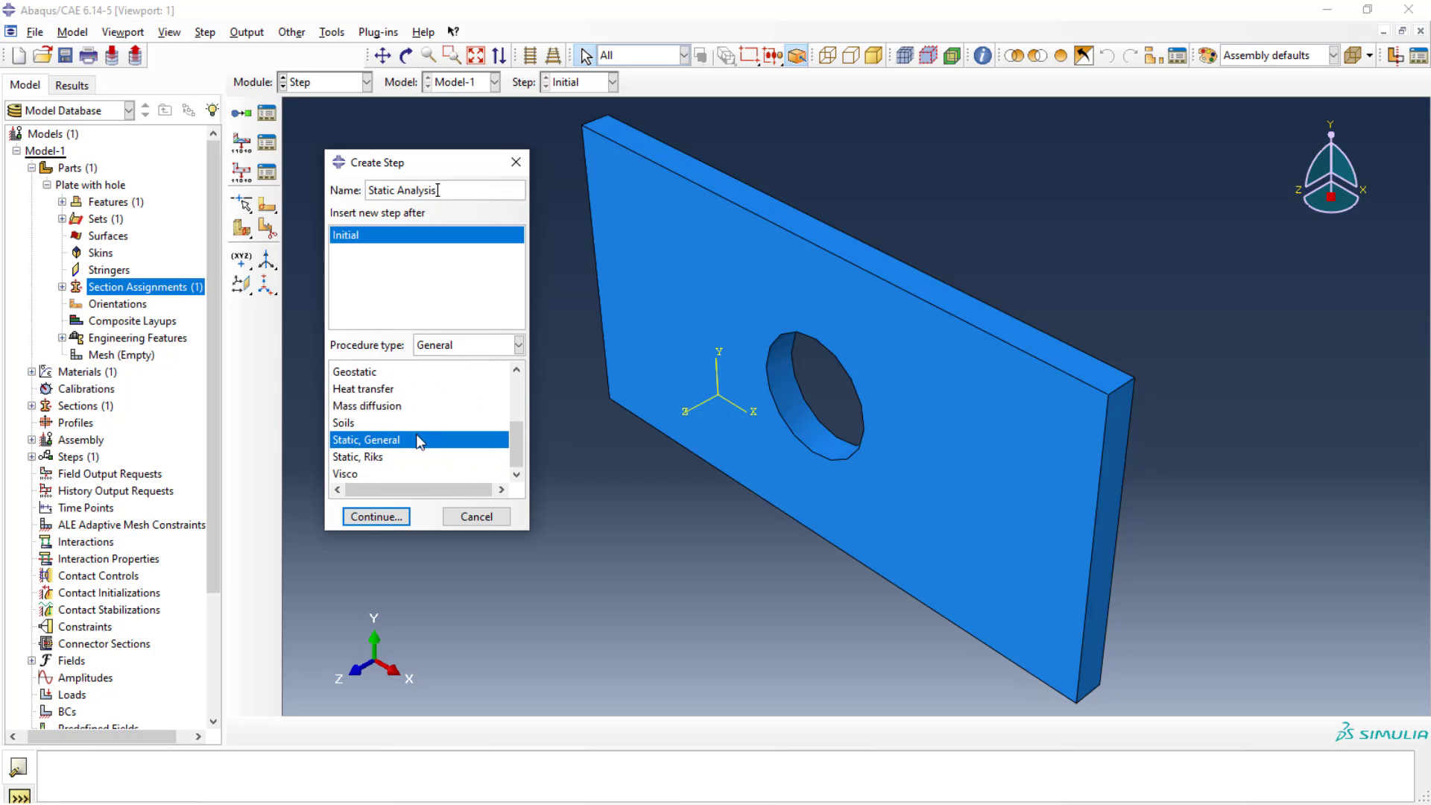
{"action": "scroll", "coordinate": [416, 434], "scroll_direction": "up", "scroll_amount": 2}
{"action": "scroll", "coordinate": [416, 440], "scroll_direction": "down", "scroll_amount": 3}
{"action": "left_click", "coordinate": [518, 345]}
{"action": "left_click", "coordinate": [453, 382]}
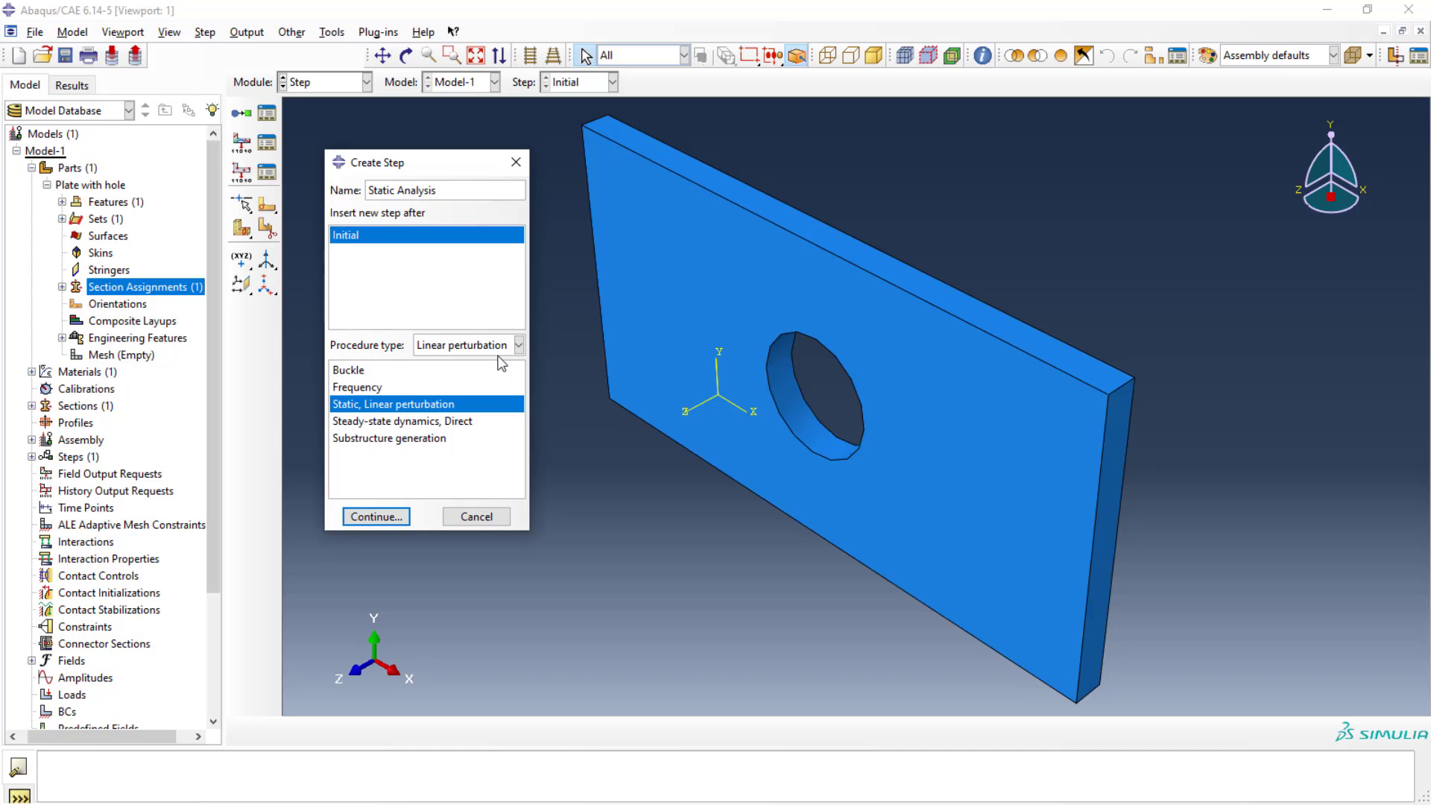
{"action": "left_click", "coordinate": [518, 344]}
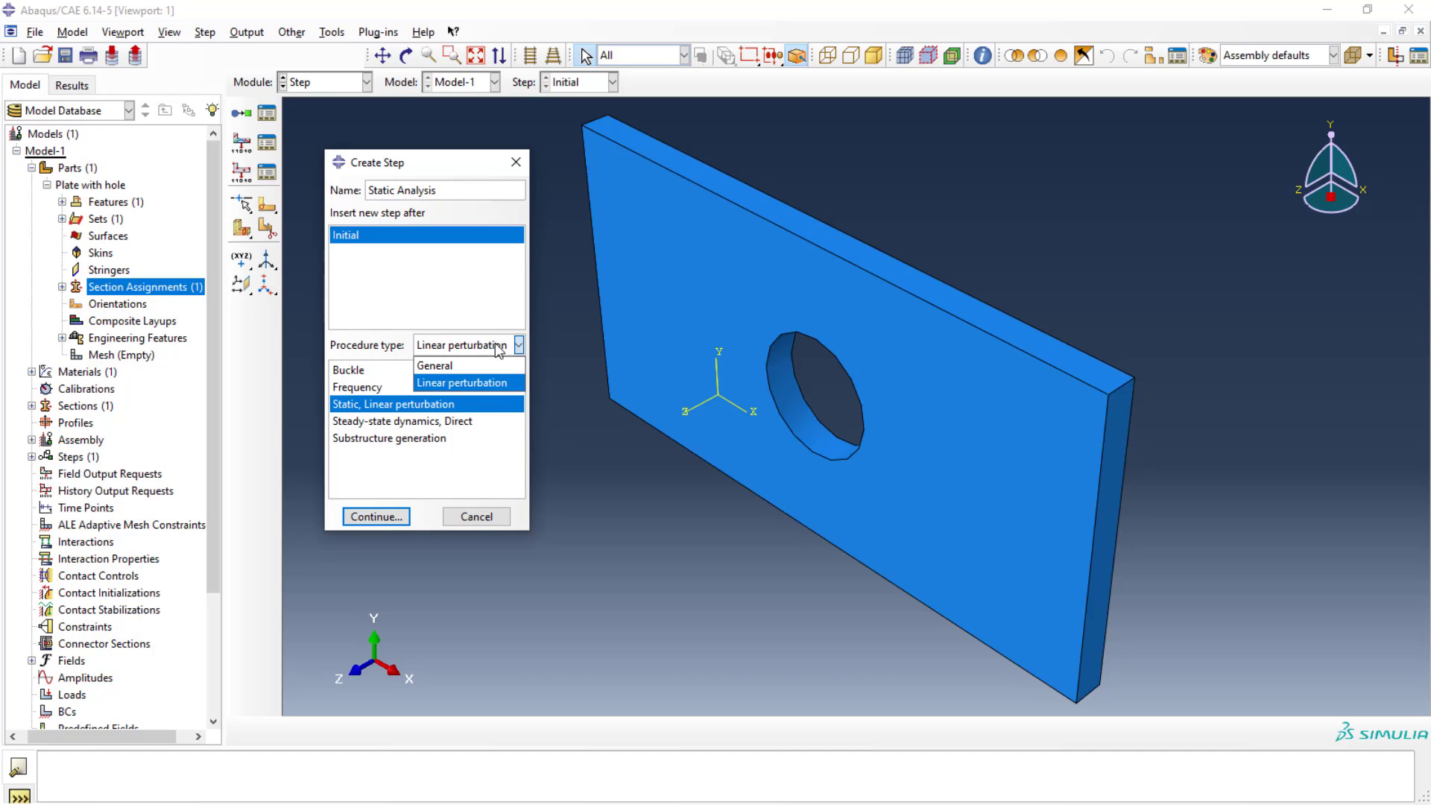
{"action": "left_click", "coordinate": [462, 366]}
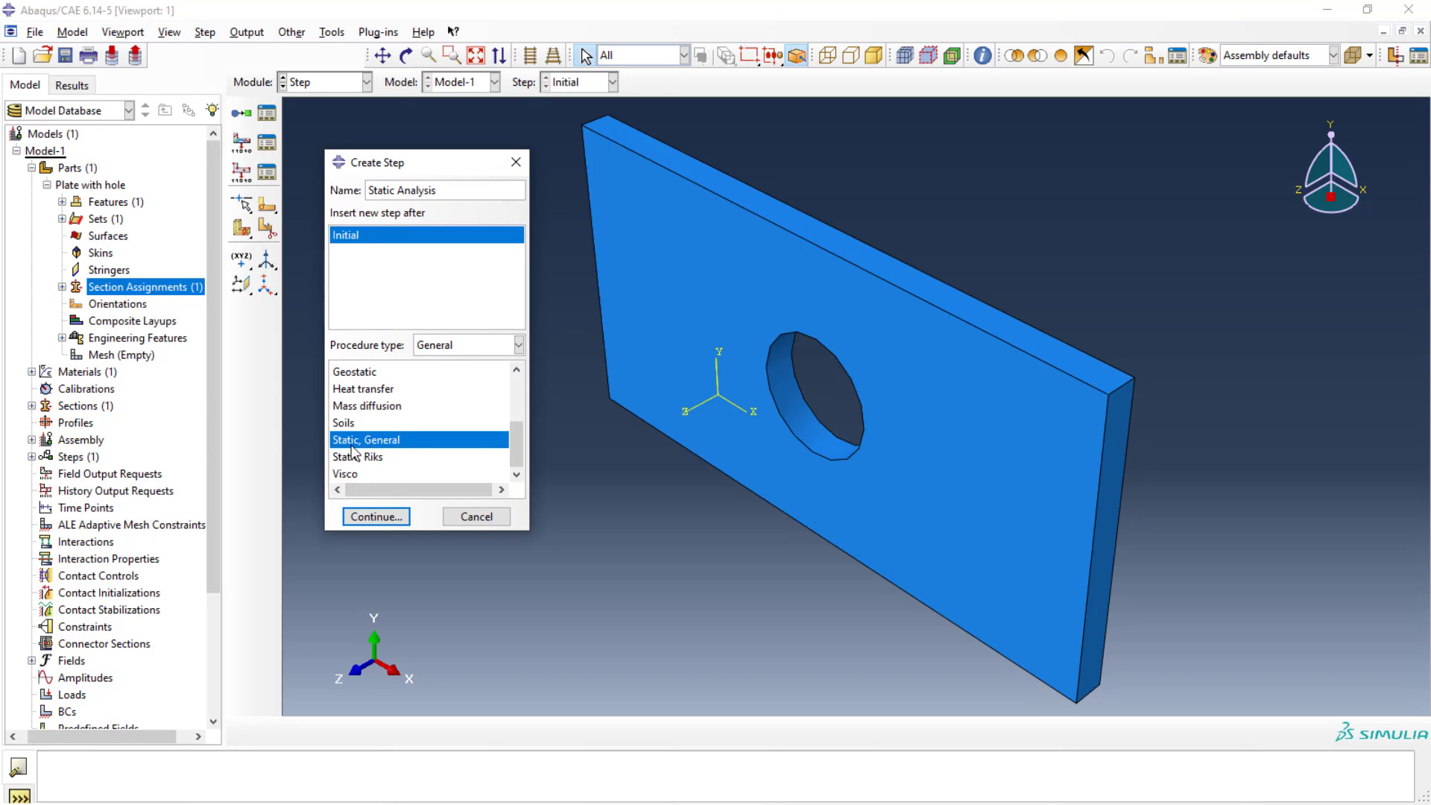
Try to continue with the step, replacing the space in its name with an underscore to make it Static_Analysis
{"action": "left_click", "coordinate": [395, 518]}
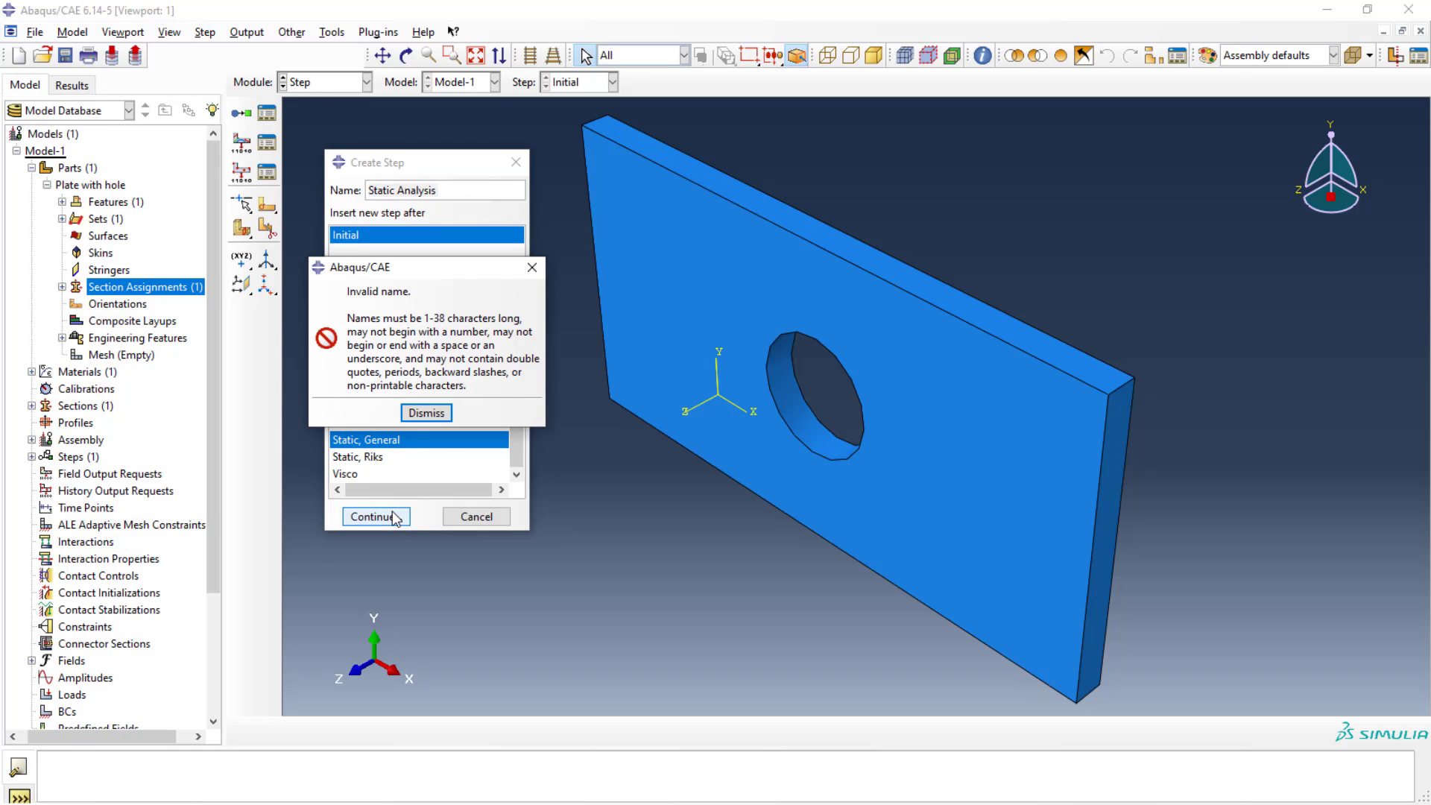
{"action": "left_click", "coordinate": [425, 413]}
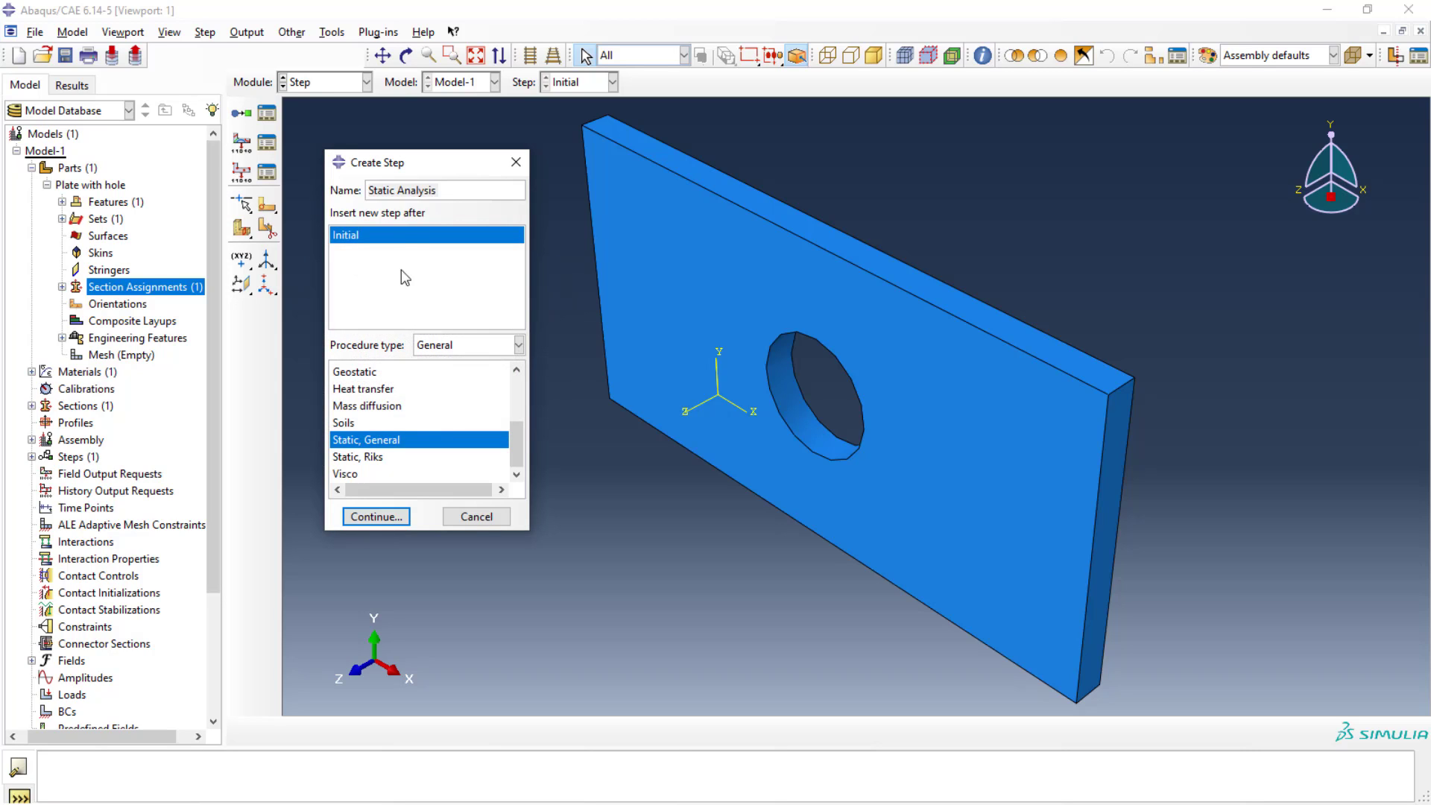
{"action": "left_click", "coordinate": [394, 191]}
{"action": "key", "text": "Delete"}
{"action": "type", "text": "_"}
{"action": "left_click", "coordinate": [362, 516]}
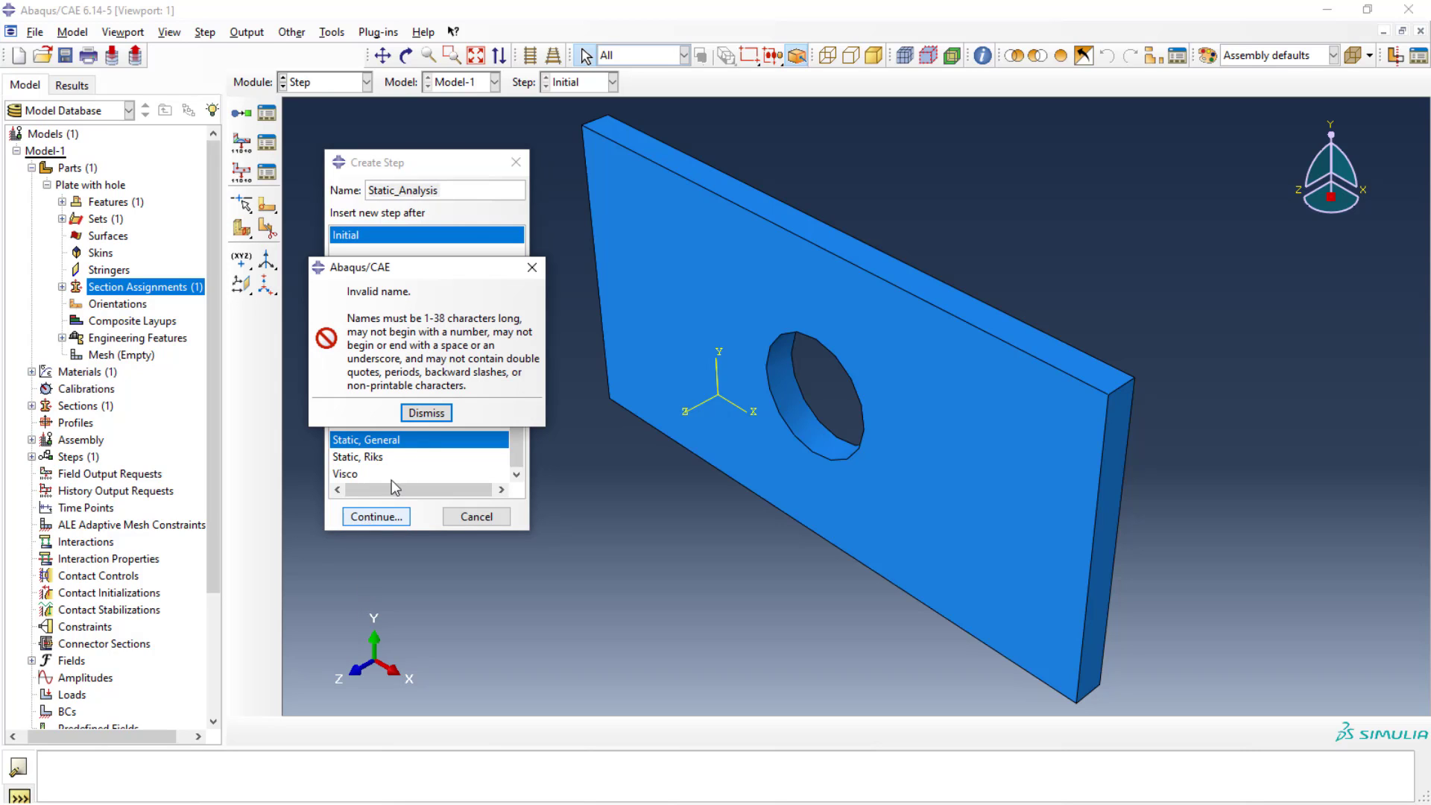
{"action": "left_click", "coordinate": [425, 413]}
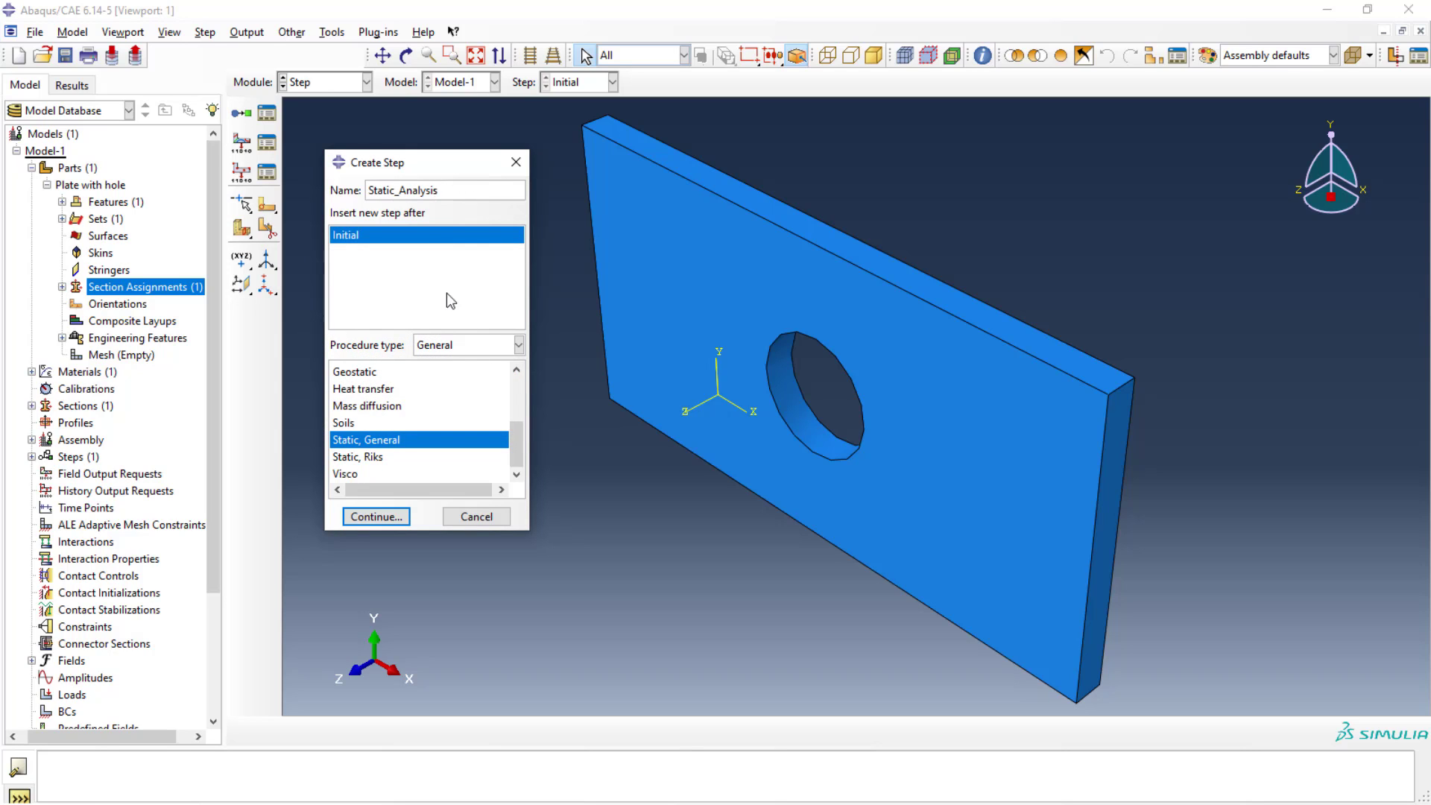
Review the incrementation and solver settings of the Static_Analysis step and create it with the default values
{"action": "left_click", "coordinate": [383, 520]}
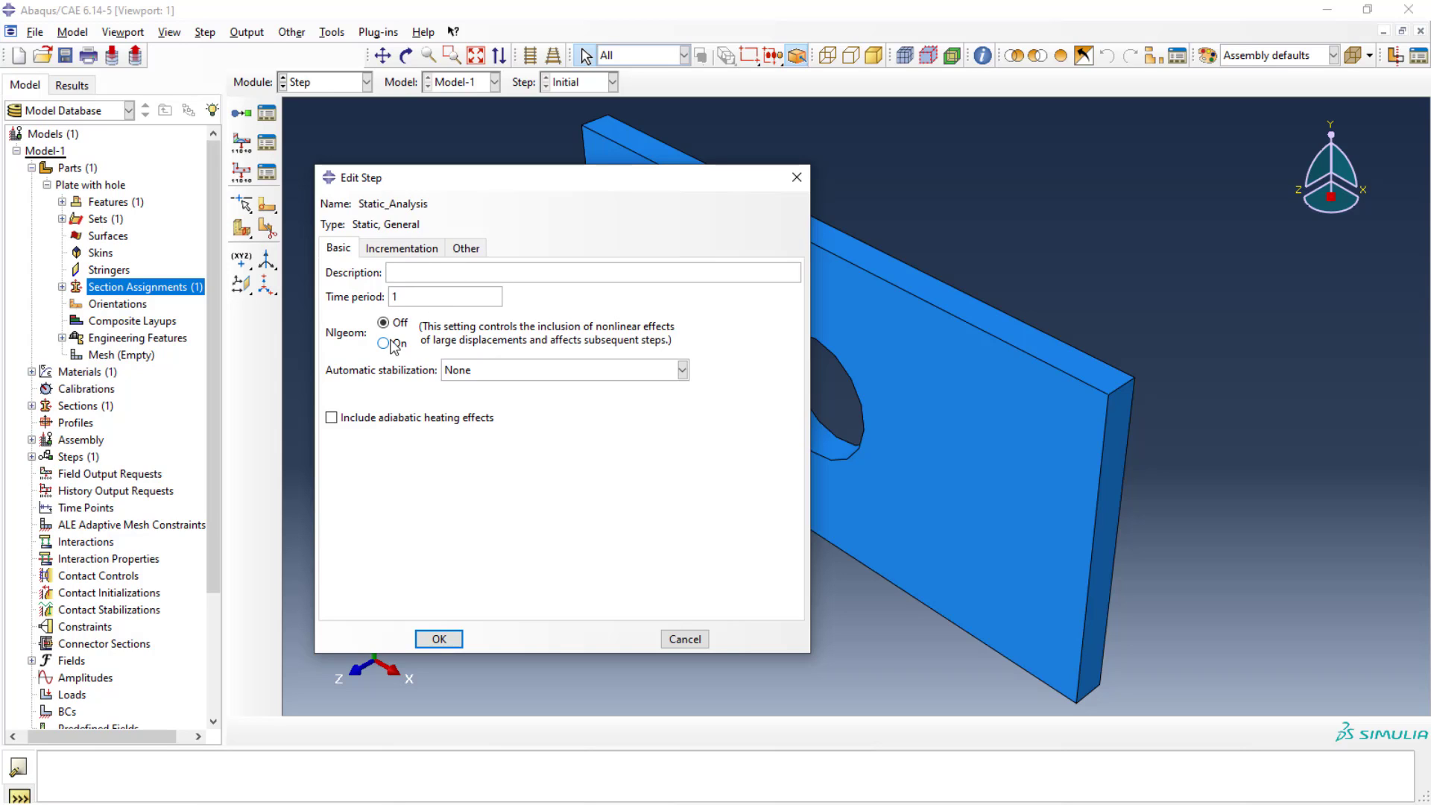
{"action": "left_click", "coordinate": [410, 249]}
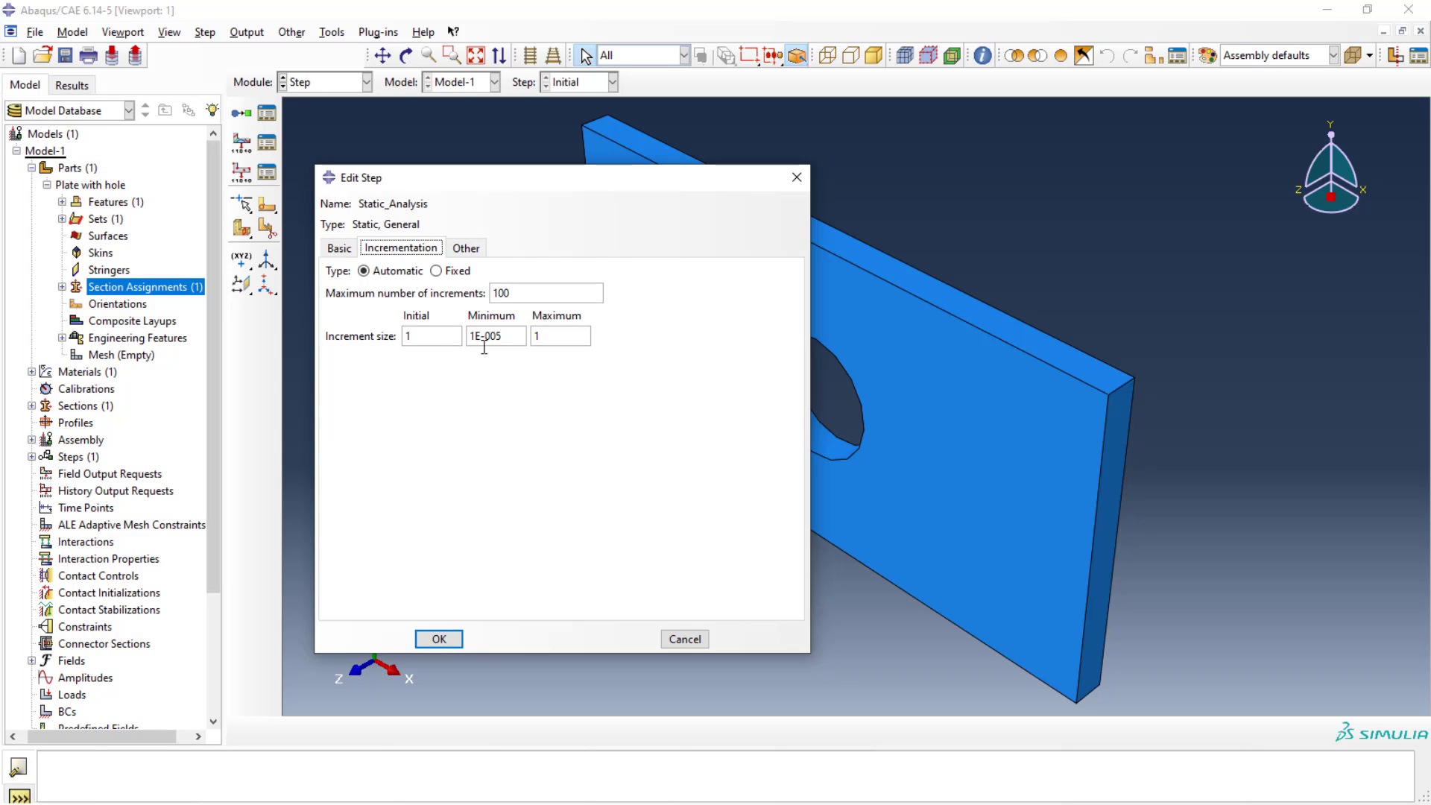
{"action": "left_click", "coordinate": [465, 248]}
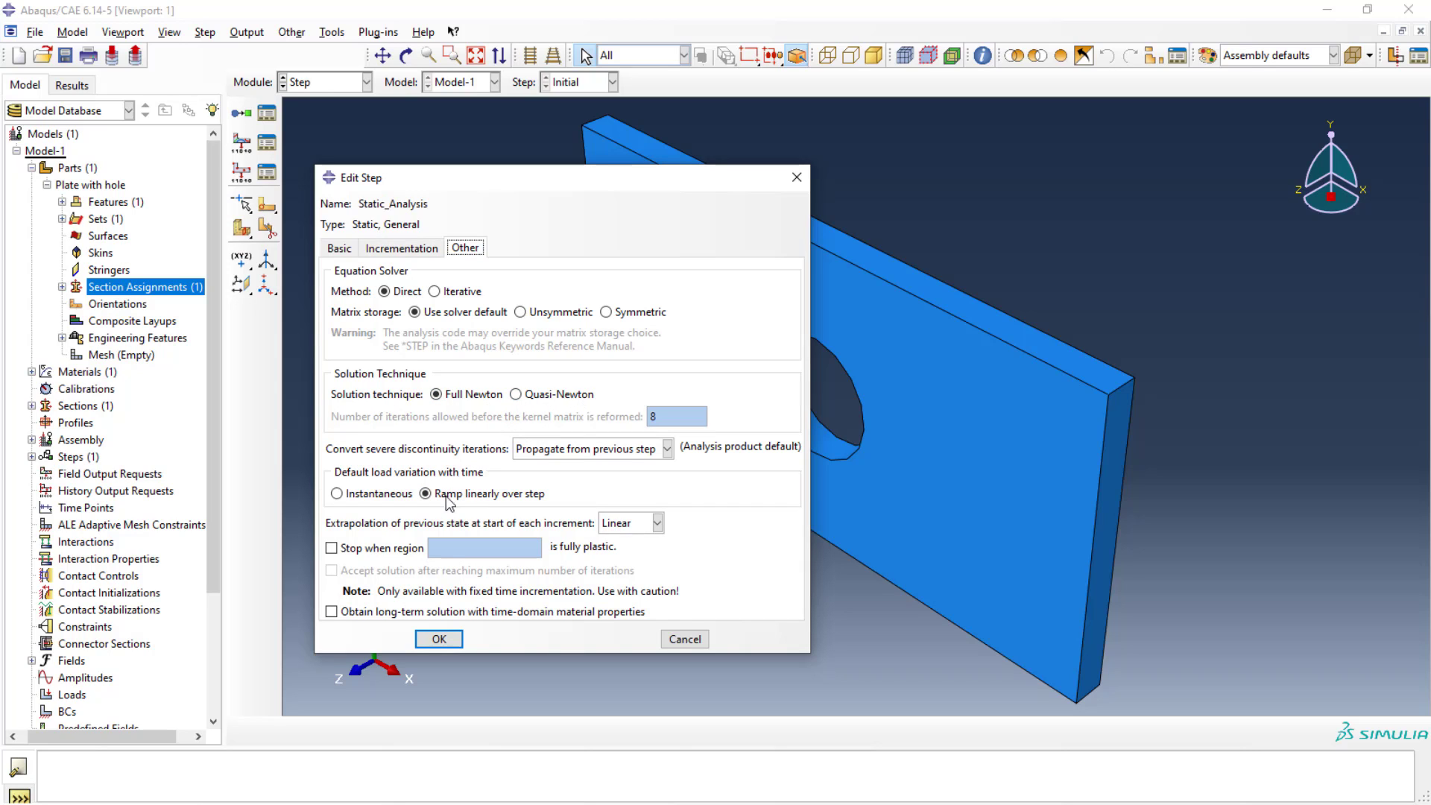
{"action": "left_click", "coordinate": [339, 248]}
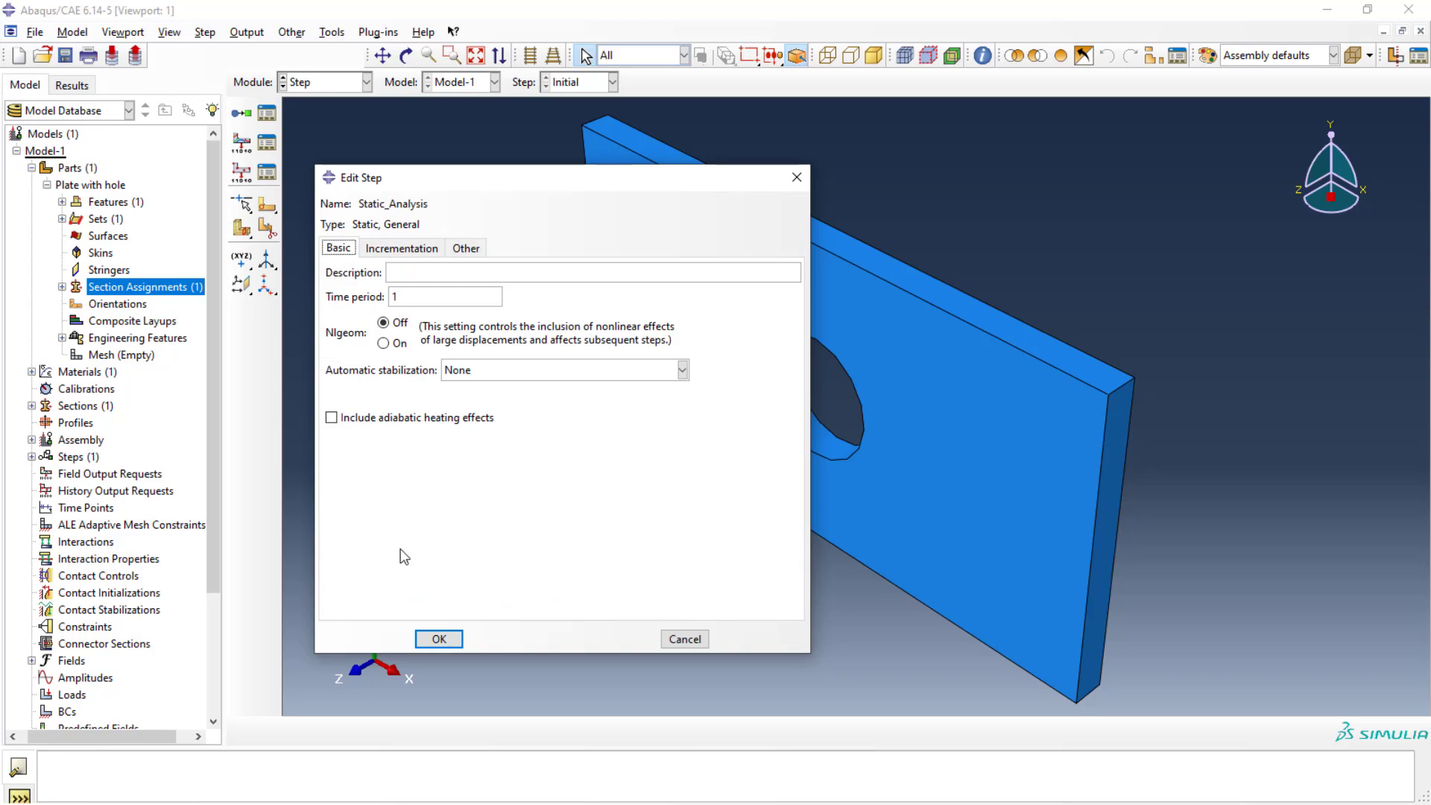
{"action": "left_click", "coordinate": [437, 639]}
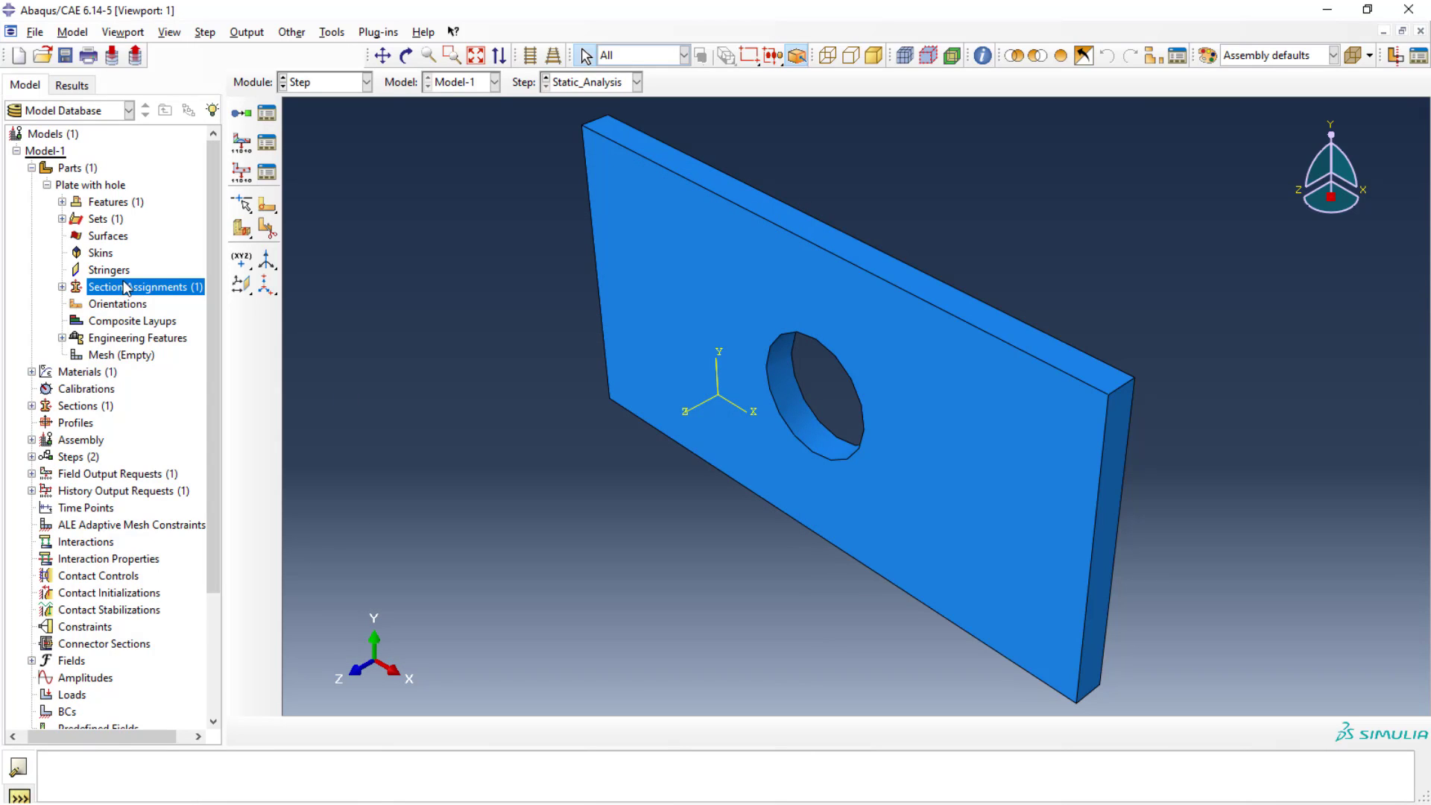
{"action": "left_click", "coordinate": [365, 83]}
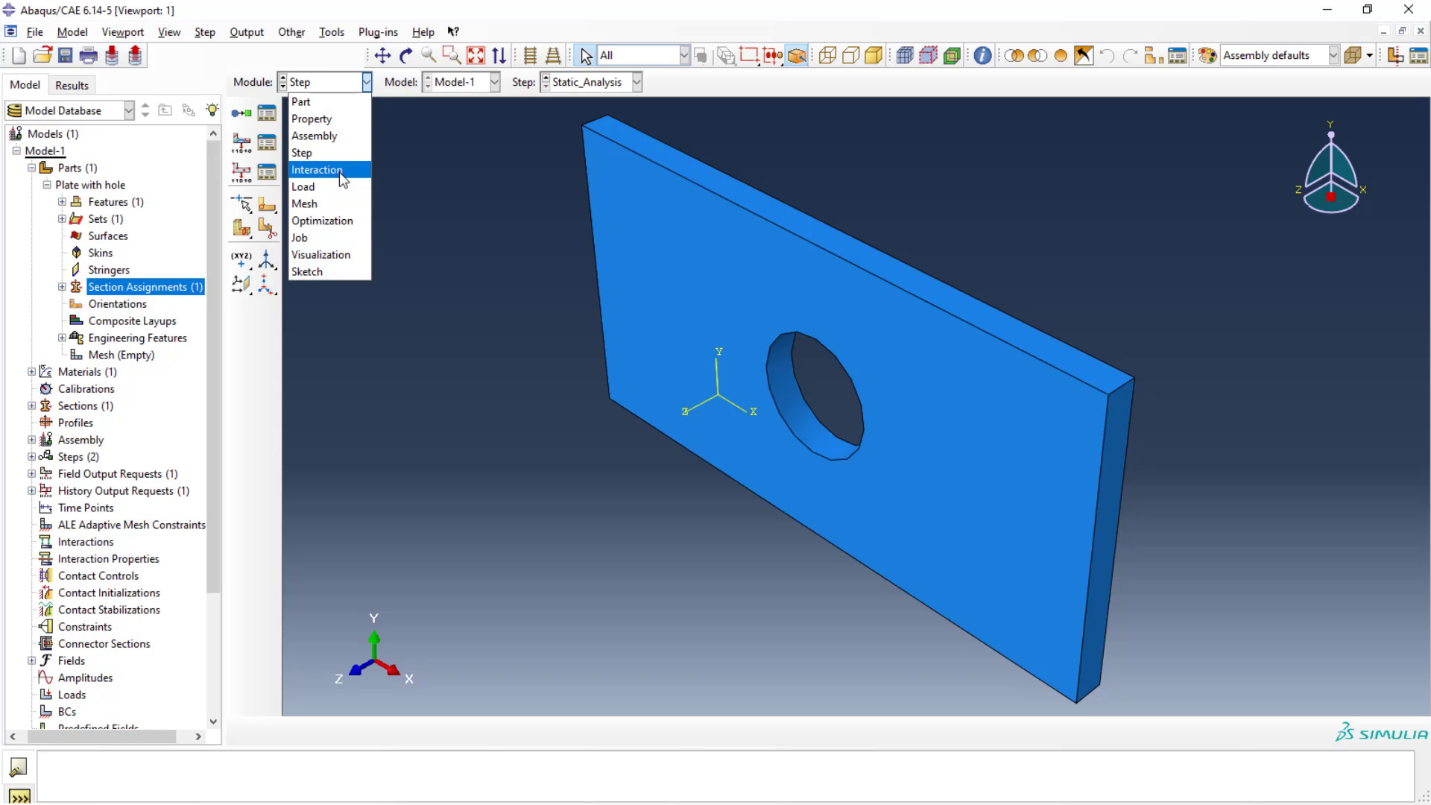
{"action": "left_click", "coordinate": [339, 172]}
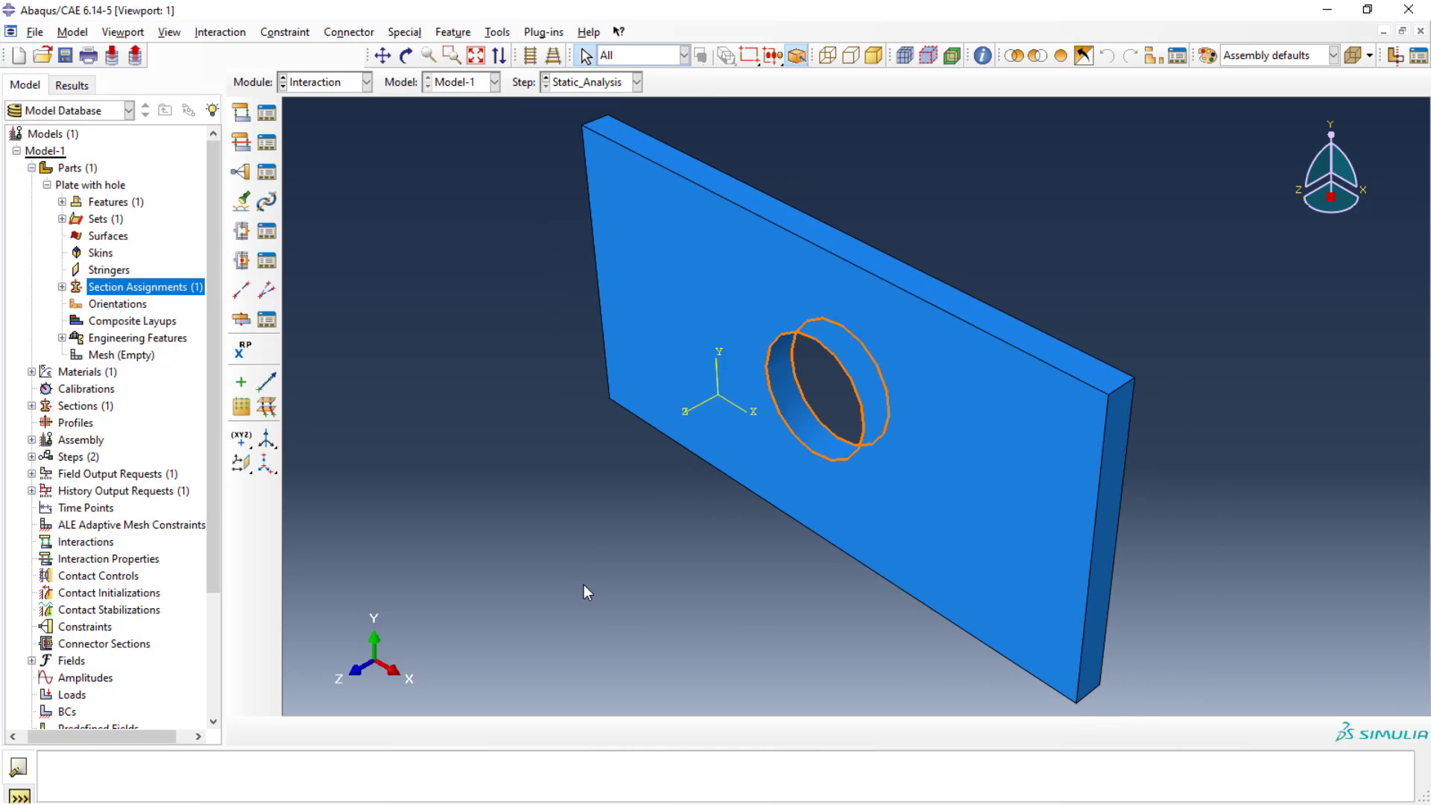
{"action": "left_click_drag", "start_coordinate": [589, 585], "coordinate": [691, 352], "text": "ctrl+alt"}
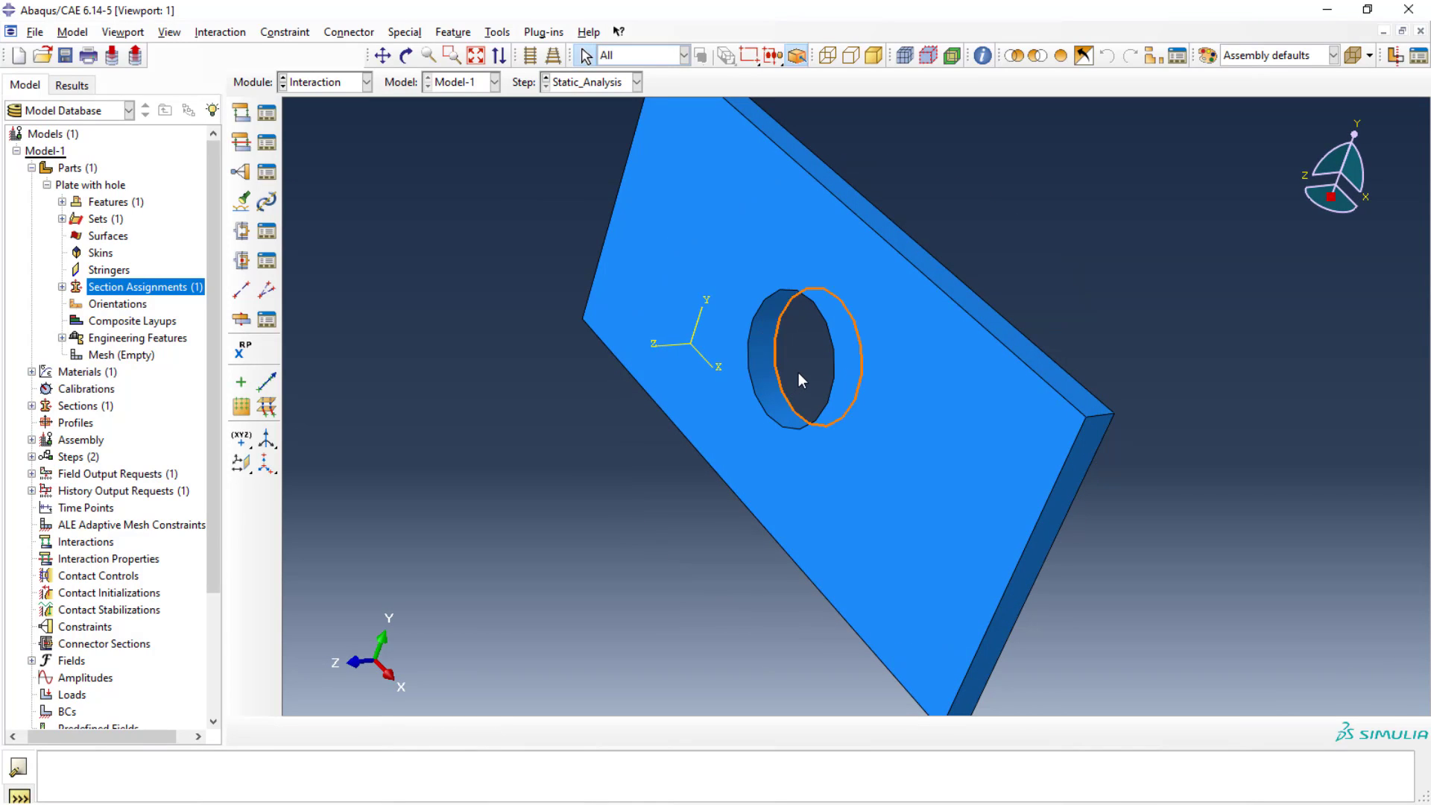
{"action": "scroll", "coordinate": [649, 468], "scroll_direction": "down", "scroll_amount": 2}
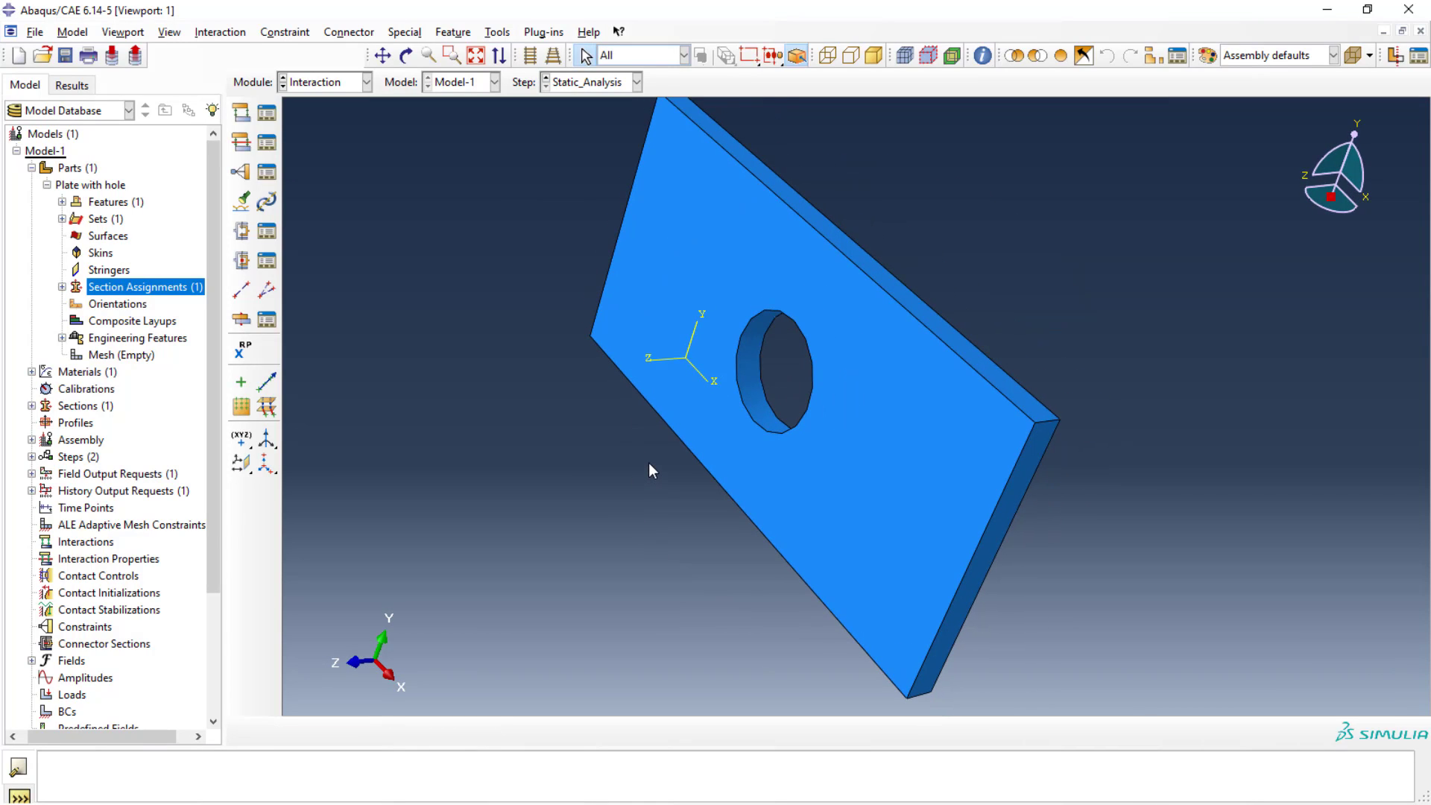
{"action": "scroll", "coordinate": [649, 468], "scroll_direction": "up", "scroll_amount": 1}
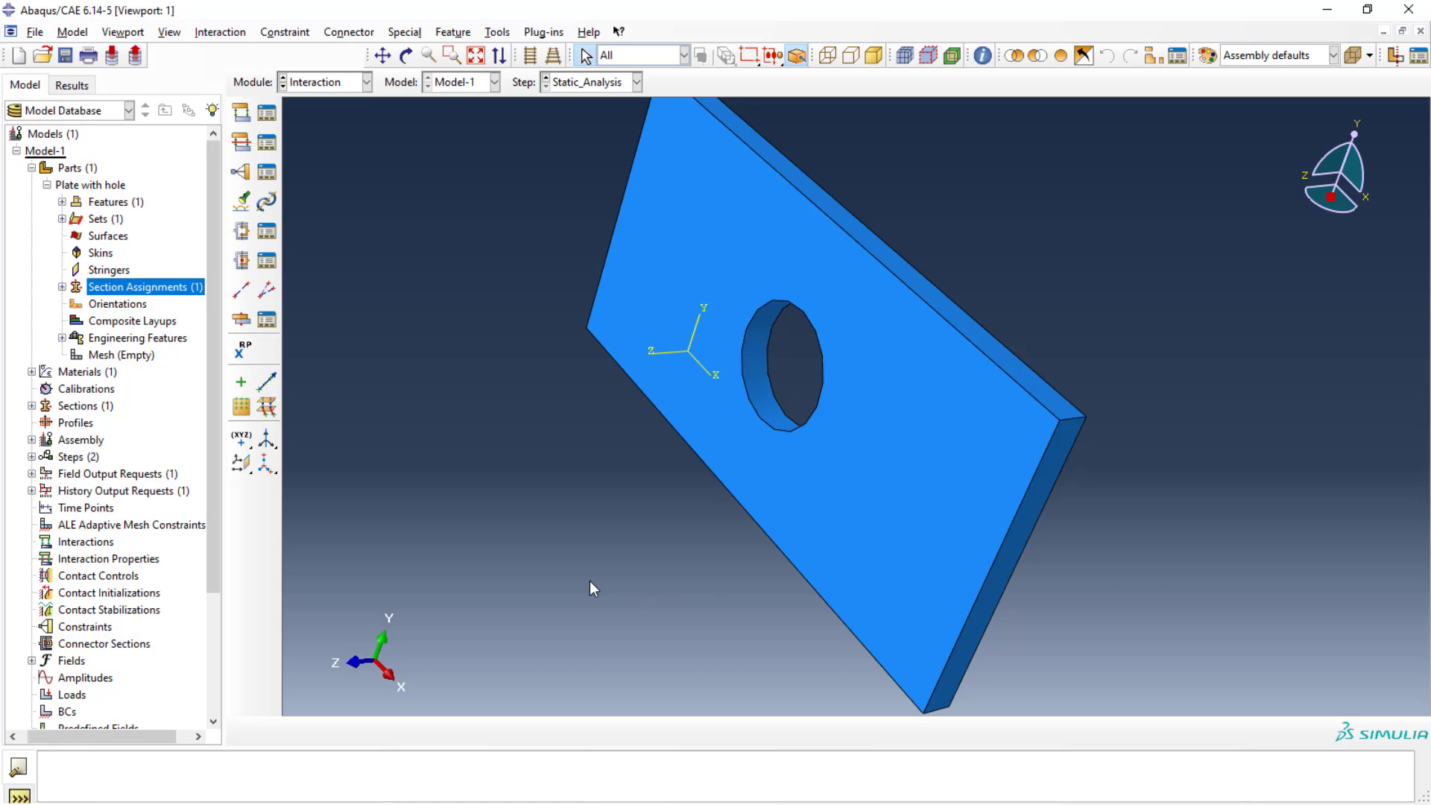
{"action": "scroll", "coordinate": [694, 616], "scroll_direction": "up", "scroll_amount": 2}
{"action": "scroll", "coordinate": [565, 572], "scroll_direction": "down", "scroll_amount": 2}
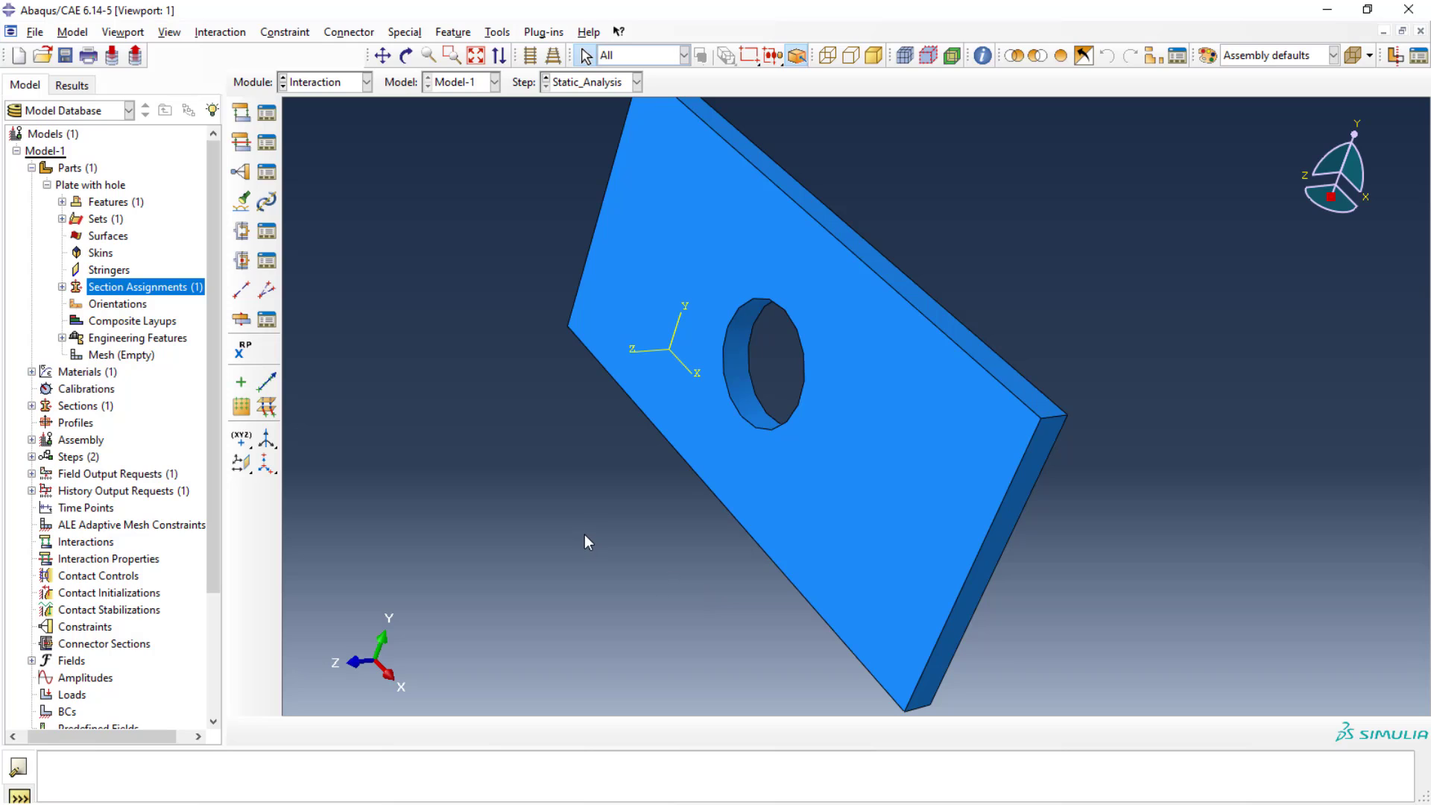
{"action": "left_click", "coordinate": [244, 353]}
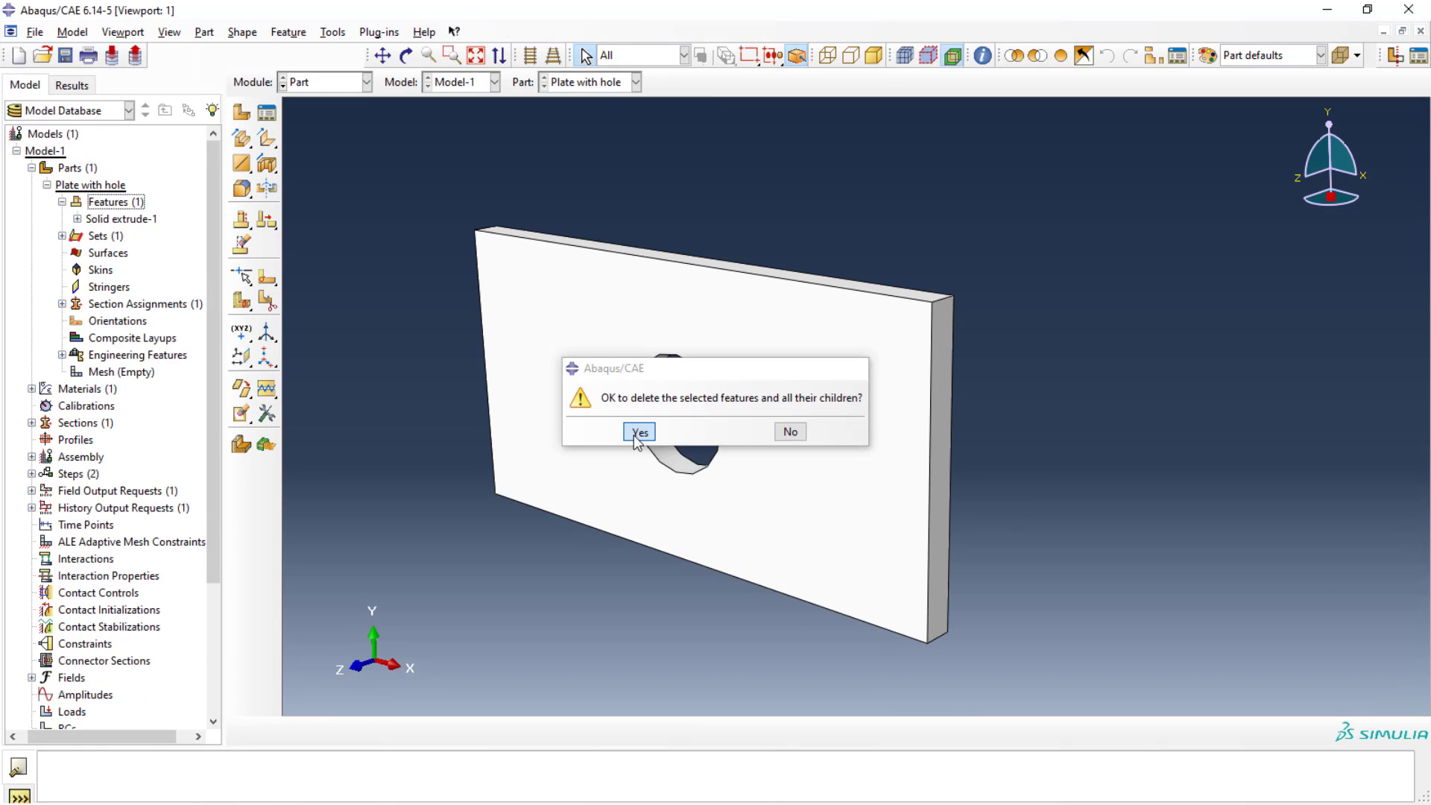
Decline the feature deletion and start a sketched partition of the plate's narrow +X end face, with its front vertical edge on the right
{"action": "left_click", "coordinate": [785, 428]}
{"action": "scroll", "coordinate": [396, 552], "scroll_direction": "down", "scroll_amount": 1}
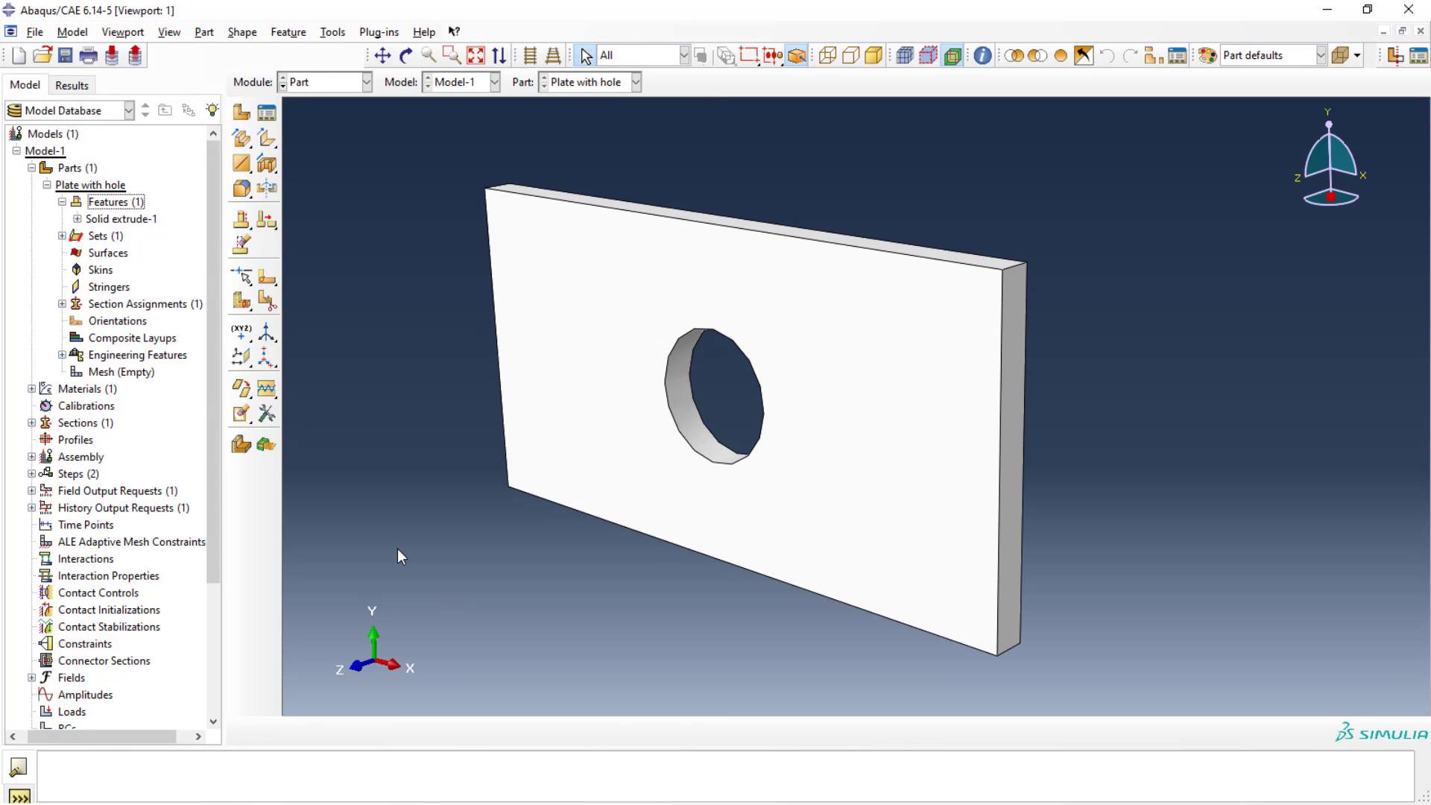
{"action": "left_click", "coordinate": [1018, 441]}
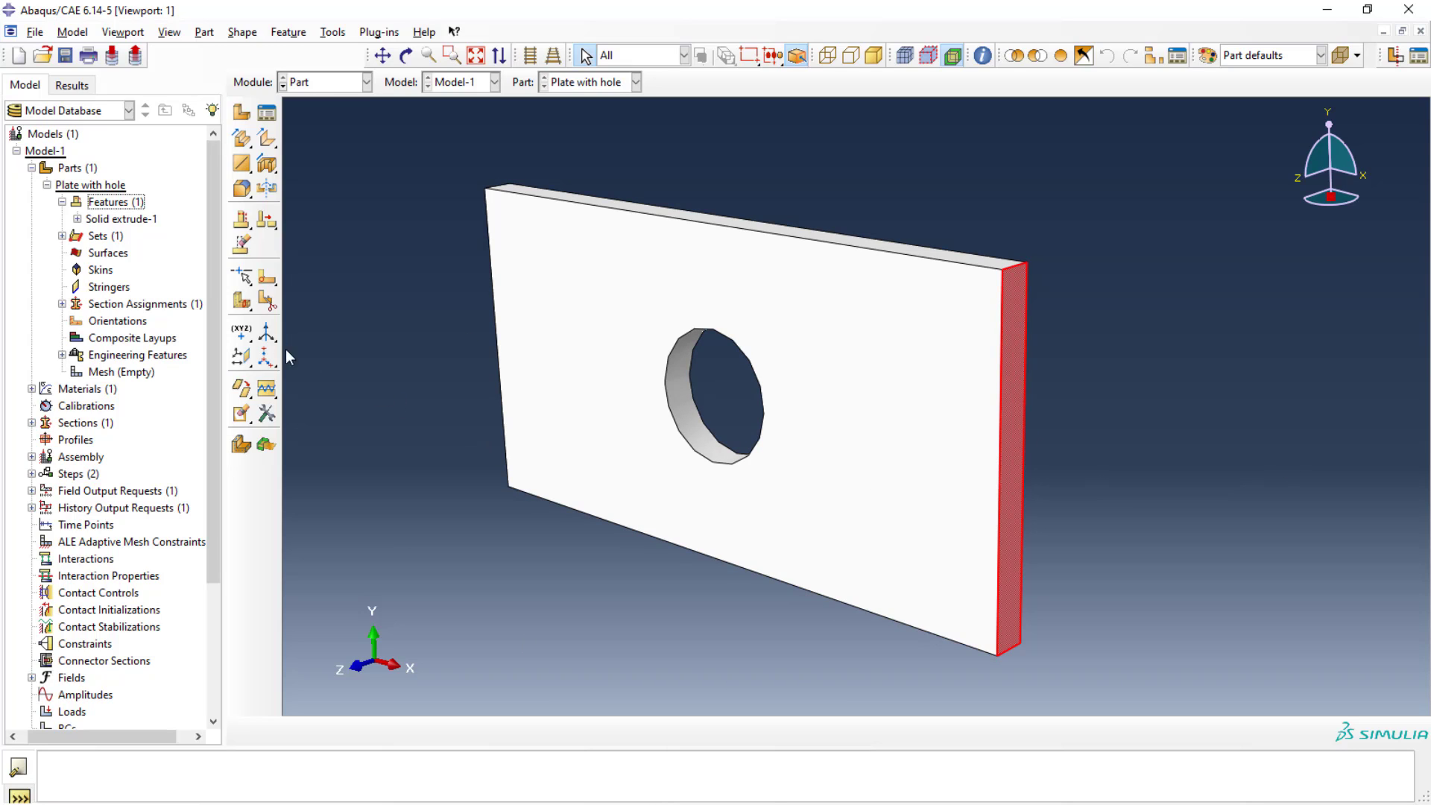
{"action": "left_click", "coordinate": [268, 283]}
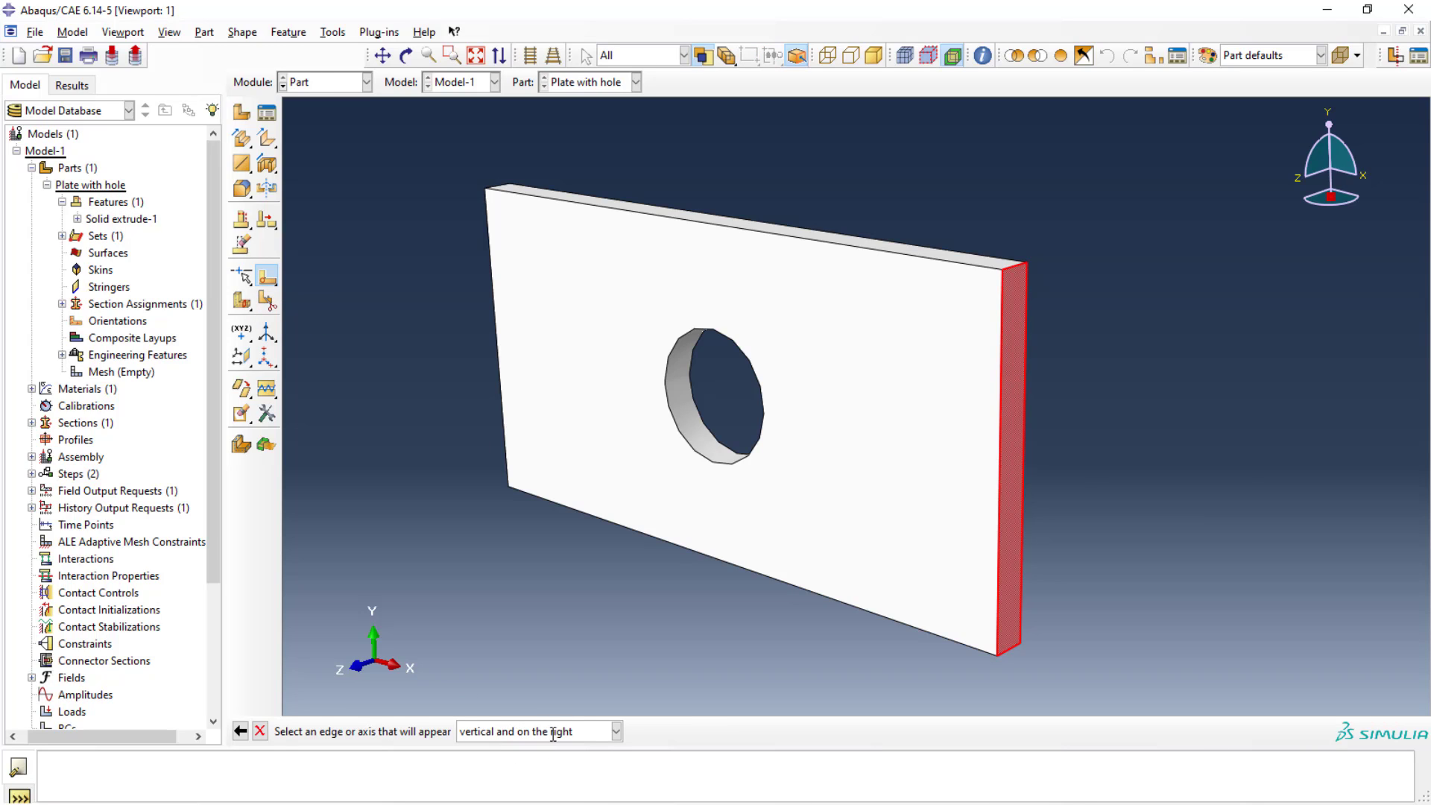
{"action": "left_click", "coordinate": [616, 732]}
{"action": "left_click", "coordinate": [618, 737]}
{"action": "left_click", "coordinate": [1000, 373]}
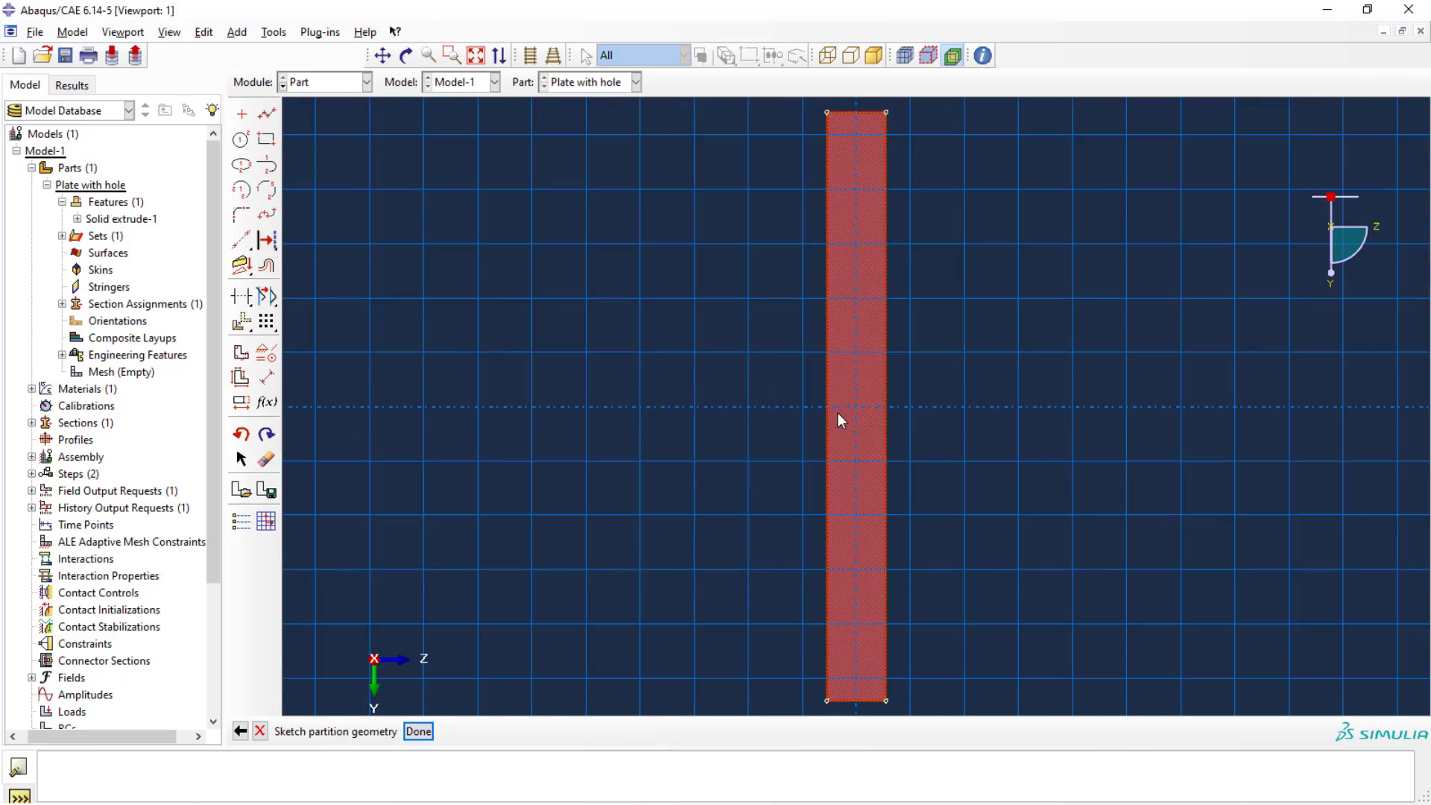
Sketch a horizontal line across the end face at mid-height and finish the face partition
{"action": "scroll", "coordinate": [866, 619], "scroll_direction": "up", "scroll_amount": 2}
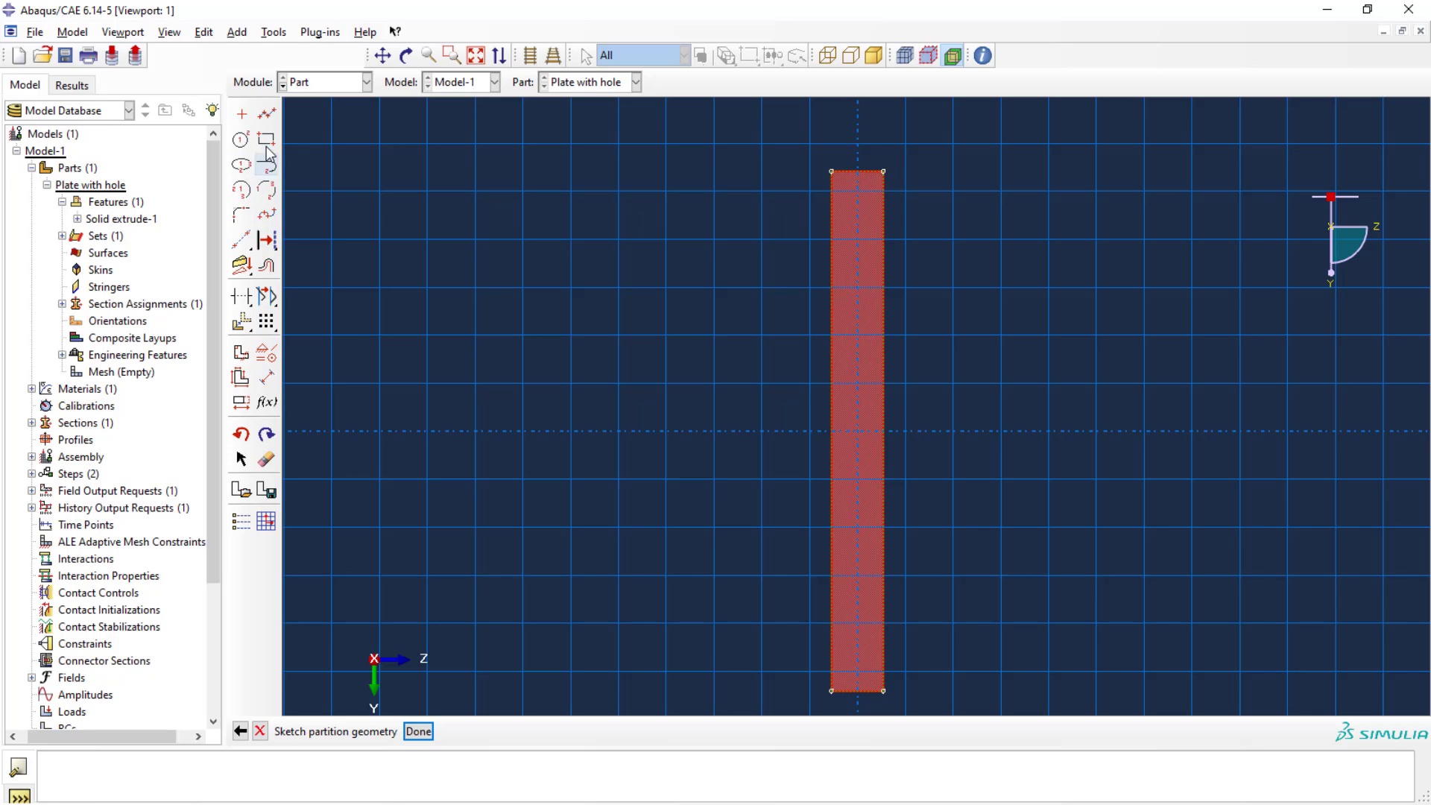
{"action": "left_click", "coordinate": [267, 113]}
{"action": "left_click", "coordinate": [866, 431]}
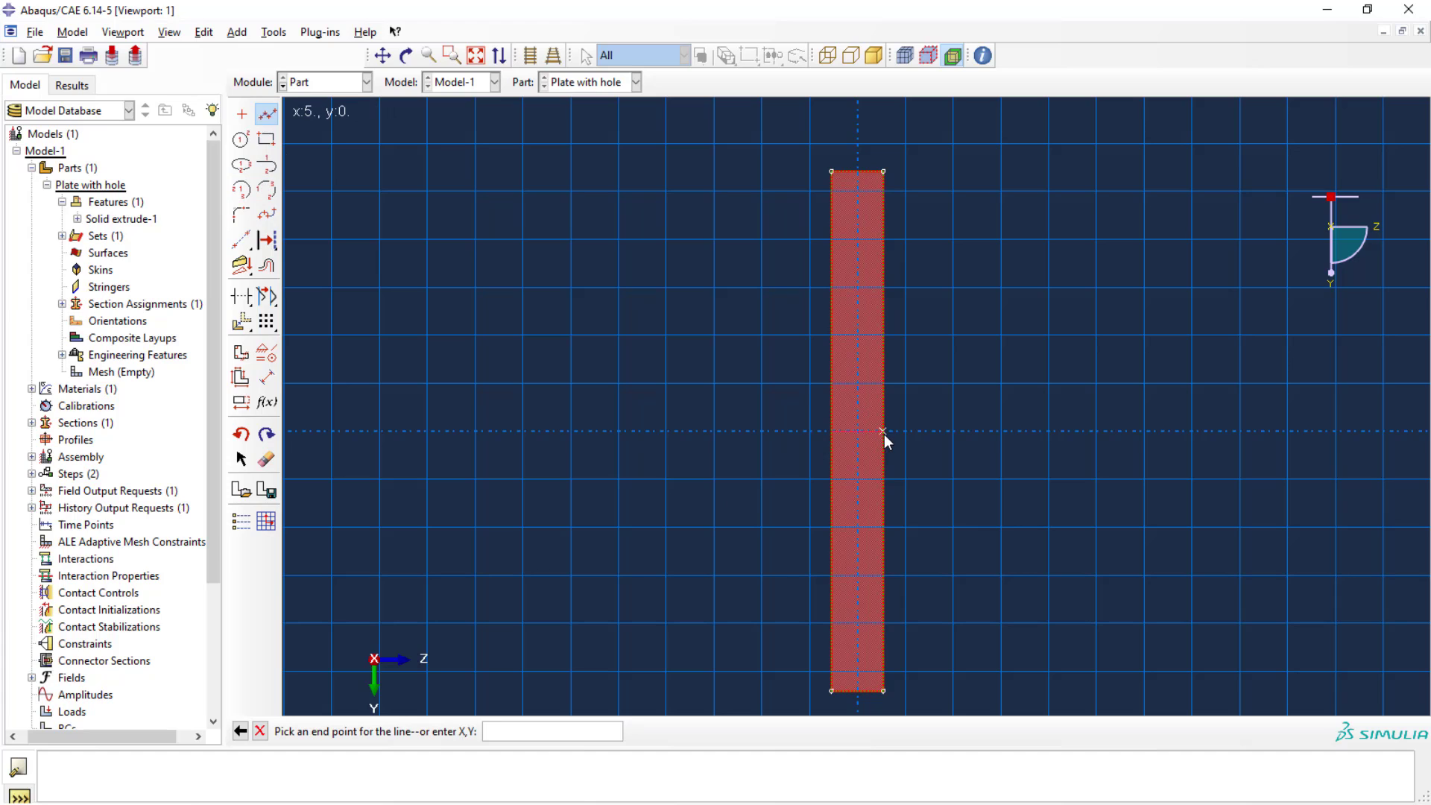
{"action": "left_click", "coordinate": [885, 435]}
{"action": "middle_click", "coordinate": [584, 669]}
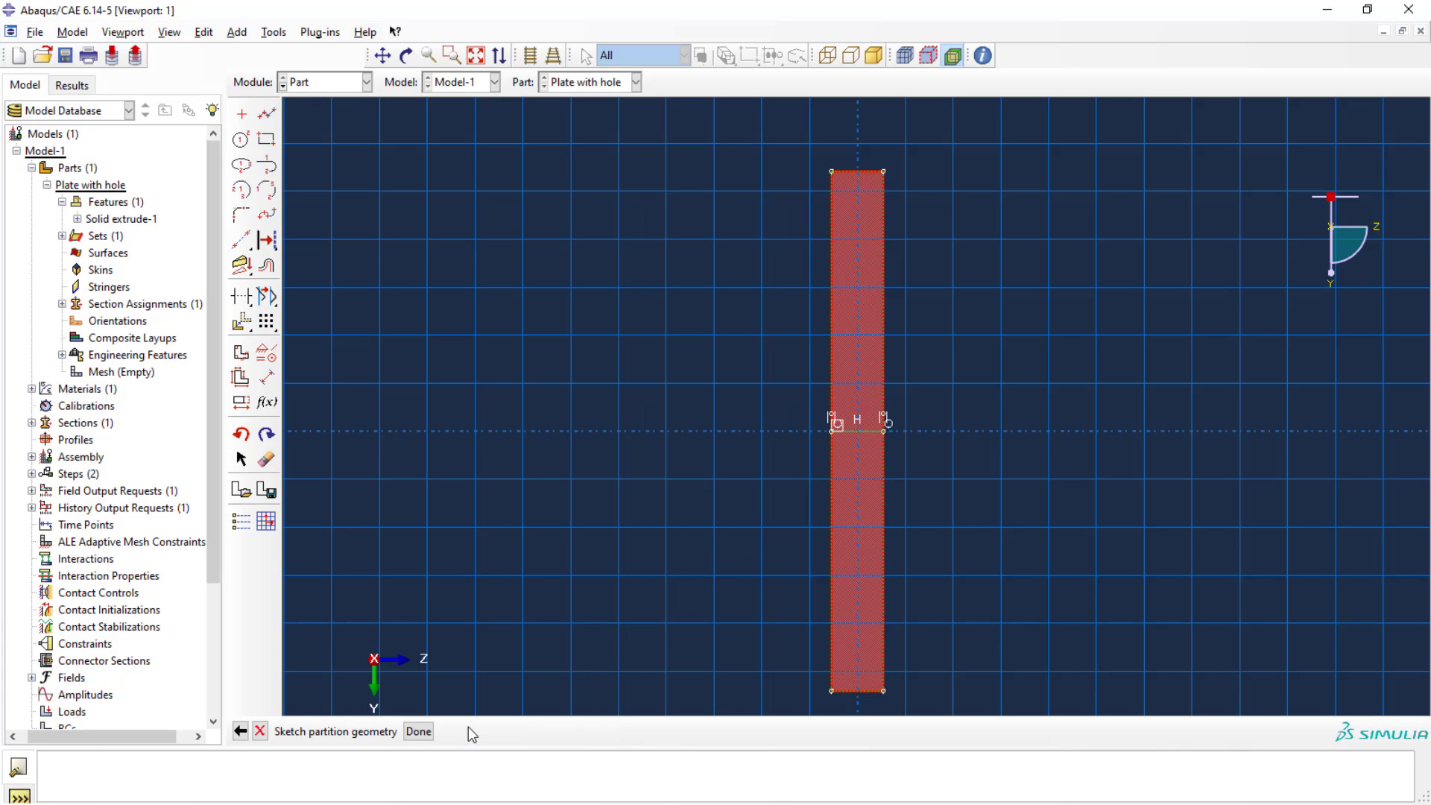
{"action": "left_click", "coordinate": [418, 731]}
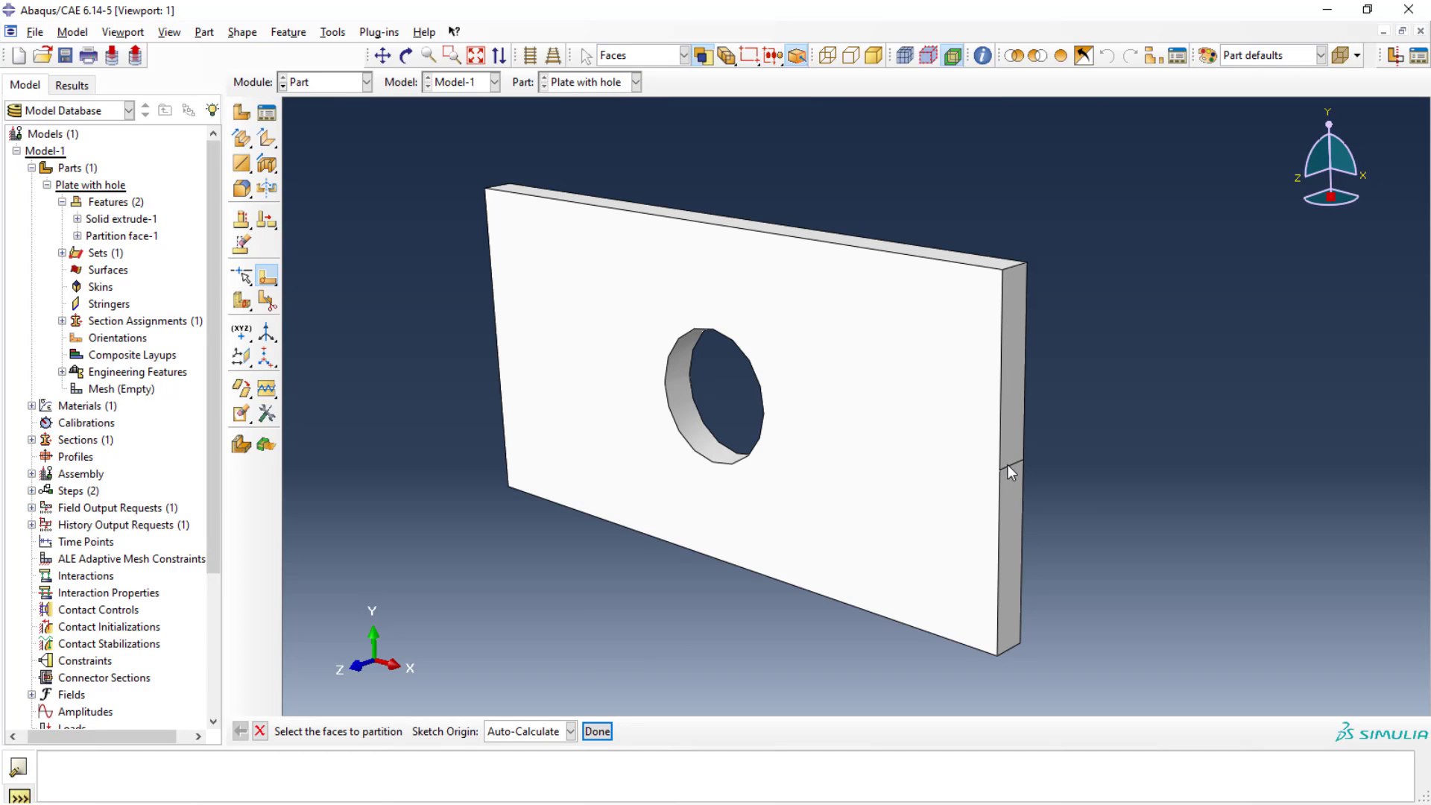
In the Interaction module, create a reference point at the midpoint of the partition line on the plate's end face
{"action": "left_click", "coordinate": [366, 82]}
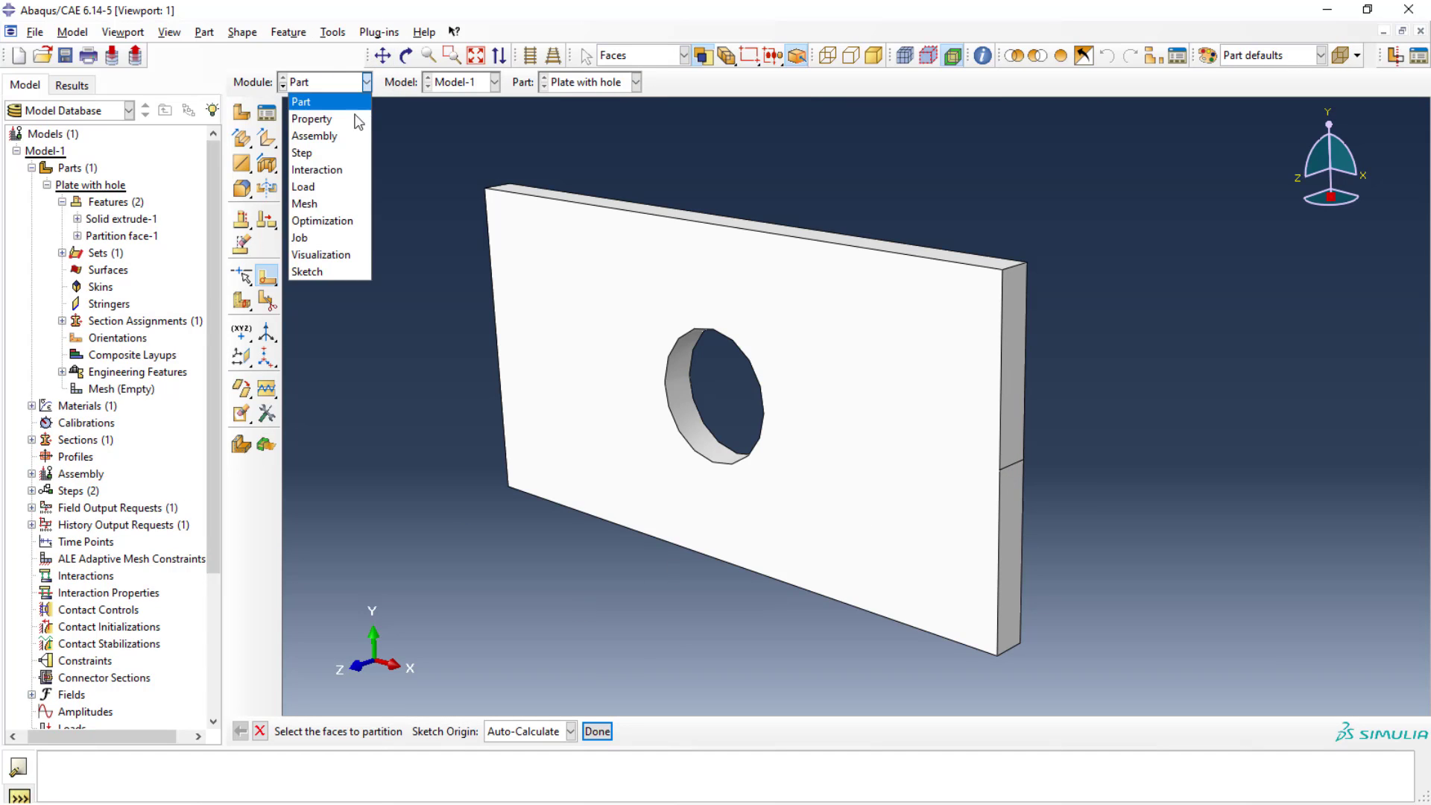
{"action": "left_click", "coordinate": [345, 179]}
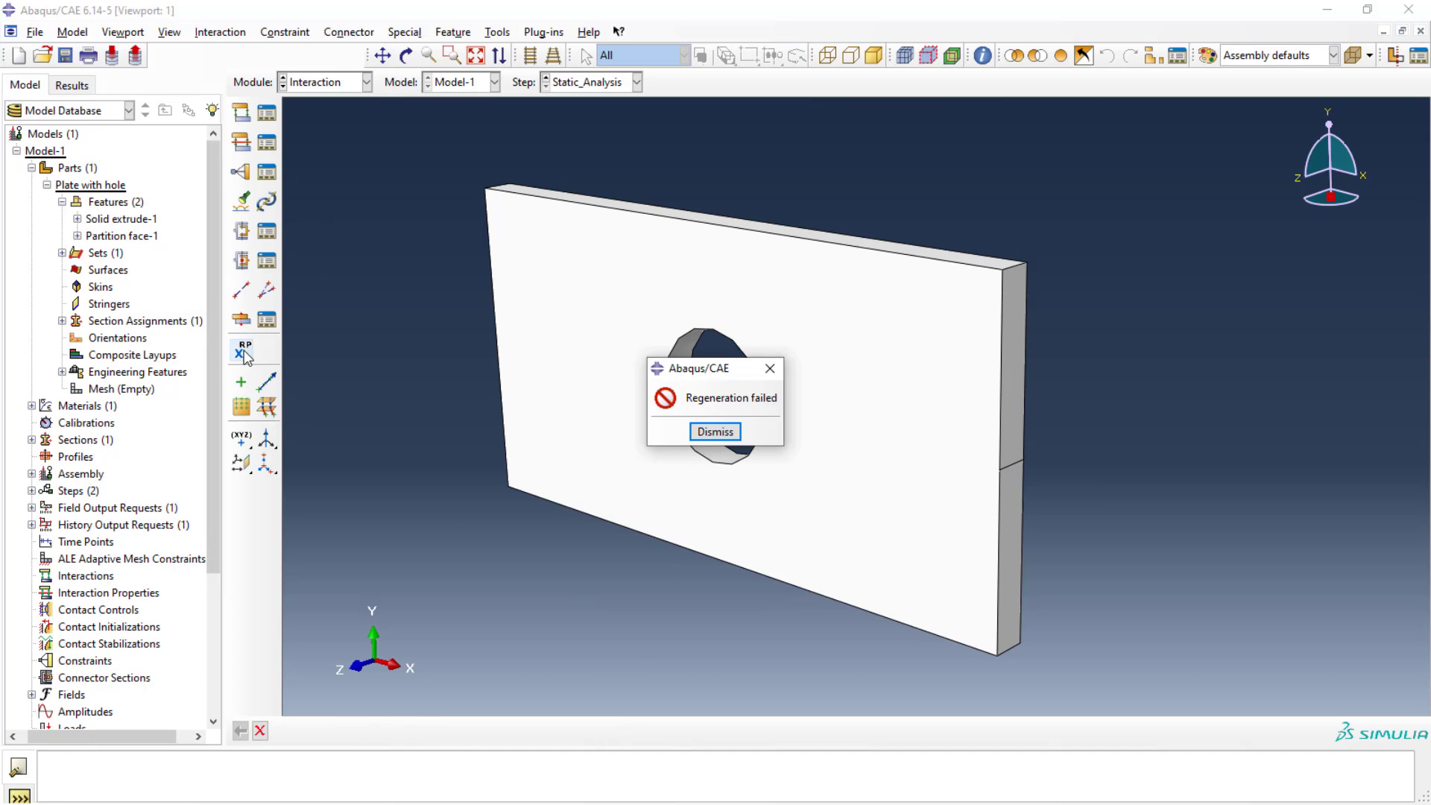
{"action": "left_click", "coordinate": [714, 433]}
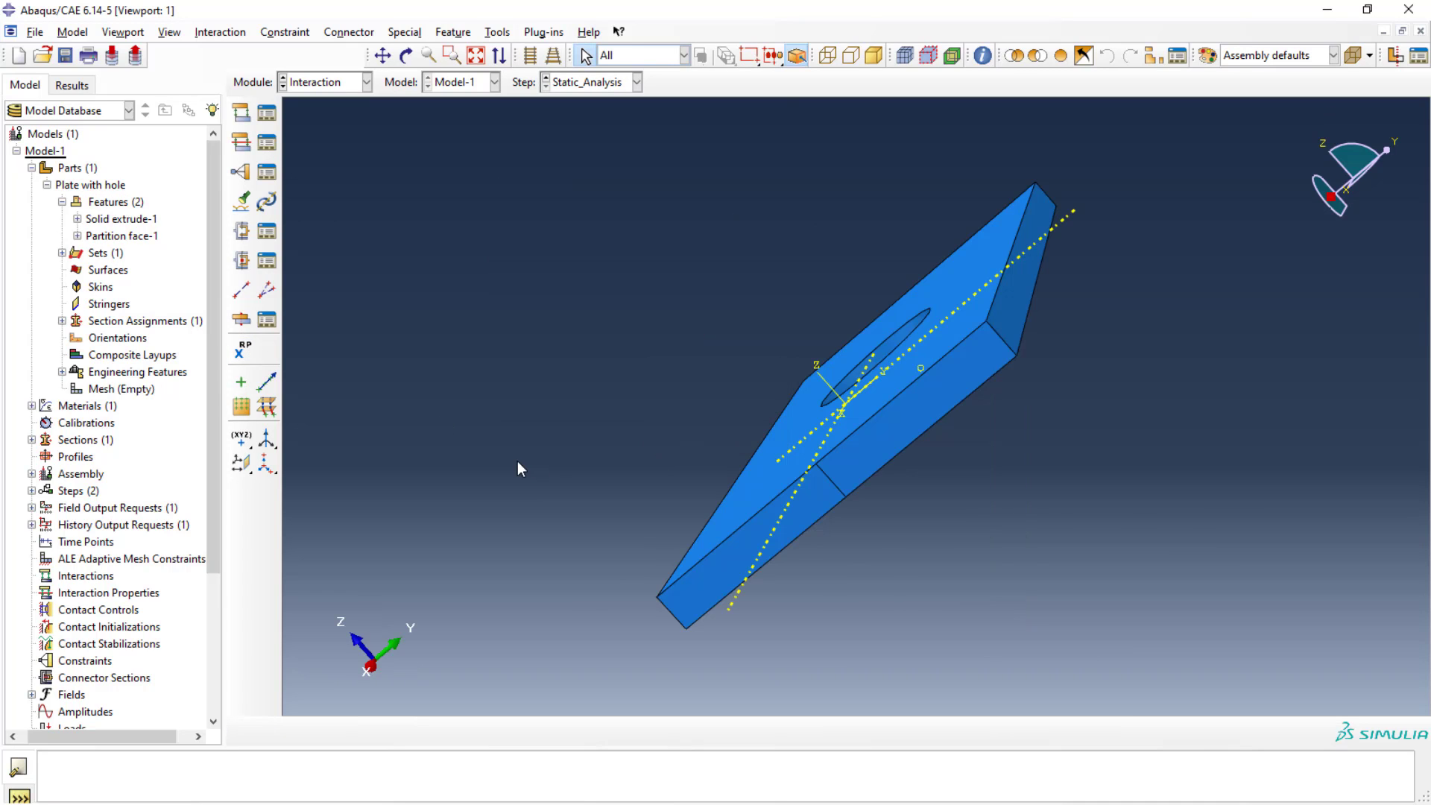
{"action": "left_click", "coordinate": [242, 349]}
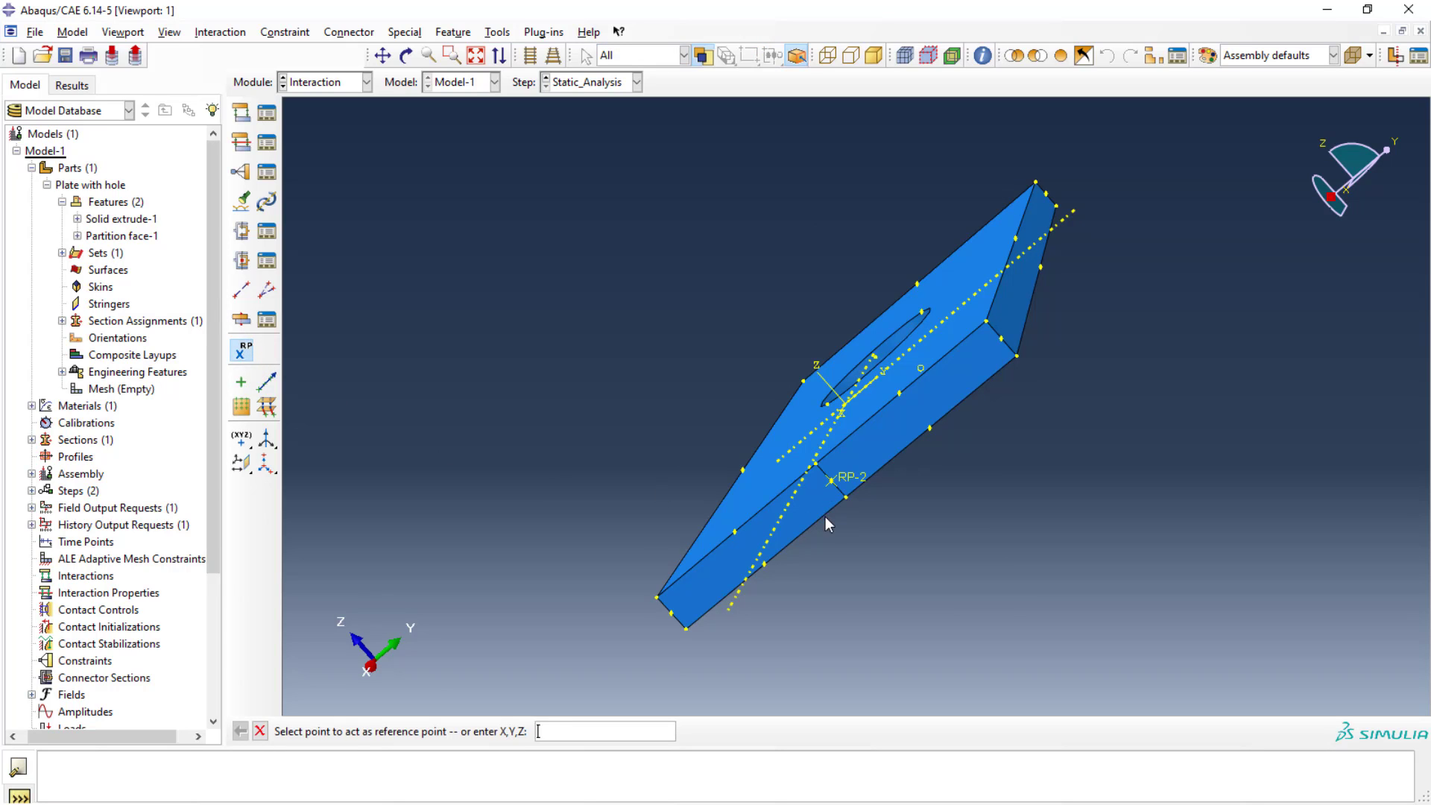
{"action": "scroll", "coordinate": [800, 422], "scroll_direction": "up", "scroll_amount": 1}
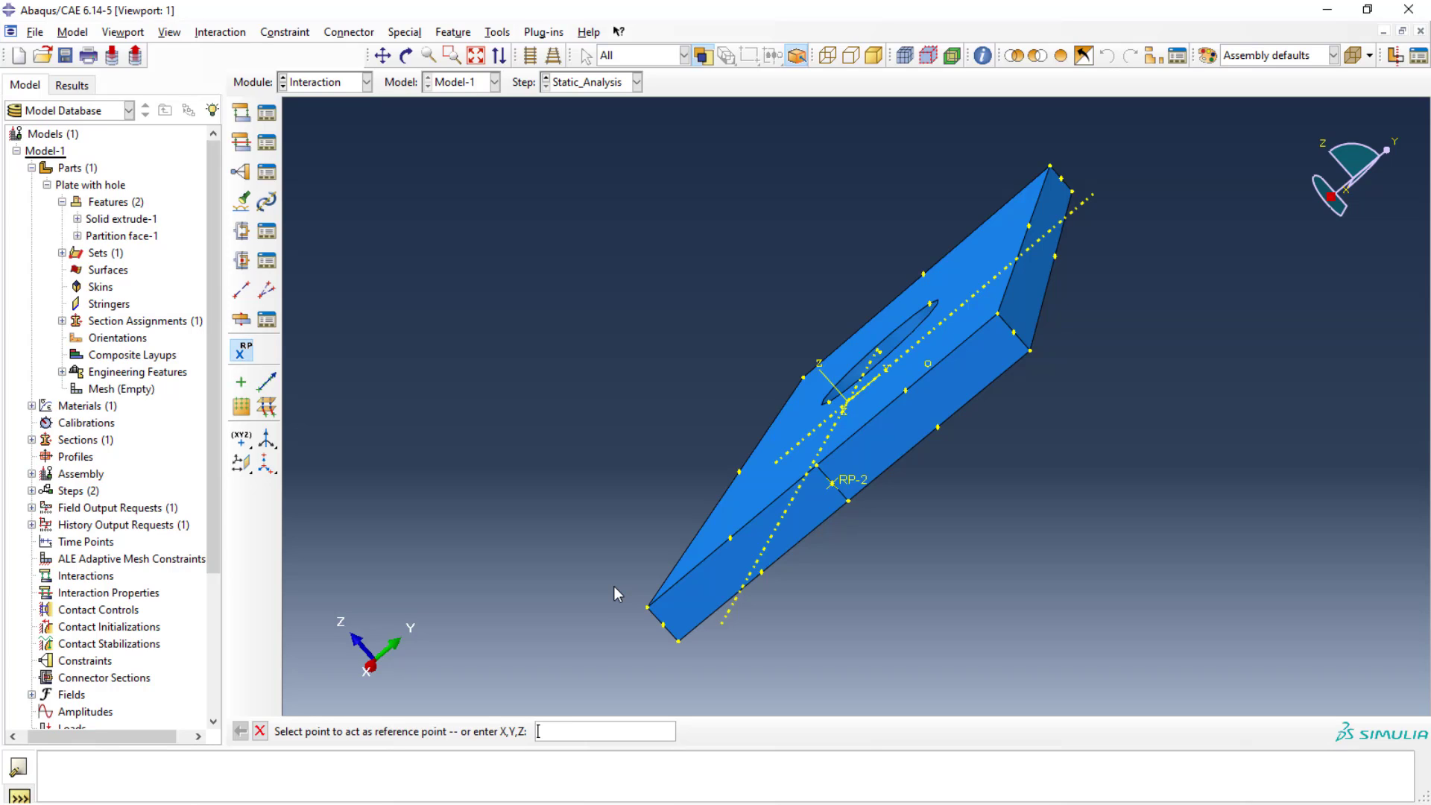
{"action": "key", "text": "Return"}
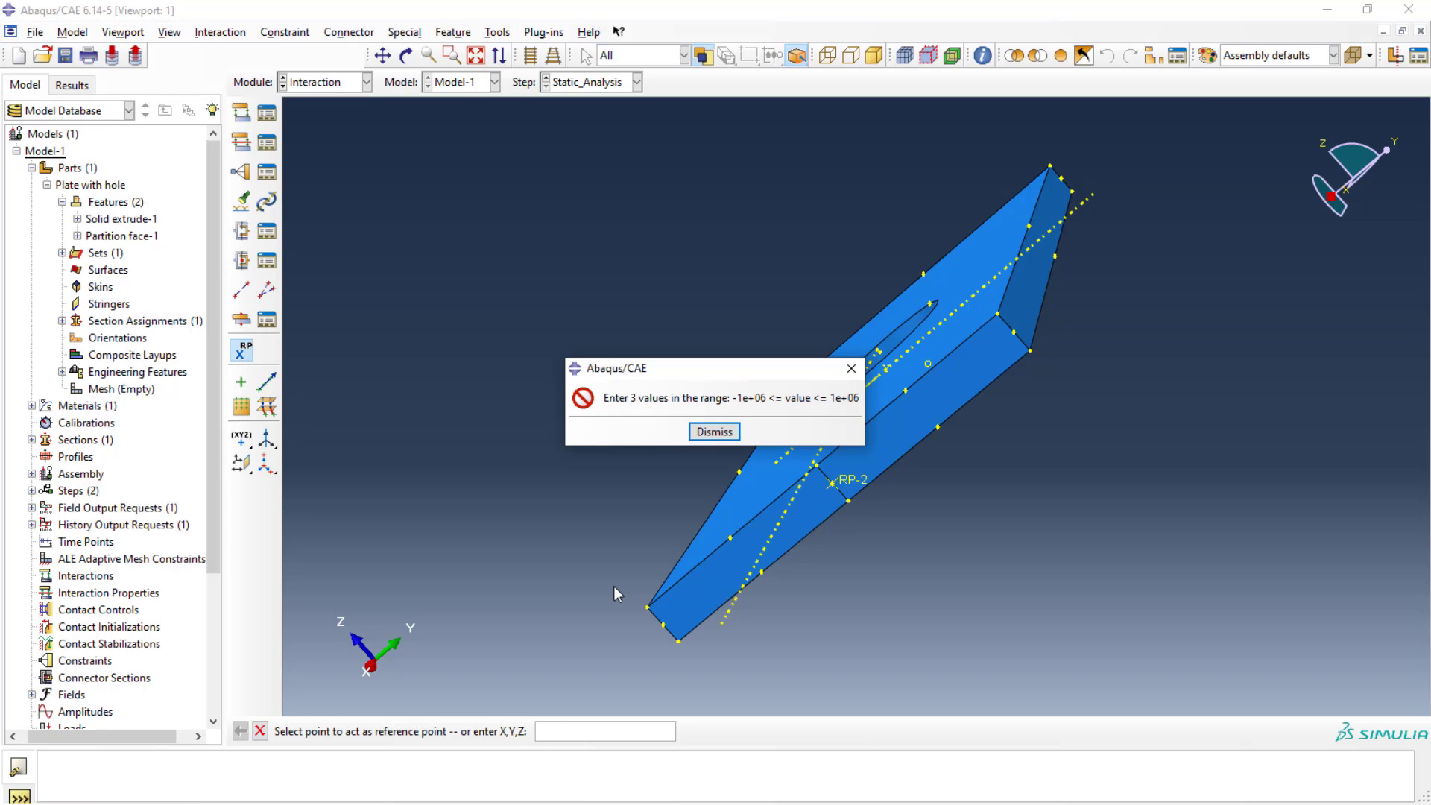
{"action": "left_click", "coordinate": [714, 433]}
{"action": "scroll", "coordinate": [611, 522], "scroll_direction": "up", "scroll_amount": 2}
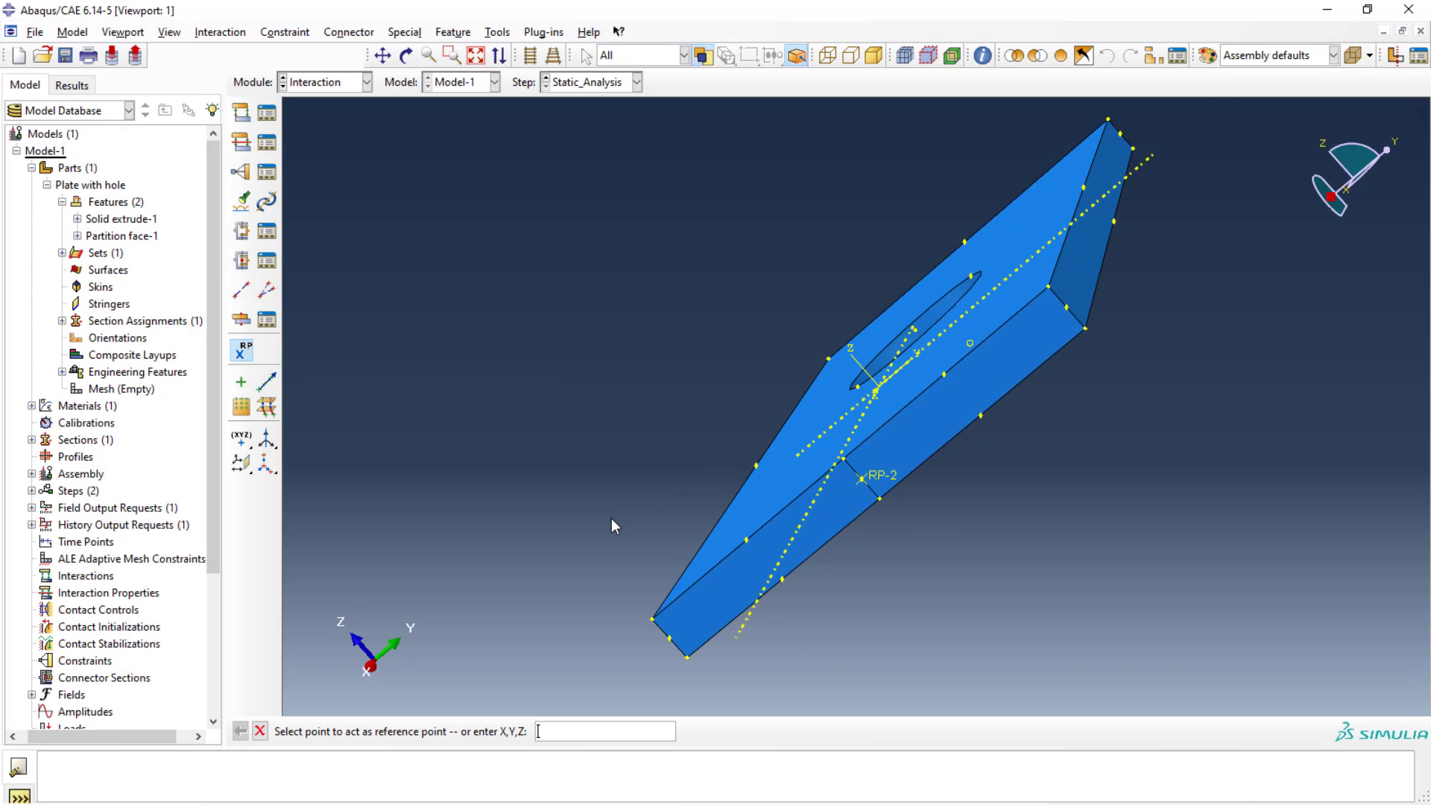
{"action": "left_click", "coordinate": [261, 732]}
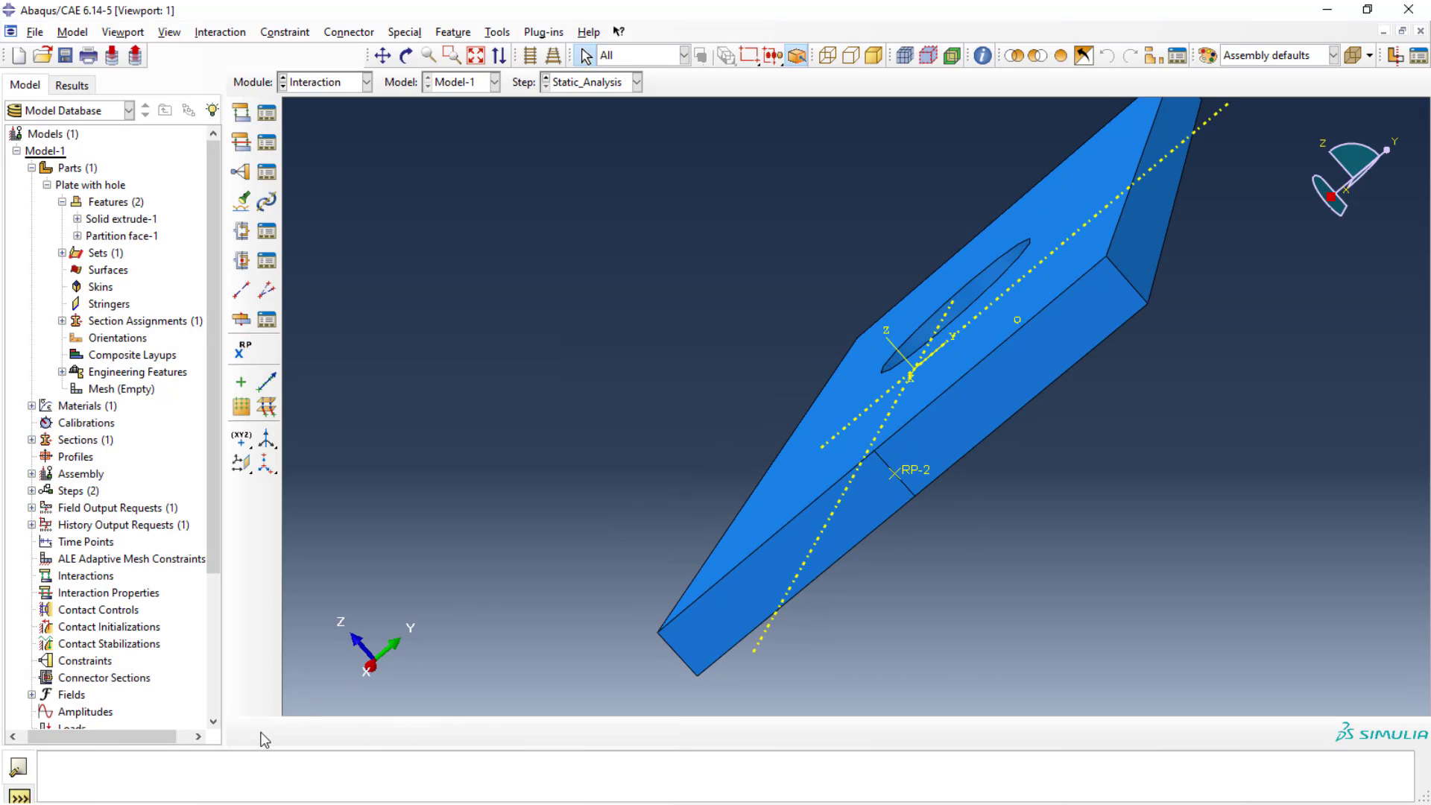
Start a Rigid body constraint and assign the reference point in the middle of the partitioned end face to it
{"action": "scroll", "coordinate": [946, 501], "scroll_direction": "up", "scroll_amount": 2}
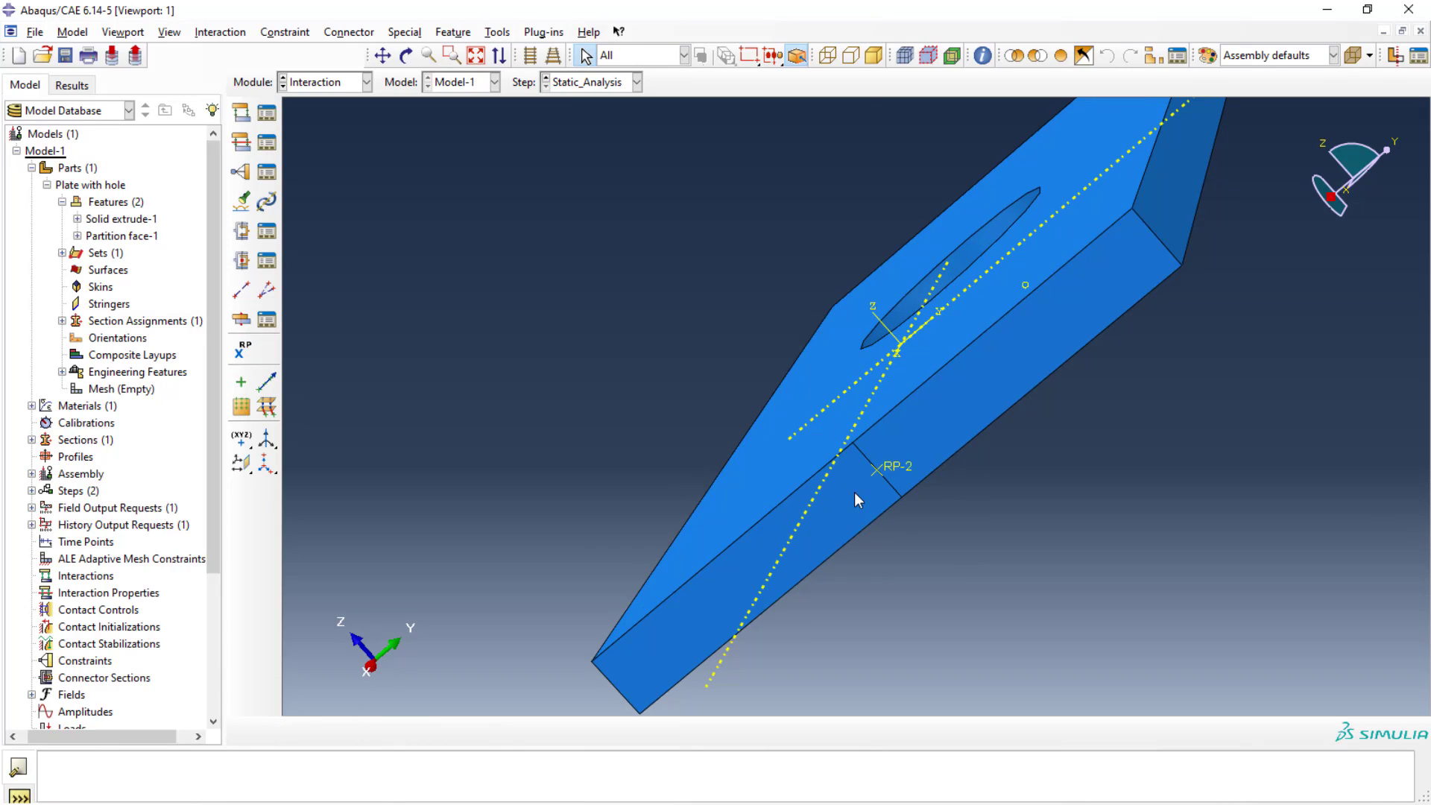
{"action": "scroll", "coordinate": [860, 499], "scroll_direction": "down", "scroll_amount": 3}
{"action": "scroll", "coordinate": [671, 541], "scroll_direction": "down", "scroll_amount": 1}
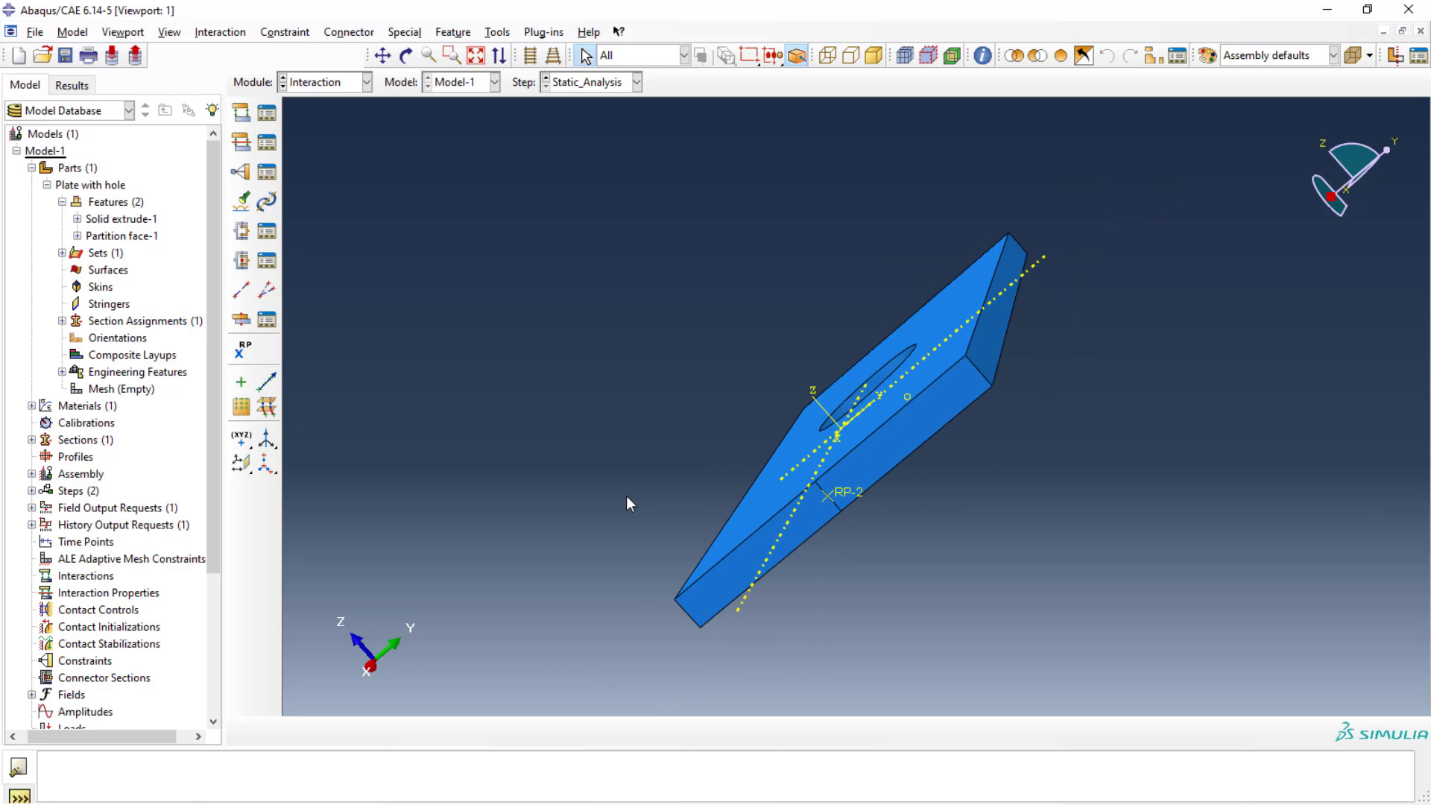
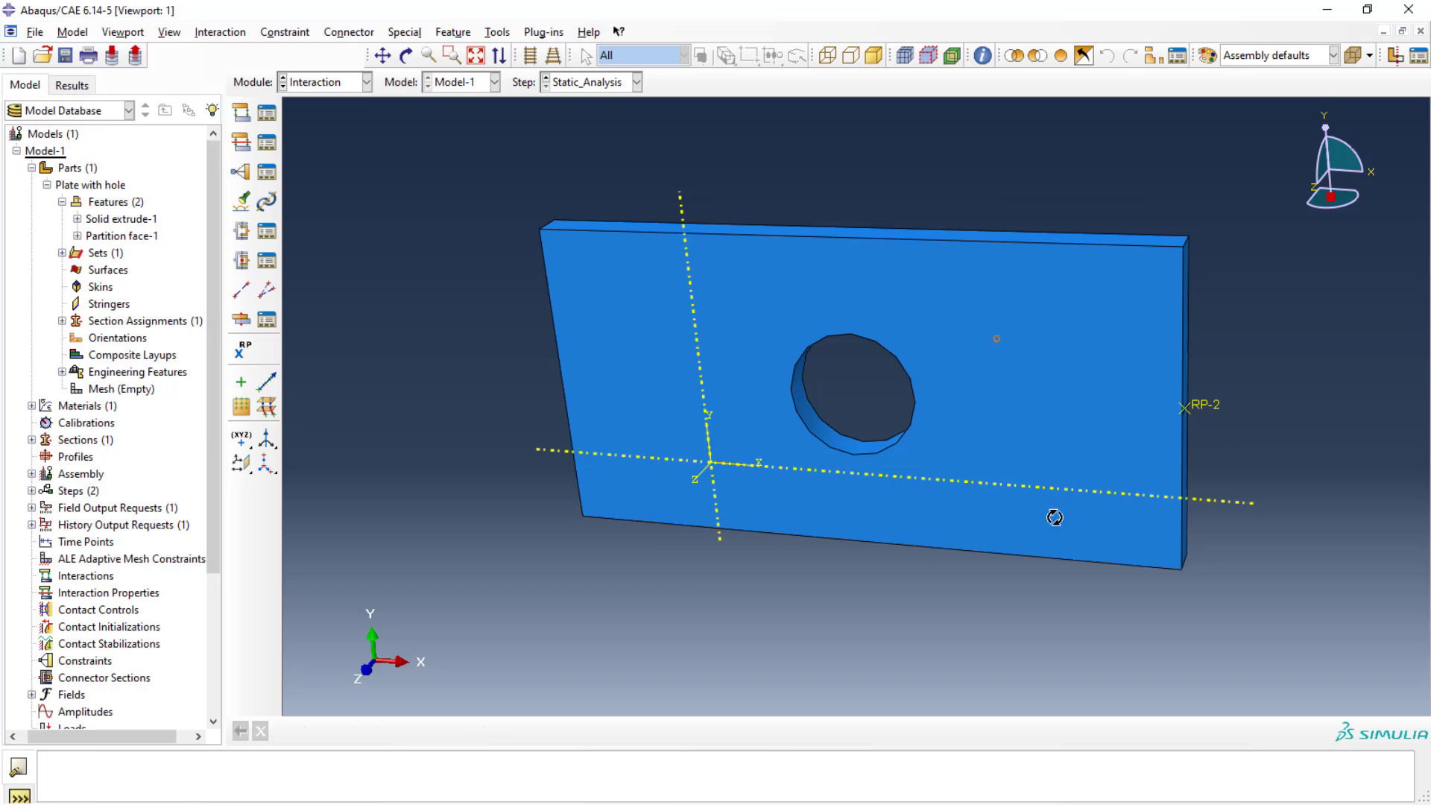
{"action": "left_click_drag", "start_coordinate": [1054, 514], "coordinate": [1076, 393], "text": "ctrl+alt"}
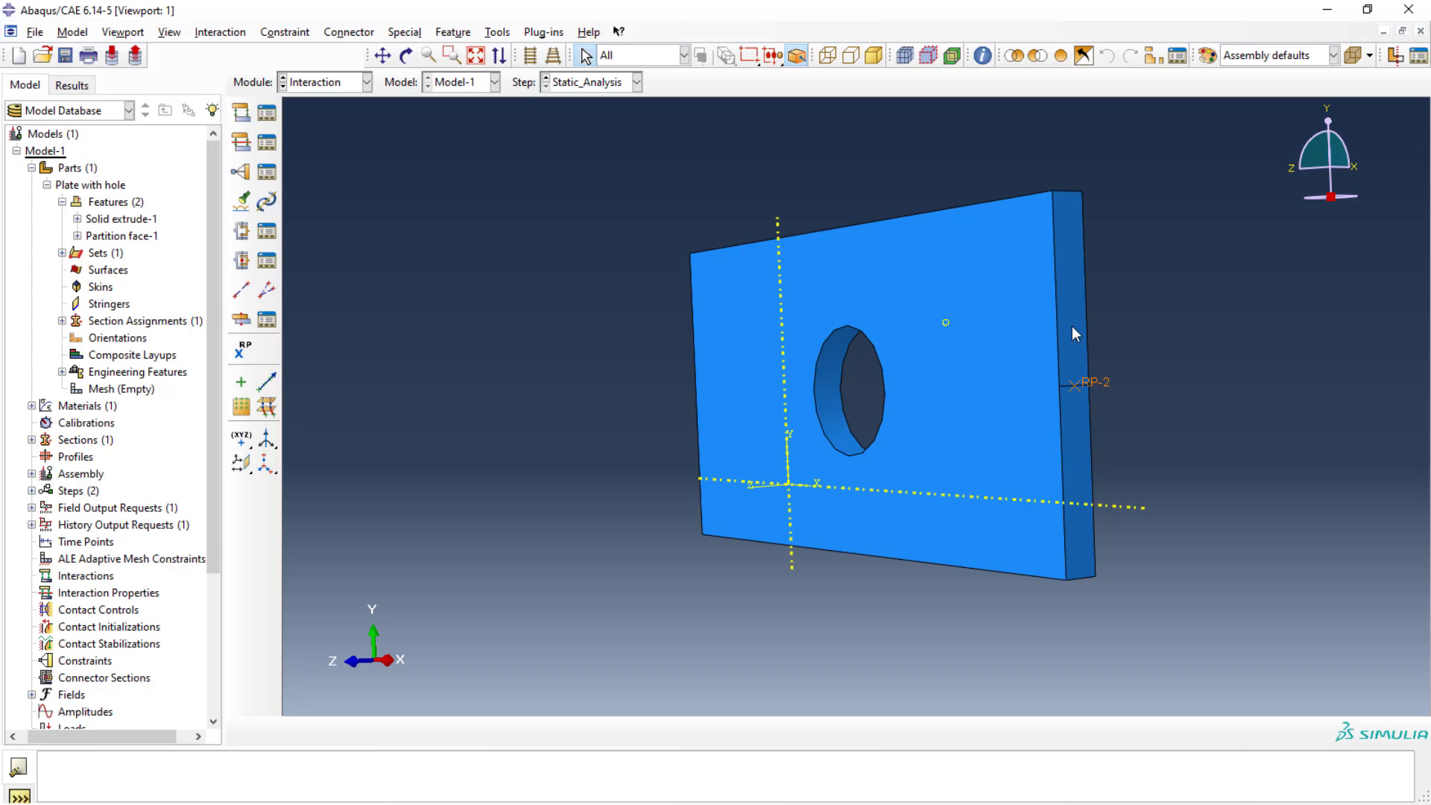
{"action": "left_click", "coordinate": [244, 177]}
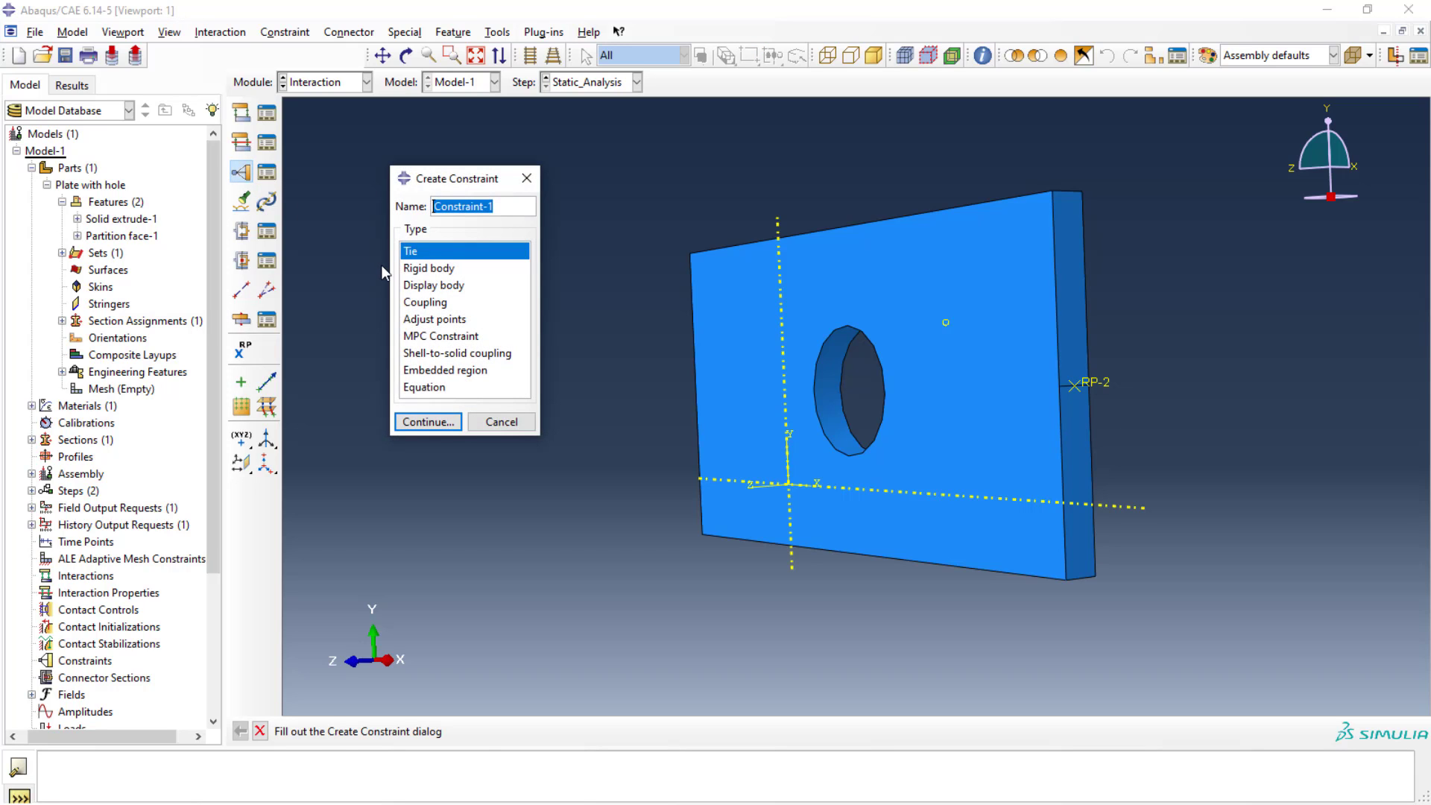
{"action": "left_click", "coordinate": [445, 269]}
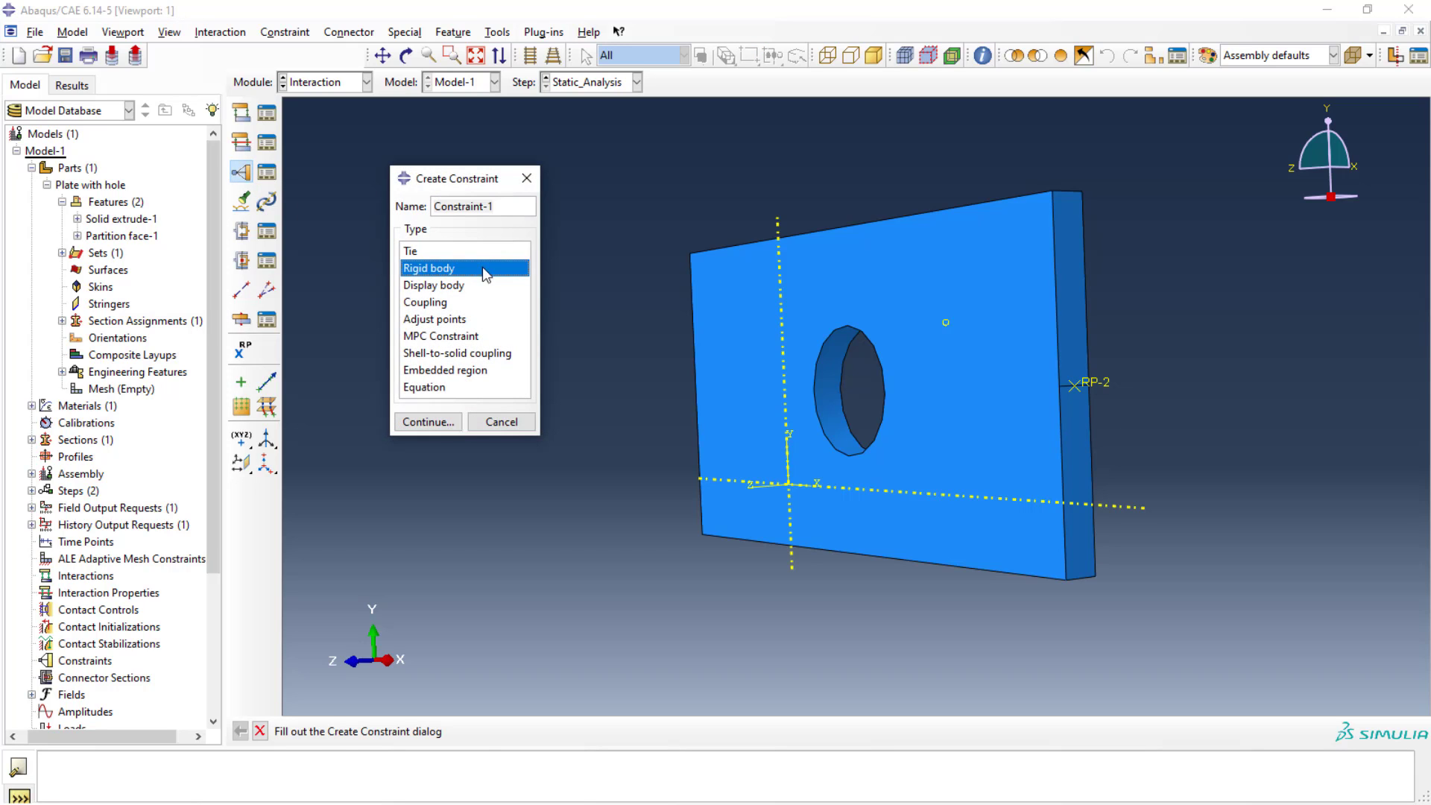
{"action": "left_click", "coordinate": [428, 422]}
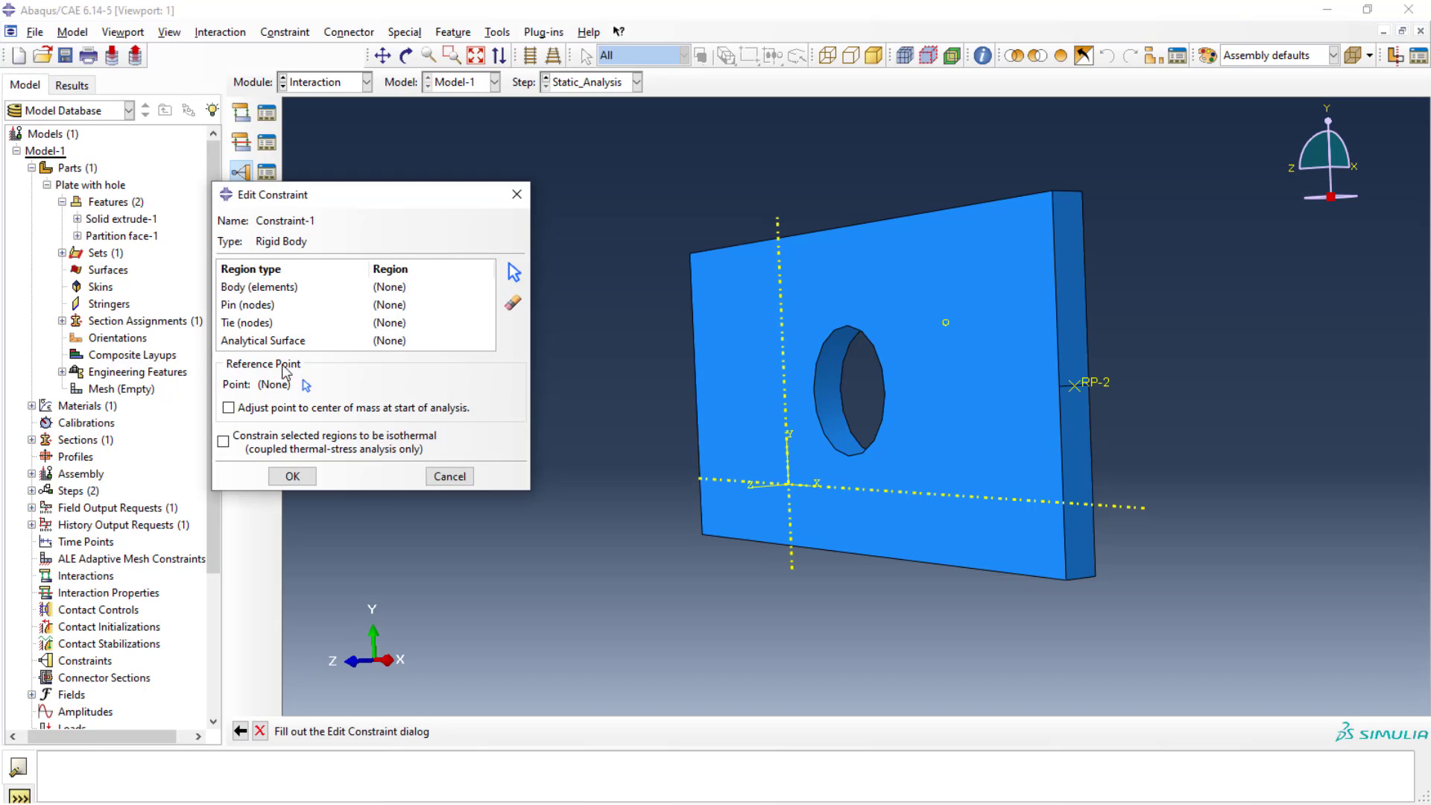
{"action": "left_click", "coordinate": [306, 385]}
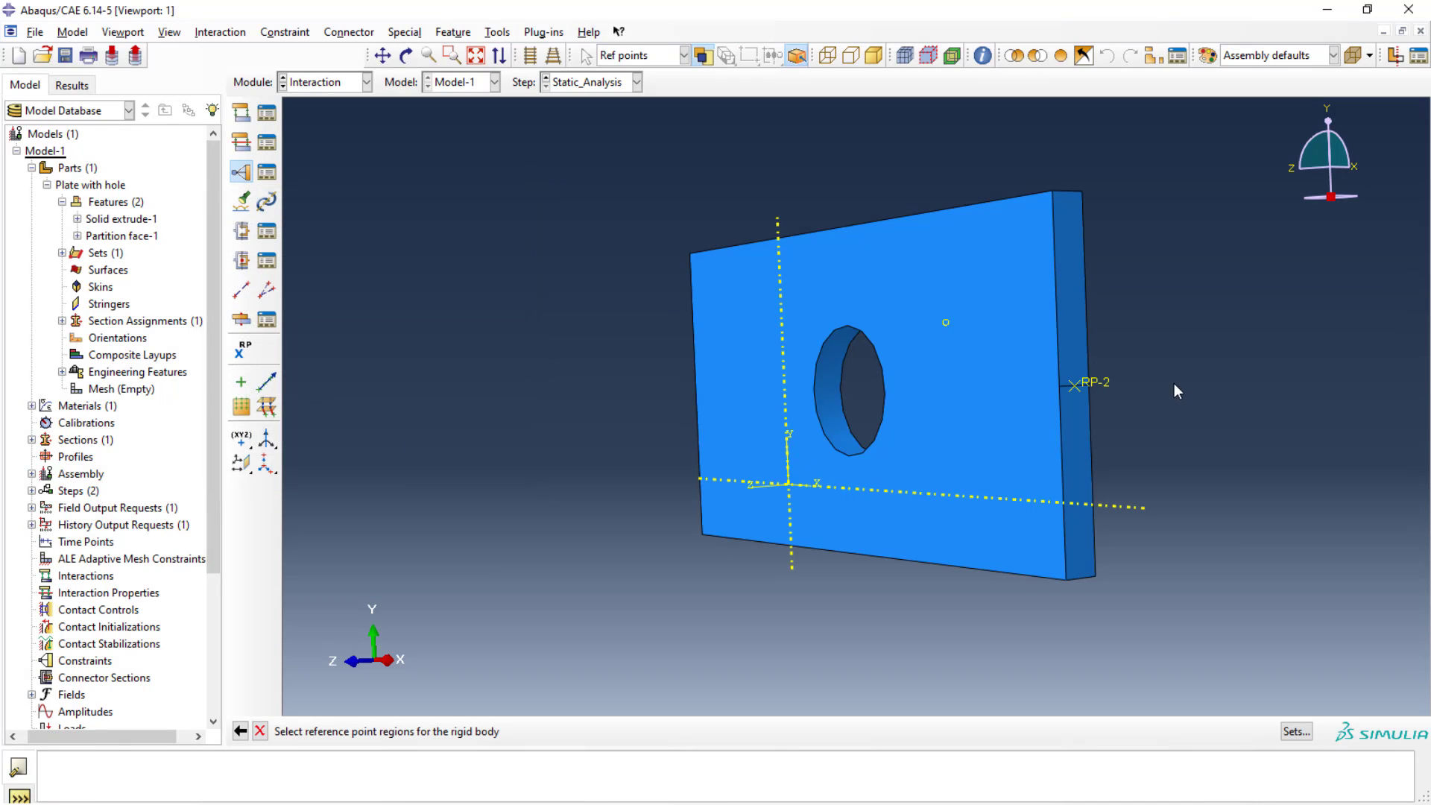
{"action": "left_click", "coordinate": [1092, 385]}
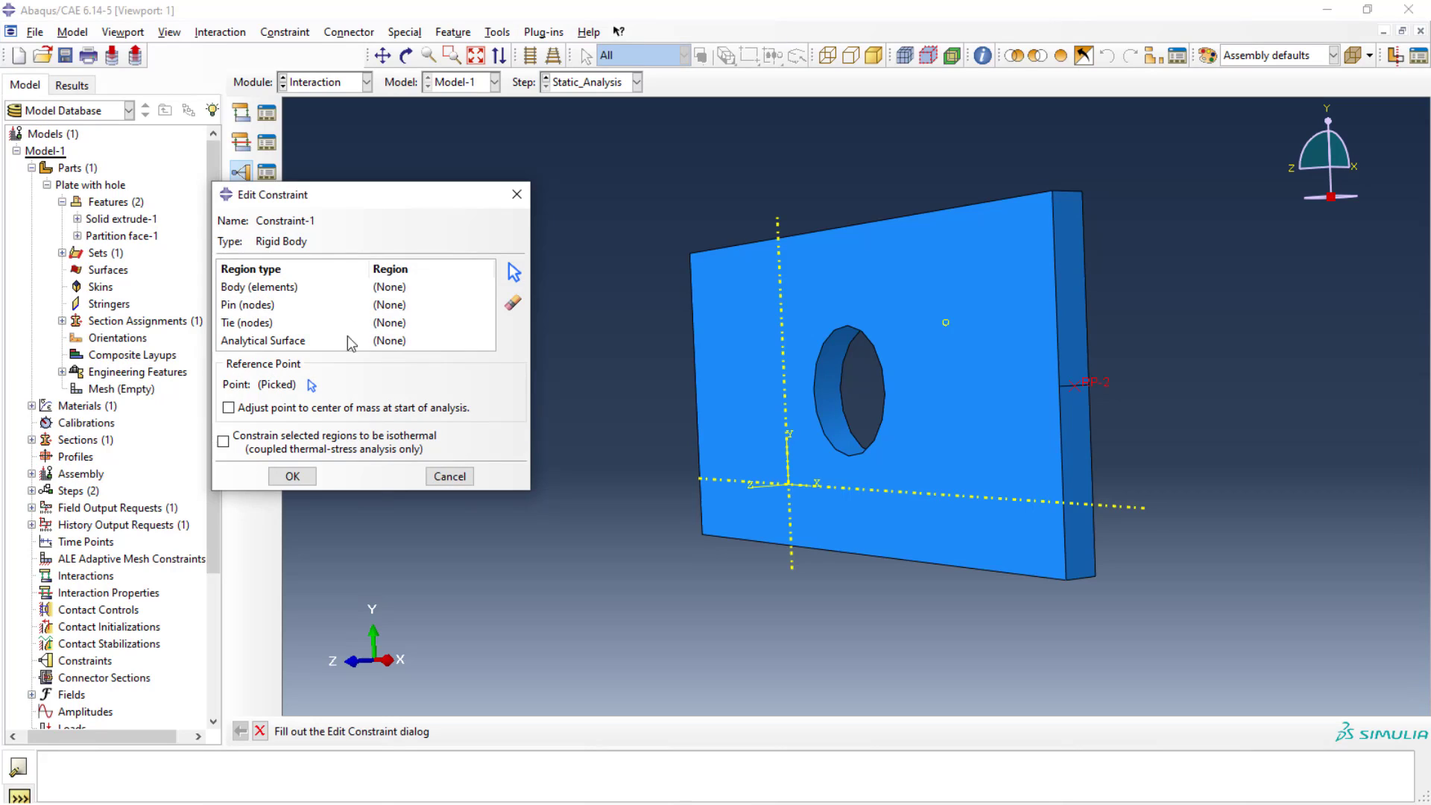
Assign both halves of the partitioned end face as the Pin (nodes) region and create the rigid body constraint
{"action": "left_click", "coordinate": [263, 305]}
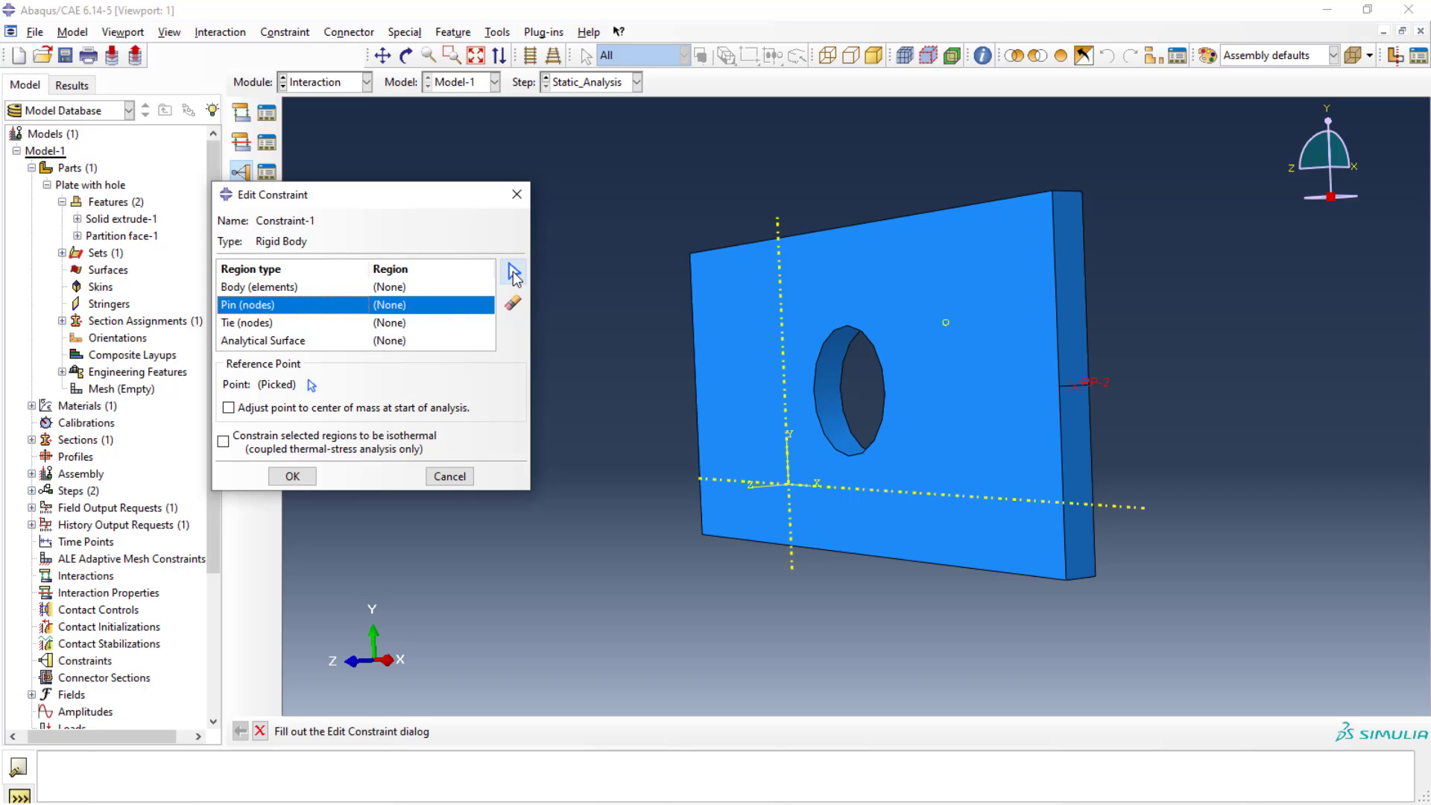
{"action": "left_click", "coordinate": [513, 271]}
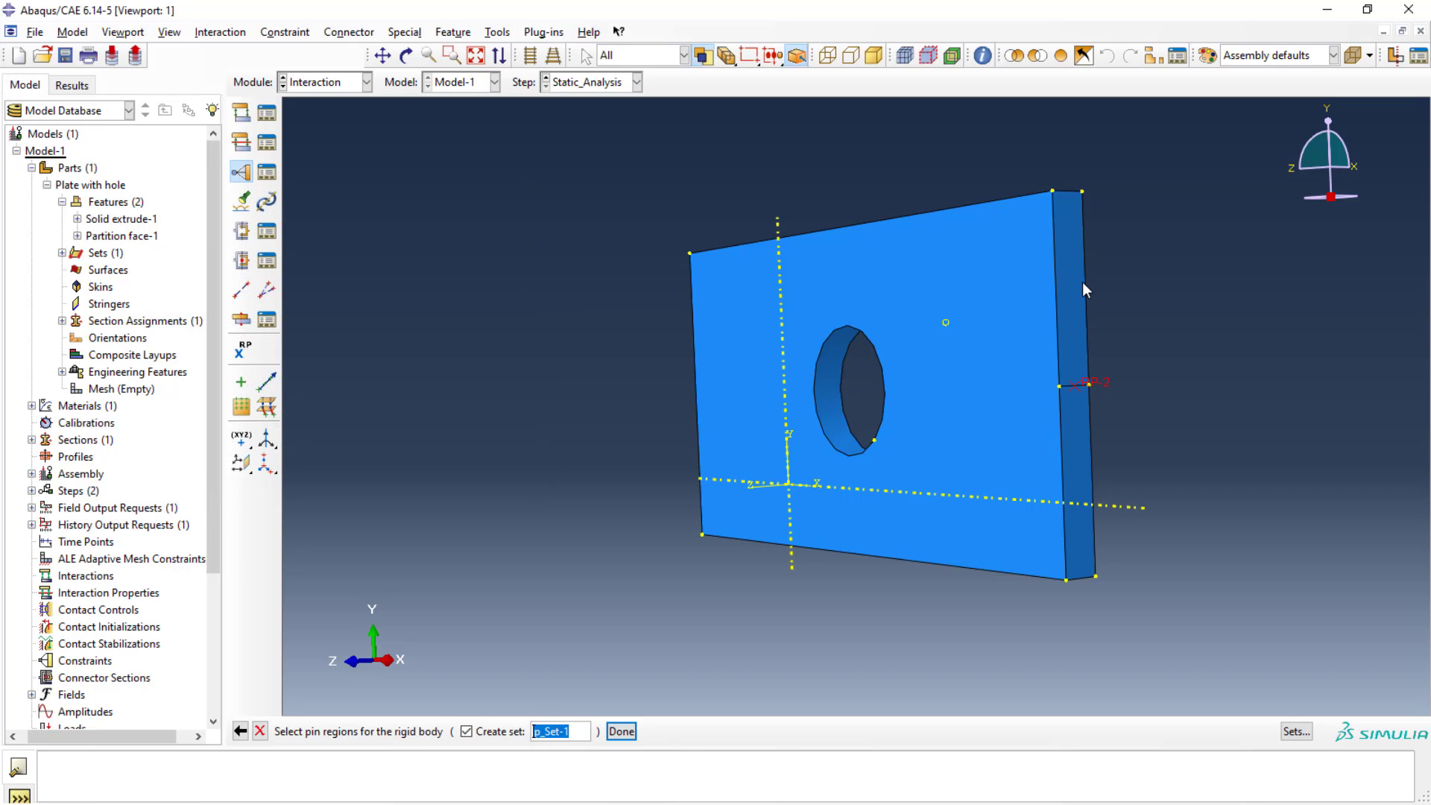
{"action": "left_click", "coordinate": [1079, 471]}
{"action": "left_click", "coordinate": [1070, 319], "text": "shift"}
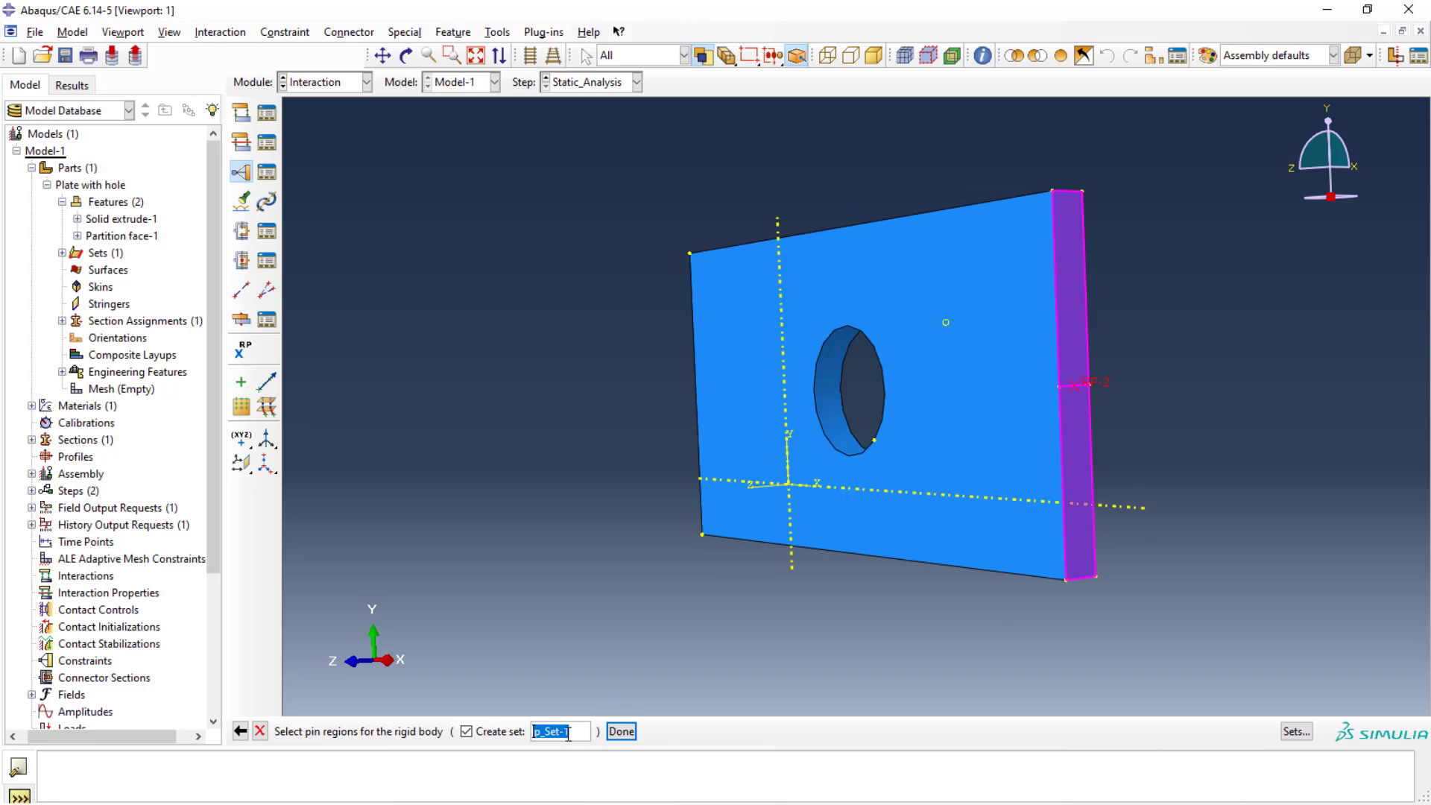
{"action": "left_click", "coordinate": [619, 733]}
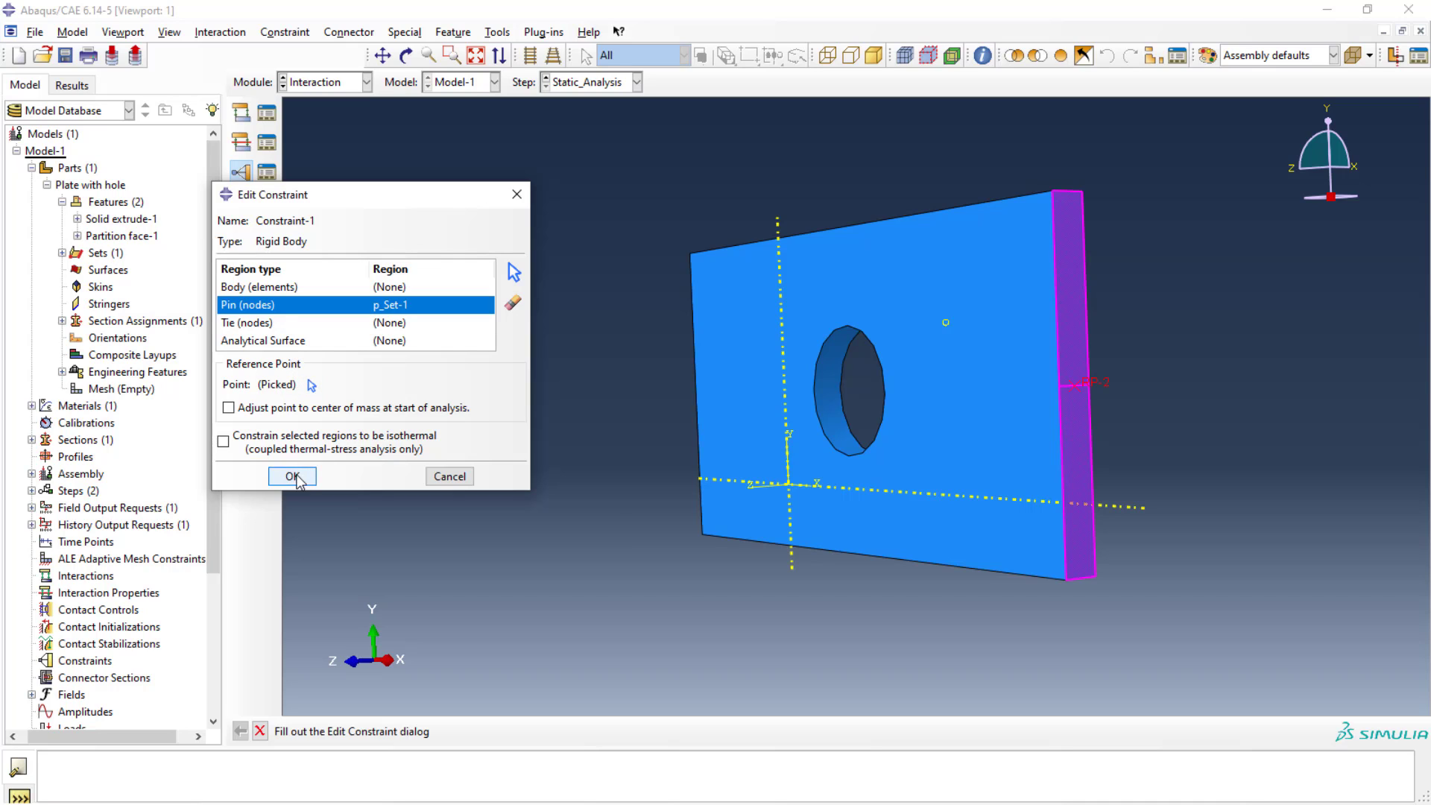
{"action": "left_click", "coordinate": [293, 477]}
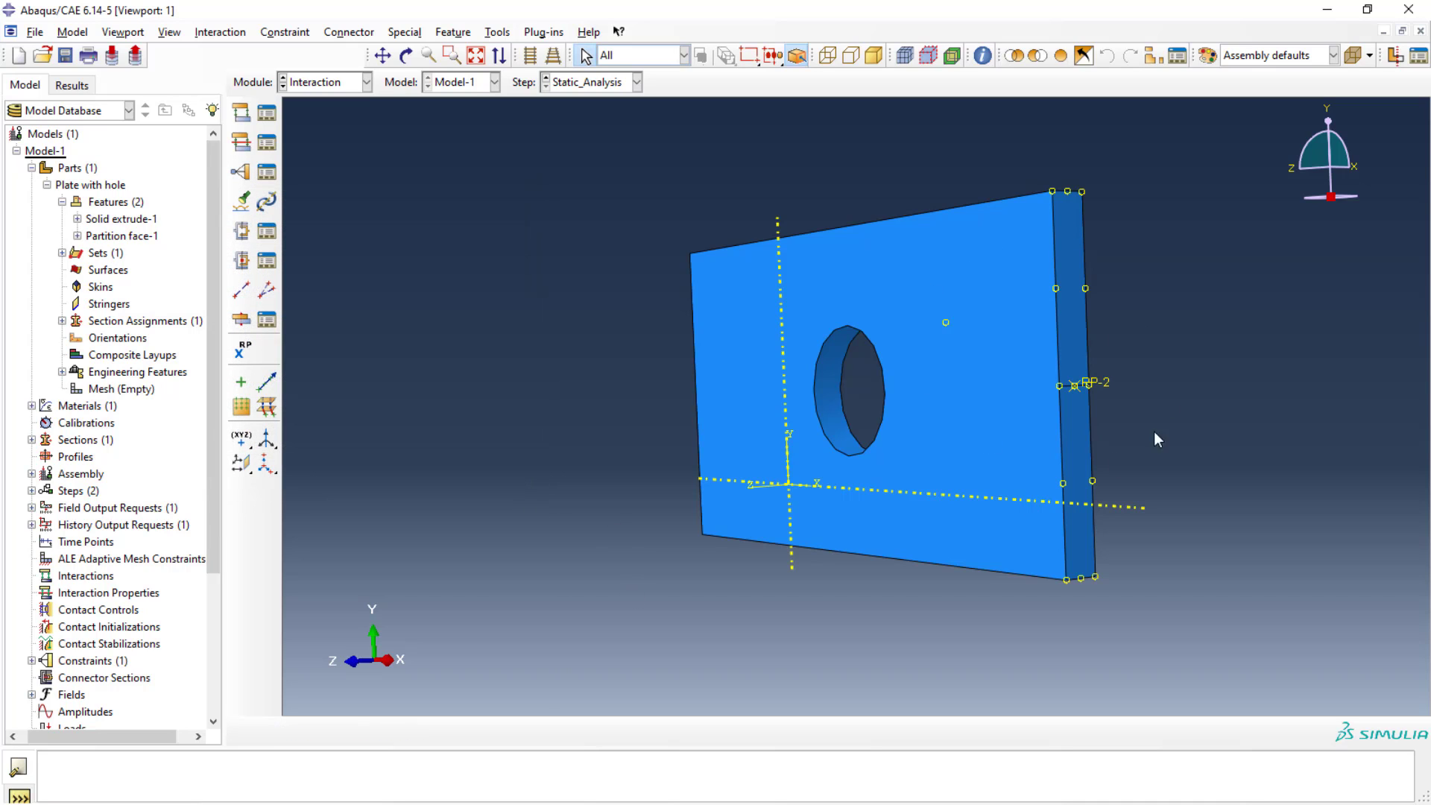
In the Load module, start a mechanical Concentrated force load named Force in the Static_Analysis step
{"action": "left_click", "coordinate": [906, 486]}
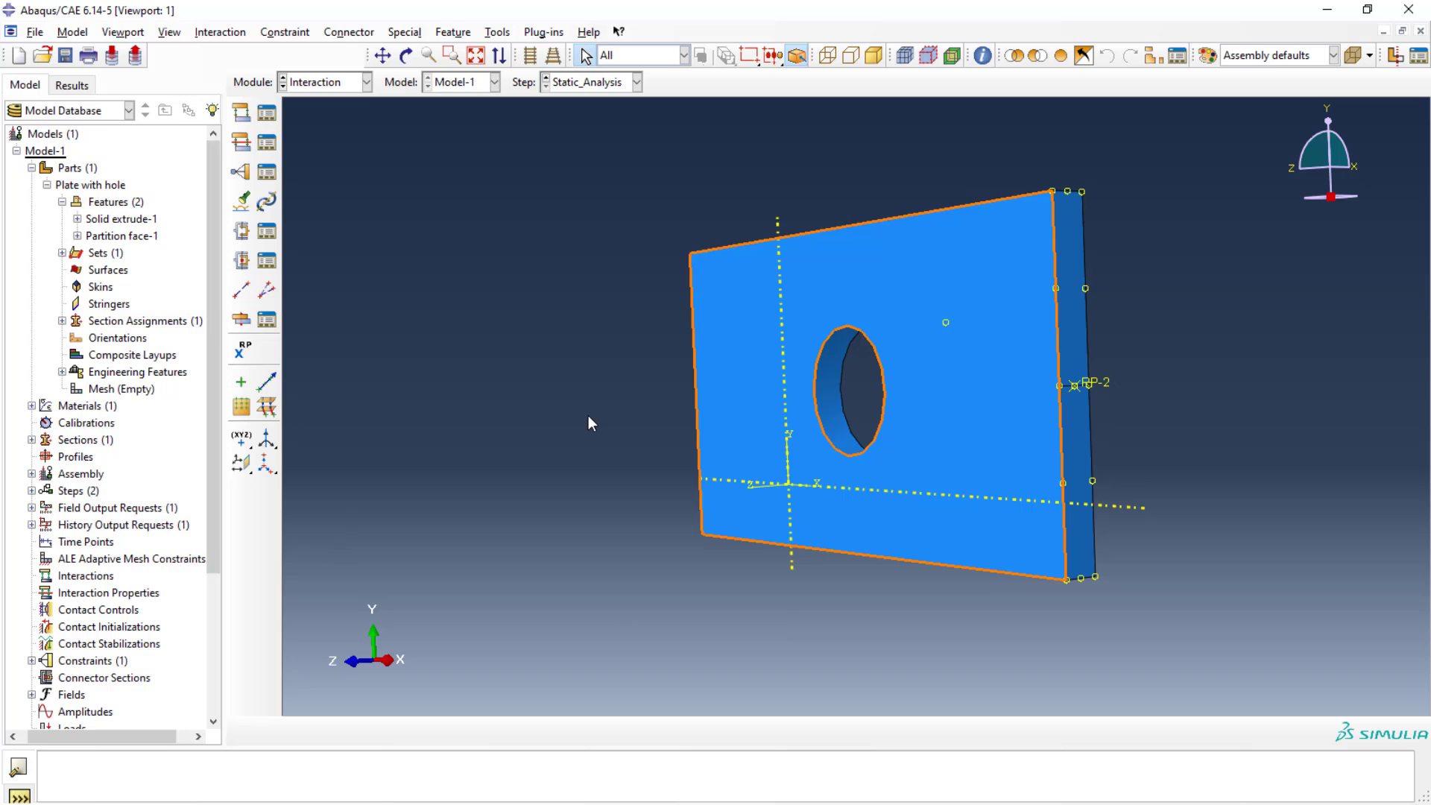
{"action": "scroll", "coordinate": [551, 447], "scroll_direction": "up", "scroll_amount": 1}
{"action": "scroll", "coordinate": [555, 451], "scroll_direction": "down", "scroll_amount": 3}
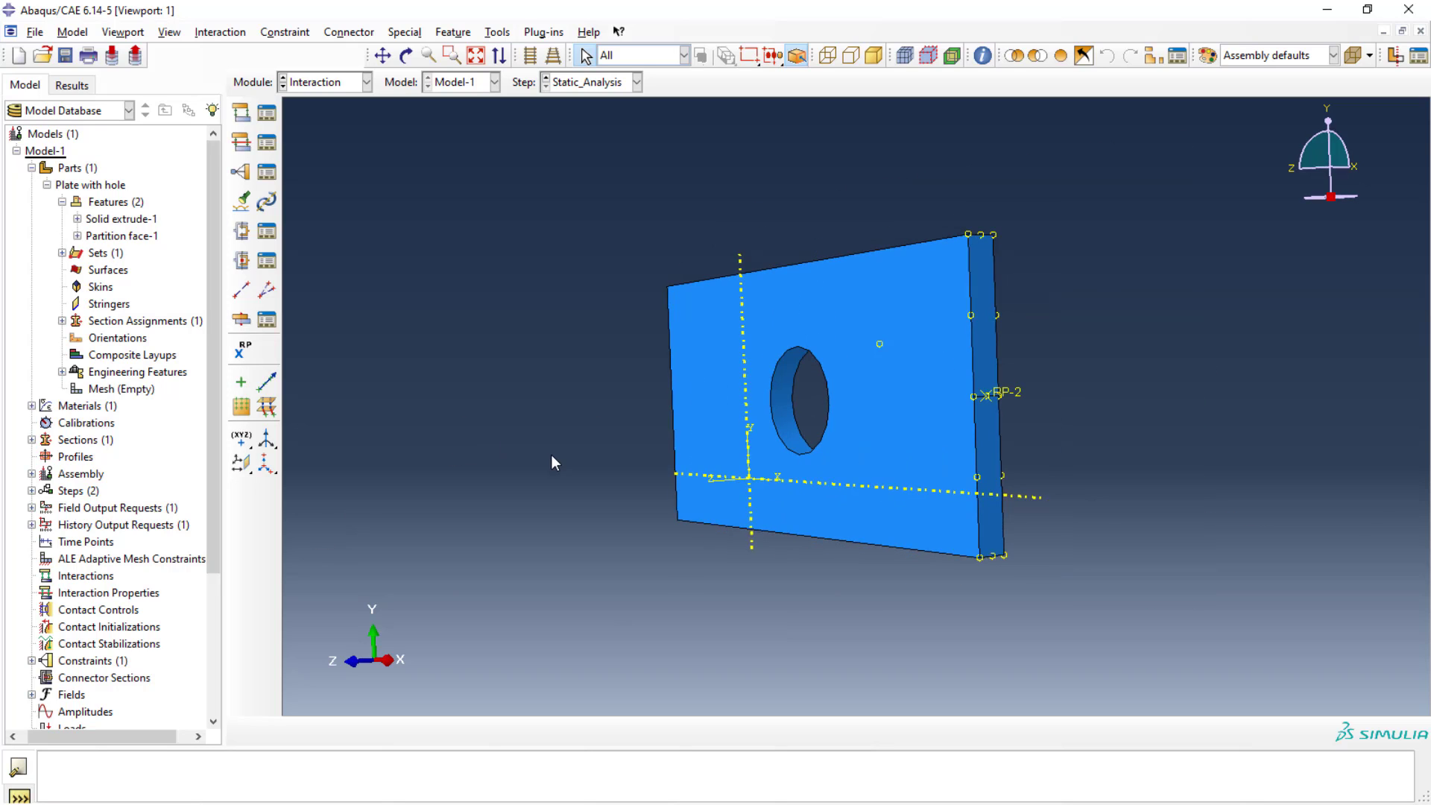
{"action": "scroll", "coordinate": [544, 463], "scroll_direction": "down", "scroll_amount": 1}
{"action": "left_click", "coordinate": [367, 83]}
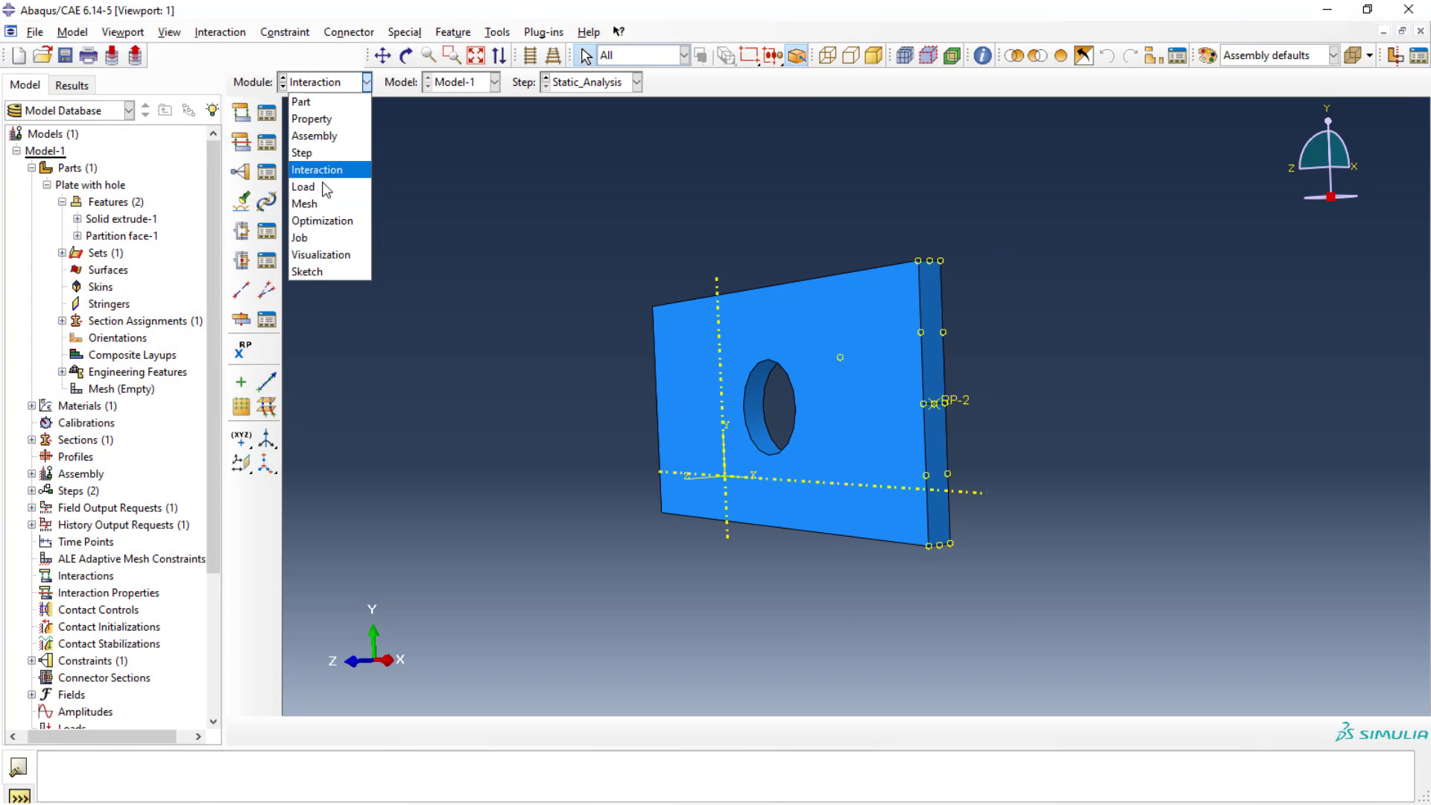
{"action": "left_click", "coordinate": [313, 186]}
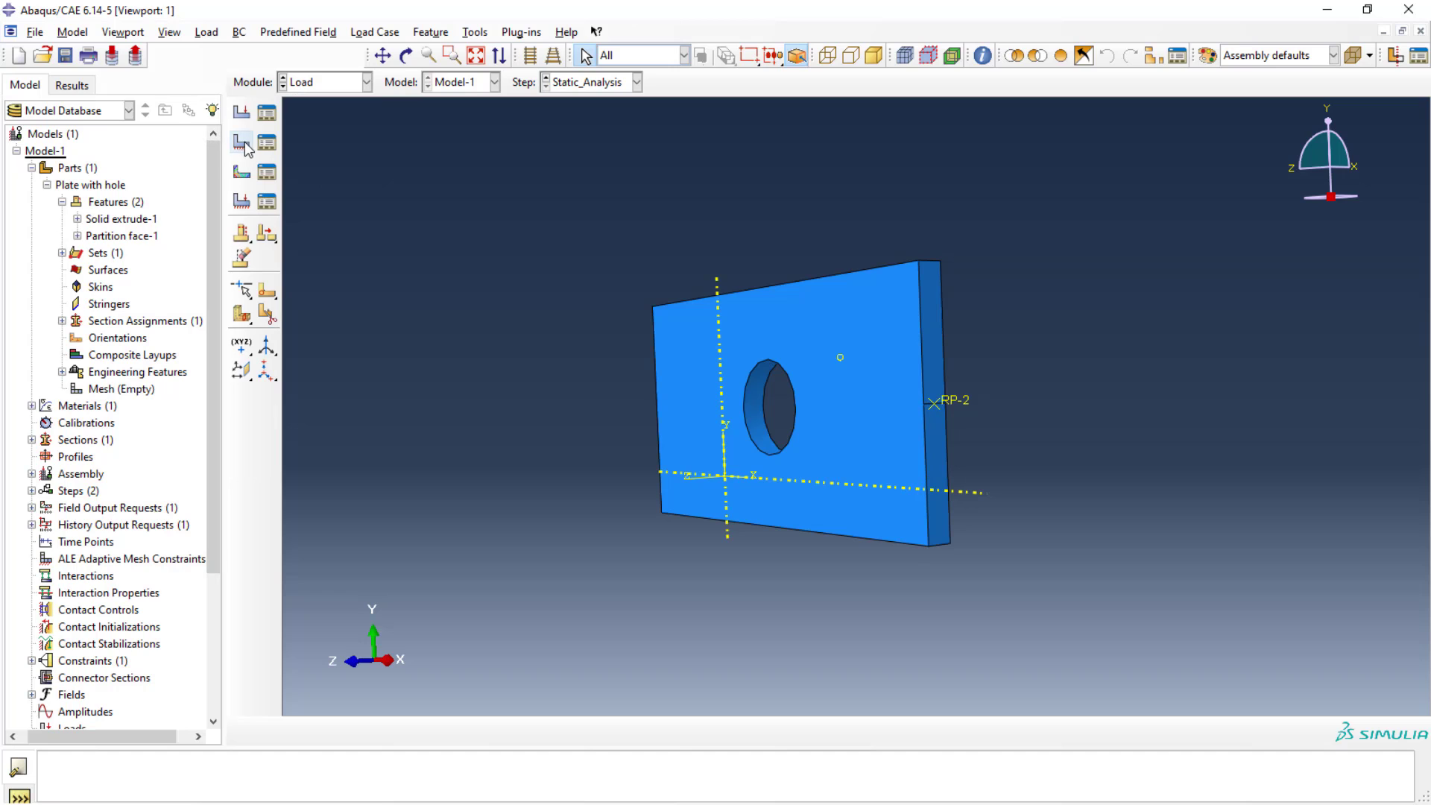
{"action": "left_click", "coordinate": [241, 114]}
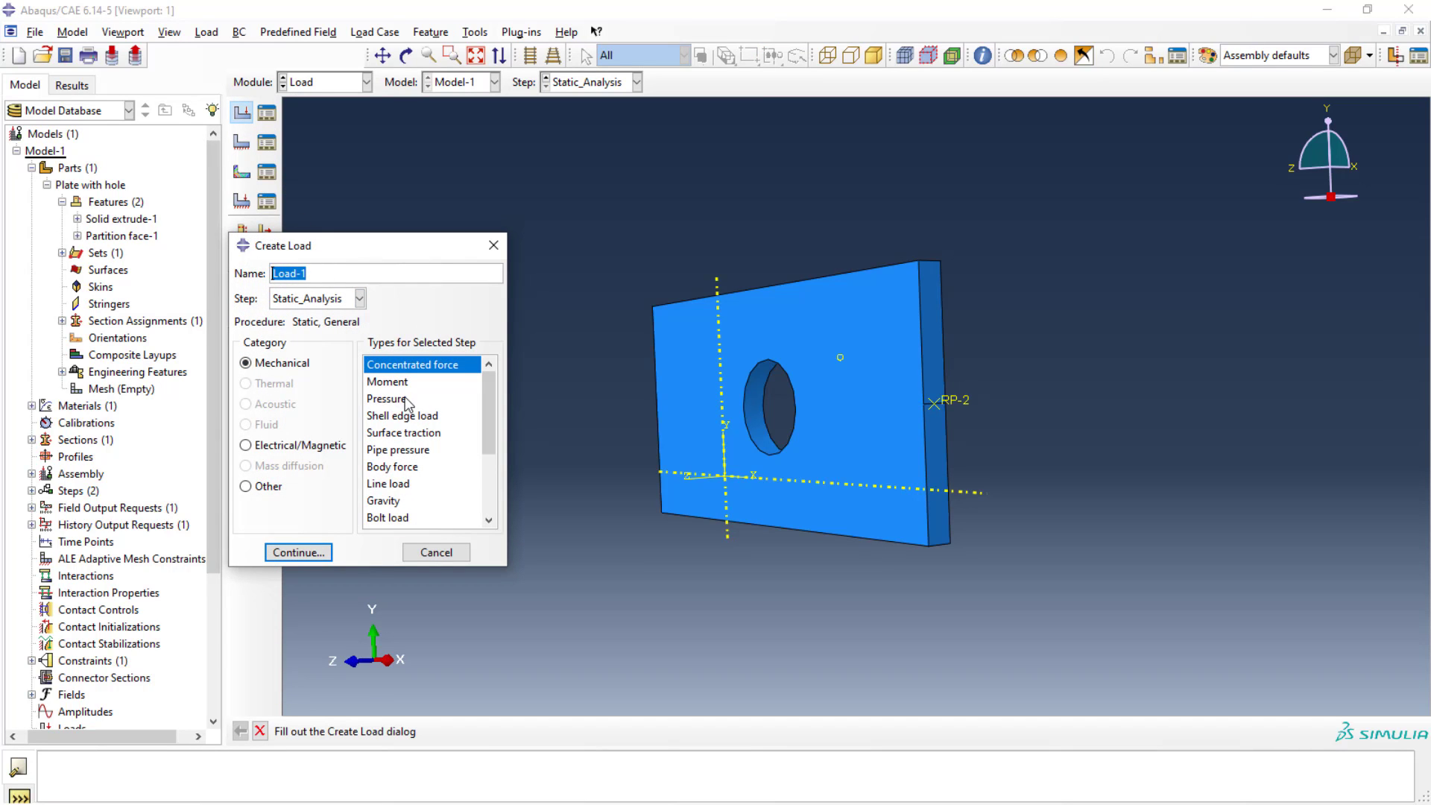
{"action": "type", "text": "Force"}
{"action": "scroll", "coordinate": [401, 518], "scroll_direction": "down", "scroll_amount": 3}
{"action": "scroll", "coordinate": [395, 477], "scroll_direction": "up", "scroll_amount": 3}
{"action": "left_click", "coordinate": [294, 556]}
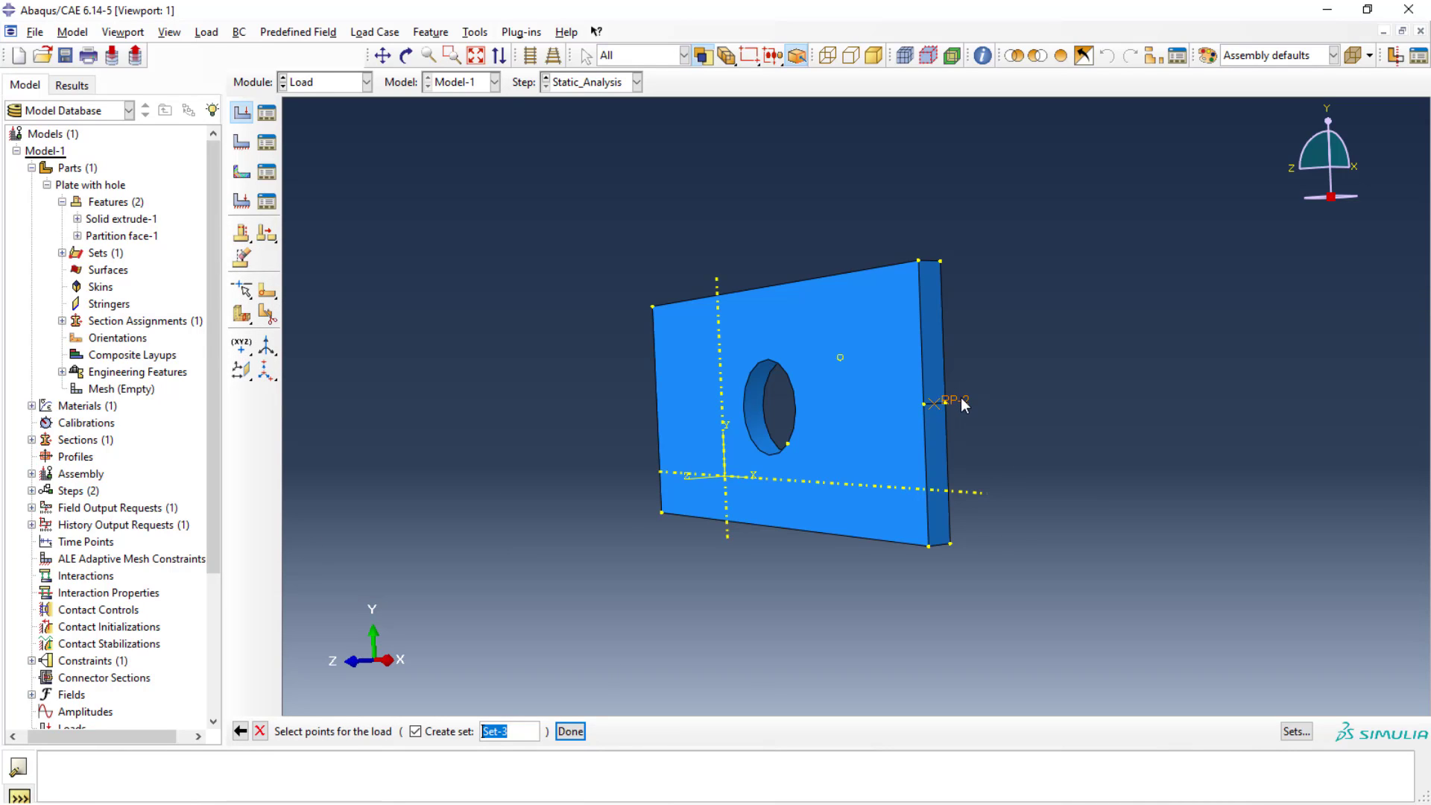
Apply the force at the end face's reference point with CF1 set to 10000
{"action": "left_click", "coordinate": [569, 731]}
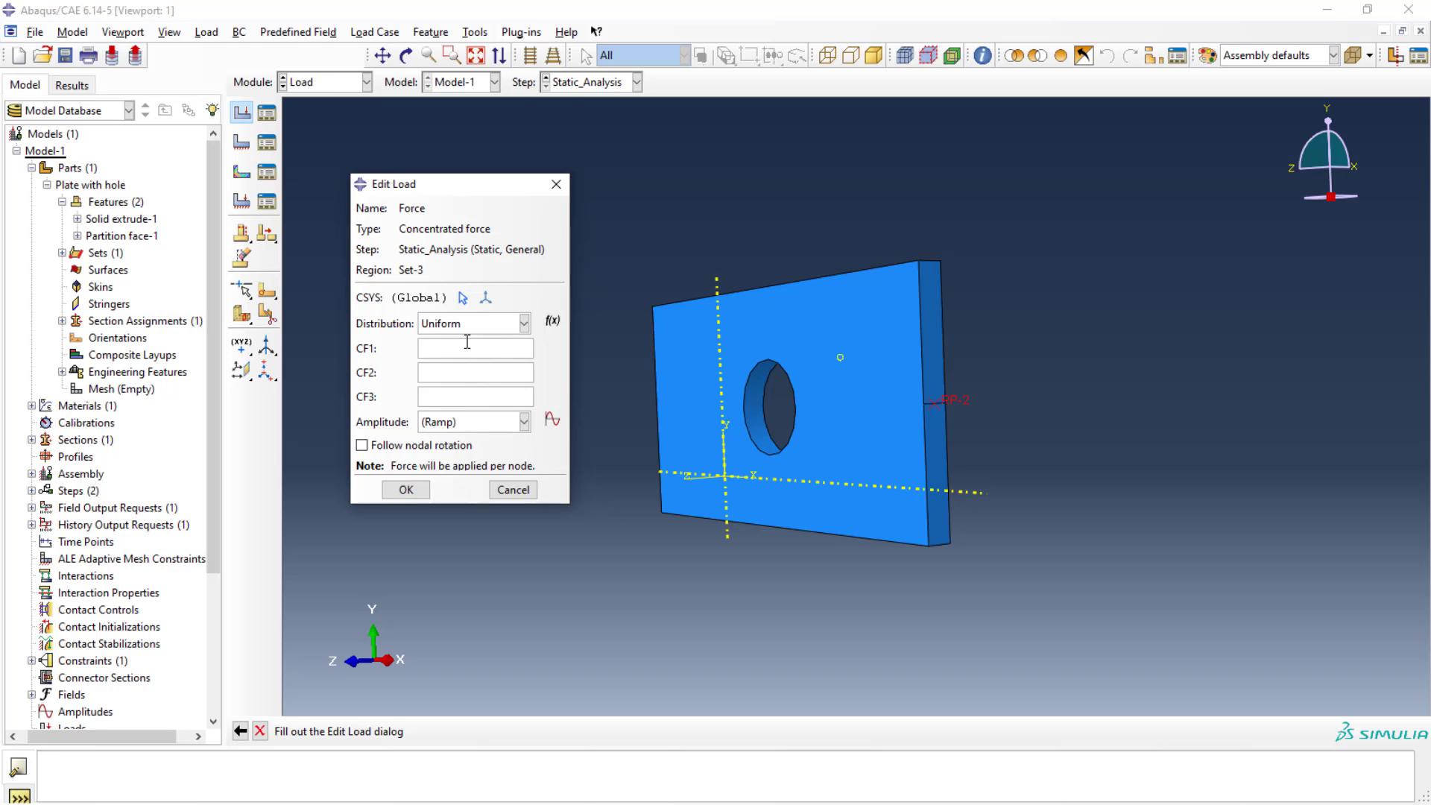
{"action": "type", "text": "10000"}
{"action": "left_click", "coordinate": [404, 491]}
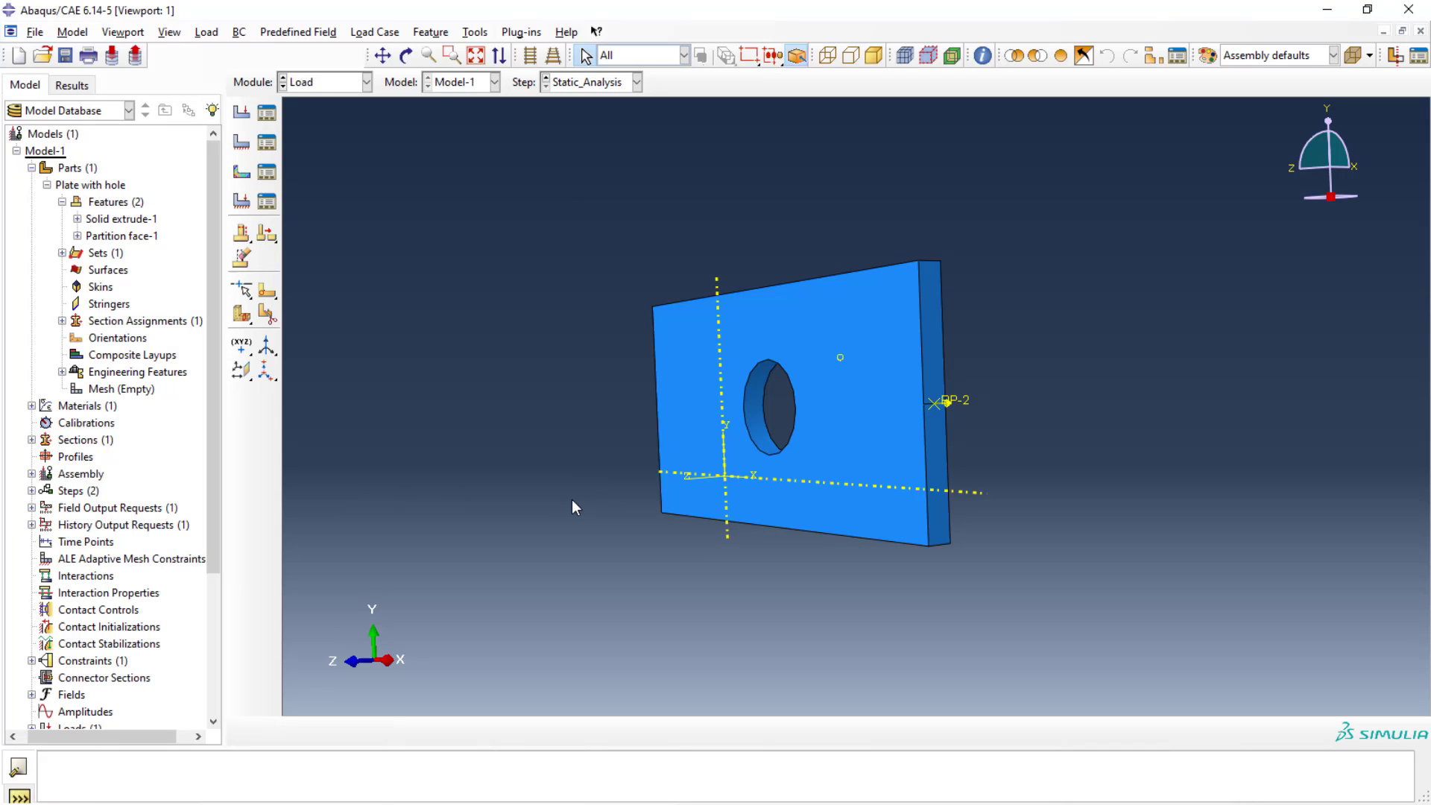
{"action": "mouse_move", "coordinate": [685, 406]}
{"action": "middle_mouse_down", "text": "ctrl+alt"}
{"action": "mouse_move", "coordinate": [831, 410]}
{"action": "mouse_move", "coordinate": [697, 423]}
{"action": "middle_mouse_up", "text": "ctrl+alt"}
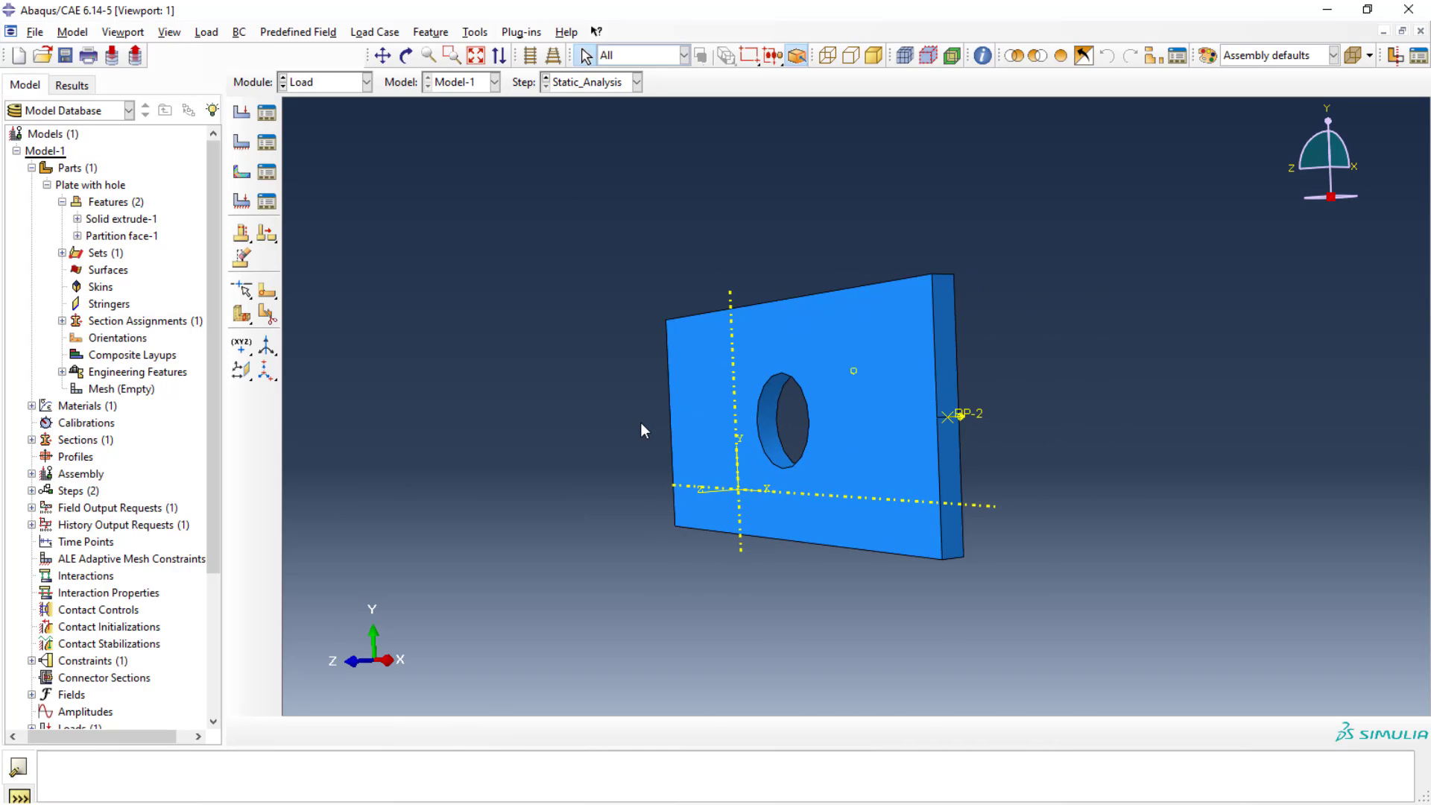
Fix the end face opposite the reference point with an ENCASTRE boundary condition in the Static_Analysis step
{"action": "left_click_drag", "start_coordinate": [643, 431], "coordinate": [680, 466], "text": "ctrl+alt"}
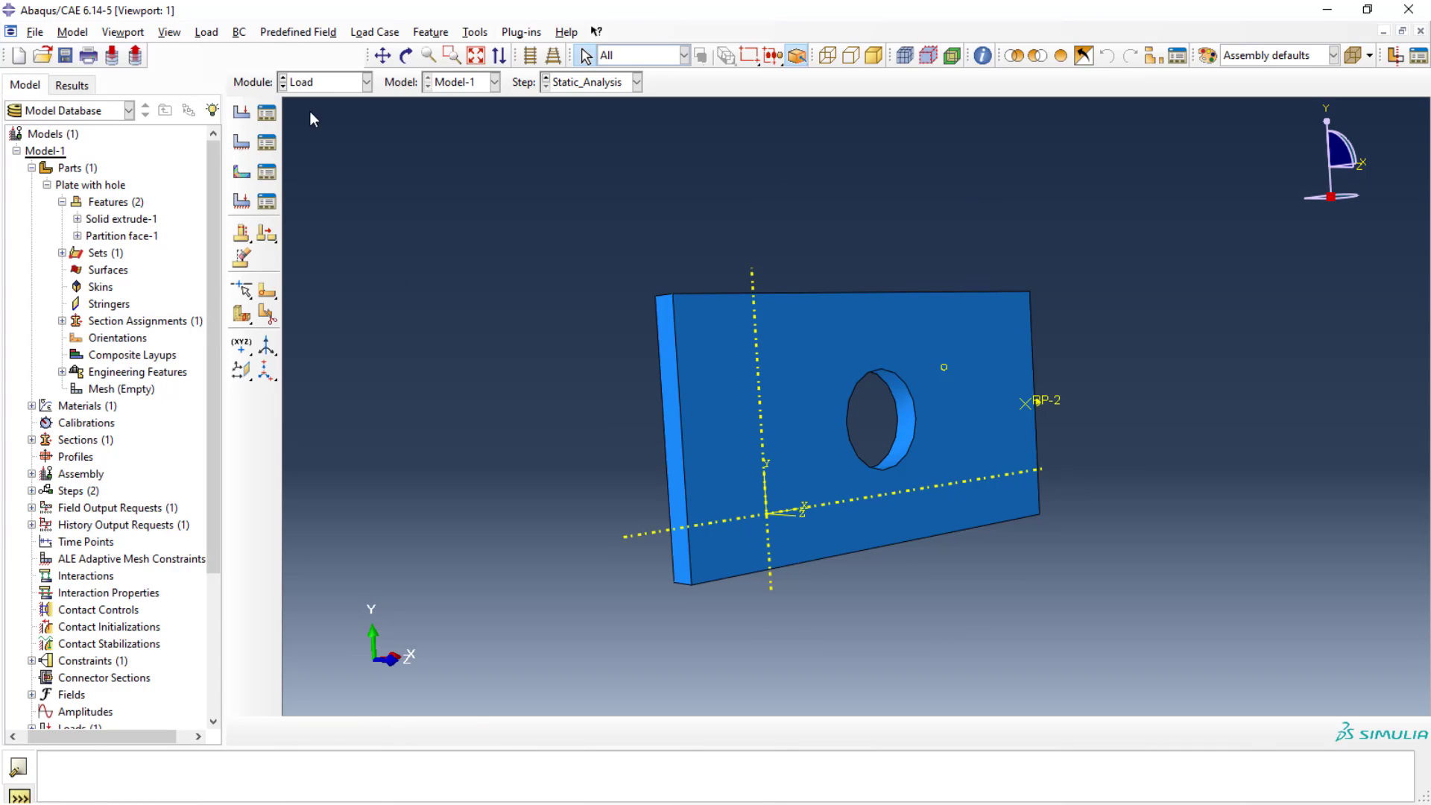
{"action": "left_click", "coordinate": [240, 142]}
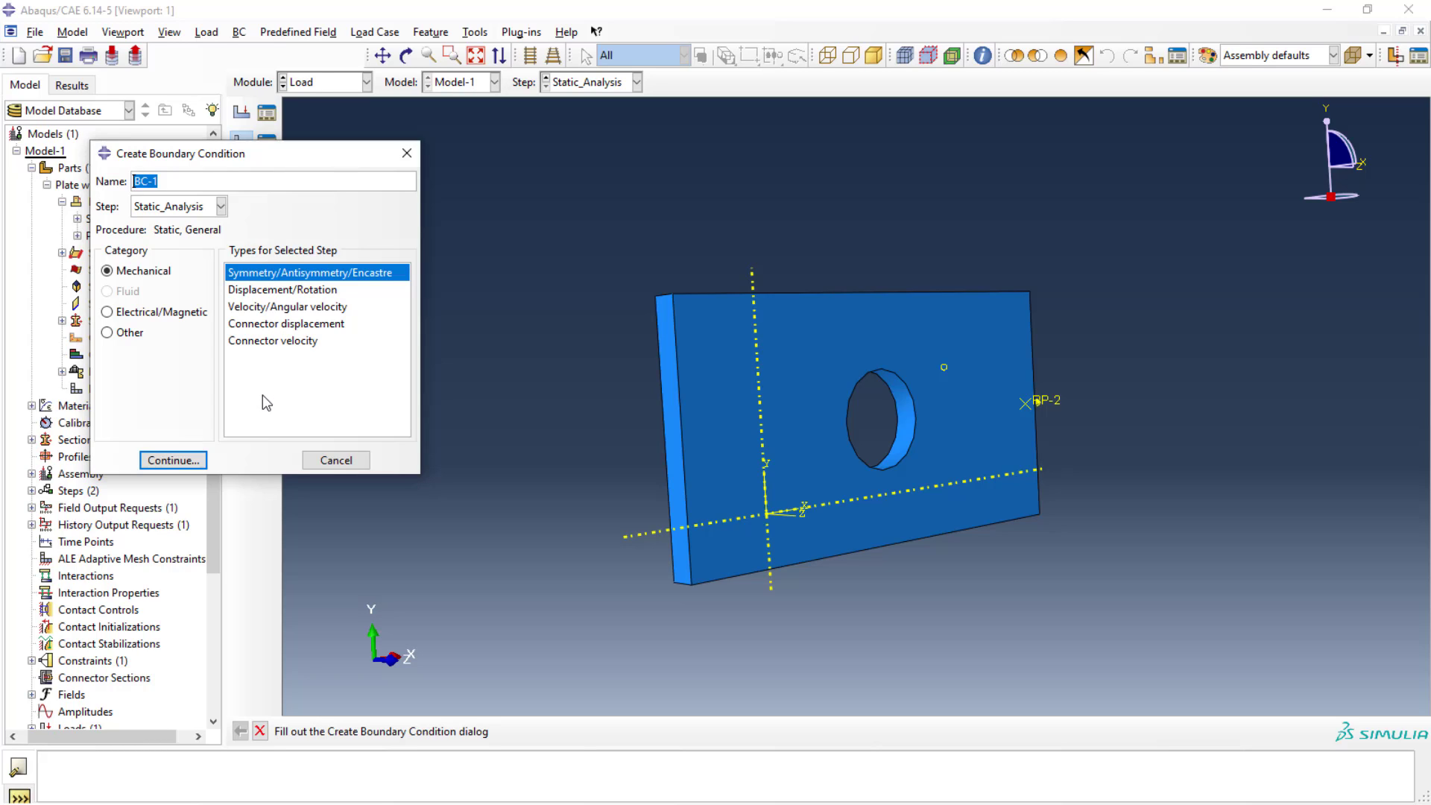
{"action": "left_click", "coordinate": [177, 460]}
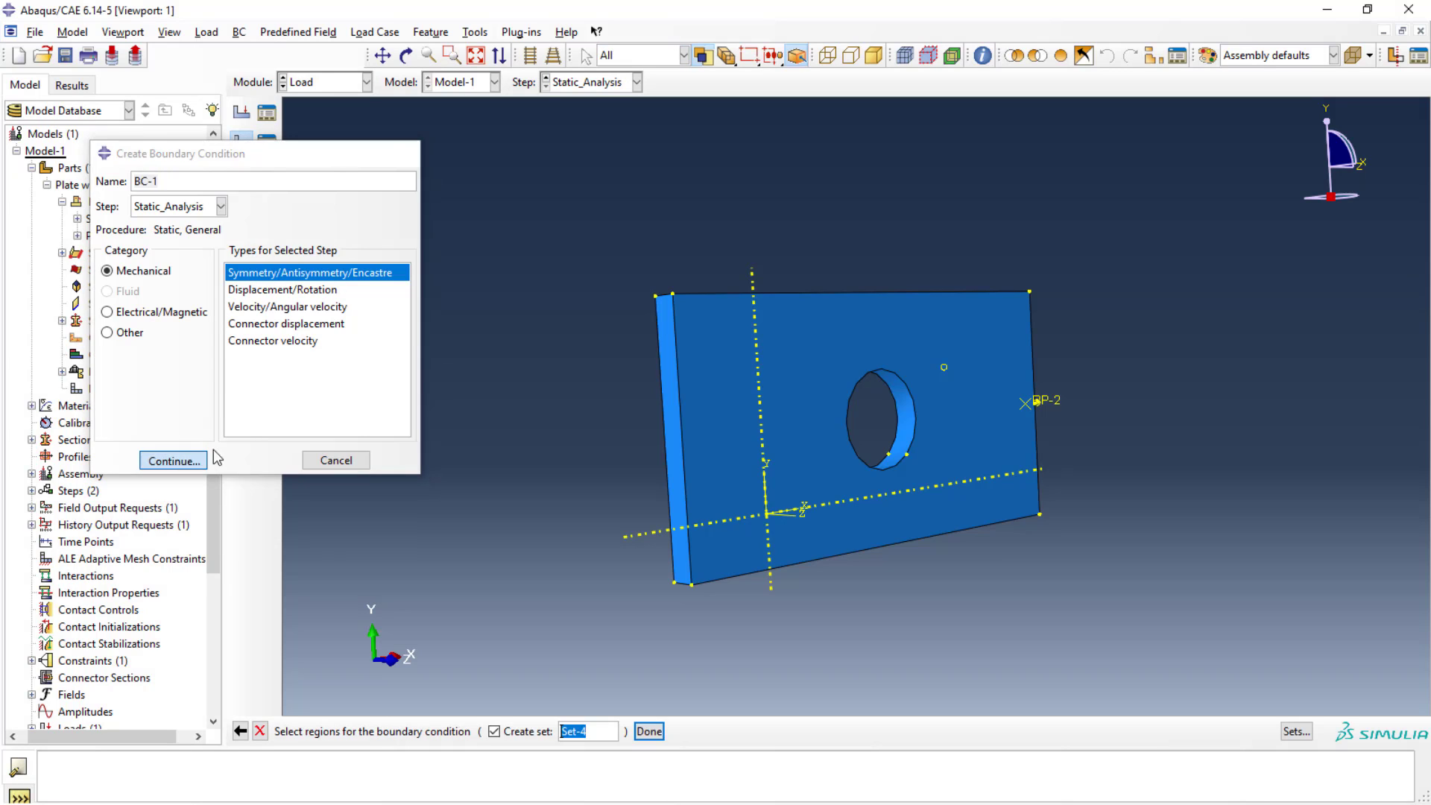
{"action": "left_click", "coordinate": [666, 349]}
{"action": "left_click", "coordinate": [649, 732]}
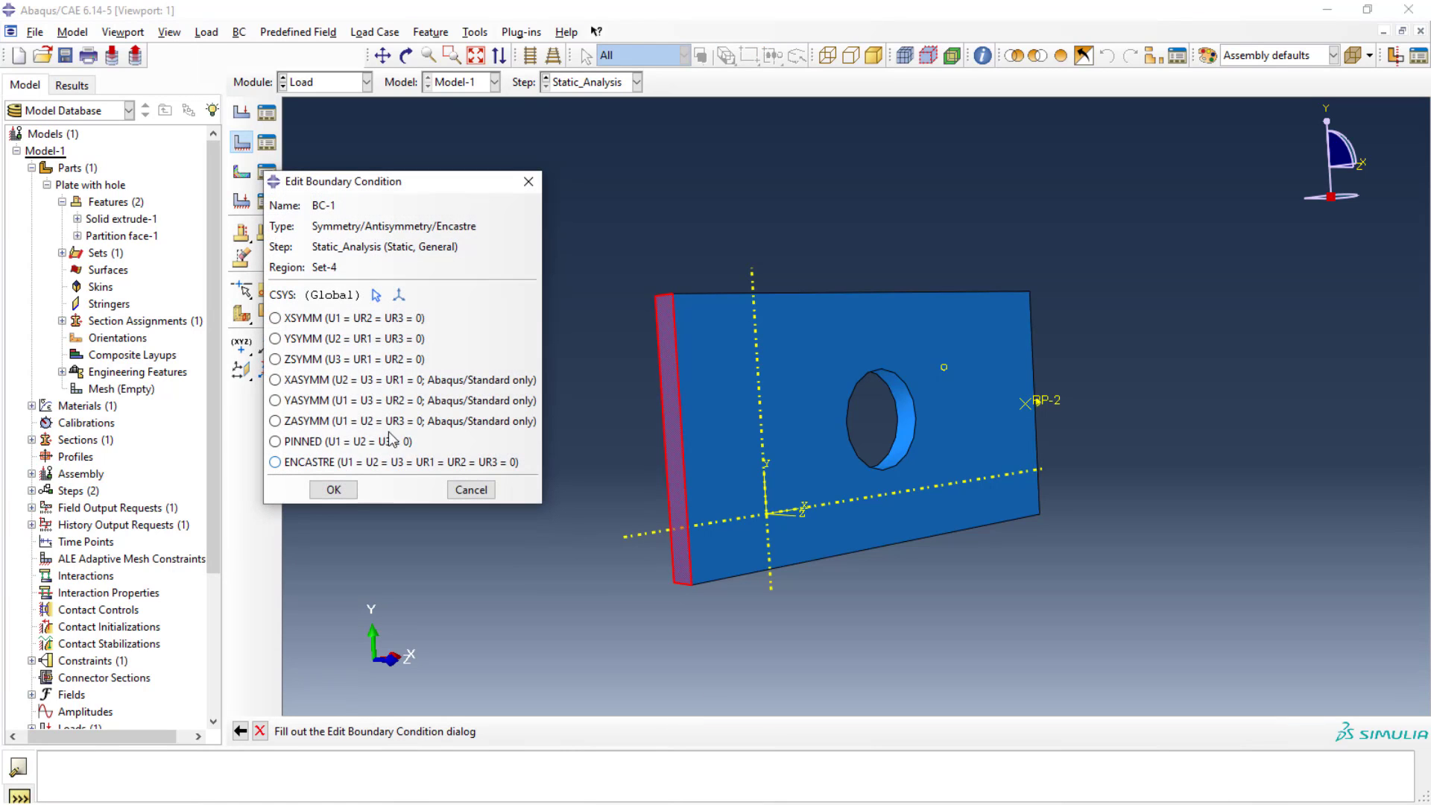
{"action": "left_click", "coordinate": [300, 462]}
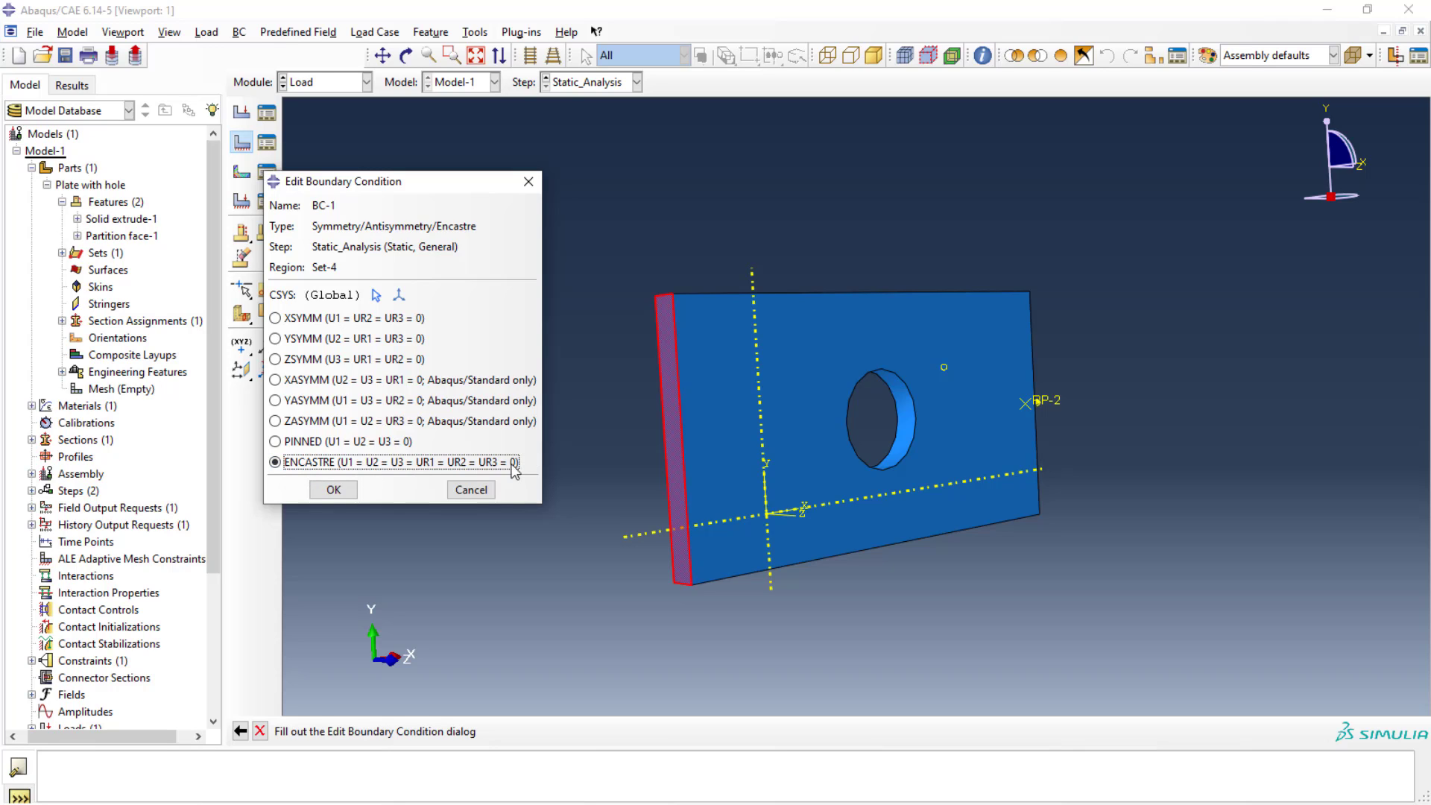
{"action": "left_click", "coordinate": [336, 490]}
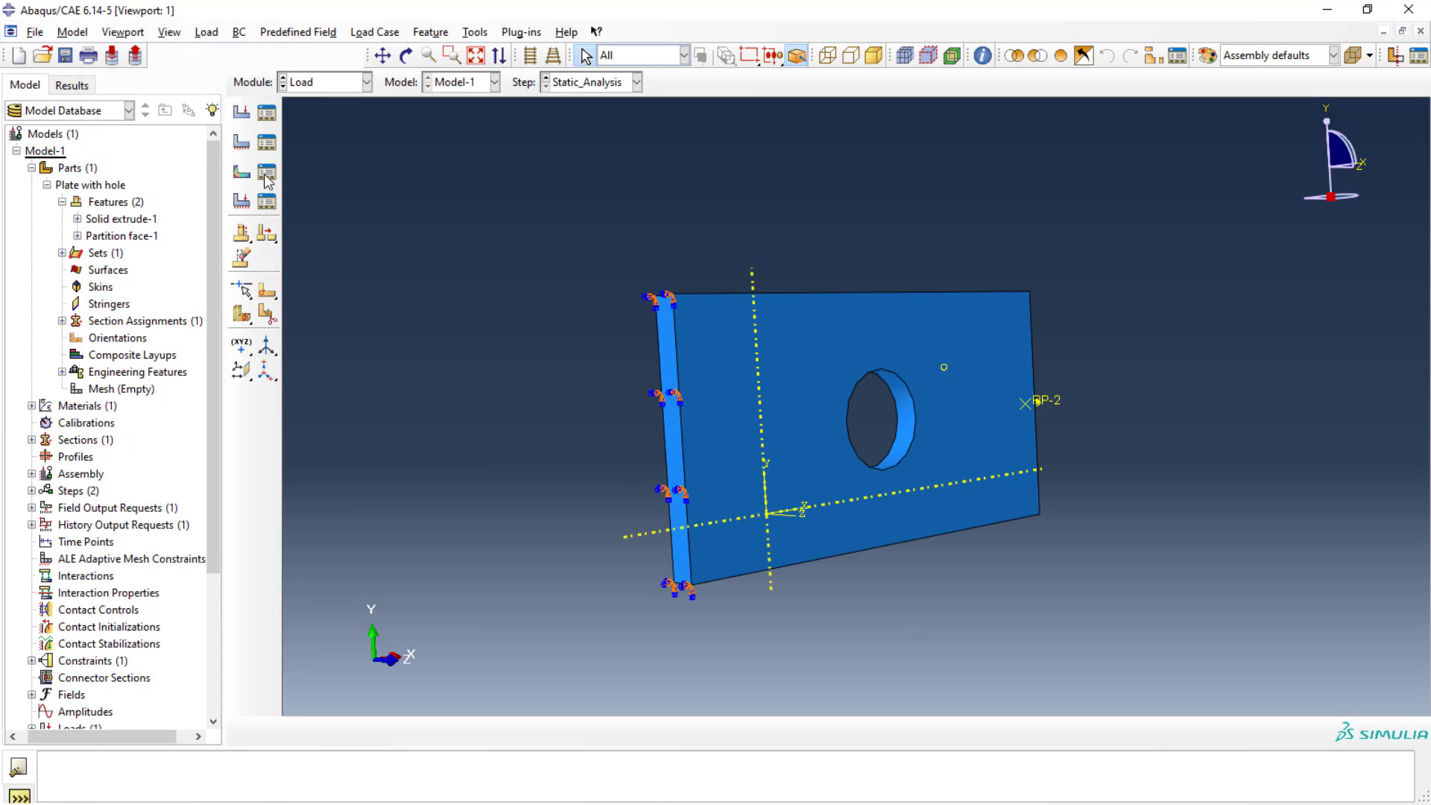
{"action": "left_click", "coordinate": [250, 144]}
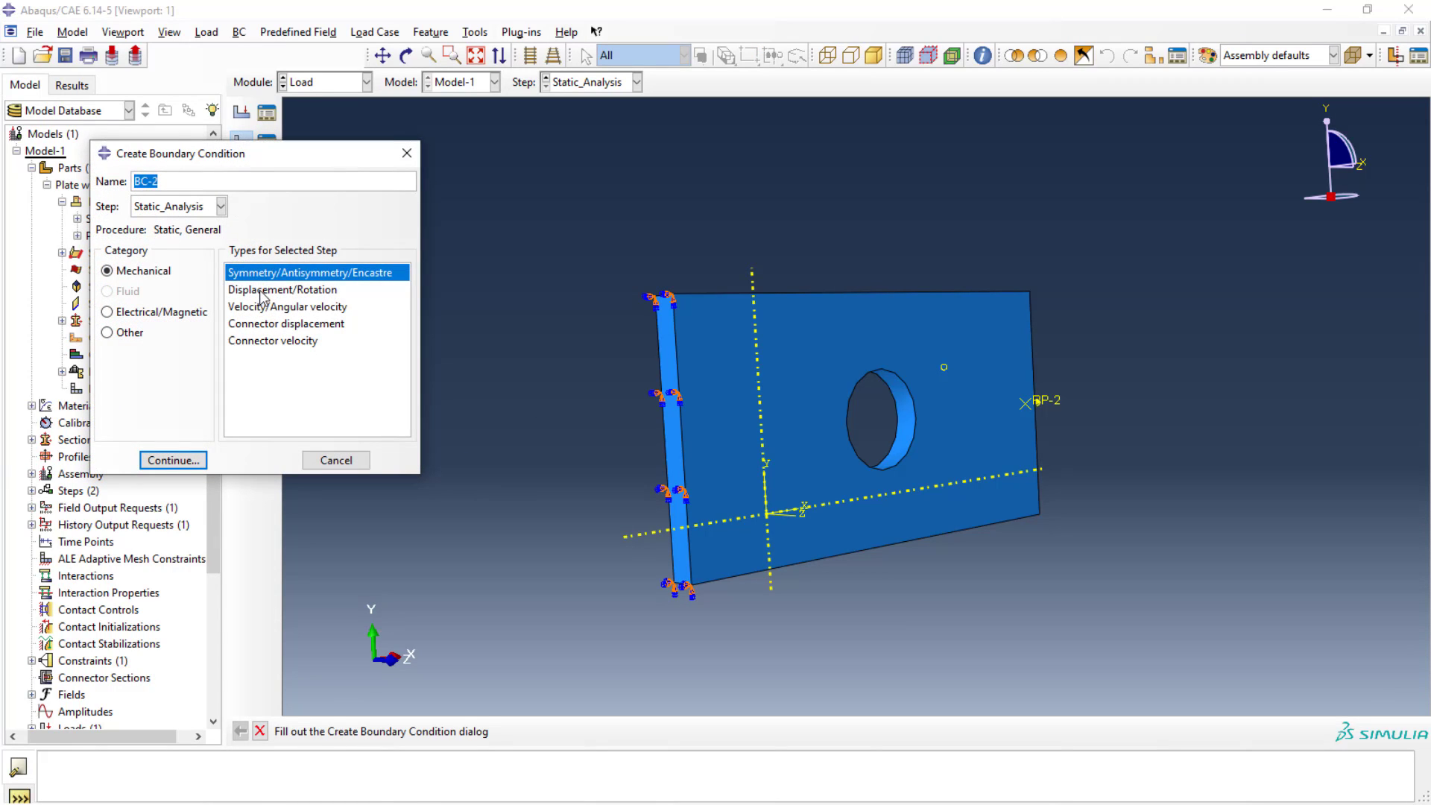
{"action": "left_click", "coordinate": [241, 293]}
{"action": "left_click", "coordinate": [174, 460]}
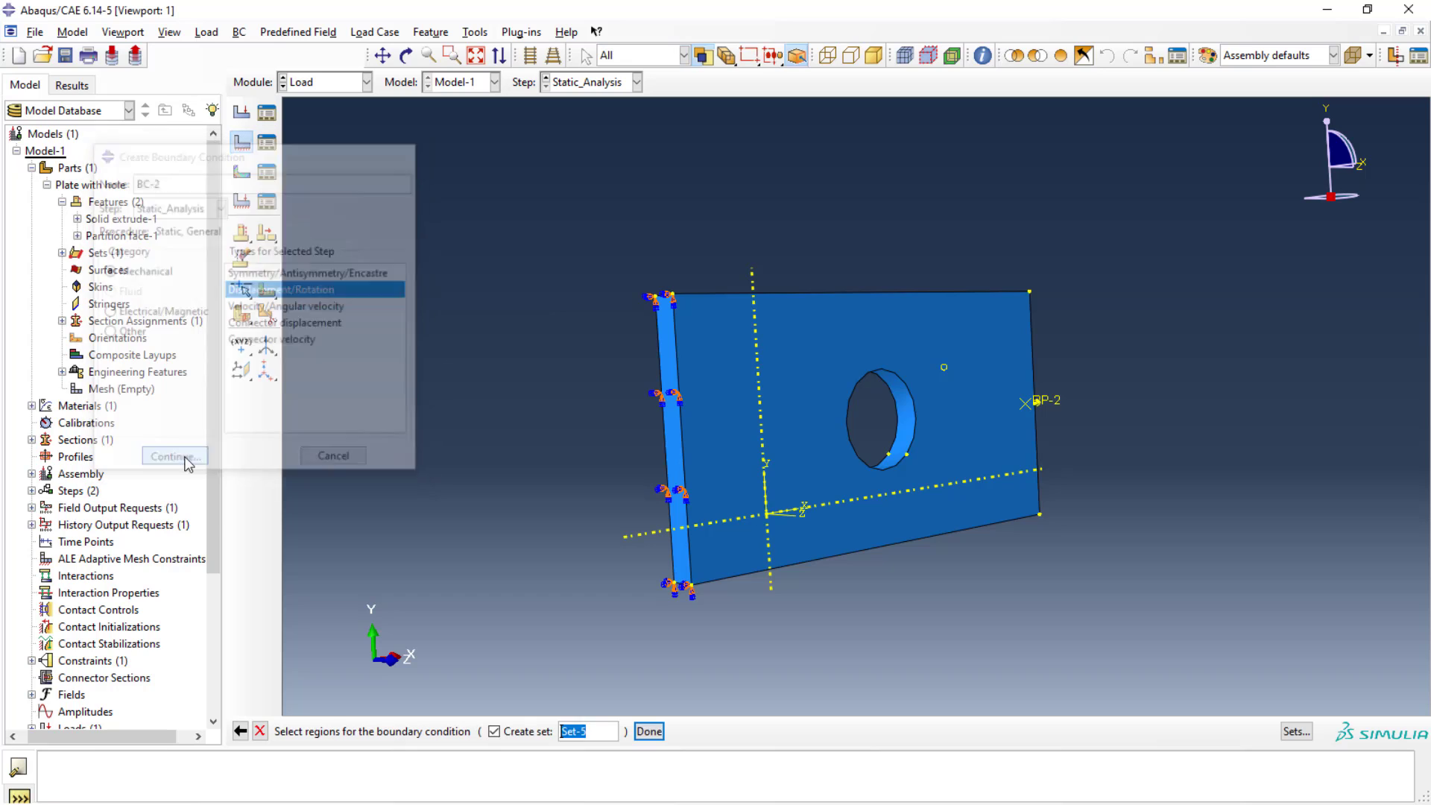
{"action": "left_click", "coordinate": [677, 458]}
{"action": "left_click", "coordinate": [649, 731]}
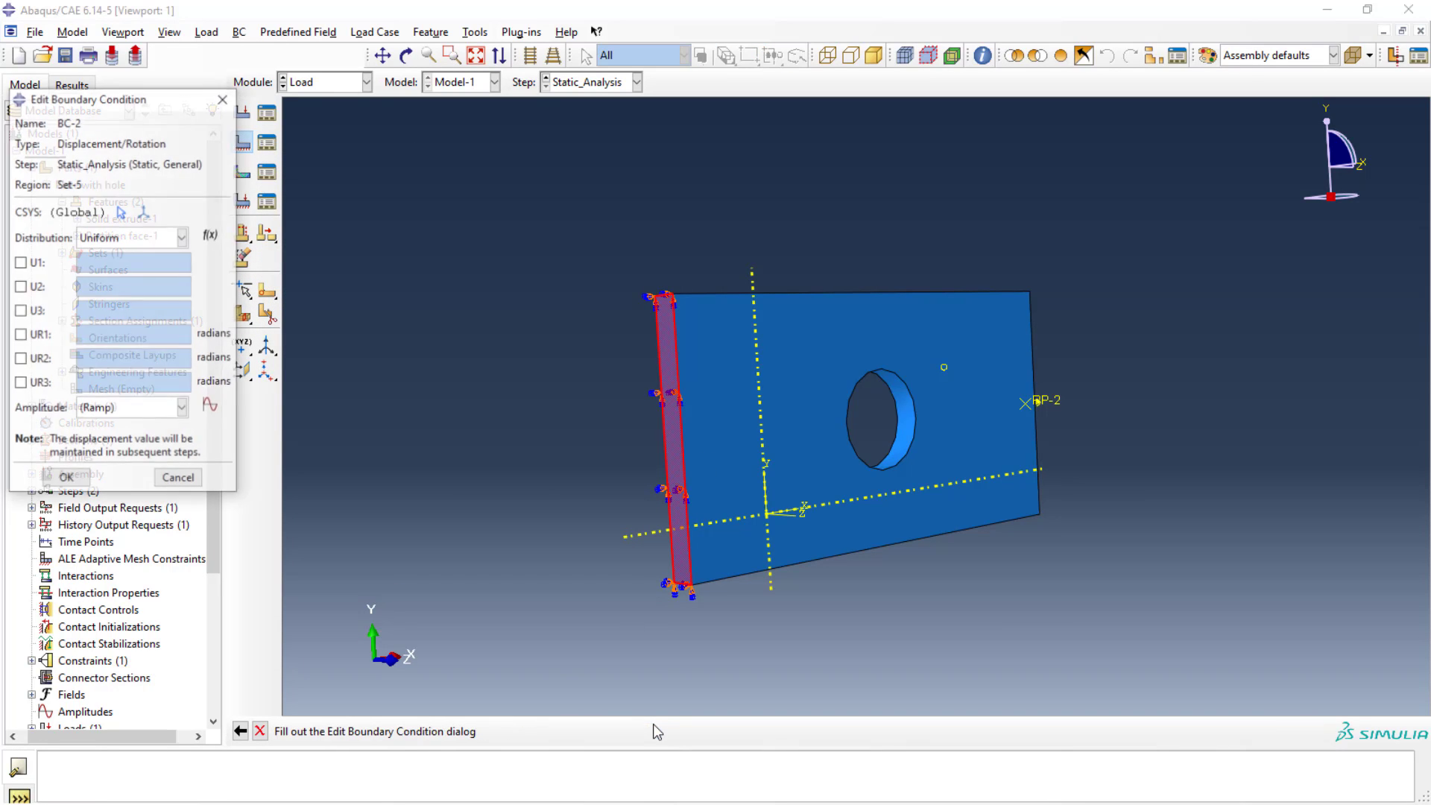
{"action": "left_click", "coordinate": [20, 263]}
{"action": "left_click", "coordinate": [21, 287]}
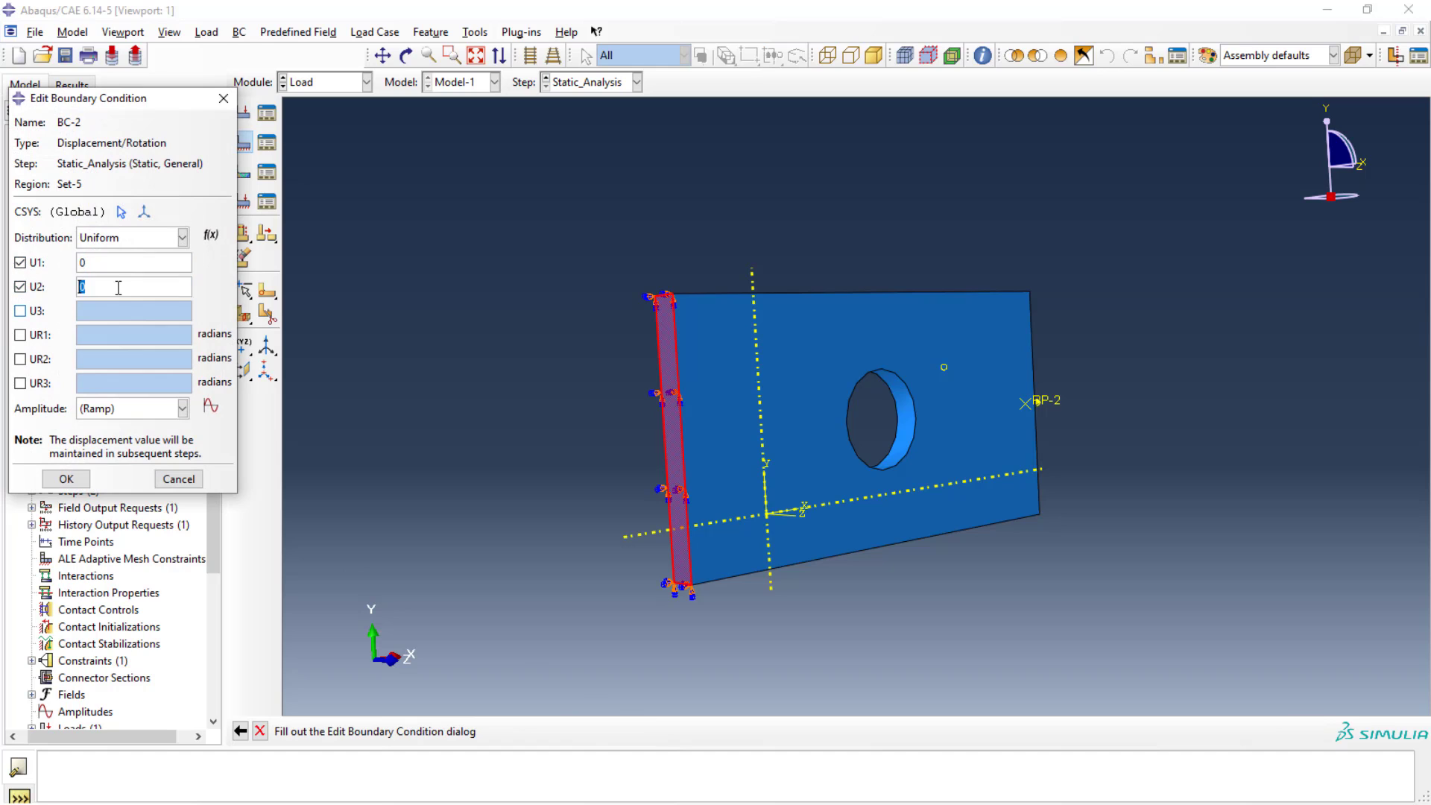
{"action": "left_click", "coordinate": [179, 478]}
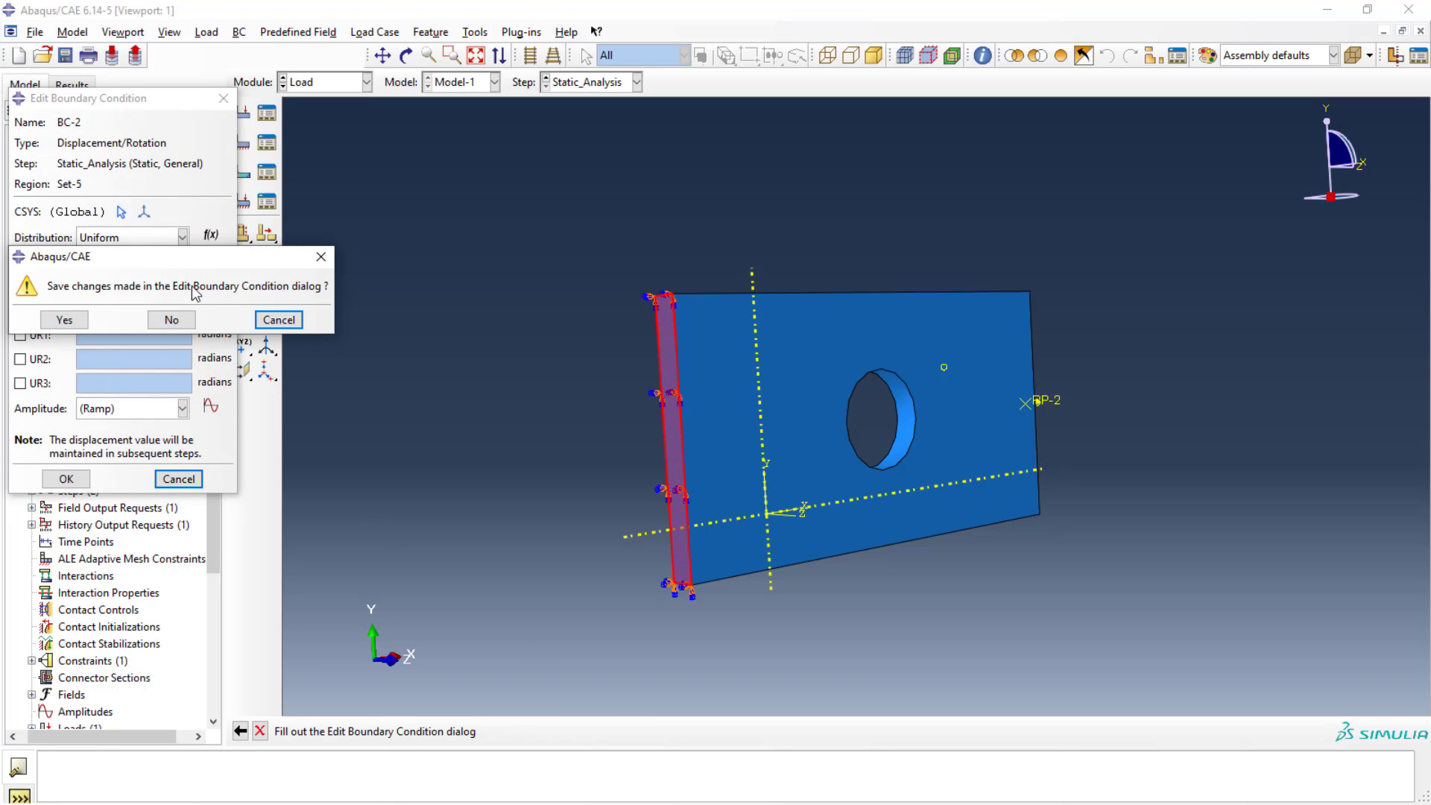
{"action": "left_click", "coordinate": [171, 319]}
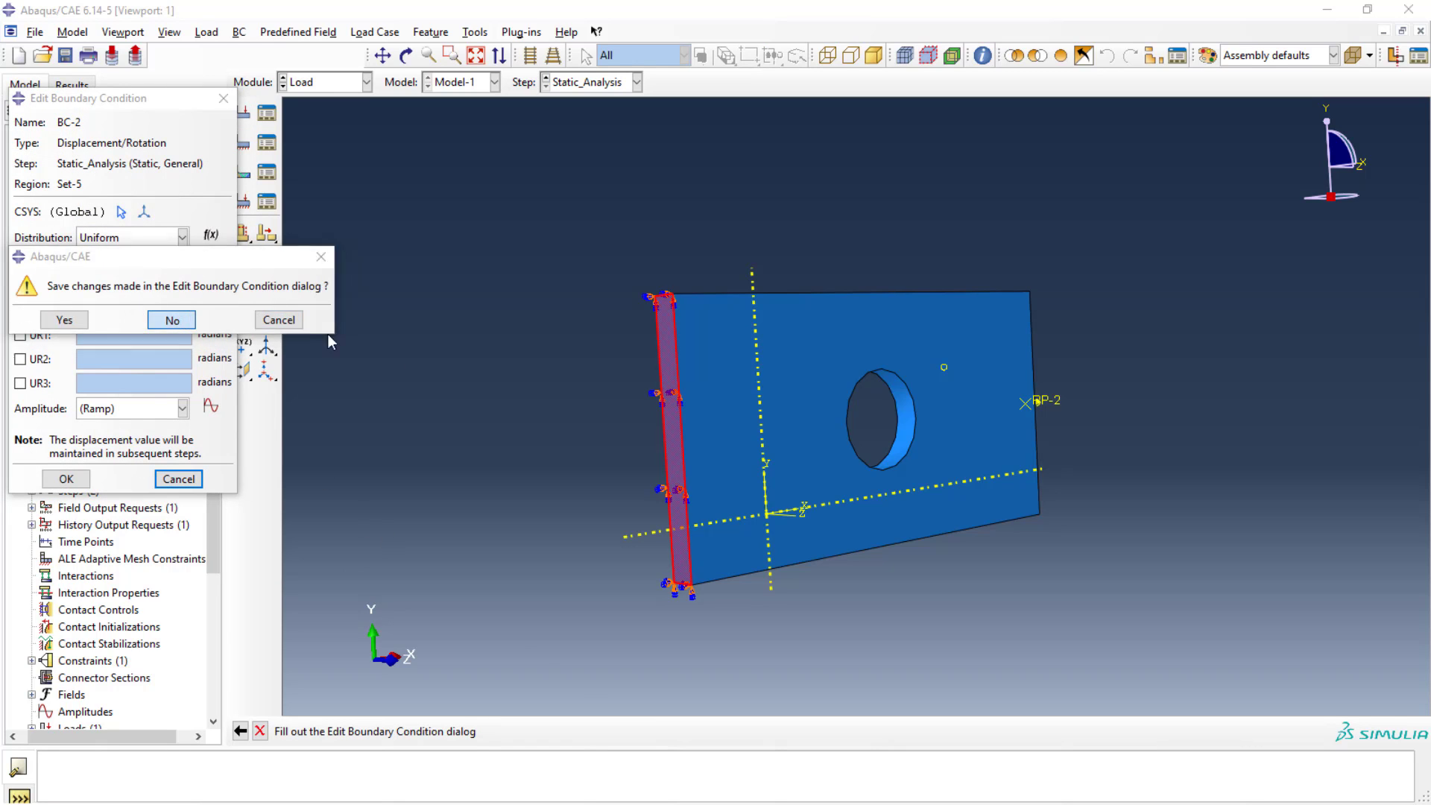
Switch to the Mesh module and open the Plate with hole part for meshing
{"action": "scroll", "coordinate": [96, 537], "scroll_direction": "down", "scroll_amount": 4}
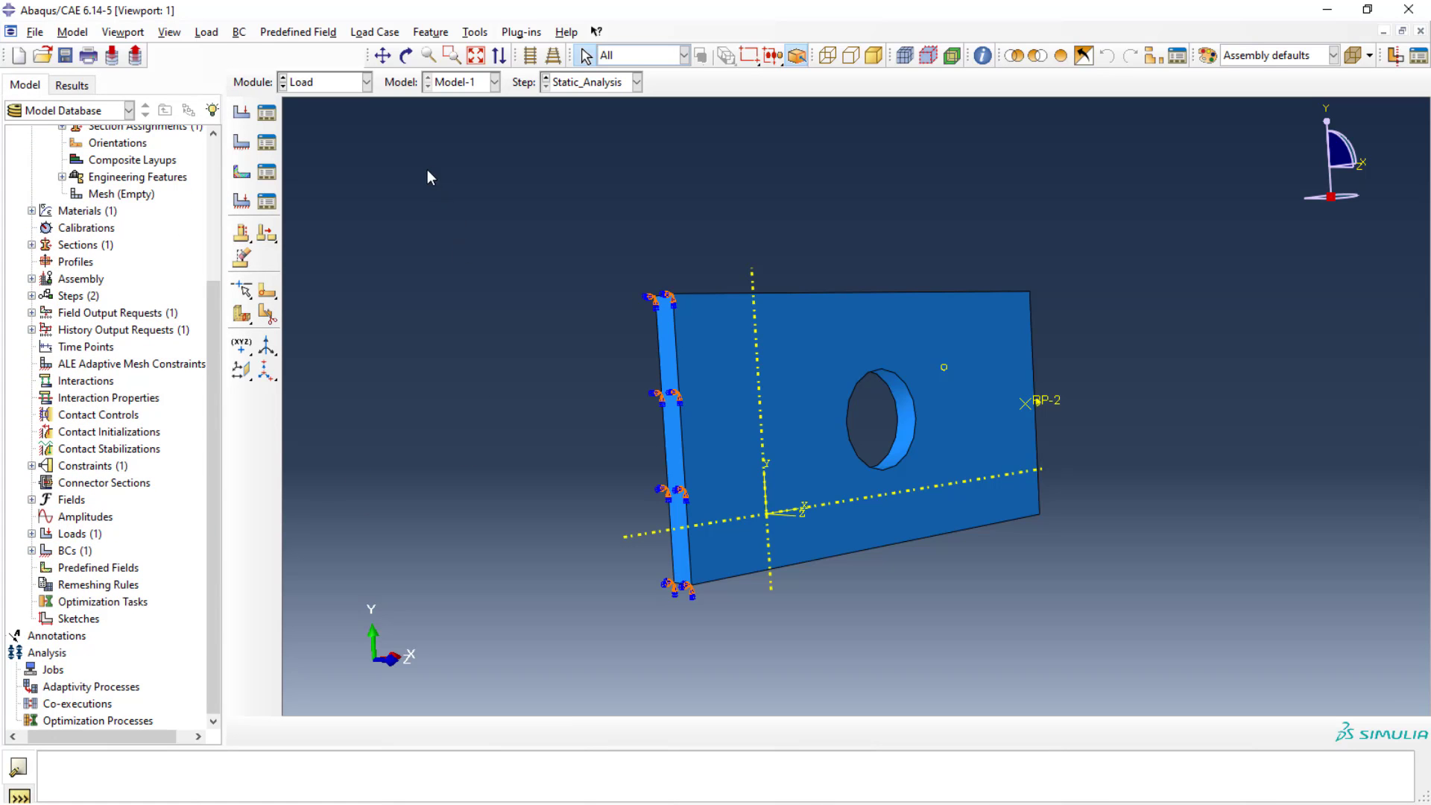
{"action": "left_click", "coordinate": [367, 82]}
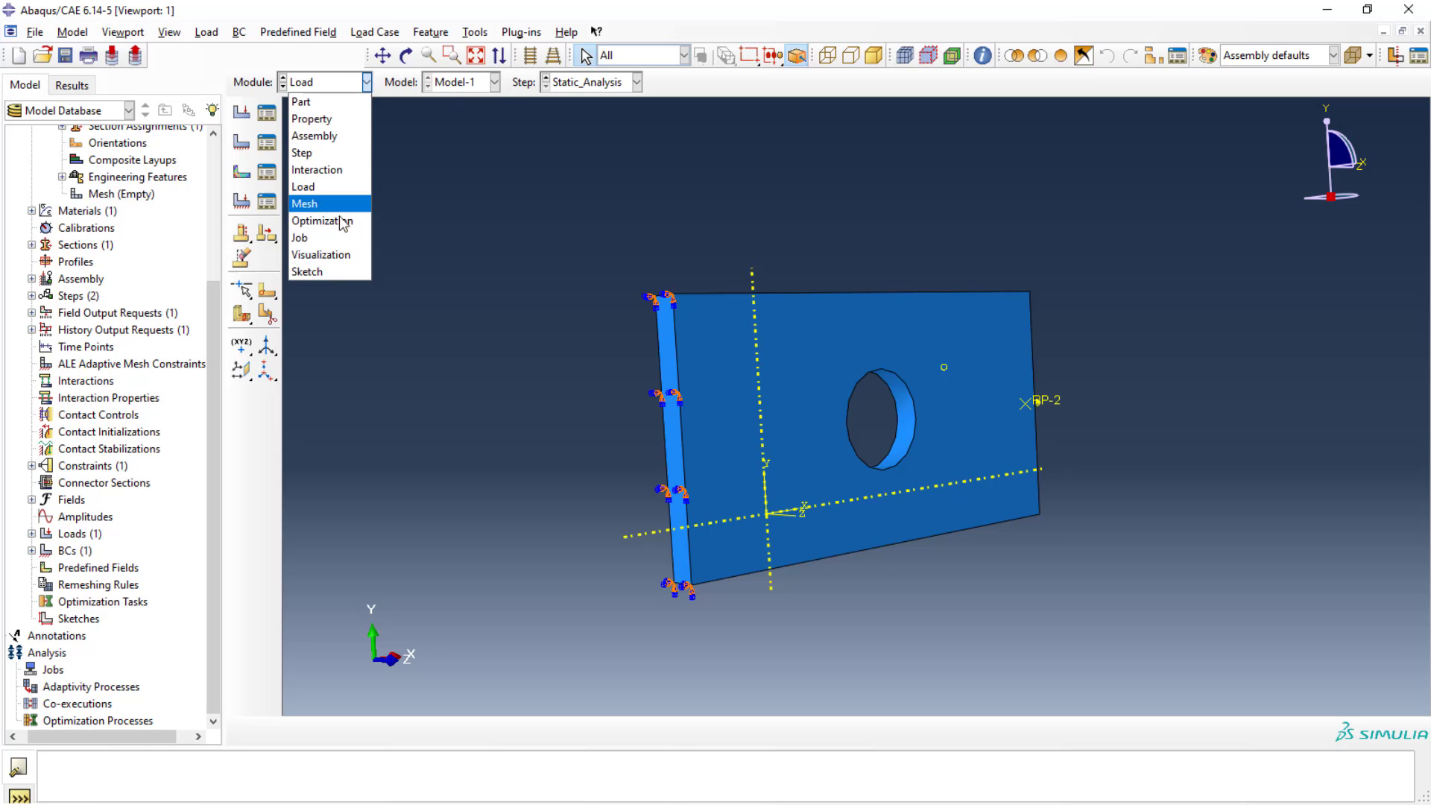
{"action": "left_click", "coordinate": [321, 205]}
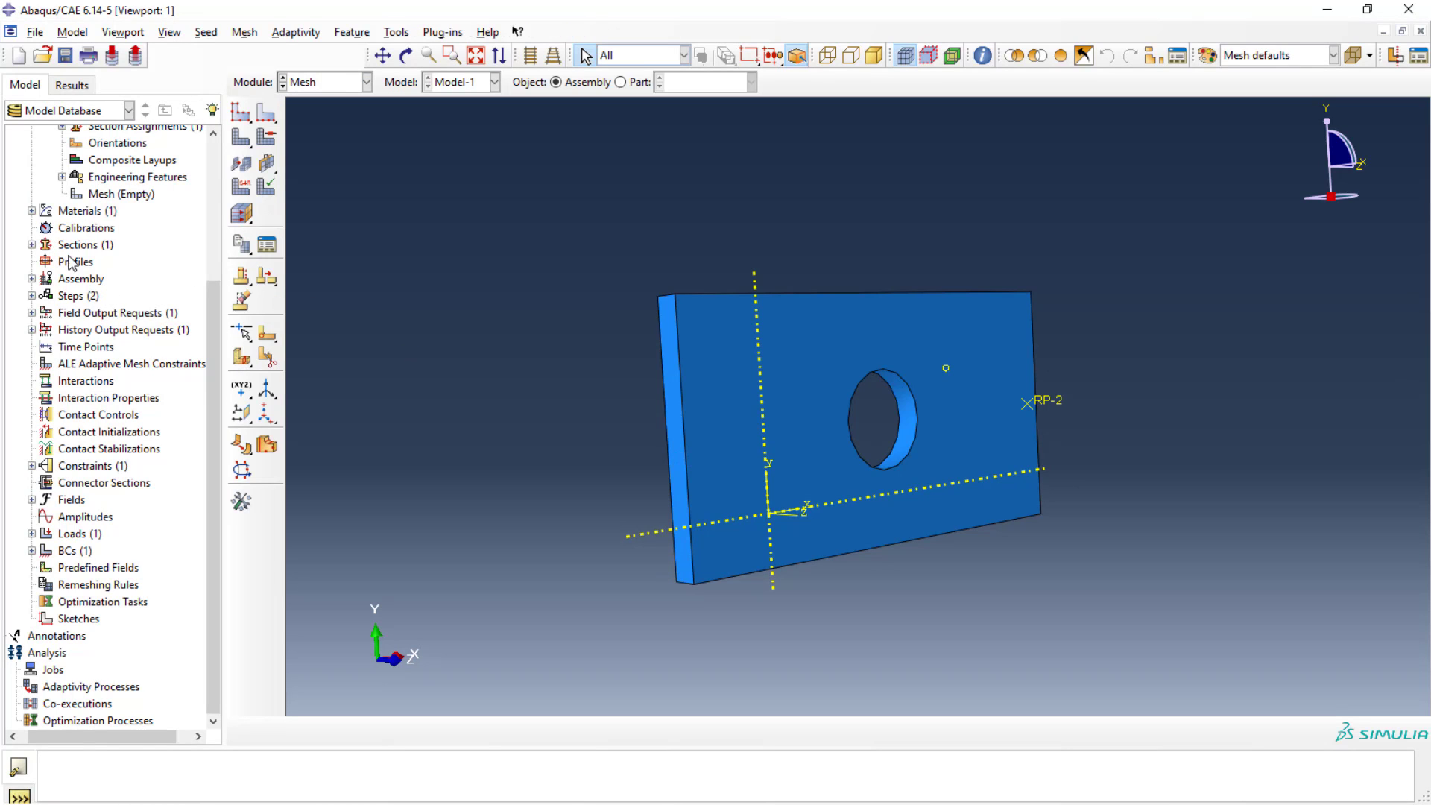
{"action": "scroll", "coordinate": [89, 298], "scroll_direction": "up", "scroll_amount": 4}
{"action": "double_click", "coordinate": [111, 389]}
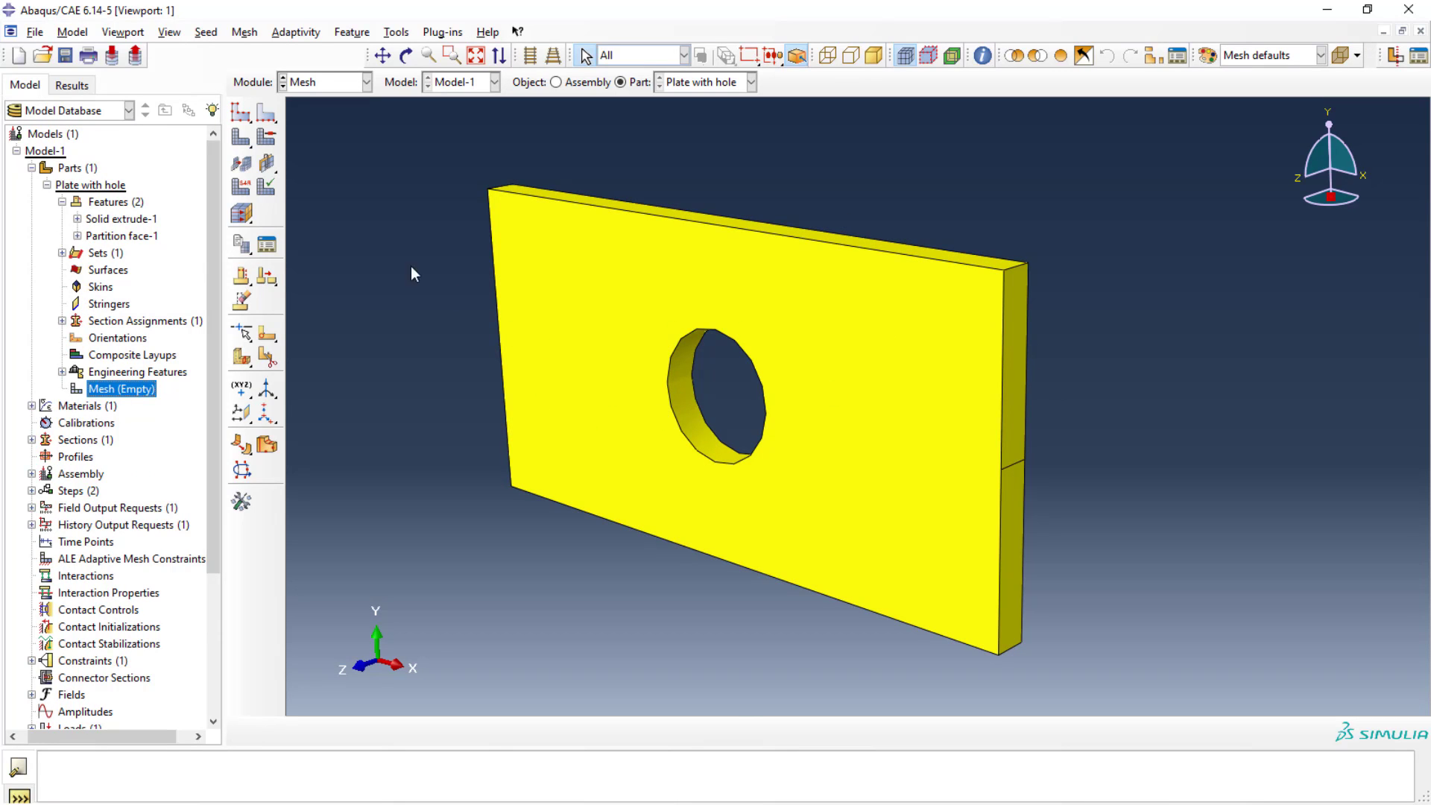
Set the plate's mesh controls to Tet element shape with the Free technique and the default algorithm
{"action": "left_click", "coordinate": [266, 138]}
{"action": "mouse_move", "coordinate": [424, 214]}
{"action": "left_mouse_down"}
{"action": "mouse_move", "coordinate": [451, 210]}
{"action": "mouse_move", "coordinate": [425, 211]}
{"action": "left_mouse_up"}
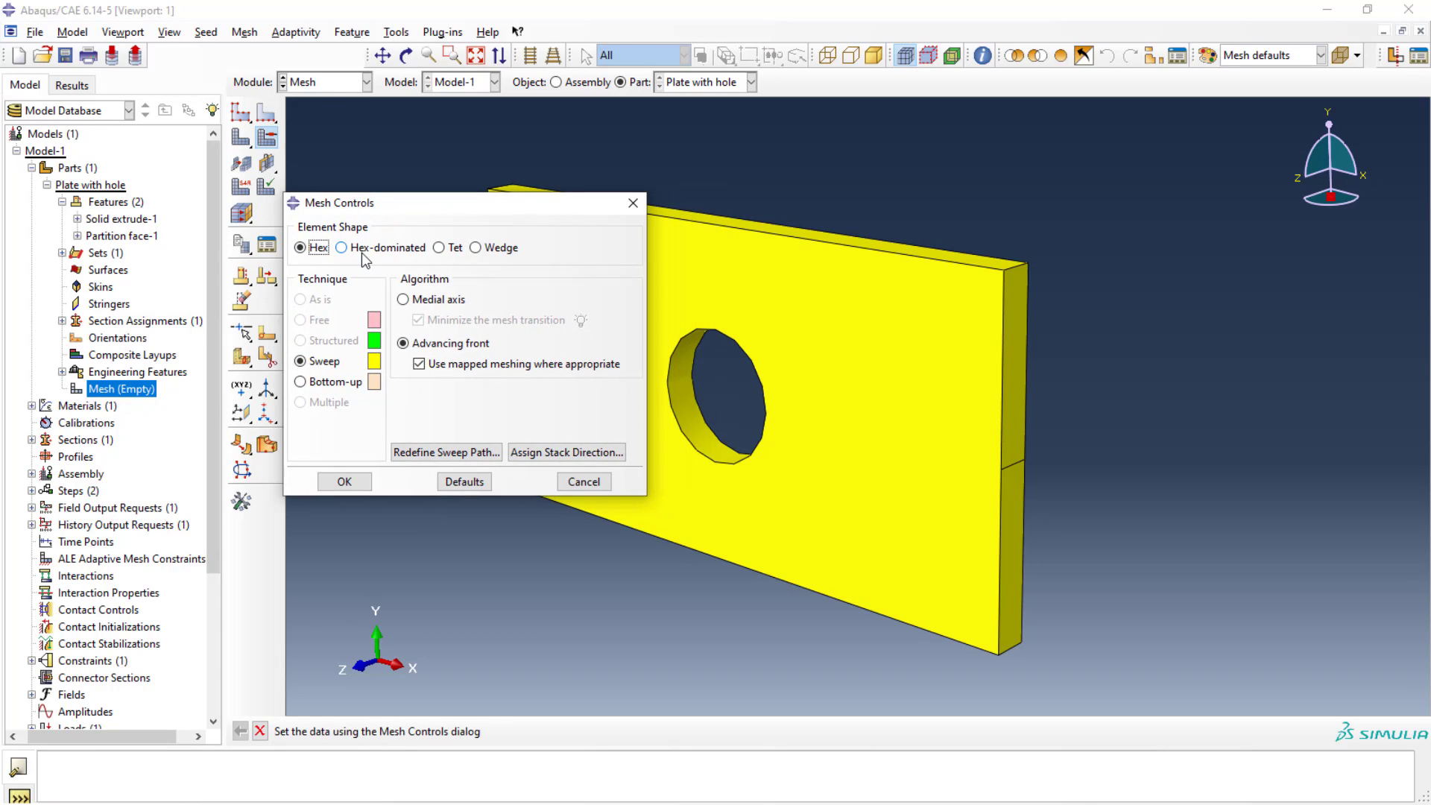
{"action": "left_click", "coordinate": [446, 249]}
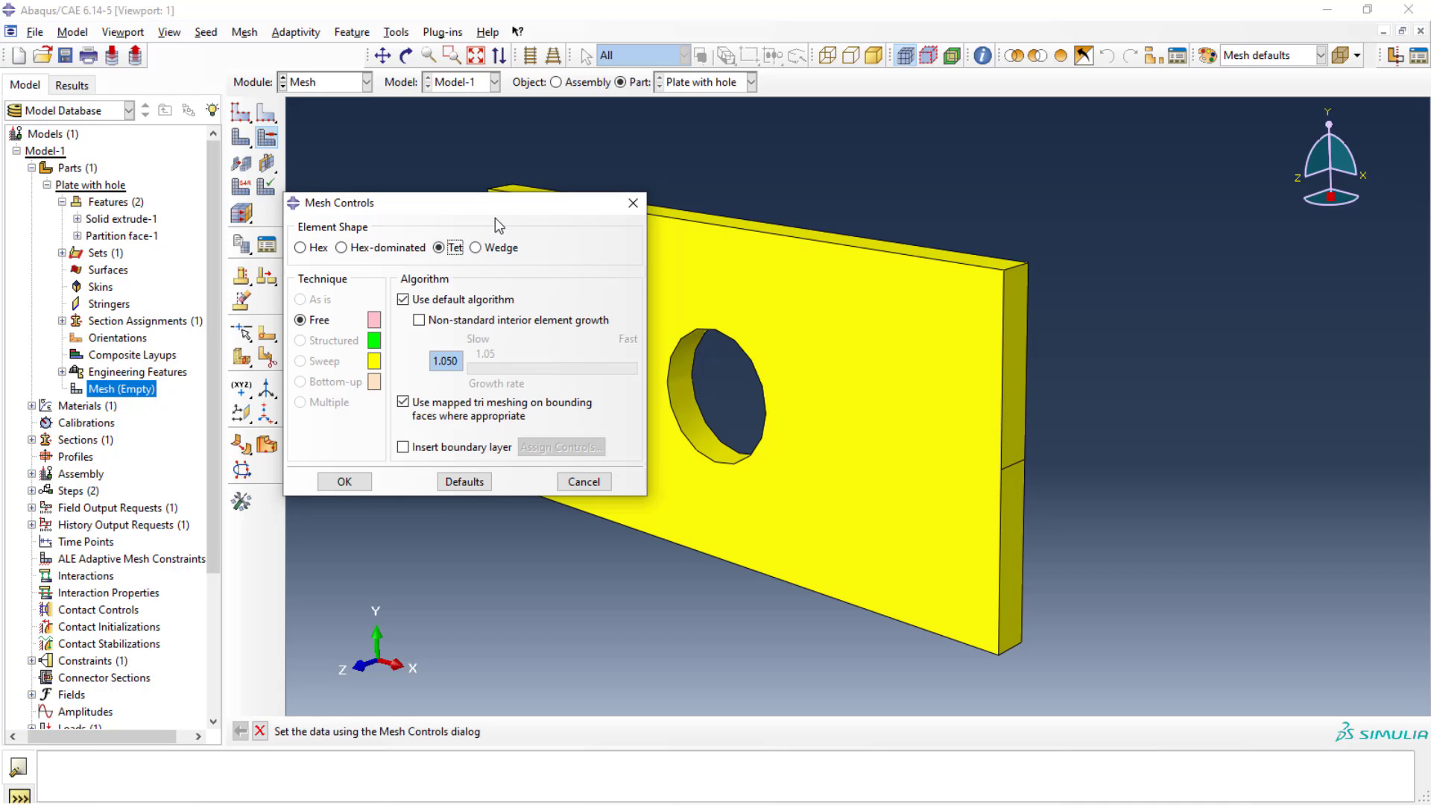
{"action": "left_click_drag", "start_coordinate": [446, 200], "coordinate": [390, 190]}
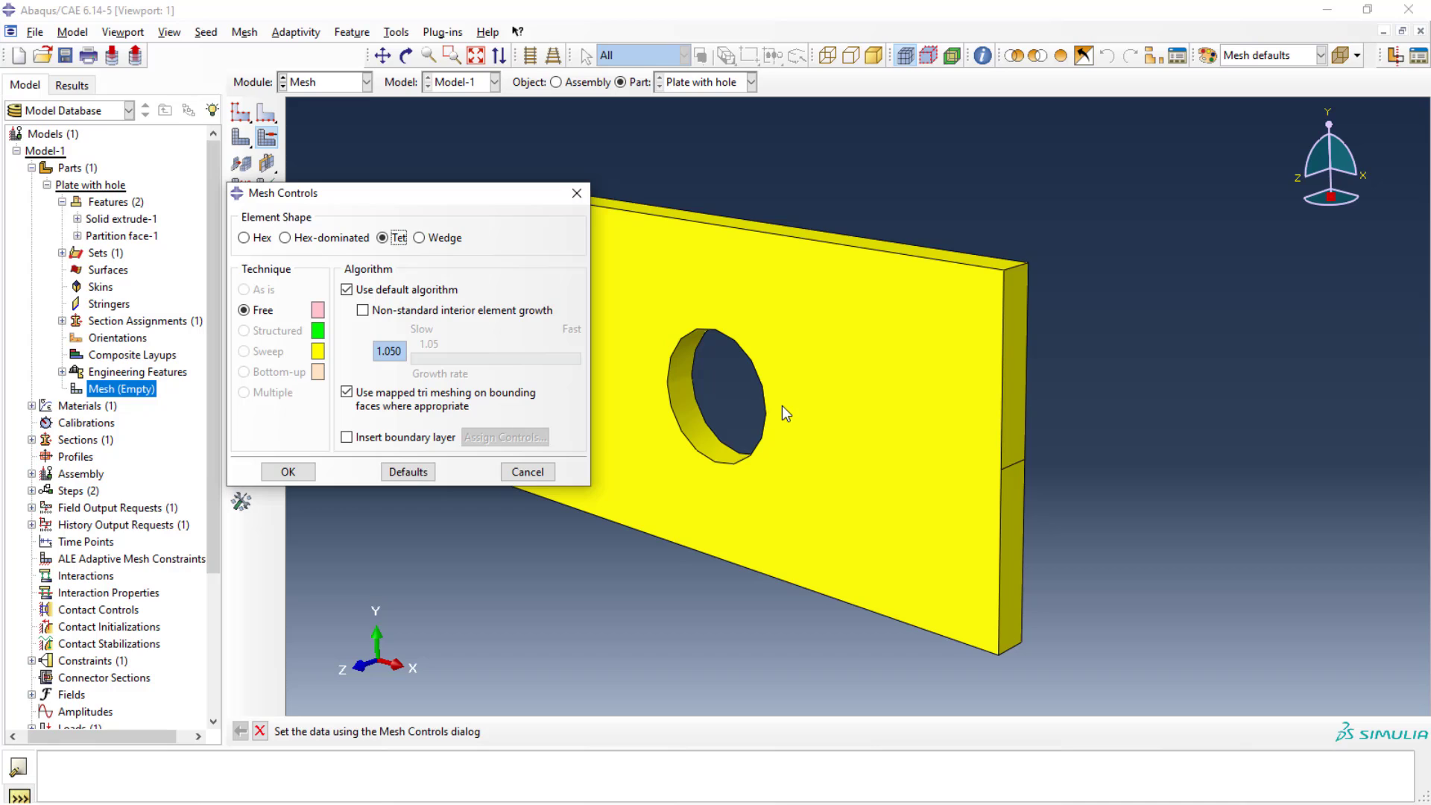
{"action": "left_click", "coordinate": [287, 472]}
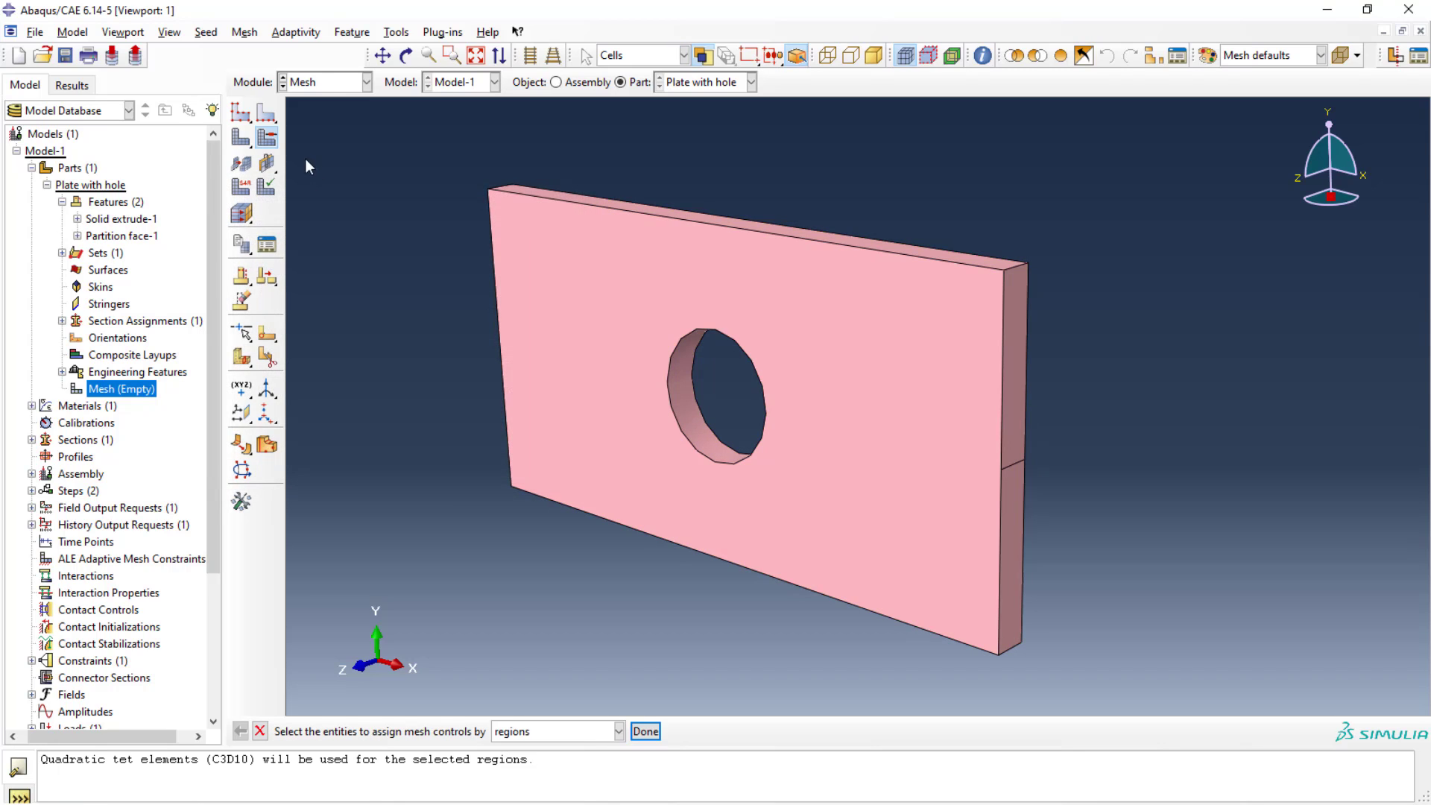
Seed the plate with an approximate global size of 2 and generate the part mesh
{"action": "left_click", "coordinate": [242, 115]}
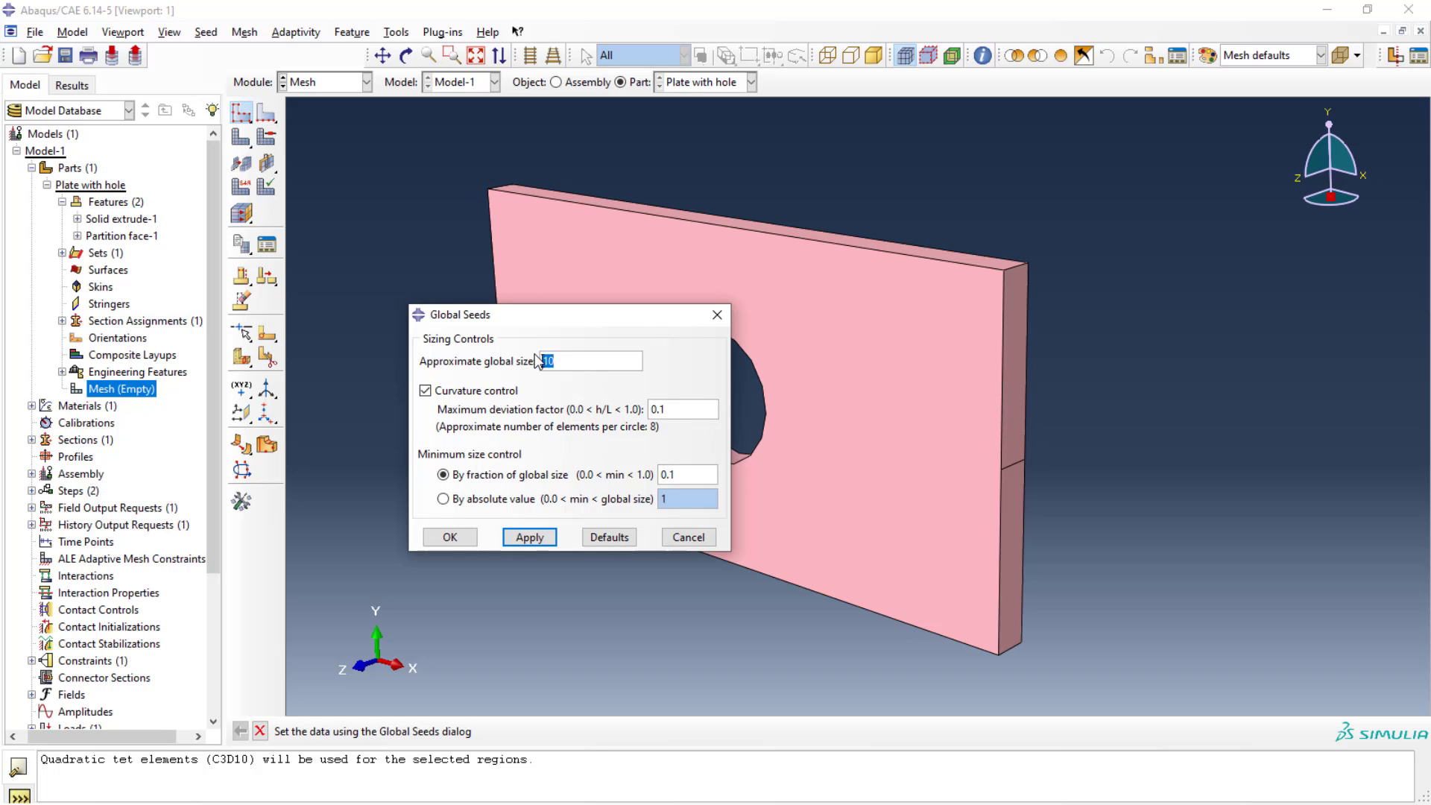
{"action": "type", "text": "2"}
{"action": "left_click", "coordinate": [529, 537]}
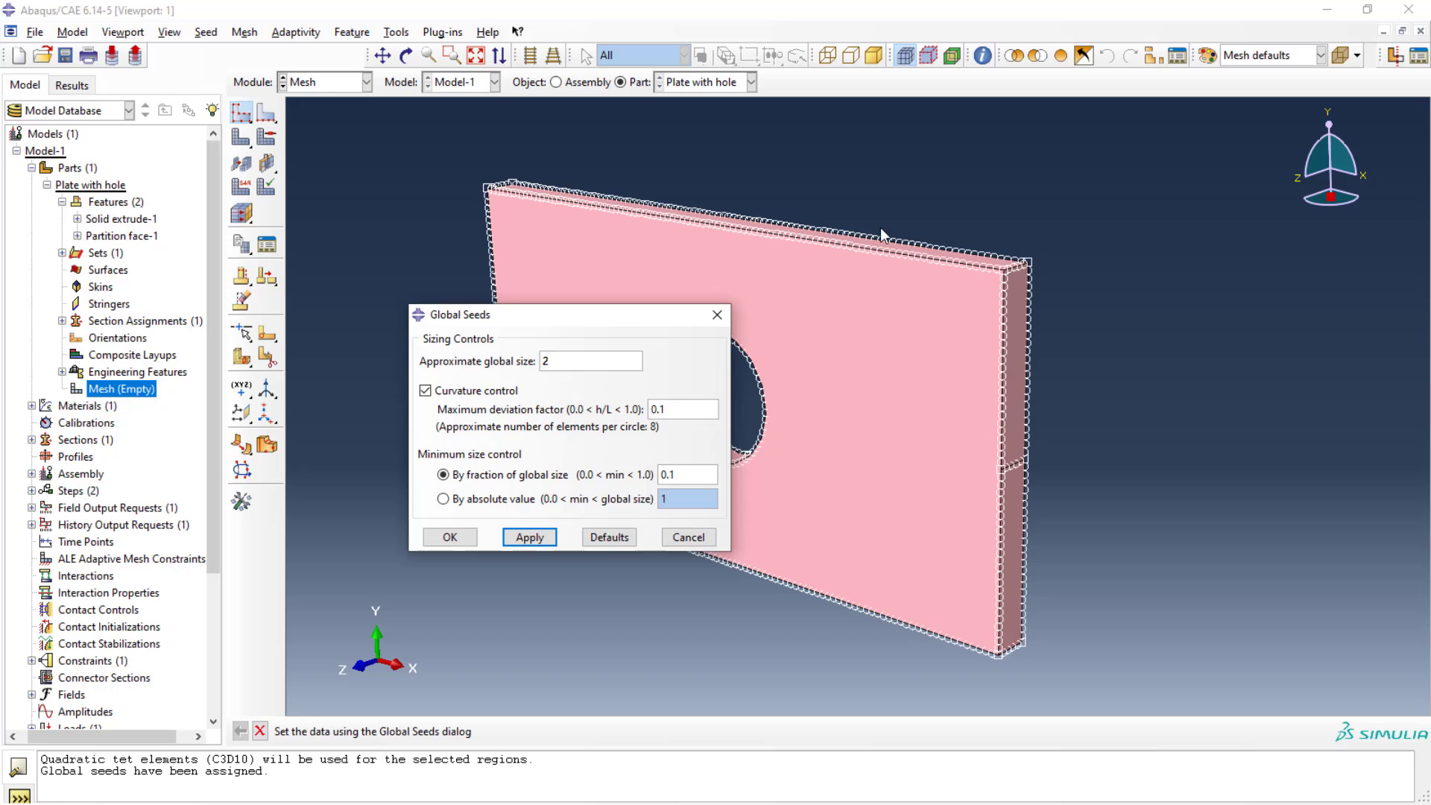
{"action": "left_click", "coordinate": [449, 537]}
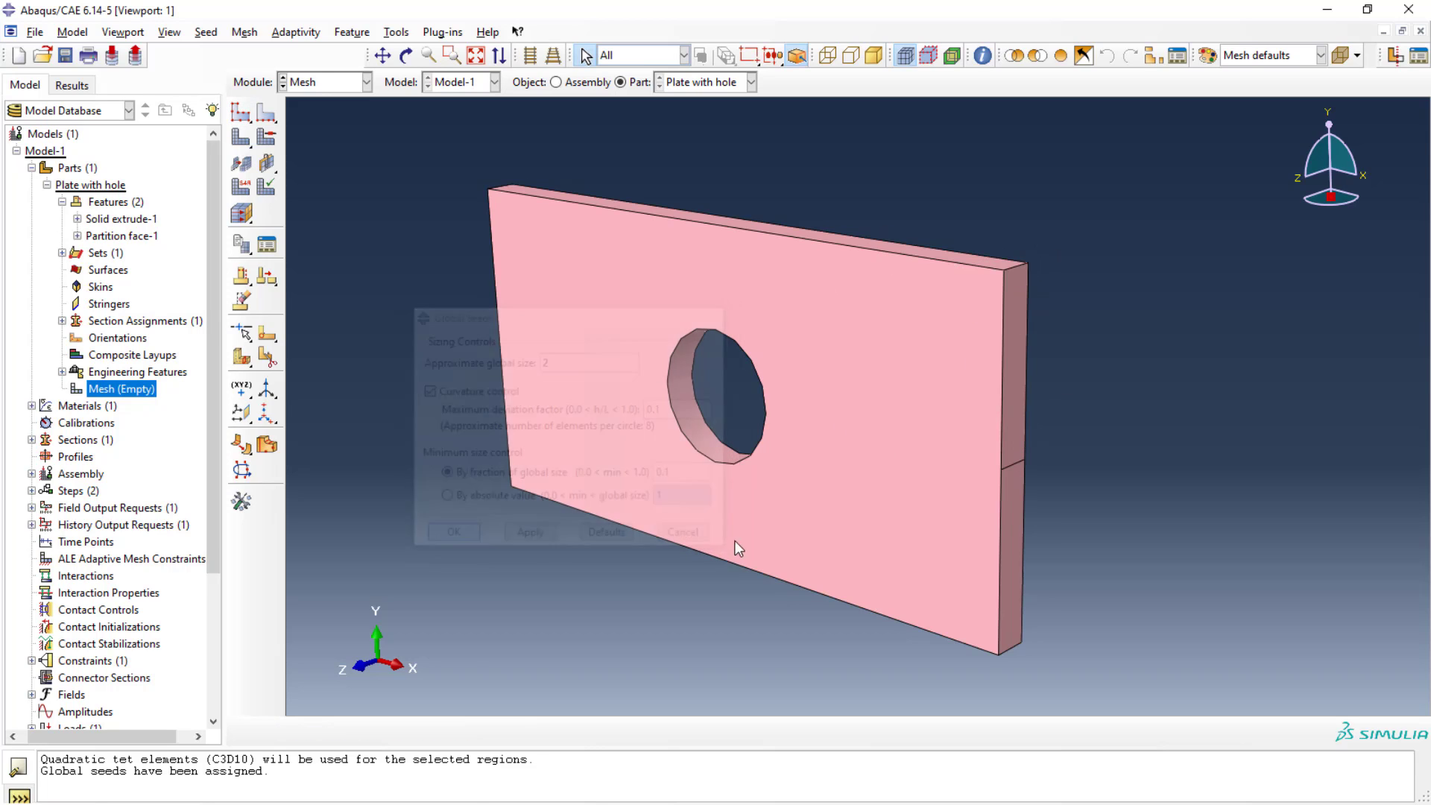
{"action": "left_click", "coordinate": [243, 141]}
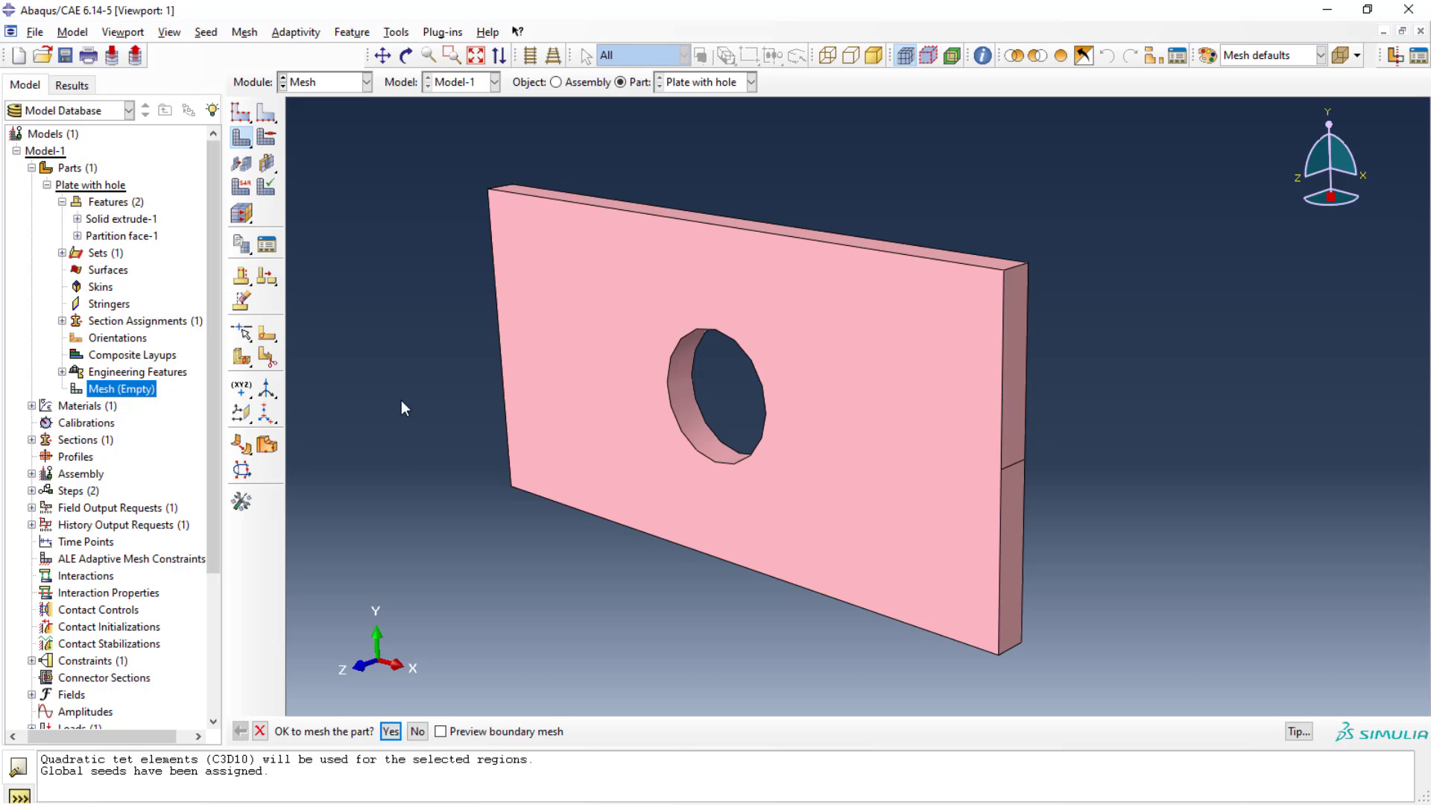
{"action": "left_click", "coordinate": [390, 732]}
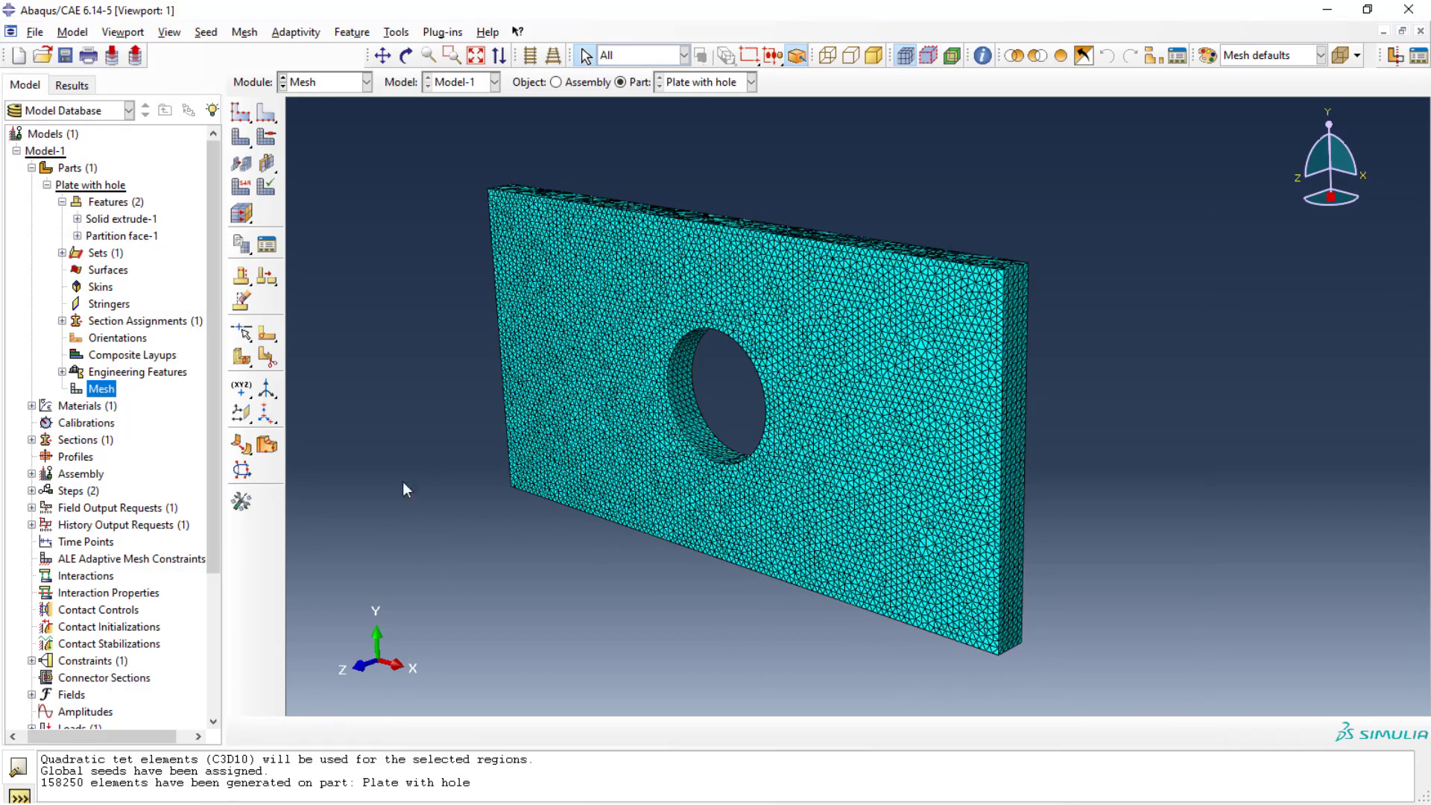
In the Job module, start a new job named Job-1 with Model-1 as its source
{"action": "left_click", "coordinate": [367, 84]}
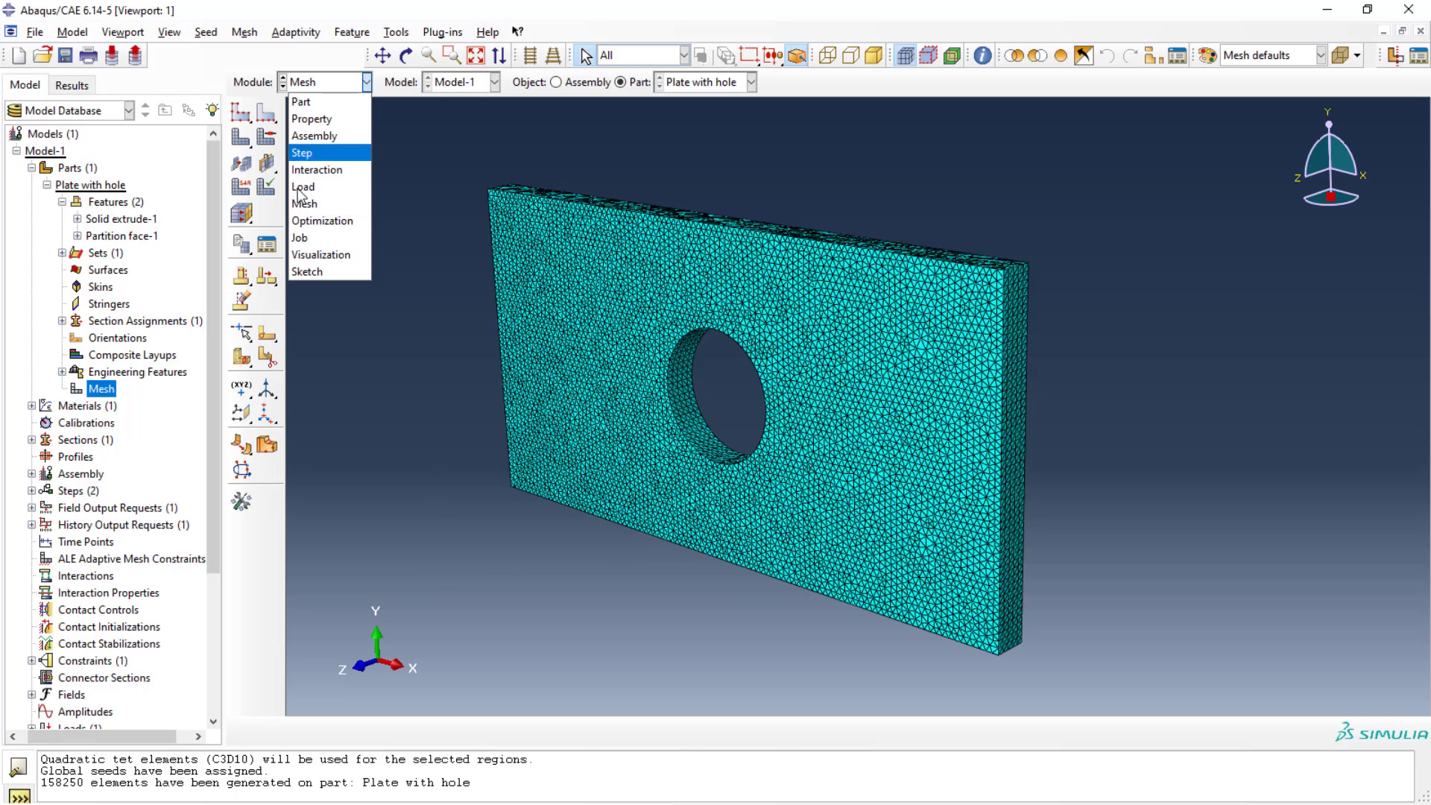
{"action": "left_click", "coordinate": [326, 238]}
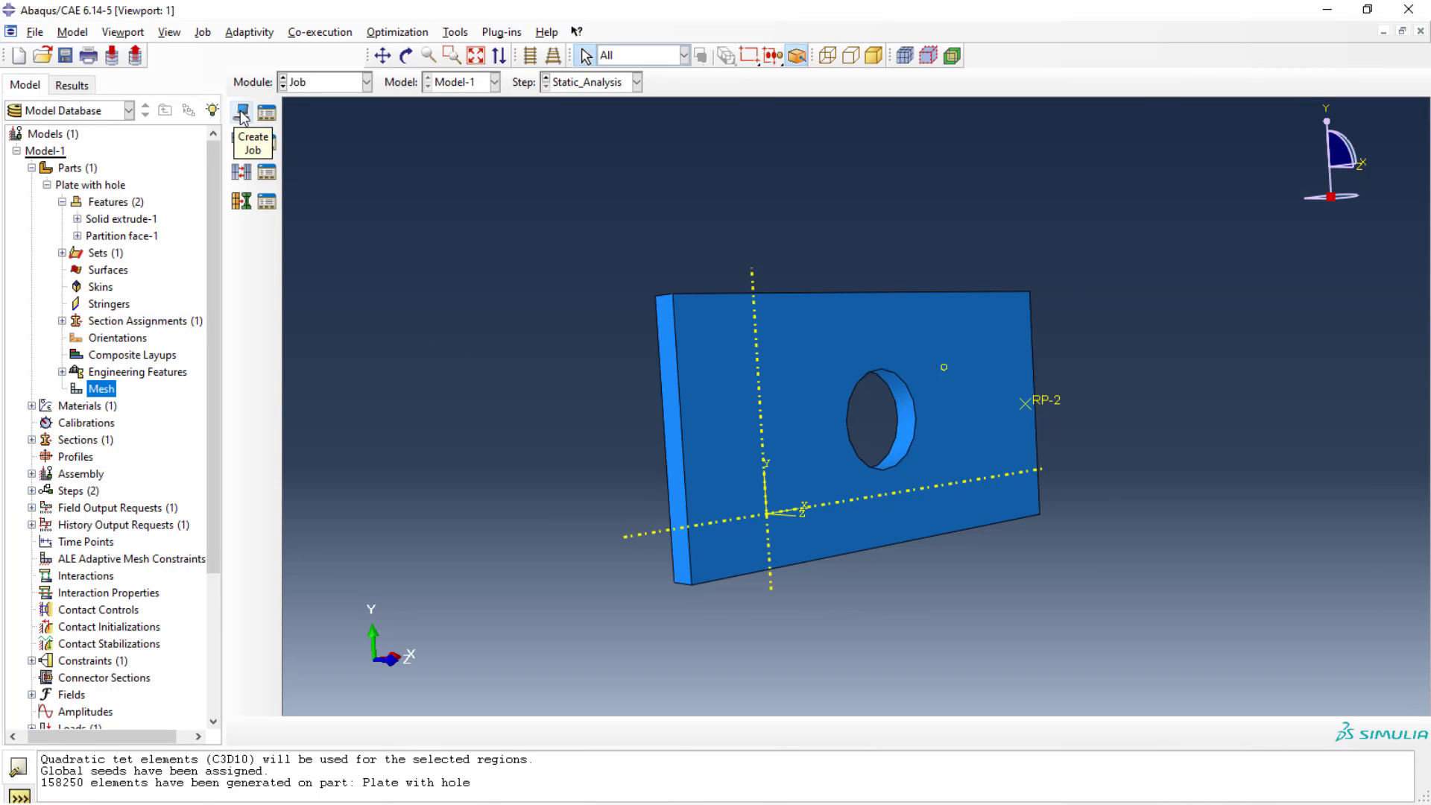
{"action": "scroll", "coordinate": [93, 632], "scroll_direction": "down", "scroll_amount": 4}
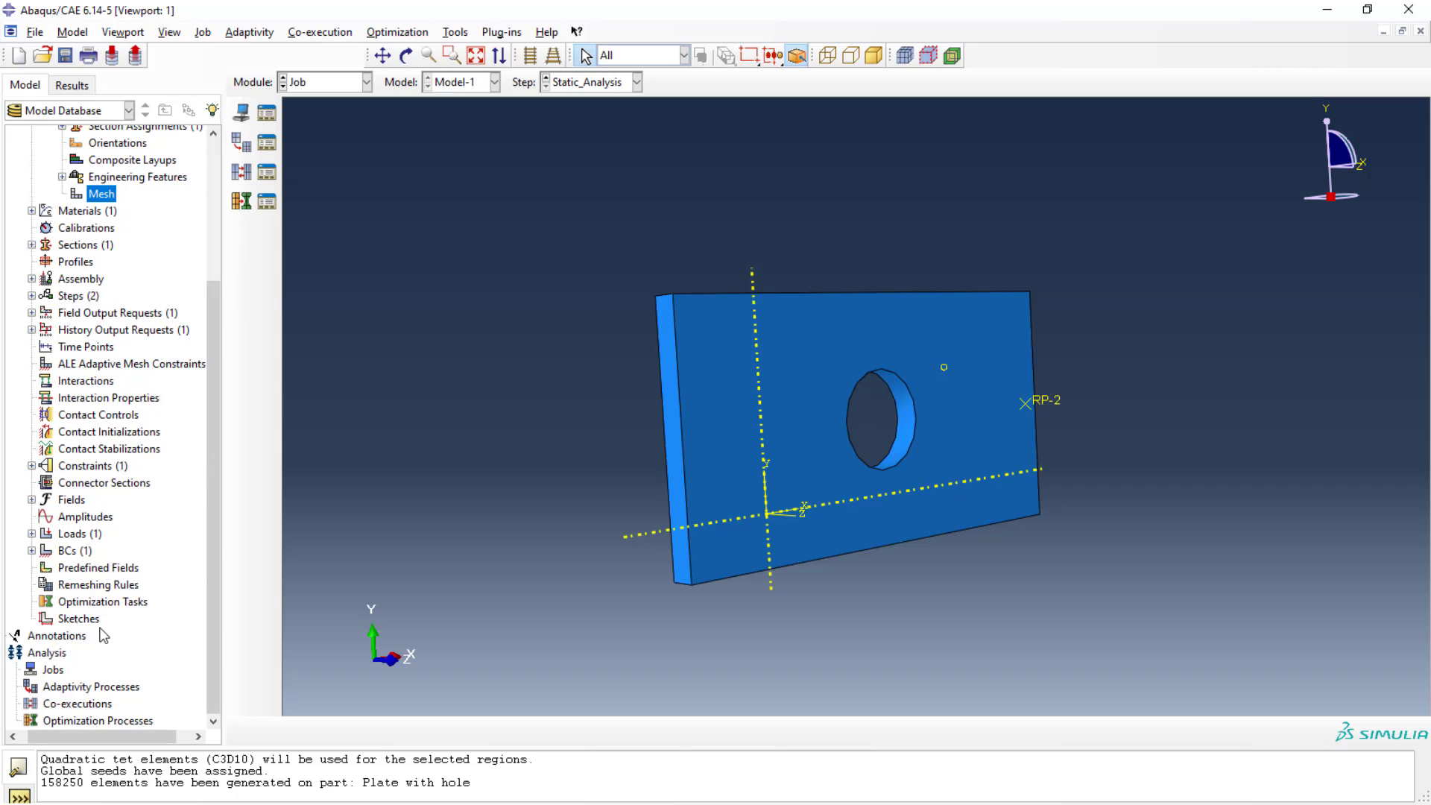
{"action": "right_click", "coordinate": [52, 672]}
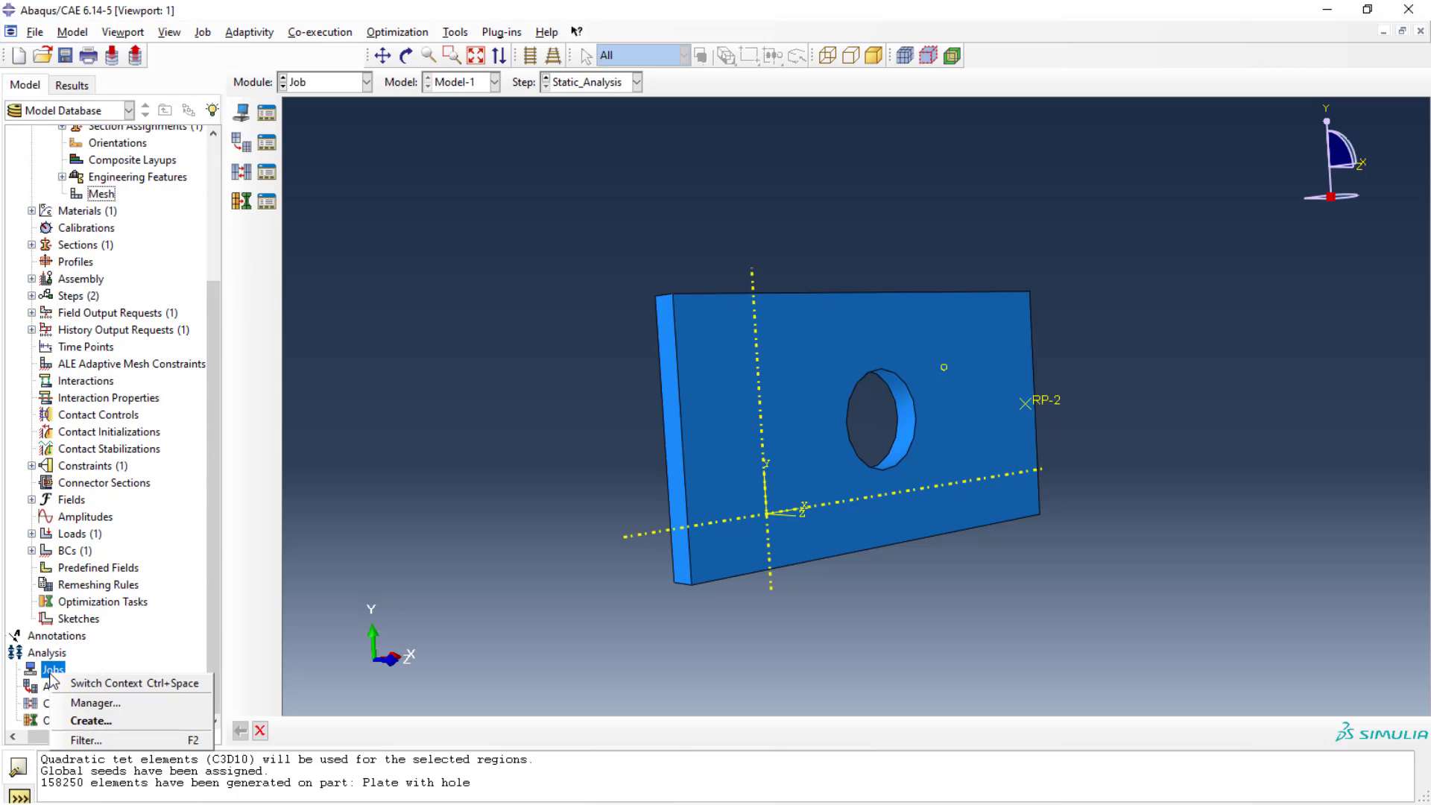
{"action": "left_click", "coordinate": [90, 721]}
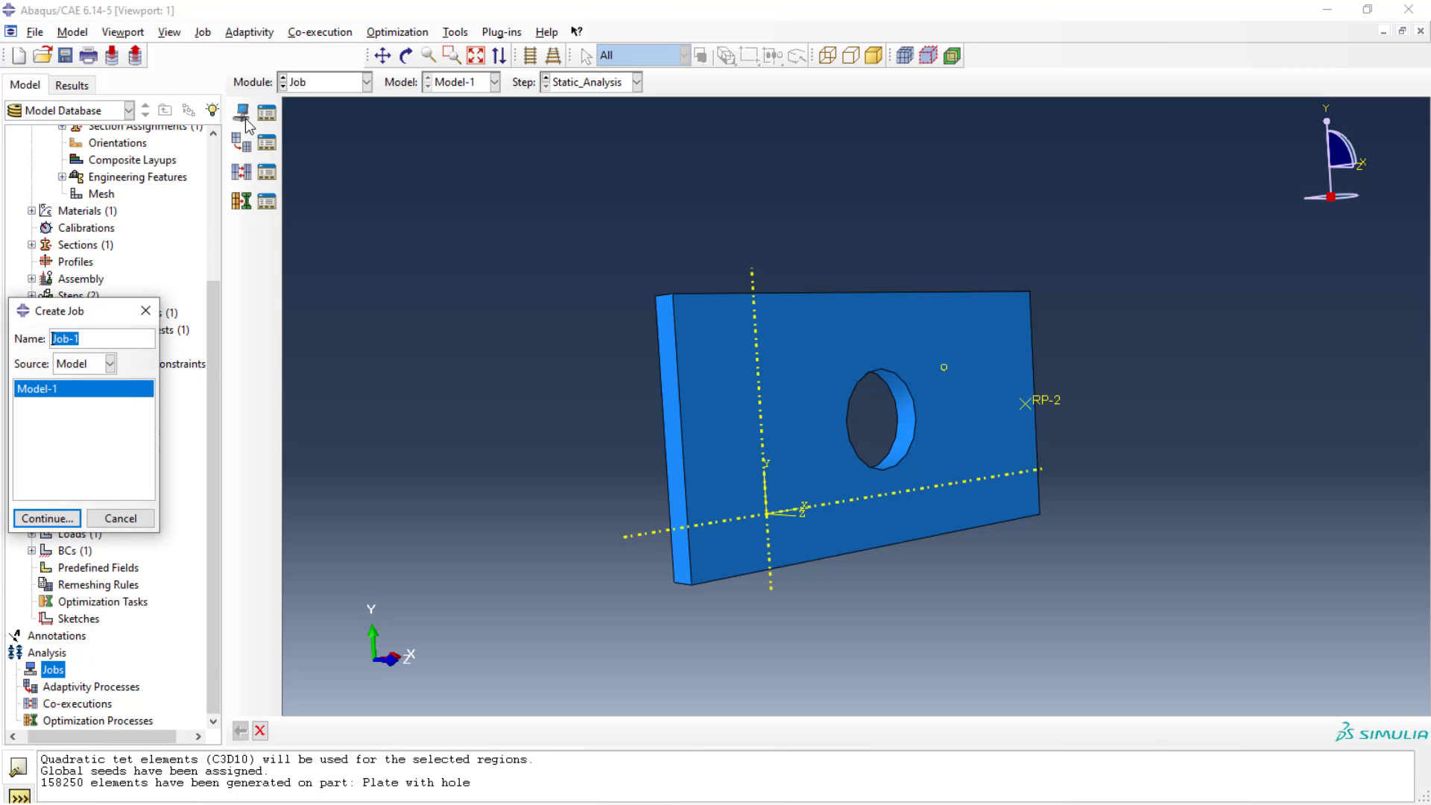
{"action": "left_click", "coordinate": [48, 519]}
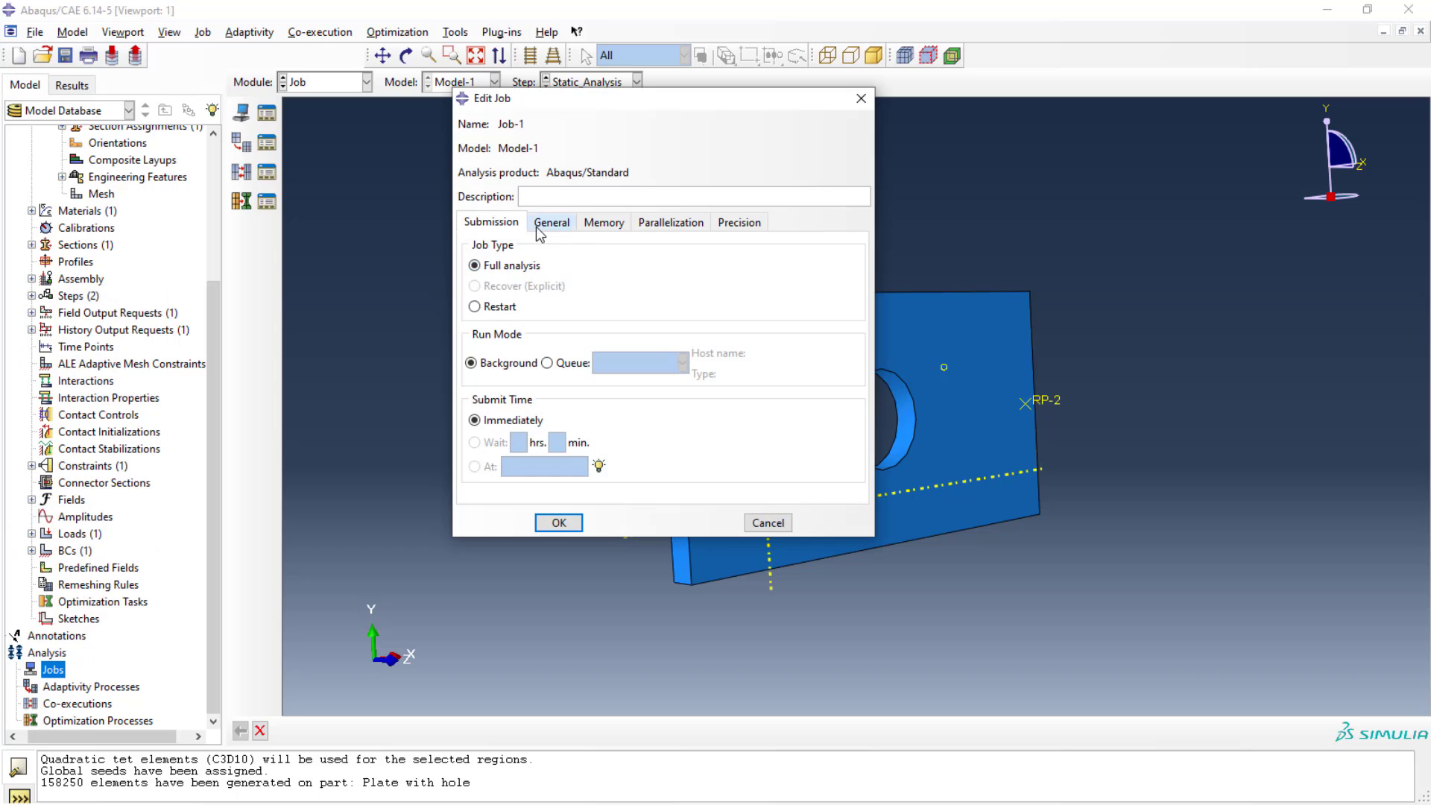
Review the job's general, memory, parallelization and precision settings, and create it as a full analysis with the default options
{"action": "left_click", "coordinate": [541, 225]}
{"action": "left_click", "coordinate": [624, 223]}
{"action": "left_click", "coordinate": [660, 223]}
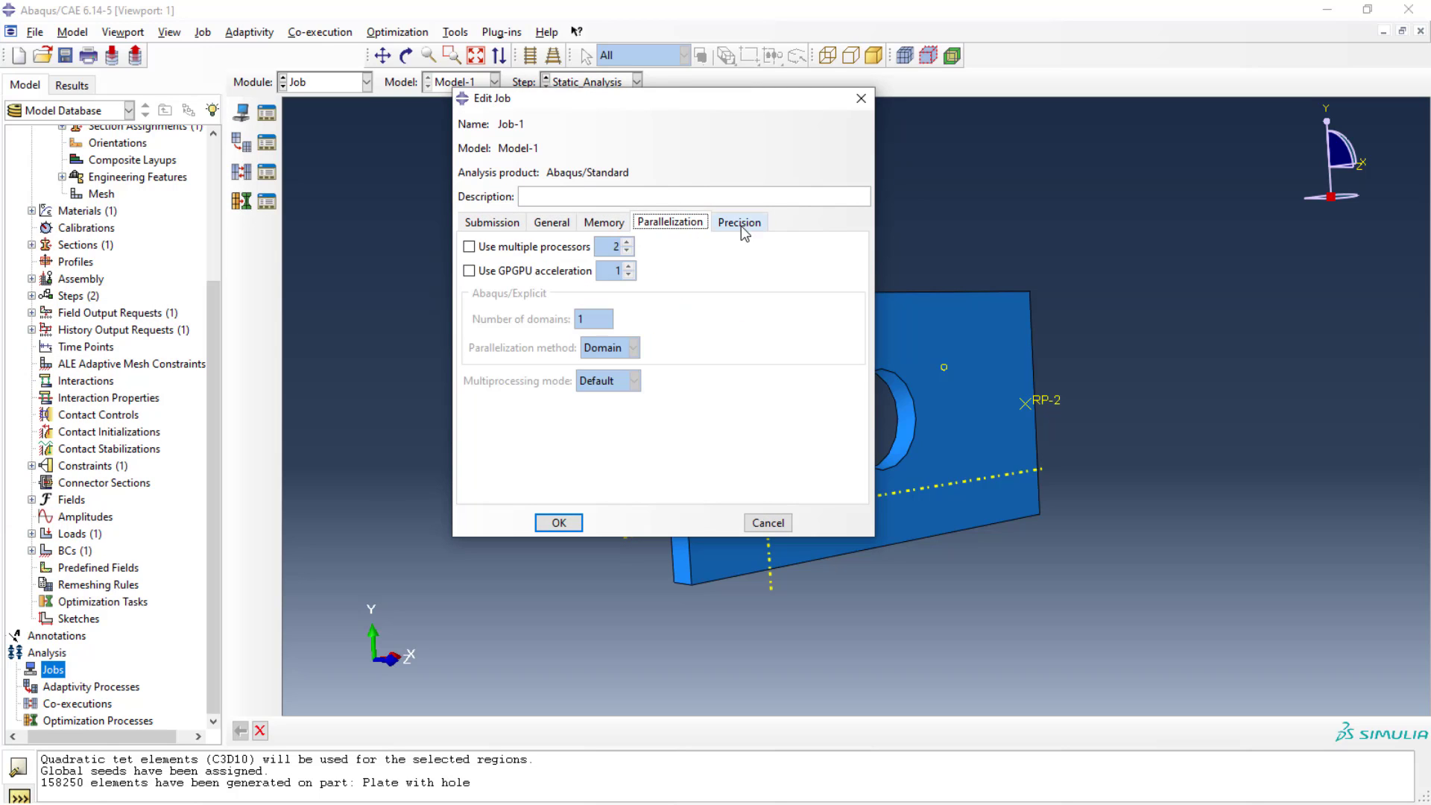
{"action": "left_click", "coordinate": [736, 222]}
{"action": "left_click", "coordinate": [485, 225]}
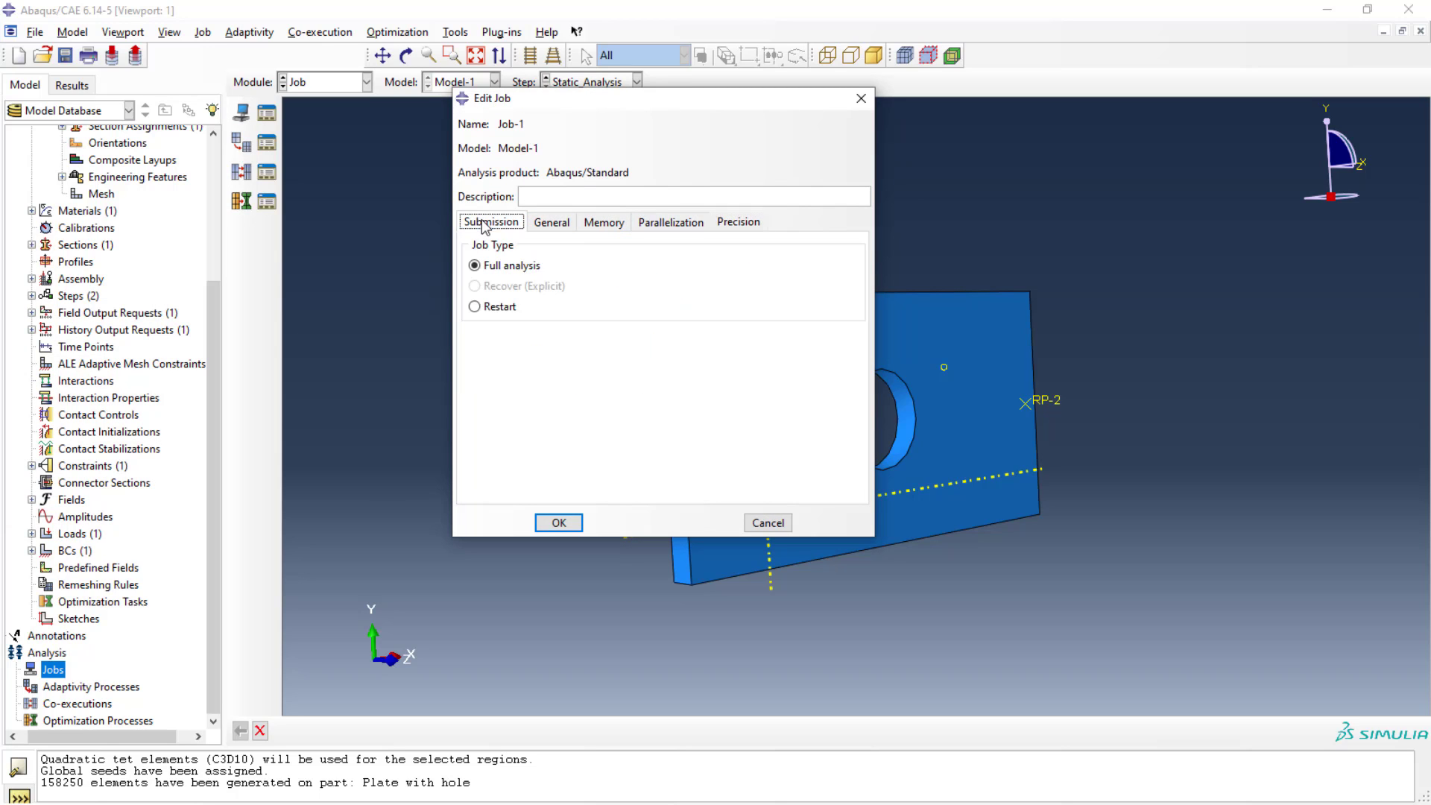
{"action": "left_click", "coordinate": [559, 523]}
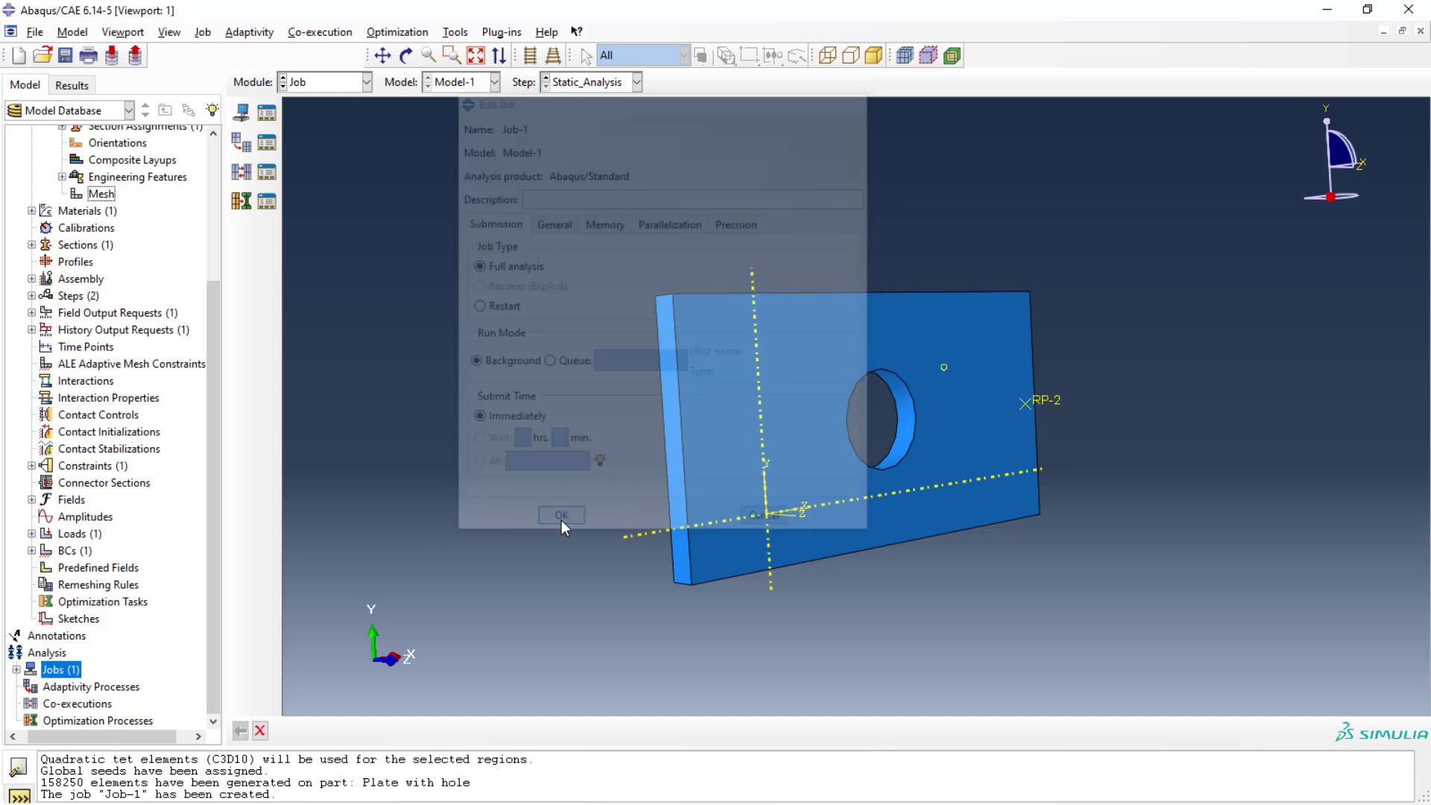
{"action": "left_click", "coordinate": [16, 670]}
{"action": "right_click", "coordinate": [50, 686]}
{"action": "left_click", "coordinate": [82, 703]}
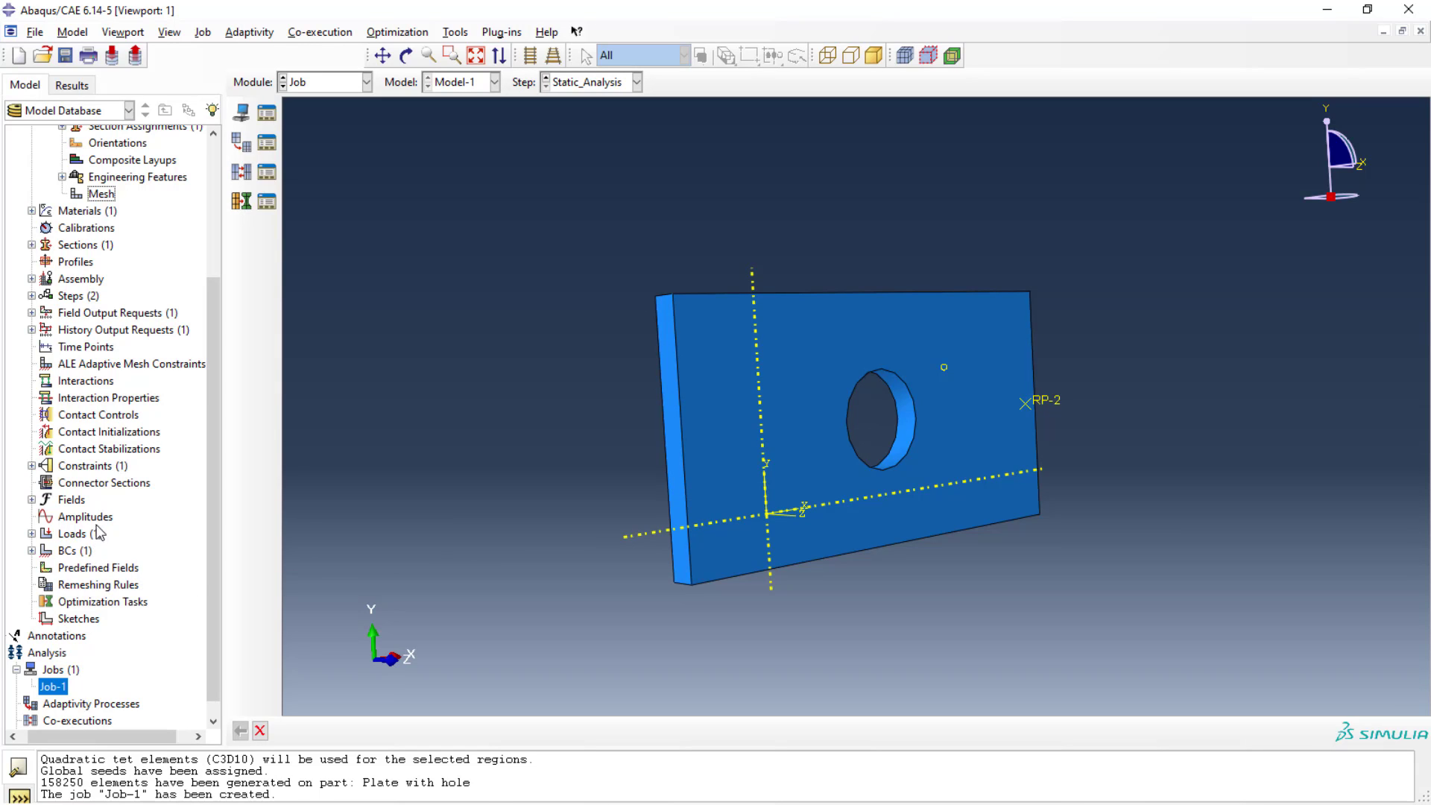
Edit the F-Output-1 field output request and add MISES, Mises equivalent stress, to its stress output variables
{"action": "left_click", "coordinate": [31, 313]}
{"action": "left_click", "coordinate": [116, 316]}
{"action": "double_click", "coordinate": [82, 330]}
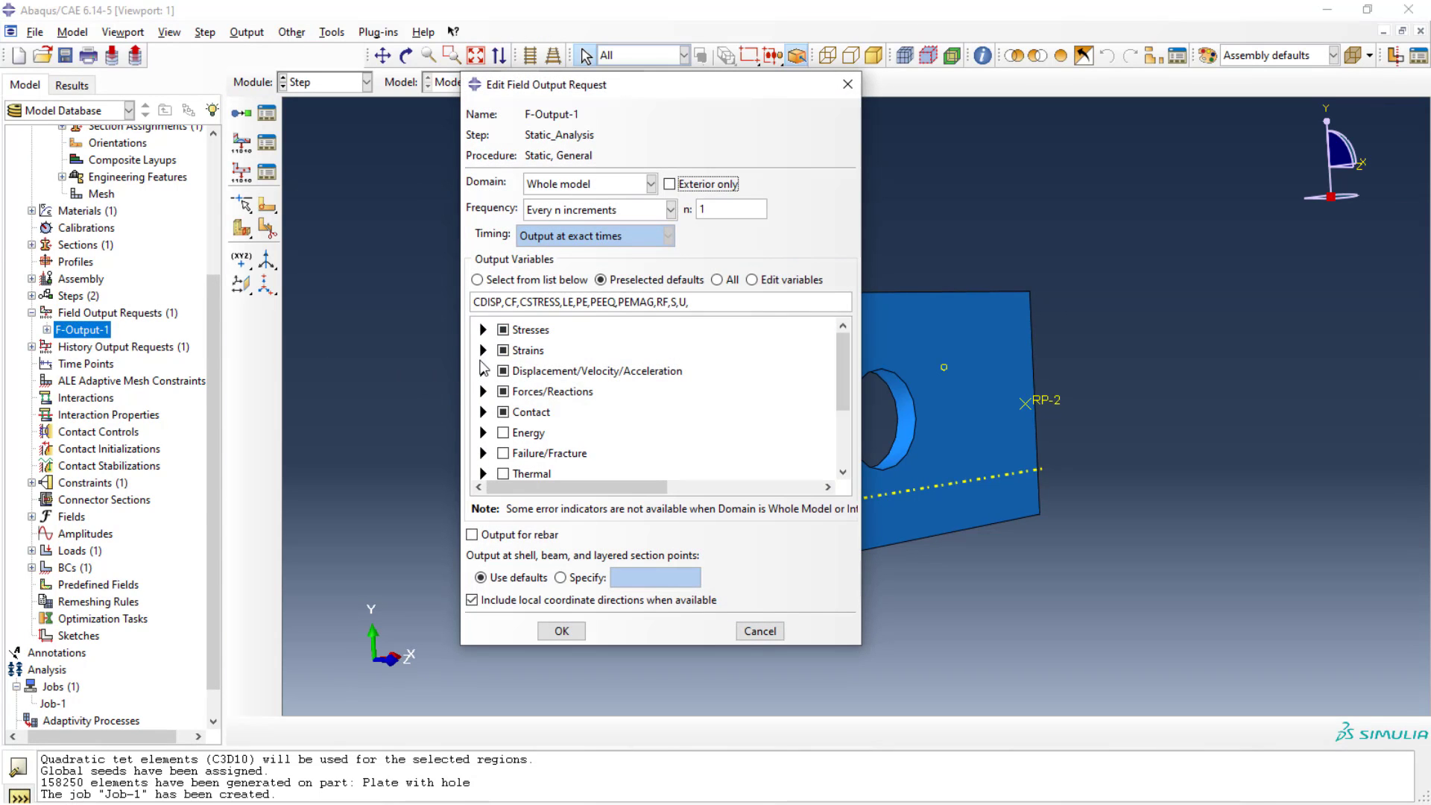
{"action": "left_click", "coordinate": [483, 330]}
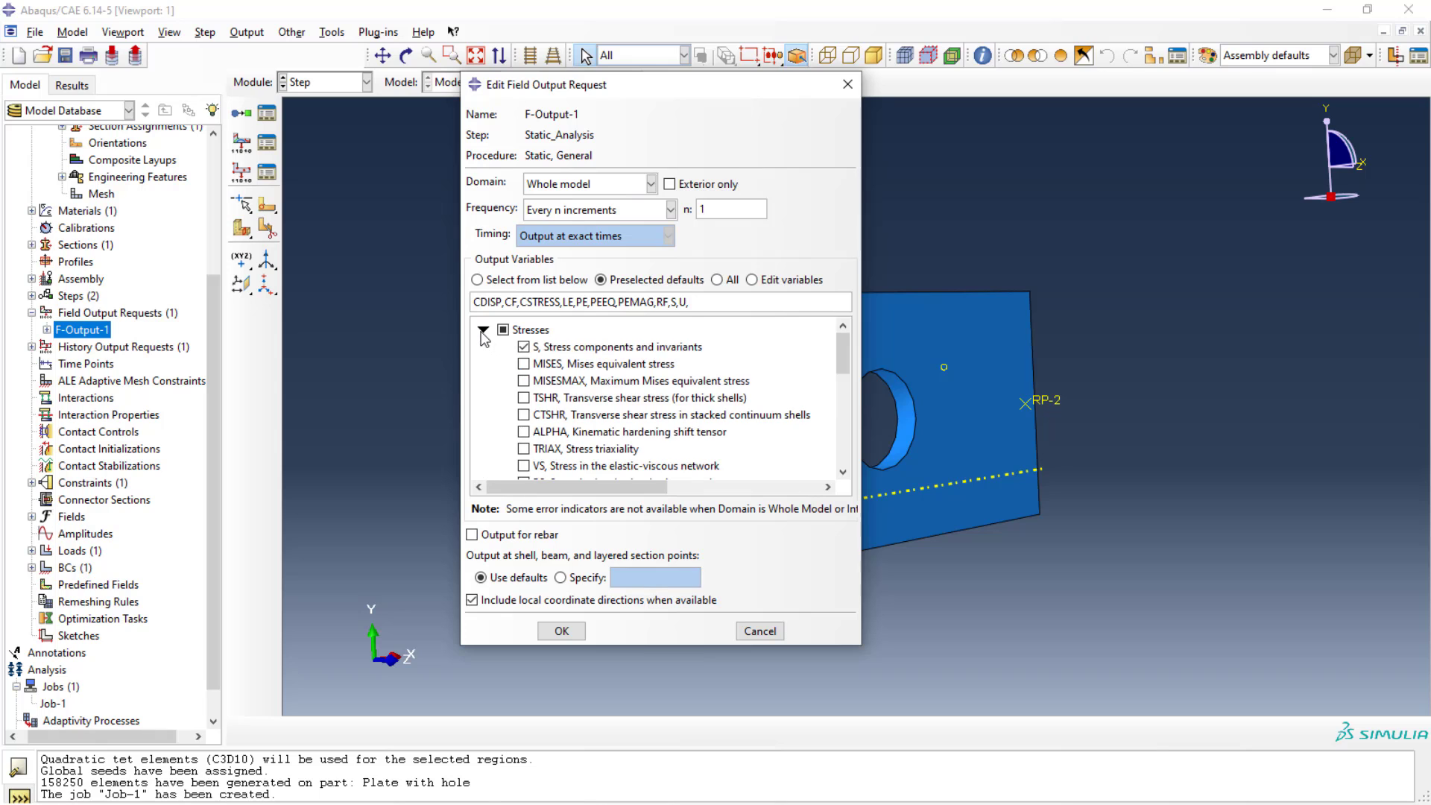
{"action": "scroll", "coordinate": [654, 357], "scroll_direction": "down", "scroll_amount": 6}
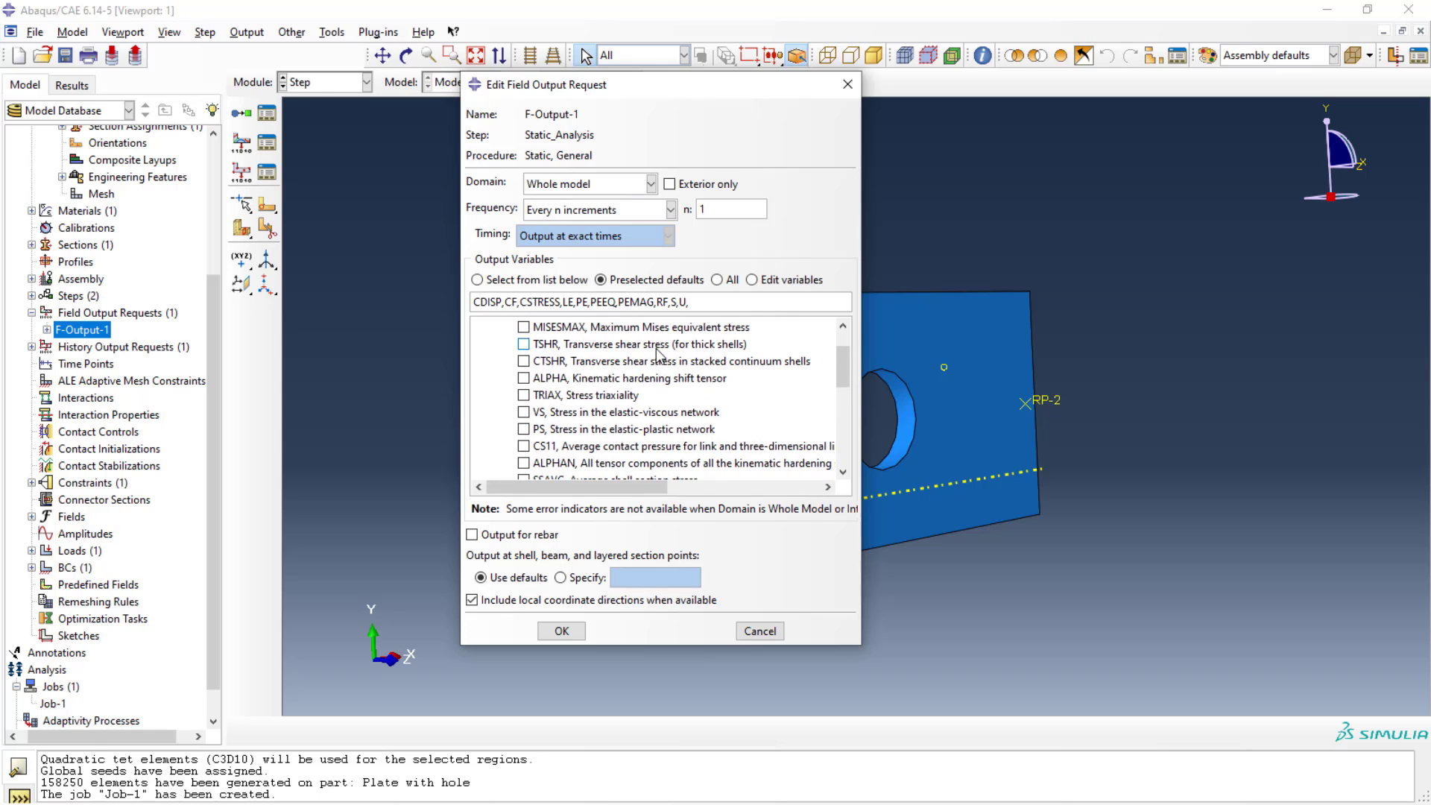
{"action": "scroll", "coordinate": [566, 399], "scroll_direction": "up", "scroll_amount": 5}
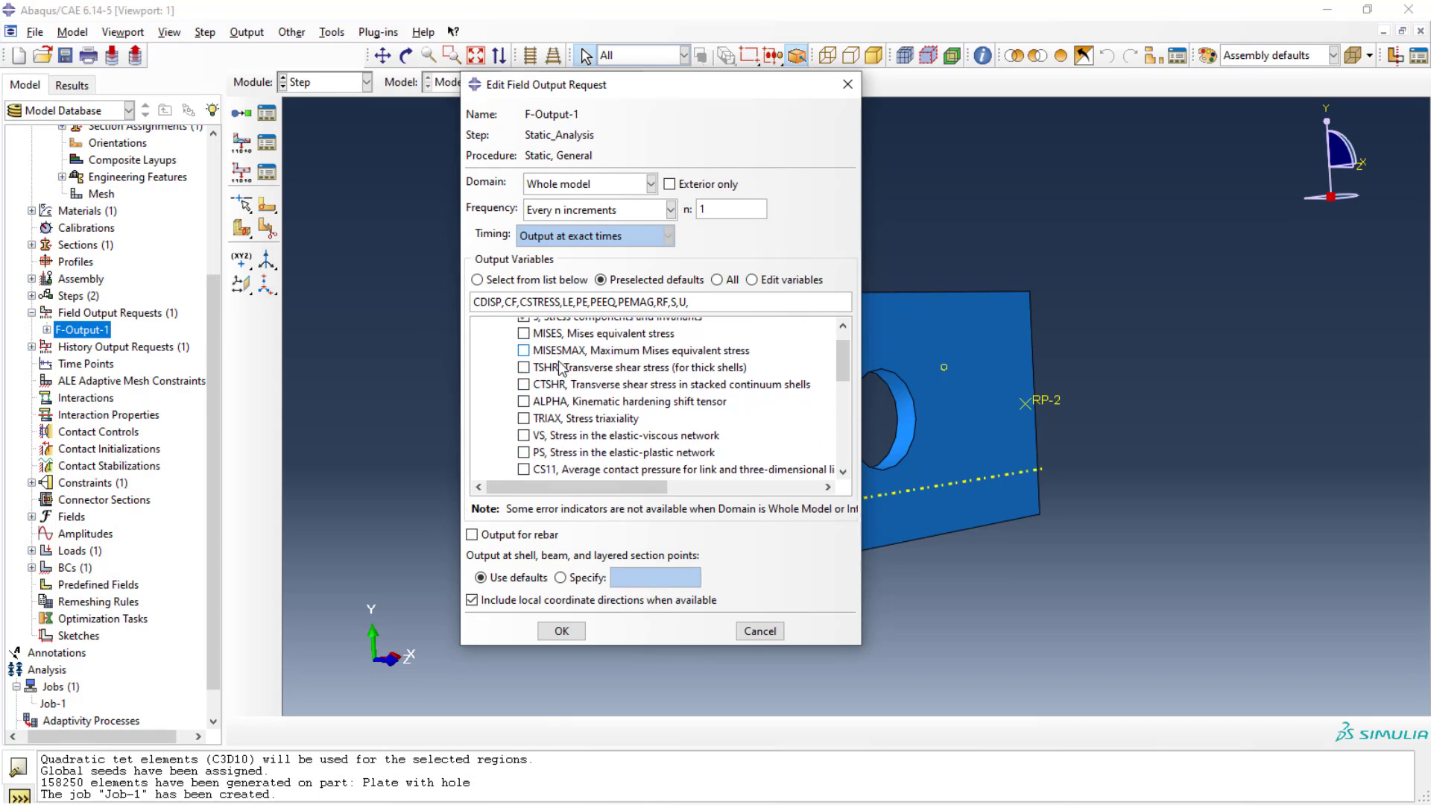
{"action": "scroll", "coordinate": [563, 384], "scroll_direction": "down", "scroll_amount": 4}
{"action": "scroll", "coordinate": [563, 380], "scroll_direction": "up", "scroll_amount": 4}
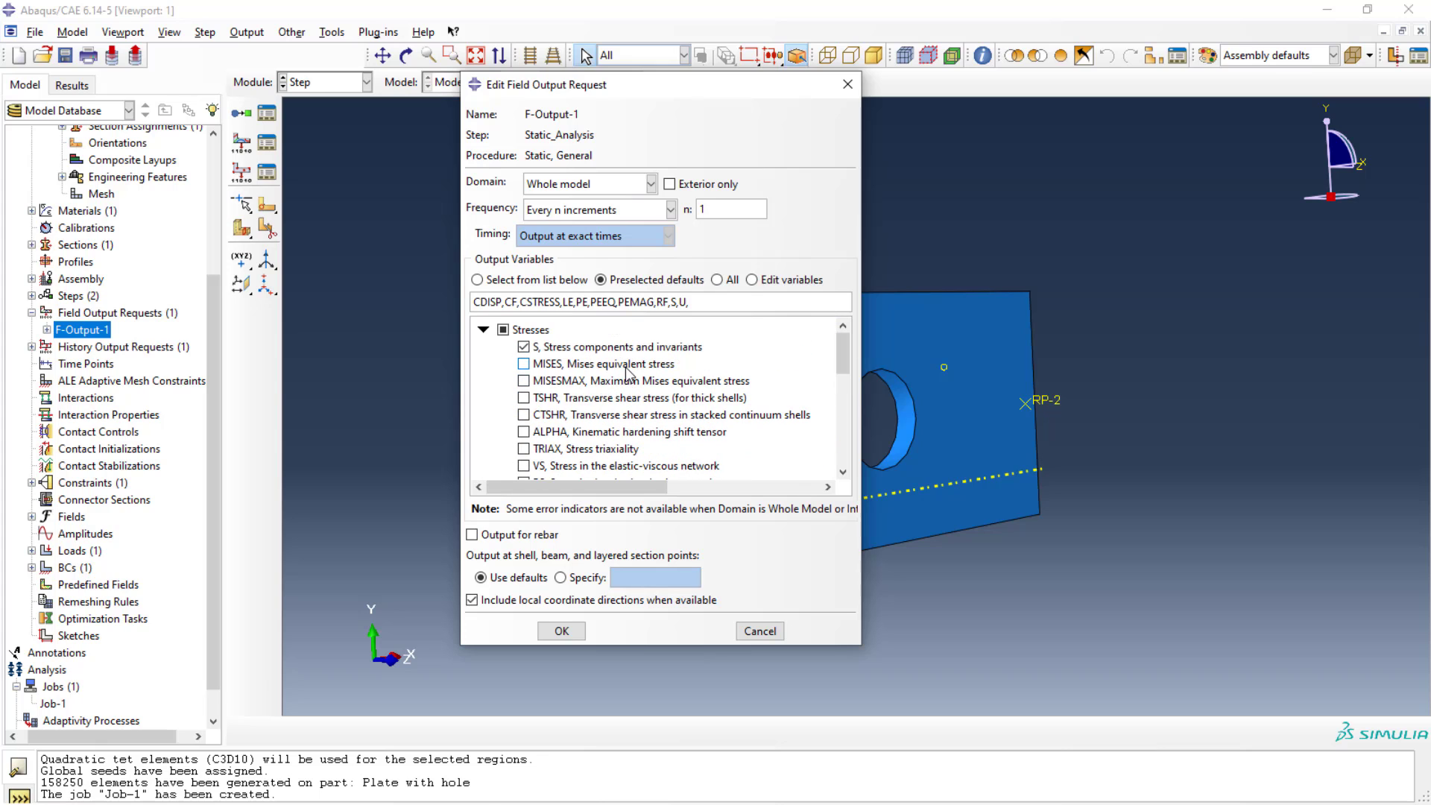
{"action": "left_click", "coordinate": [524, 365]}
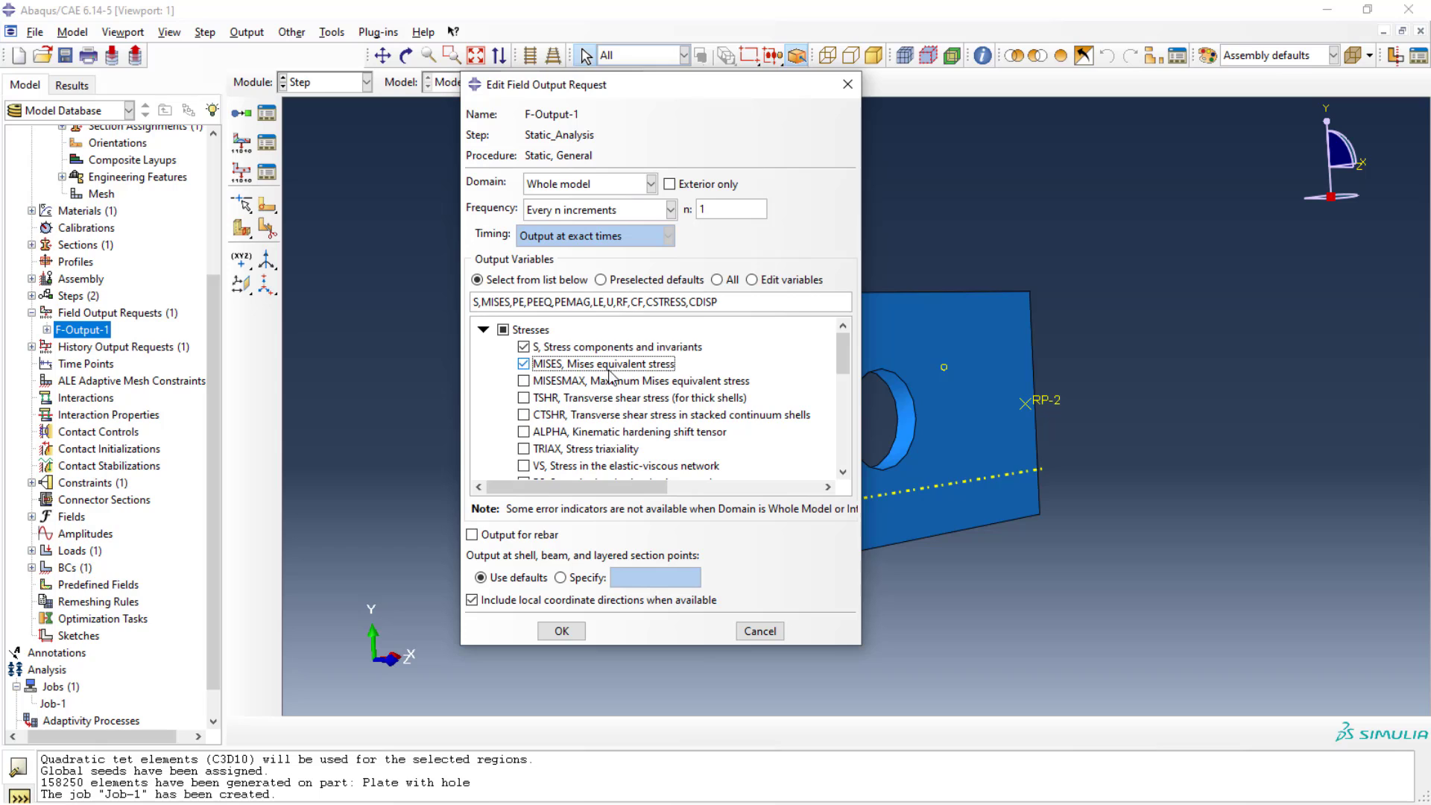
Review the strain and displacement output variables of the request and save the field output settings
{"action": "scroll", "coordinate": [556, 392], "scroll_direction": "down", "scroll_amount": 5}
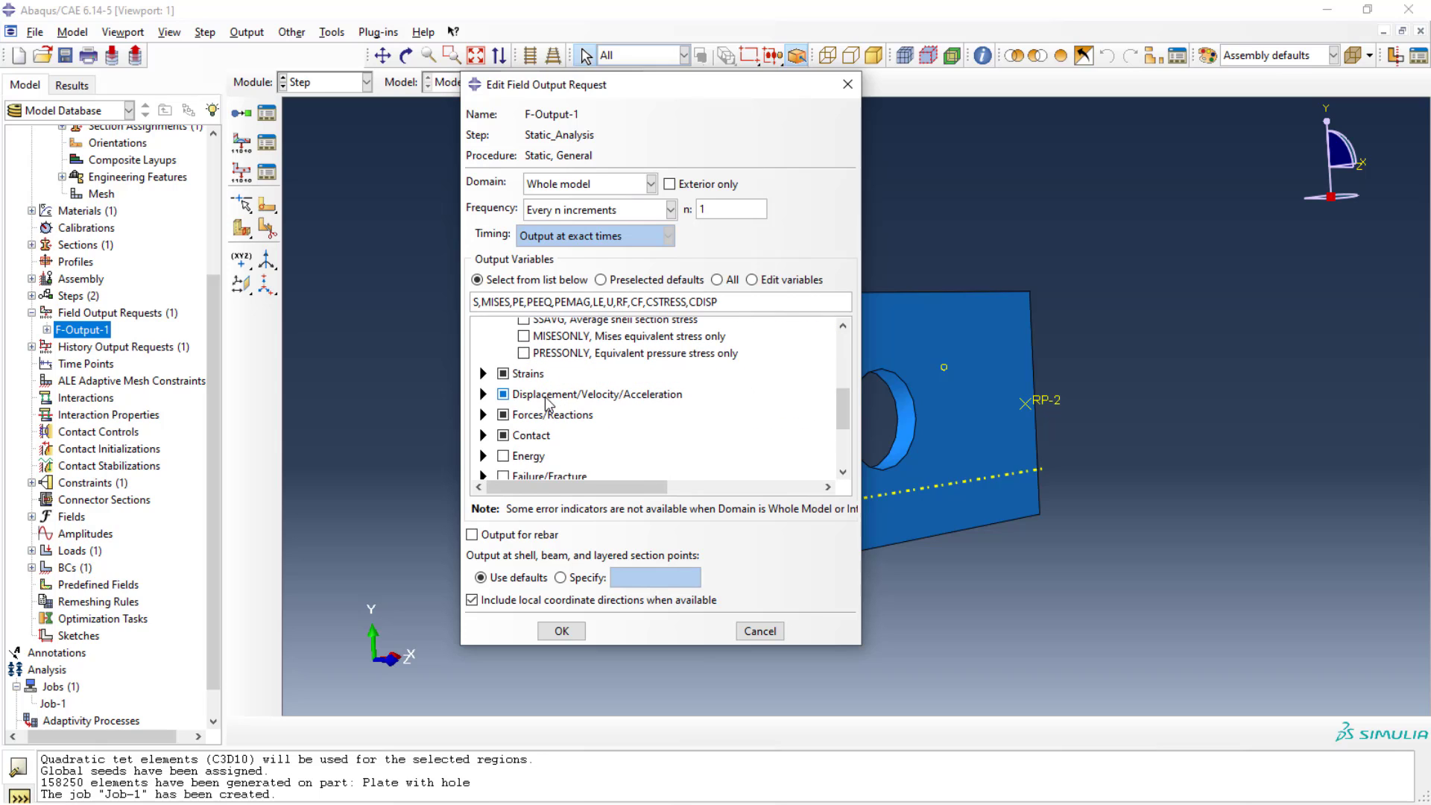
{"action": "left_click", "coordinate": [483, 373]}
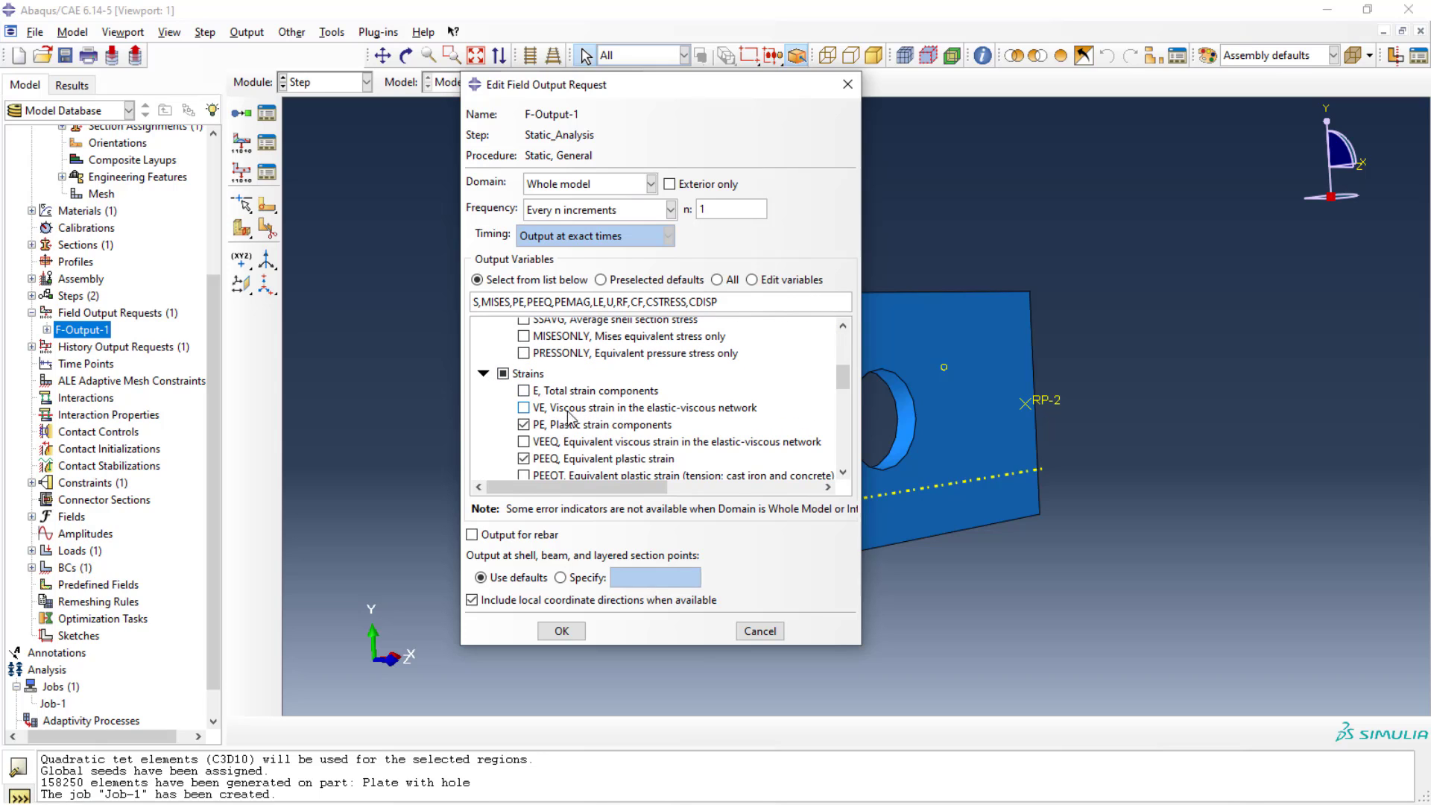
{"action": "scroll", "coordinate": [594, 440], "scroll_direction": "down", "scroll_amount": 1}
{"action": "scroll", "coordinate": [594, 442], "scroll_direction": "down", "scroll_amount": 3}
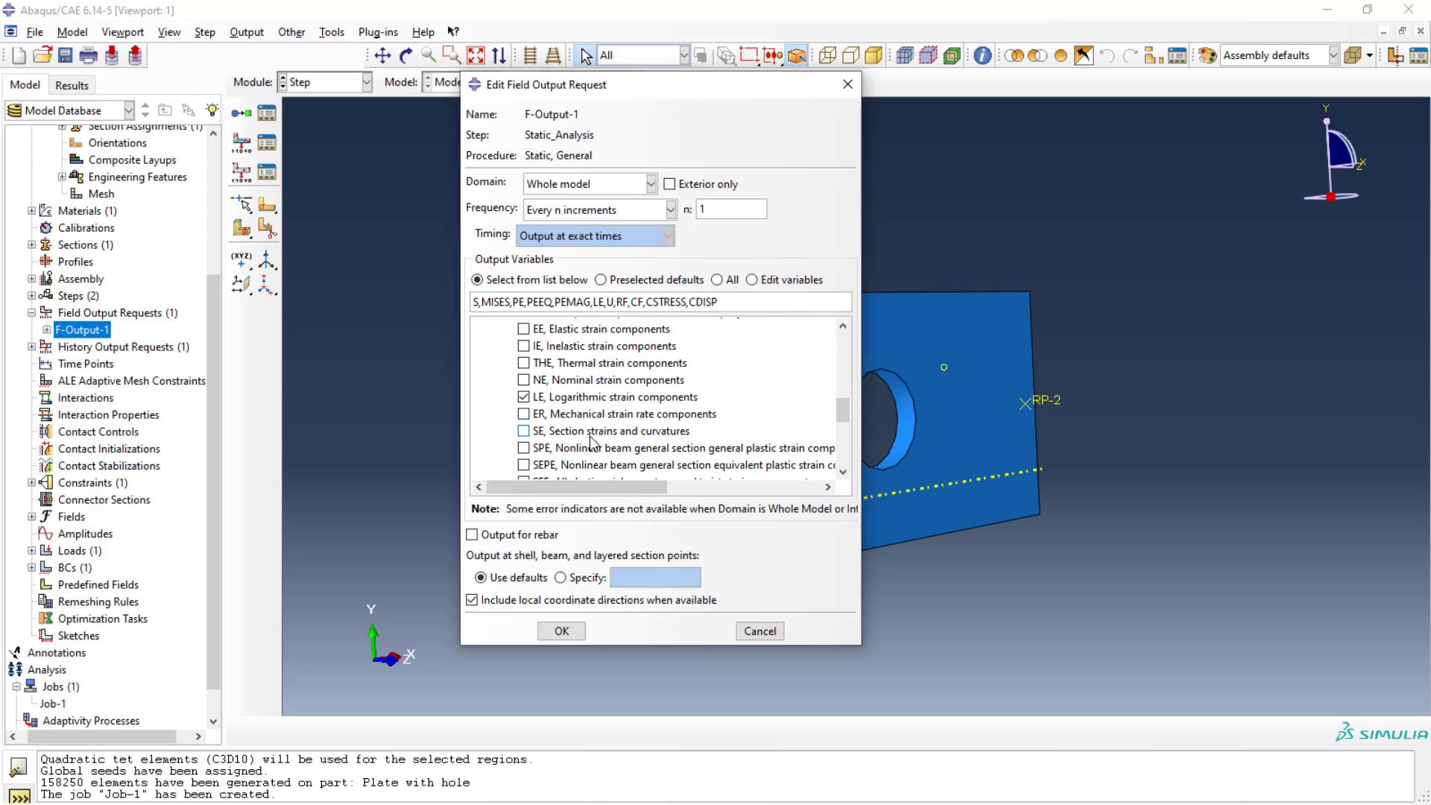
{"action": "scroll", "coordinate": [593, 443], "scroll_direction": "up", "scroll_amount": 4}
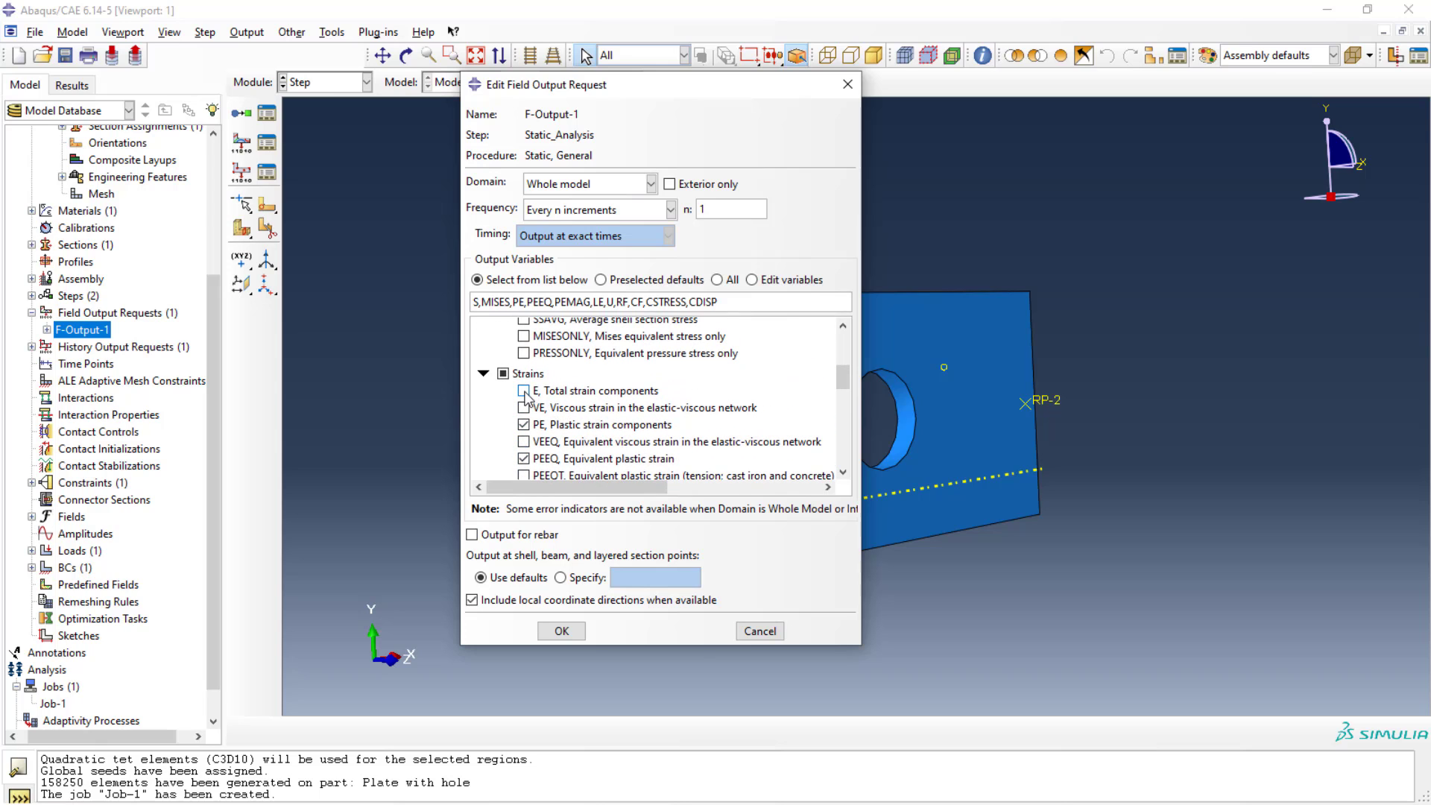
{"action": "scroll", "coordinate": [526, 406], "scroll_direction": "down", "scroll_amount": 4}
{"action": "scroll", "coordinate": [526, 406], "scroll_direction": "down", "scroll_amount": 3}
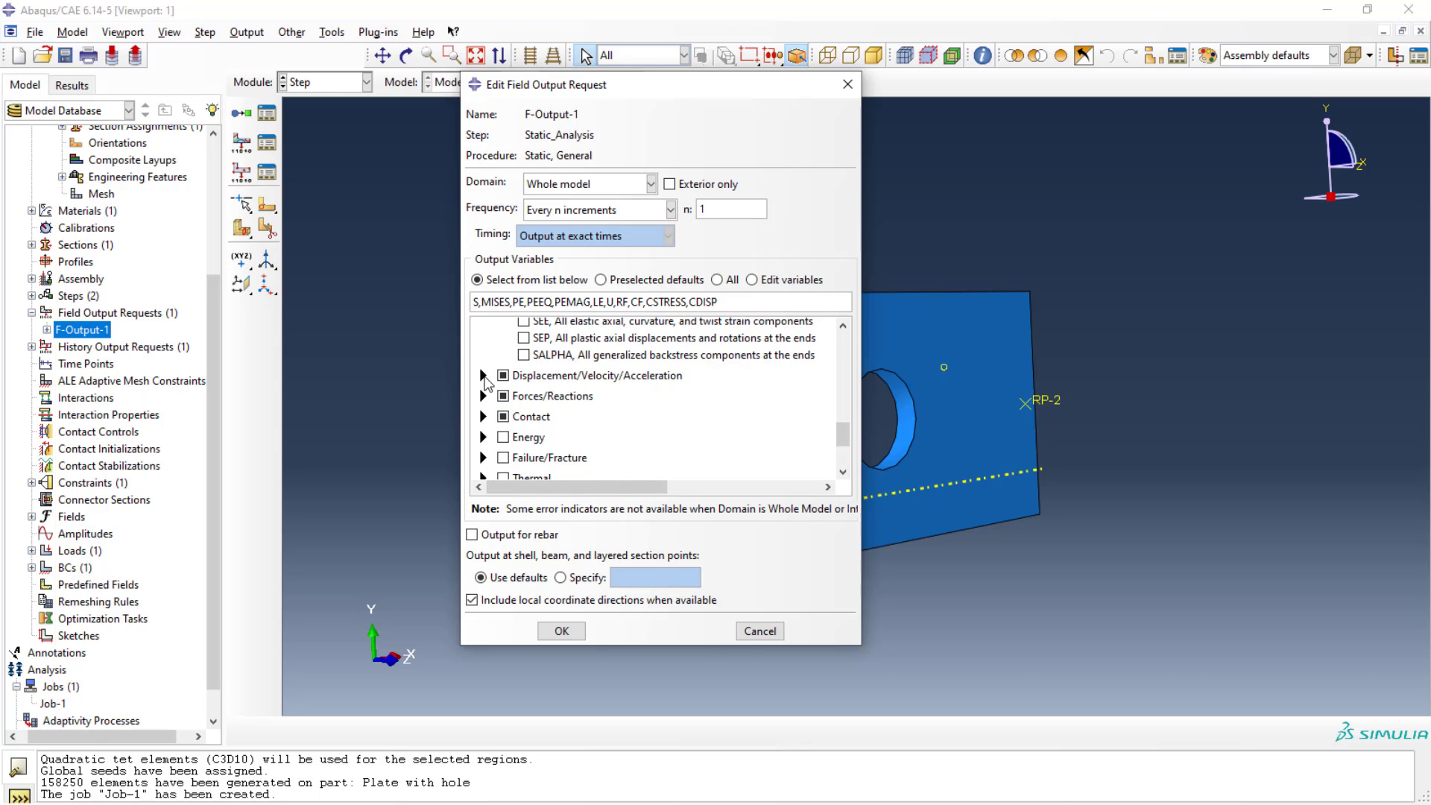
{"action": "scroll", "coordinate": [599, 403], "scroll_direction": "down", "scroll_amount": 1}
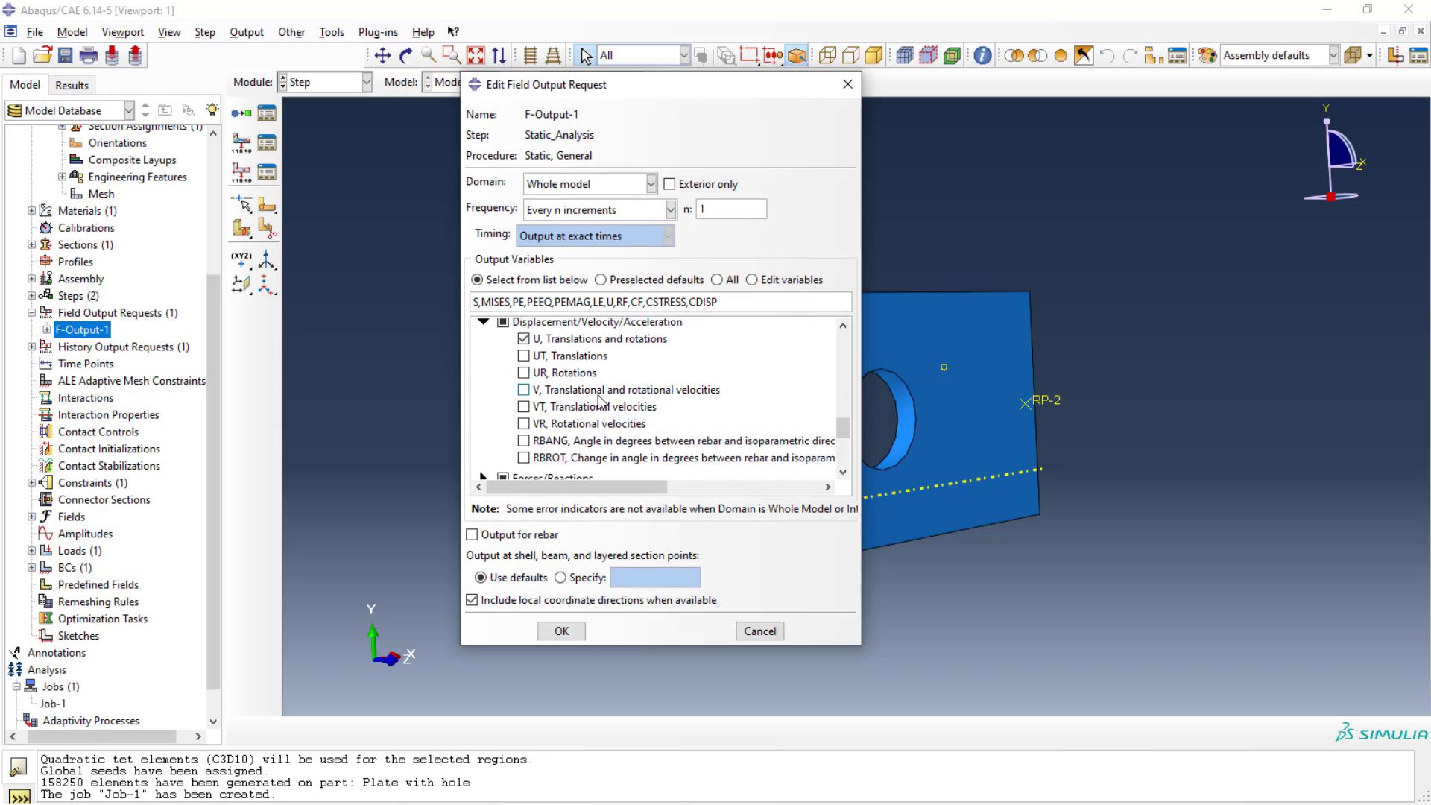
{"action": "left_click", "coordinate": [561, 631]}
Submit Job-1 for analysis and overwrite its existing job files
{"action": "scroll", "coordinate": [147, 604], "scroll_direction": "down", "scroll_amount": 1}
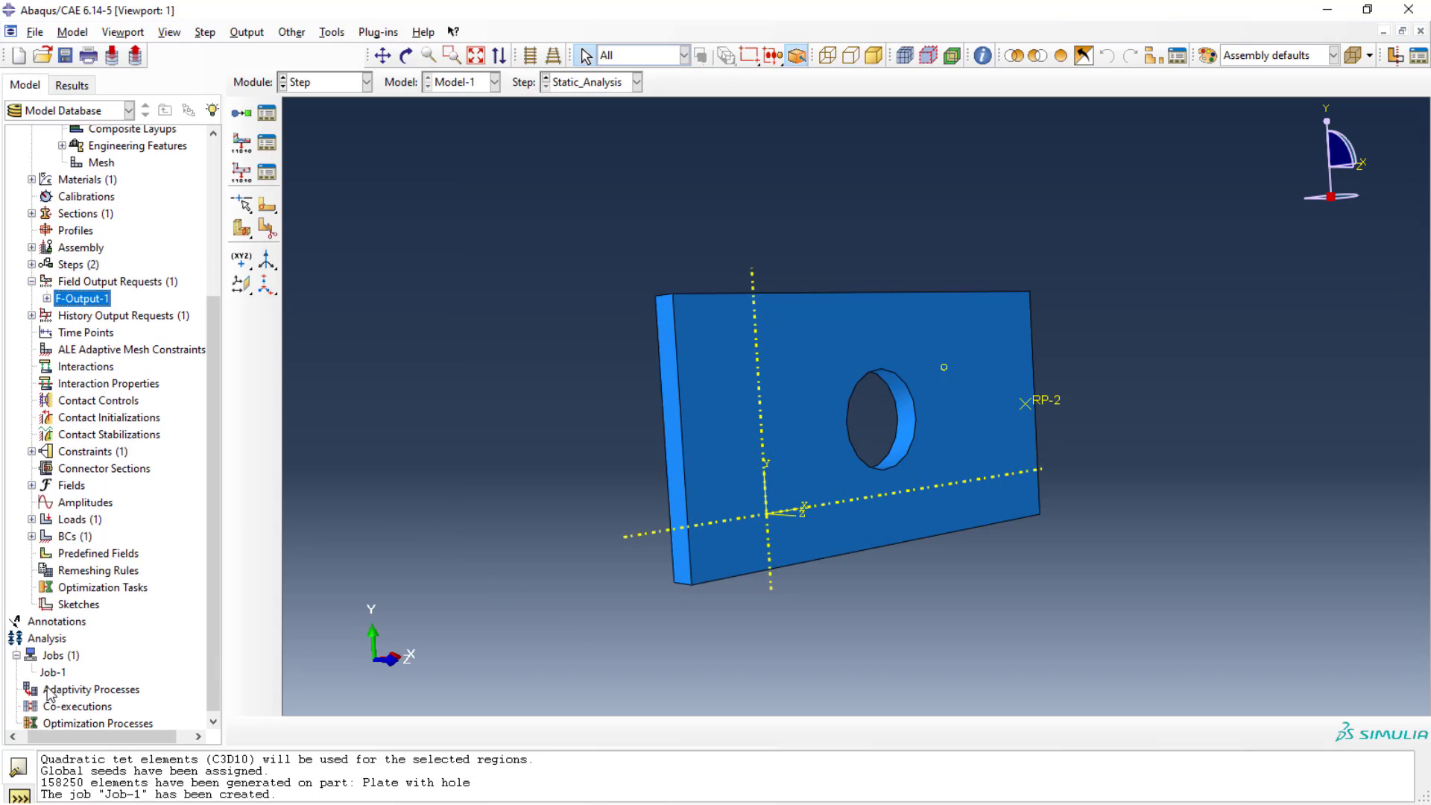
{"action": "right_click", "coordinate": [52, 670]}
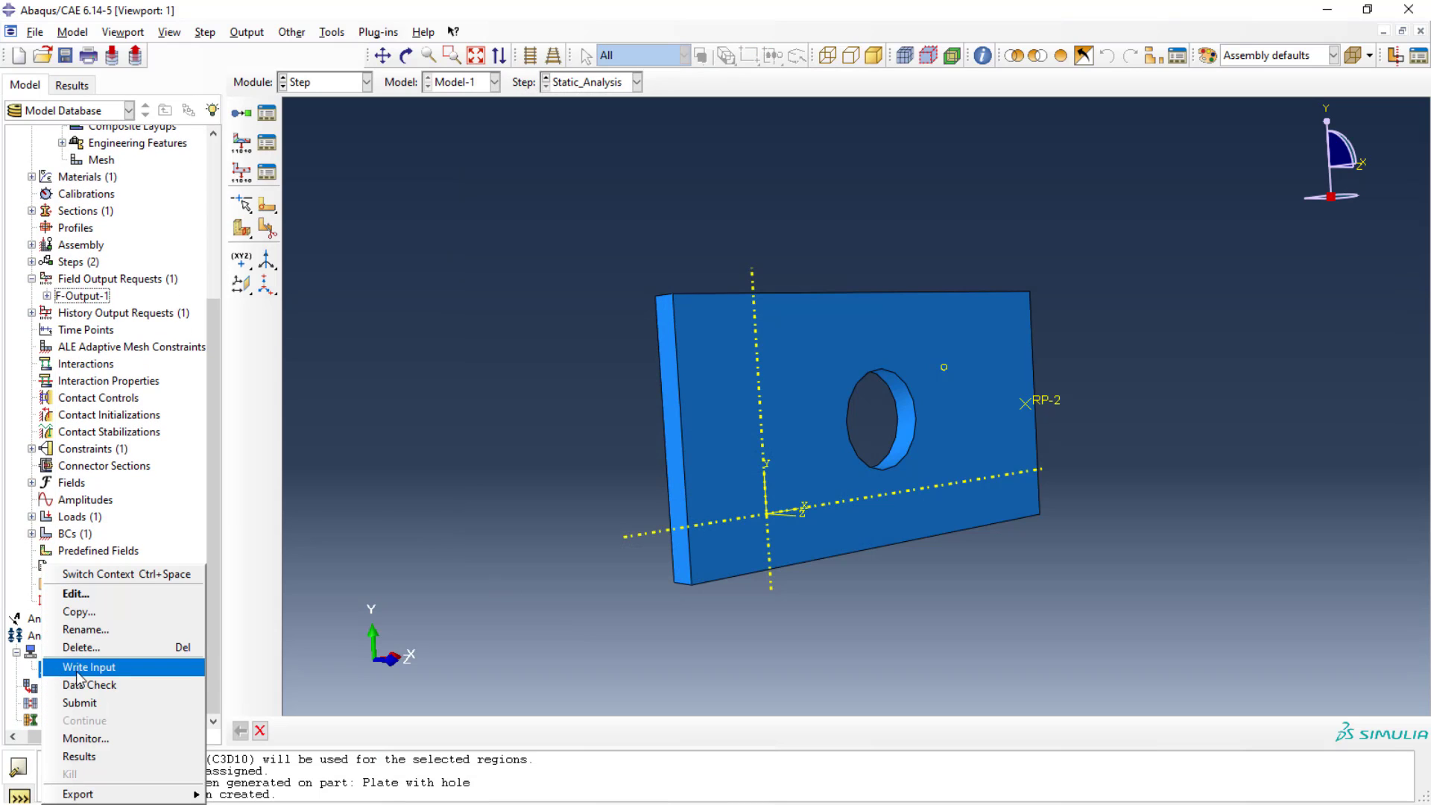
{"action": "left_click", "coordinate": [105, 705]}
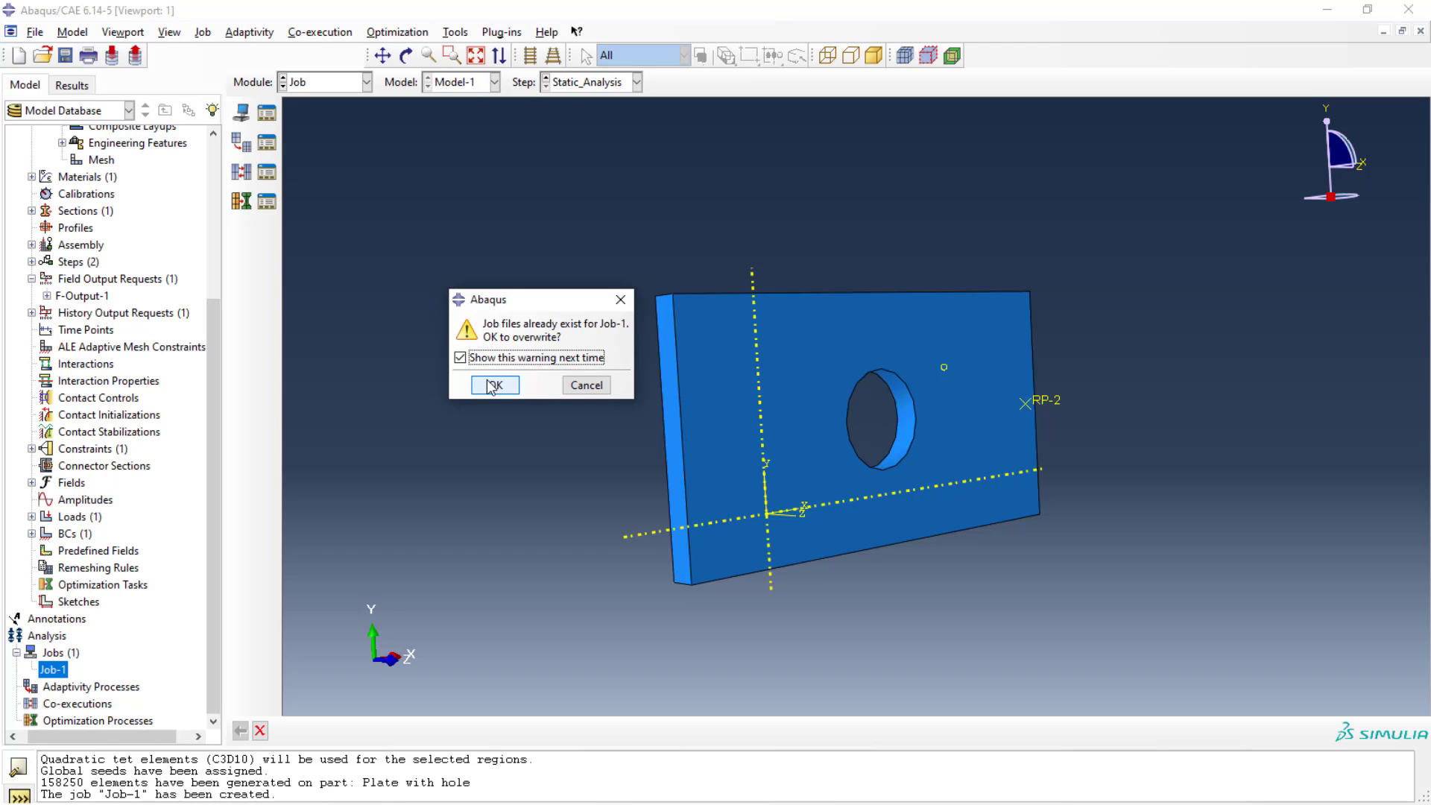
{"action": "left_click", "coordinate": [495, 387]}
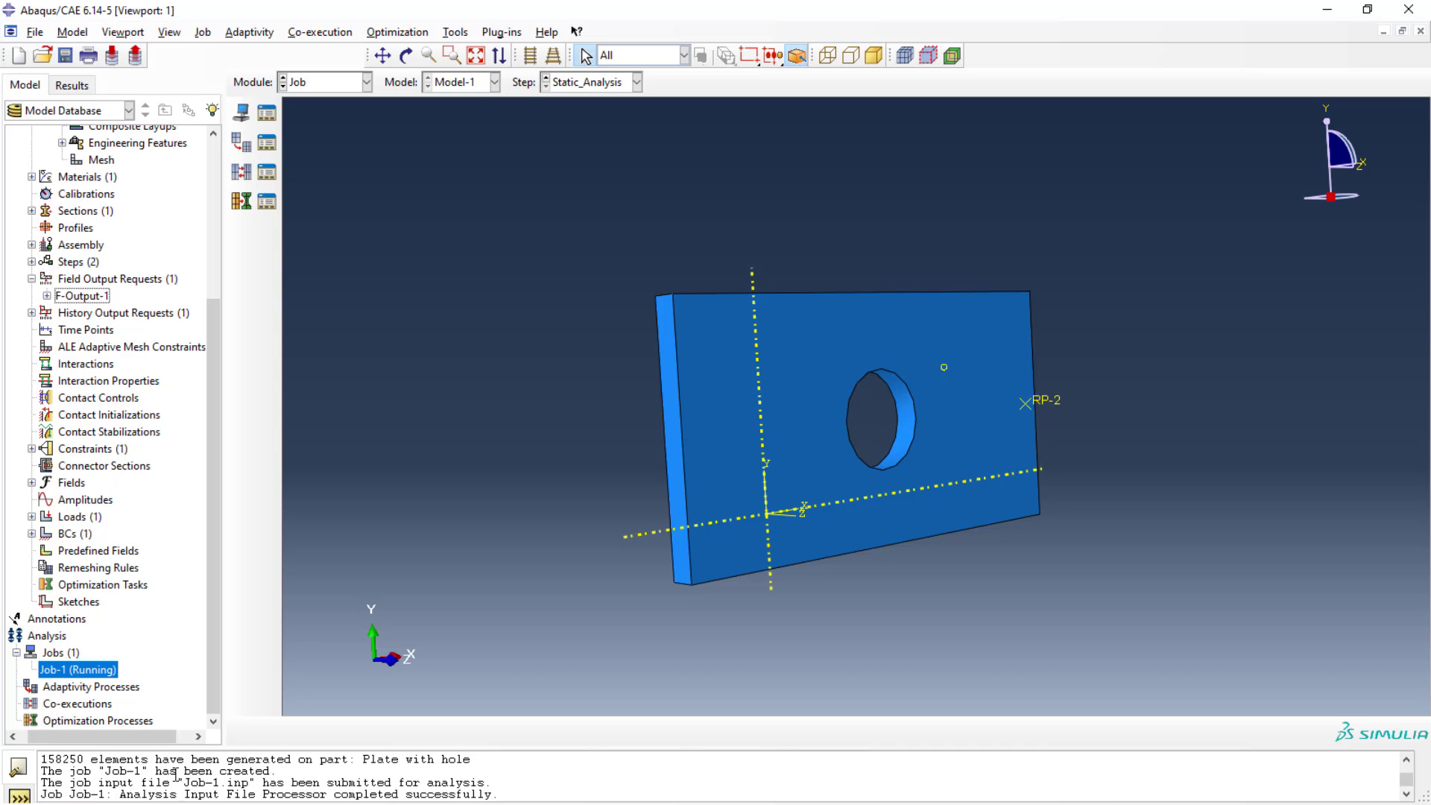
Open the monitor for Job-1, read its log and warnings, and close it
{"action": "right_click", "coordinate": [100, 673]}
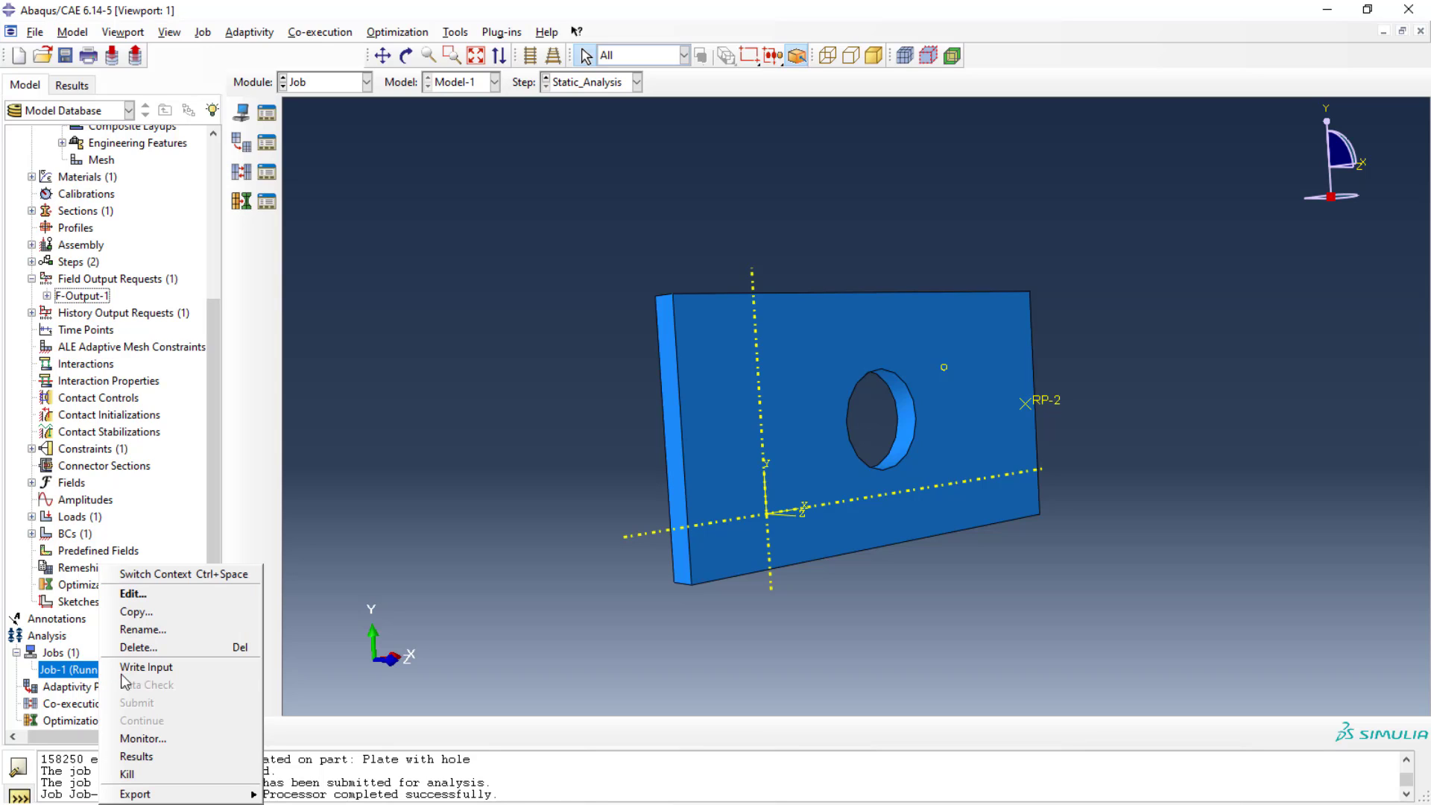
{"action": "left_click", "coordinate": [138, 740]}
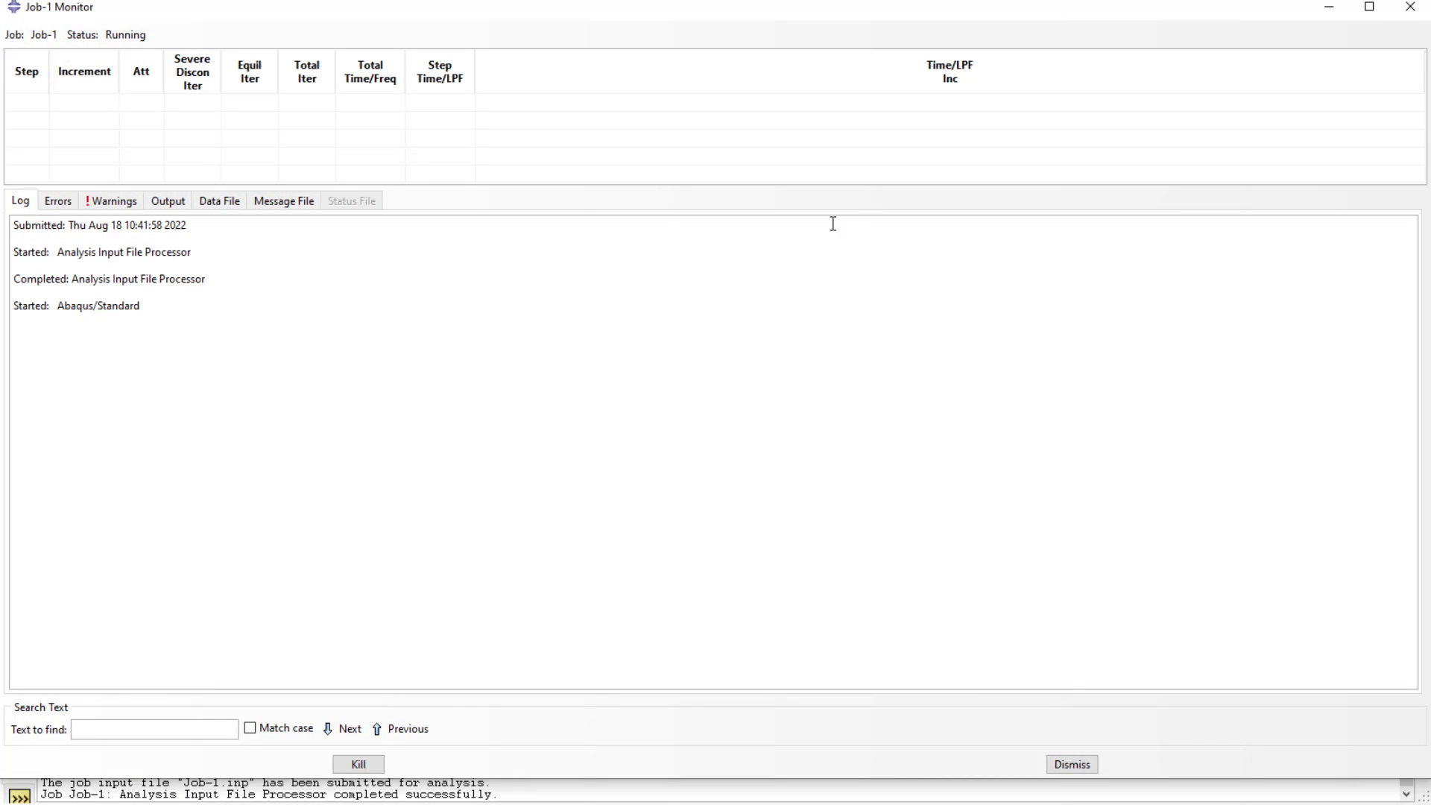
{"action": "left_click", "coordinate": [114, 202]}
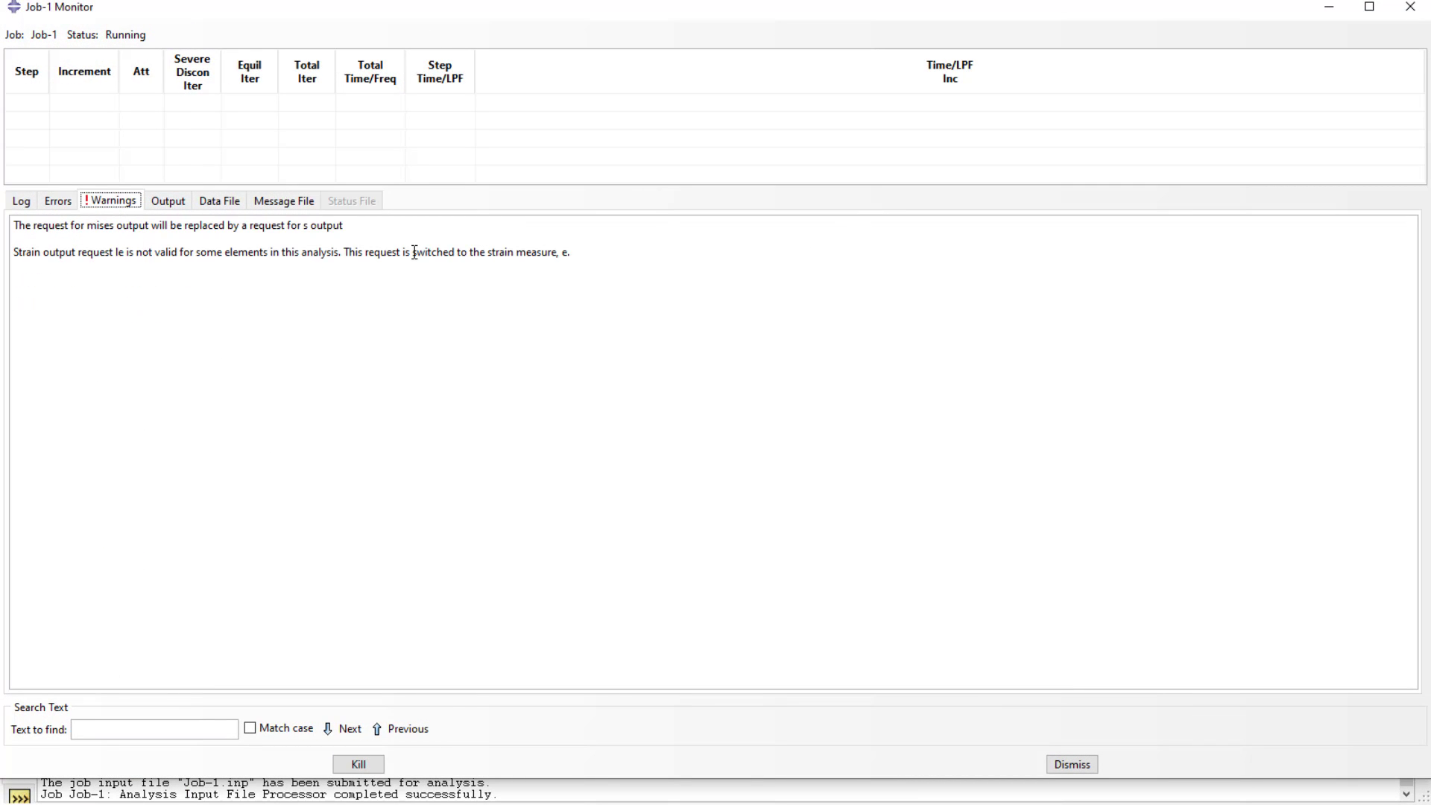
{"action": "left_click", "coordinate": [1418, 9]}
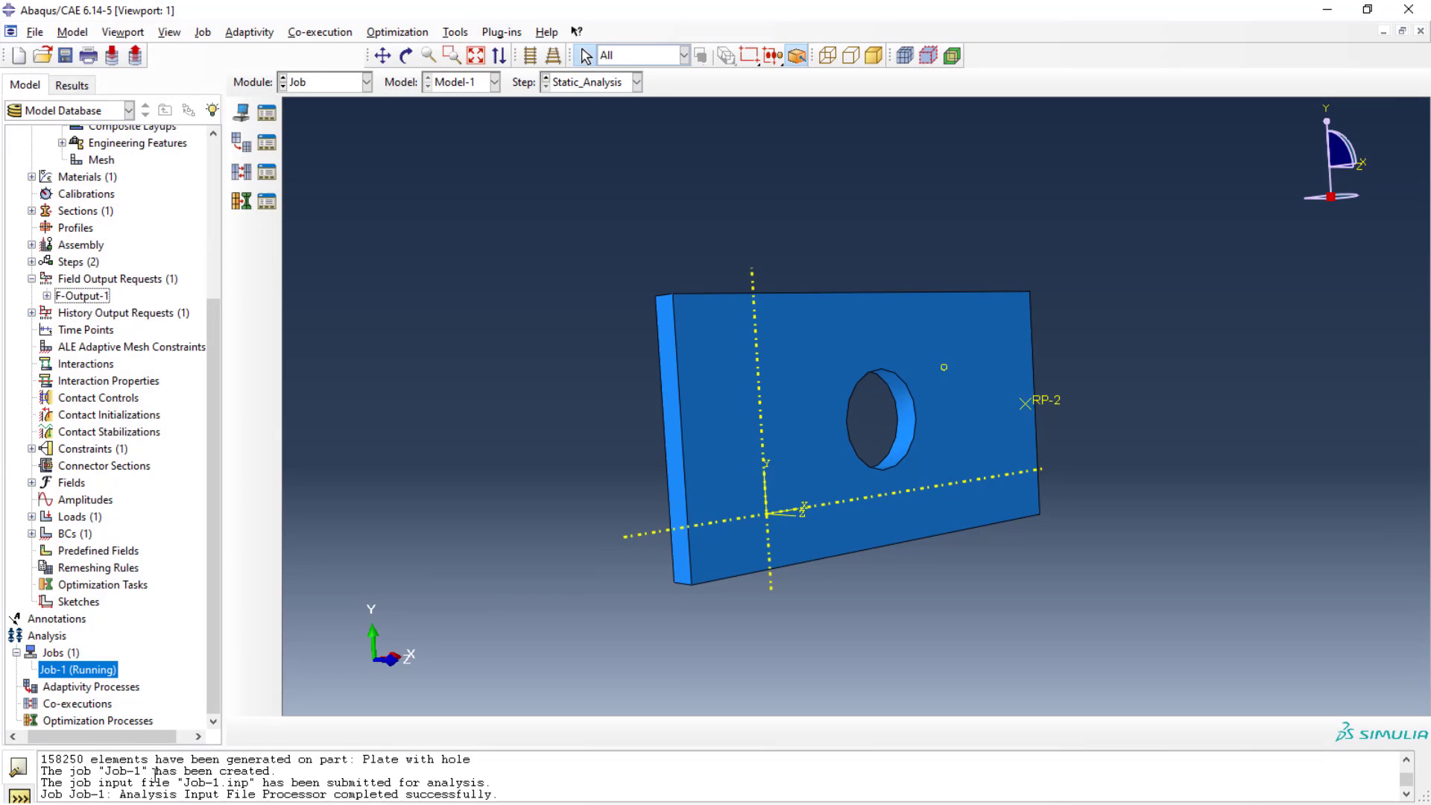
{"action": "scroll", "coordinate": [155, 774], "scroll_direction": "up", "scroll_amount": 1}
{"action": "scroll", "coordinate": [134, 766], "scroll_direction": "down", "scroll_amount": 1}
{"action": "scroll", "coordinate": [142, 783], "scroll_direction": "up", "scroll_amount": 2}
{"action": "scroll", "coordinate": [145, 786], "scroll_direction": "down", "scroll_amount": 2}
{"action": "left_click", "coordinate": [80, 671]}
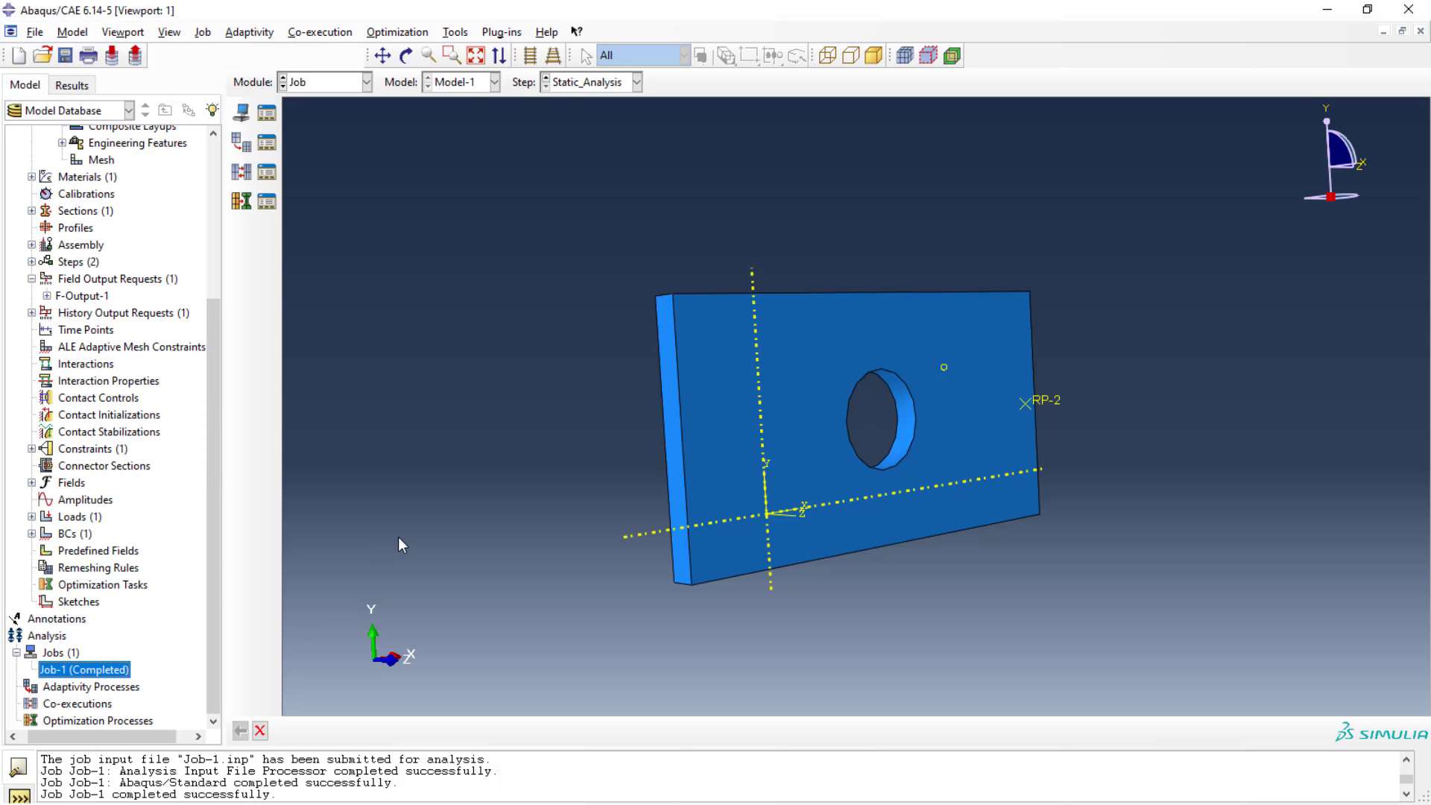
Switch to the results tree and the Visualization module, and try to plot the undeformed shape
{"action": "left_click", "coordinate": [71, 85]}
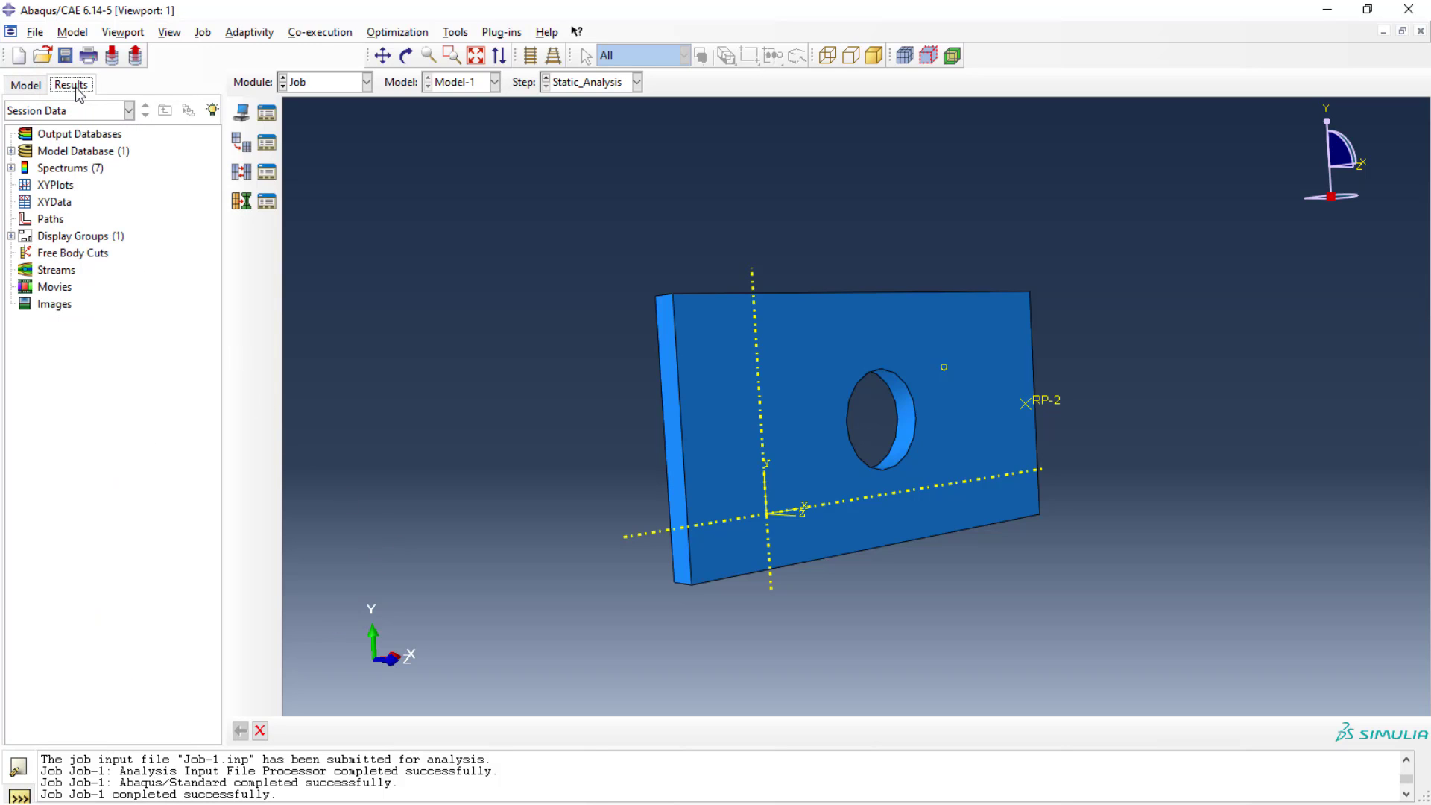
{"action": "left_click", "coordinate": [366, 82]}
{"action": "left_click", "coordinate": [330, 258]}
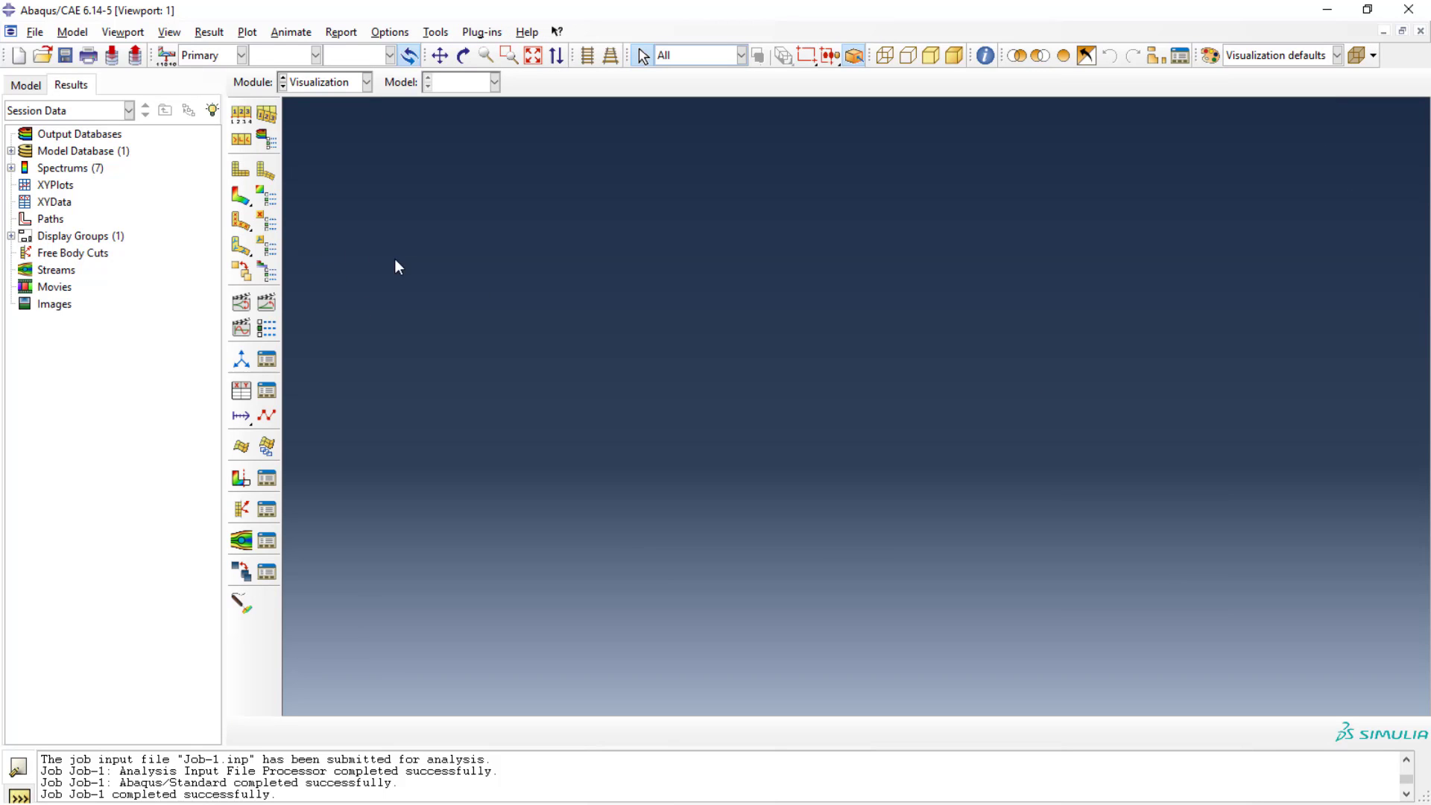
{"action": "left_click", "coordinate": [242, 179]}
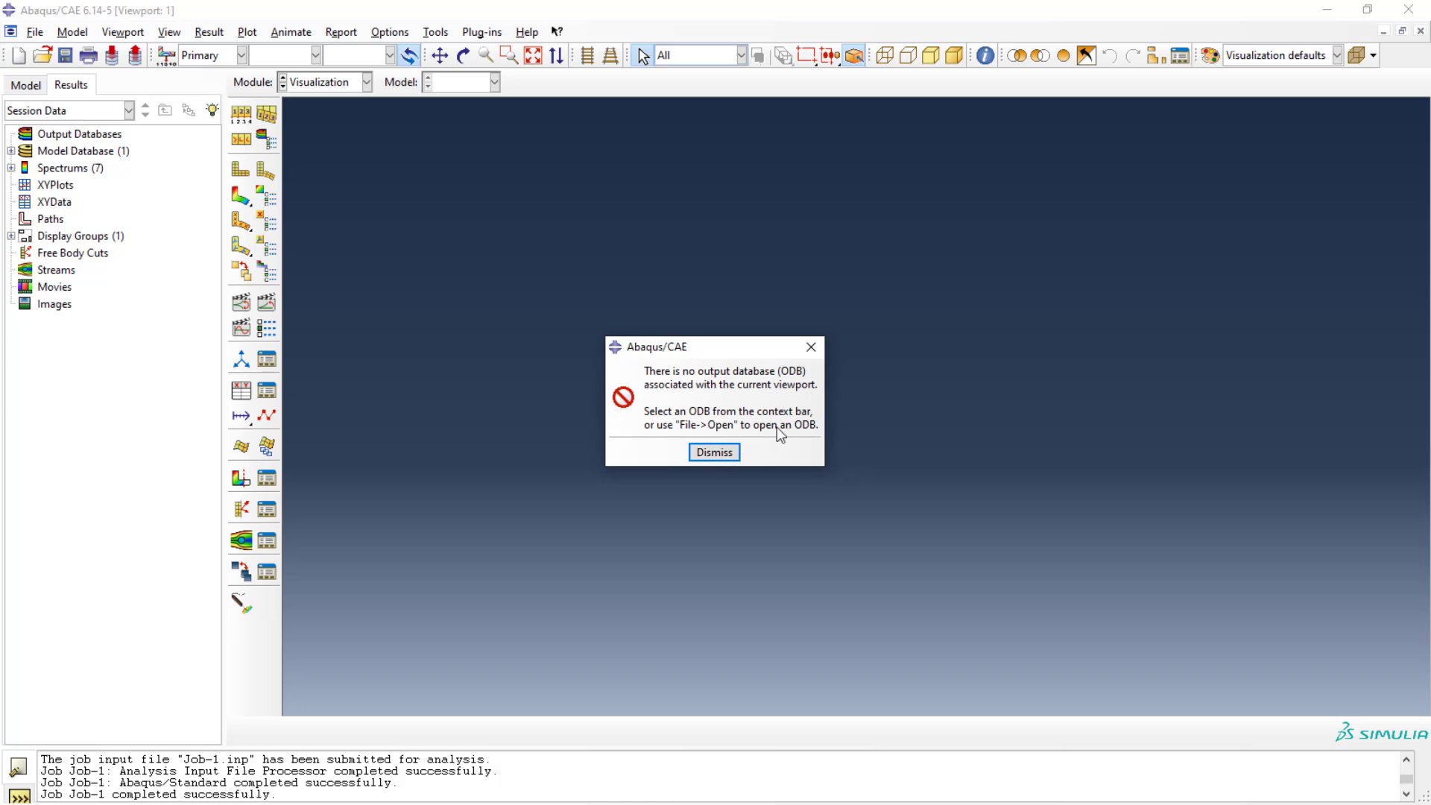
{"action": "left_click", "coordinate": [715, 454]}
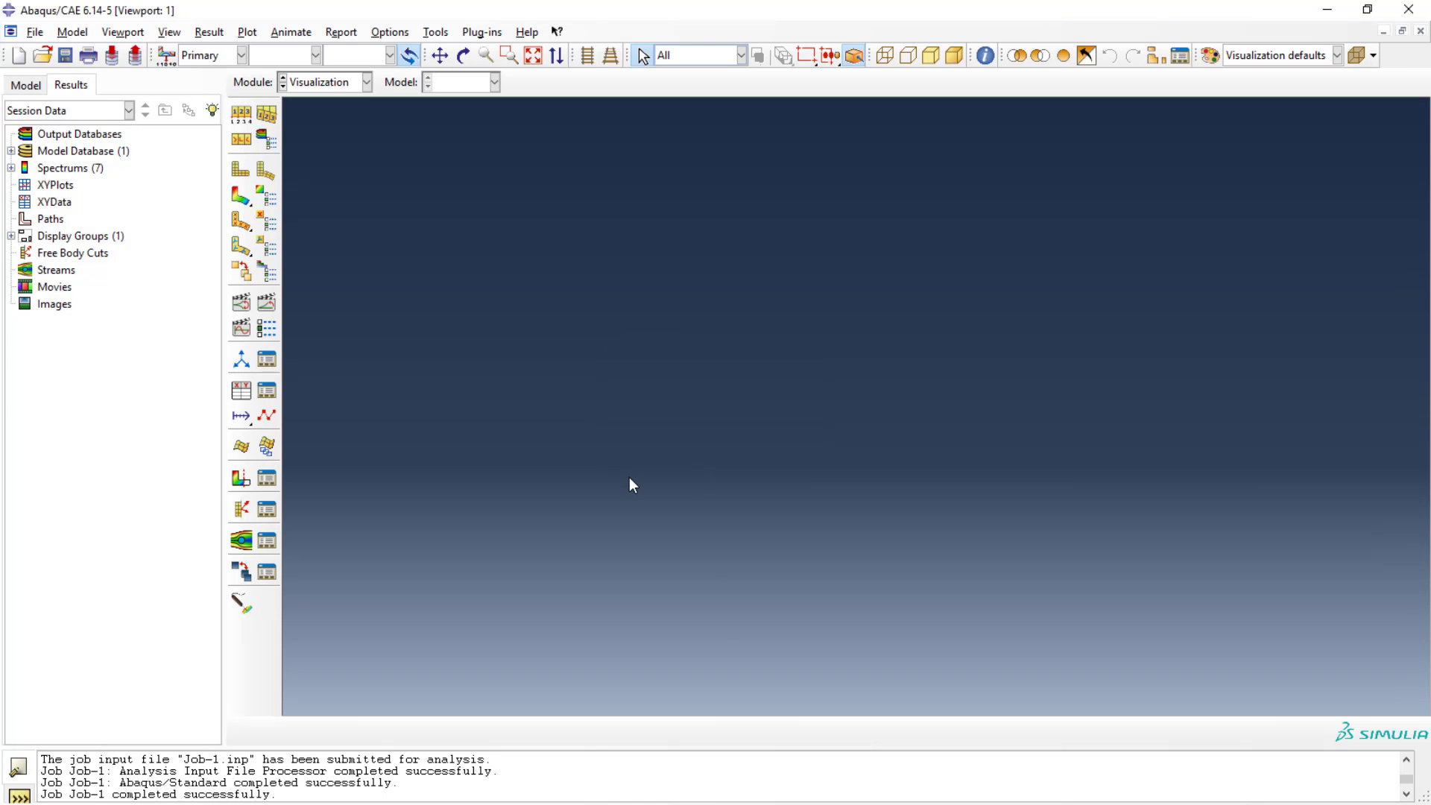
Open the output database Job-1.odb from the Temp directory as read-only
{"action": "left_click", "coordinate": [34, 33]}
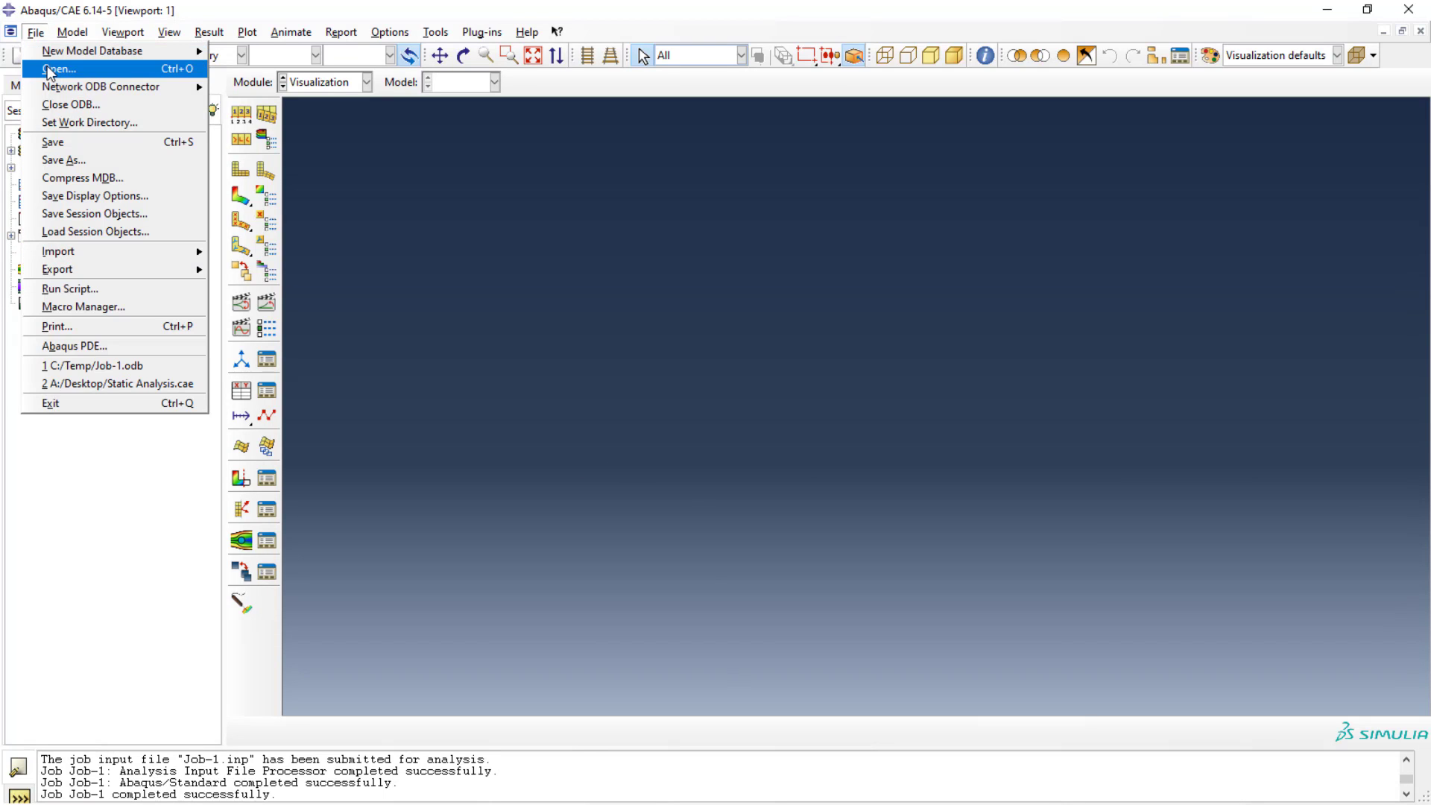
{"action": "left_click", "coordinate": [45, 71]}
{"action": "left_click", "coordinate": [546, 329]}
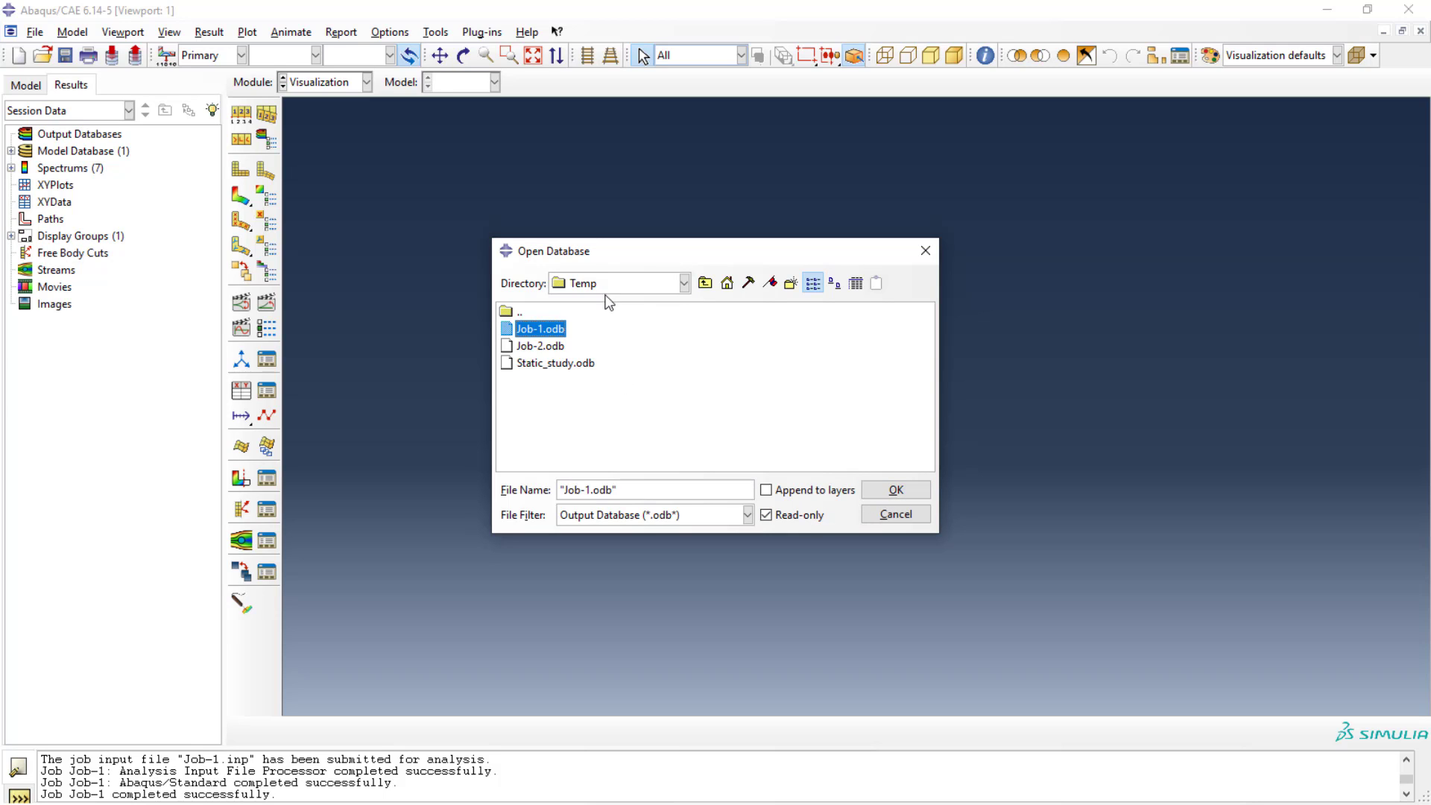
{"action": "left_click", "coordinate": [891, 492]}
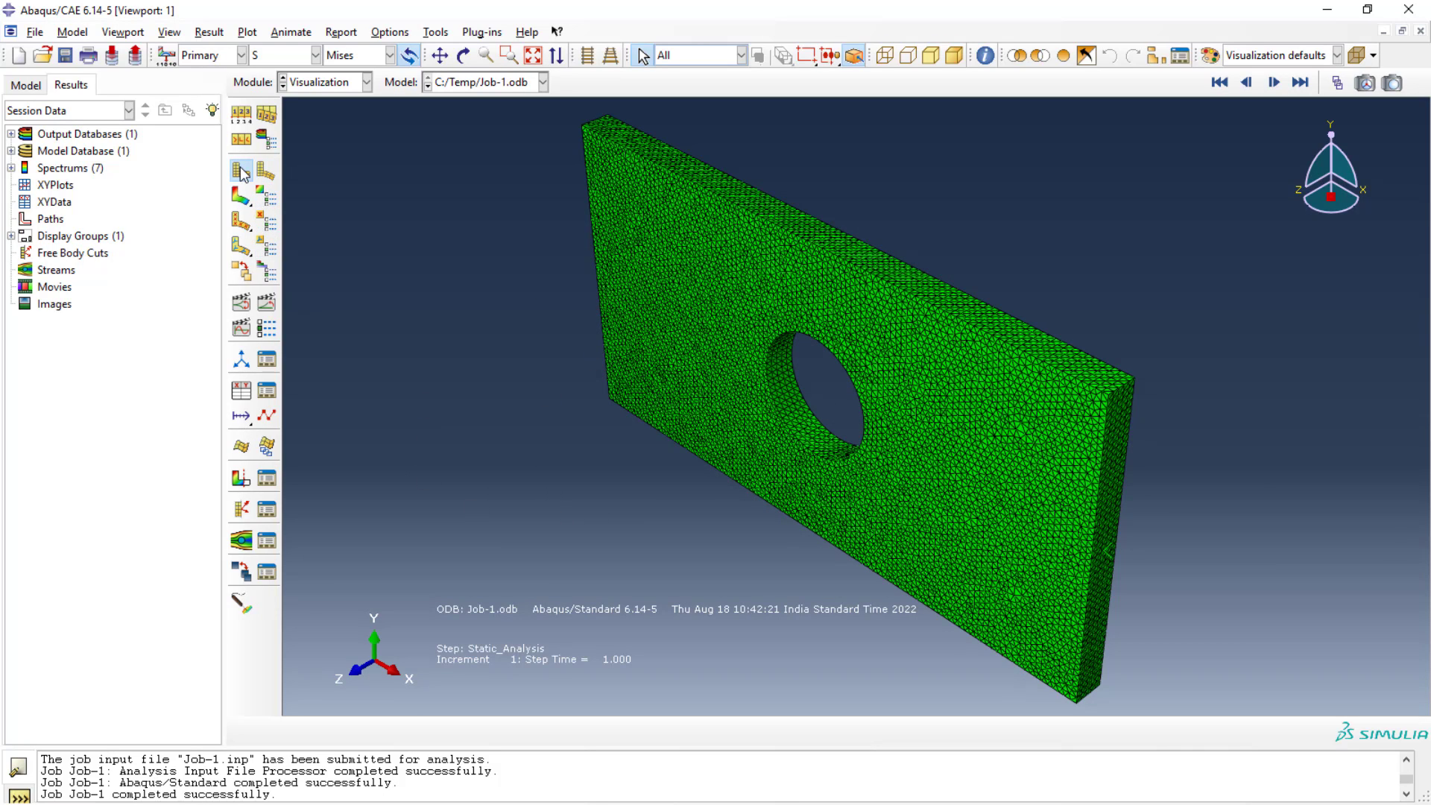
Plot contours on the deformed plate and set the contour variable to displacement U, Magnitude
{"action": "left_click", "coordinate": [267, 171]}
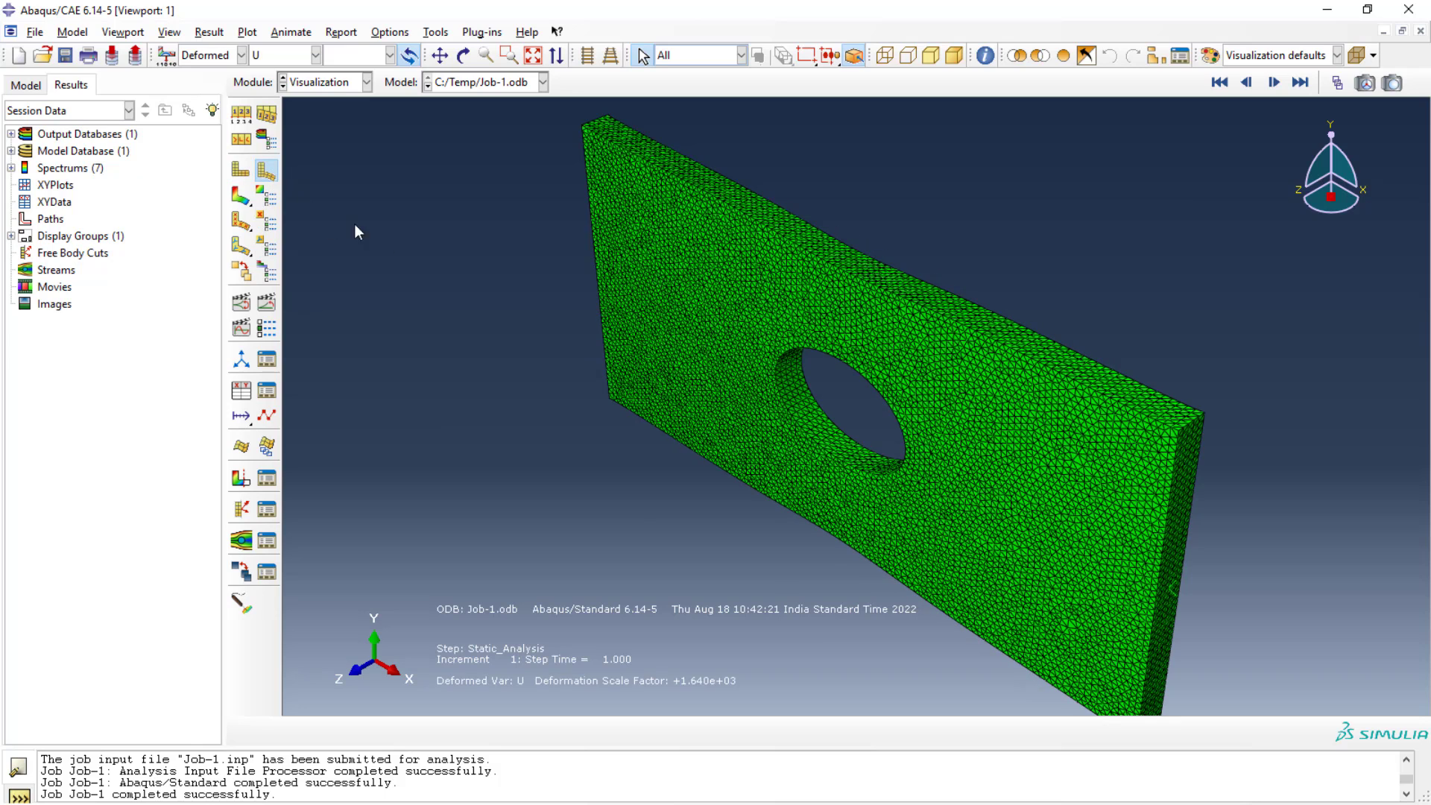
{"action": "left_click", "coordinate": [241, 198]}
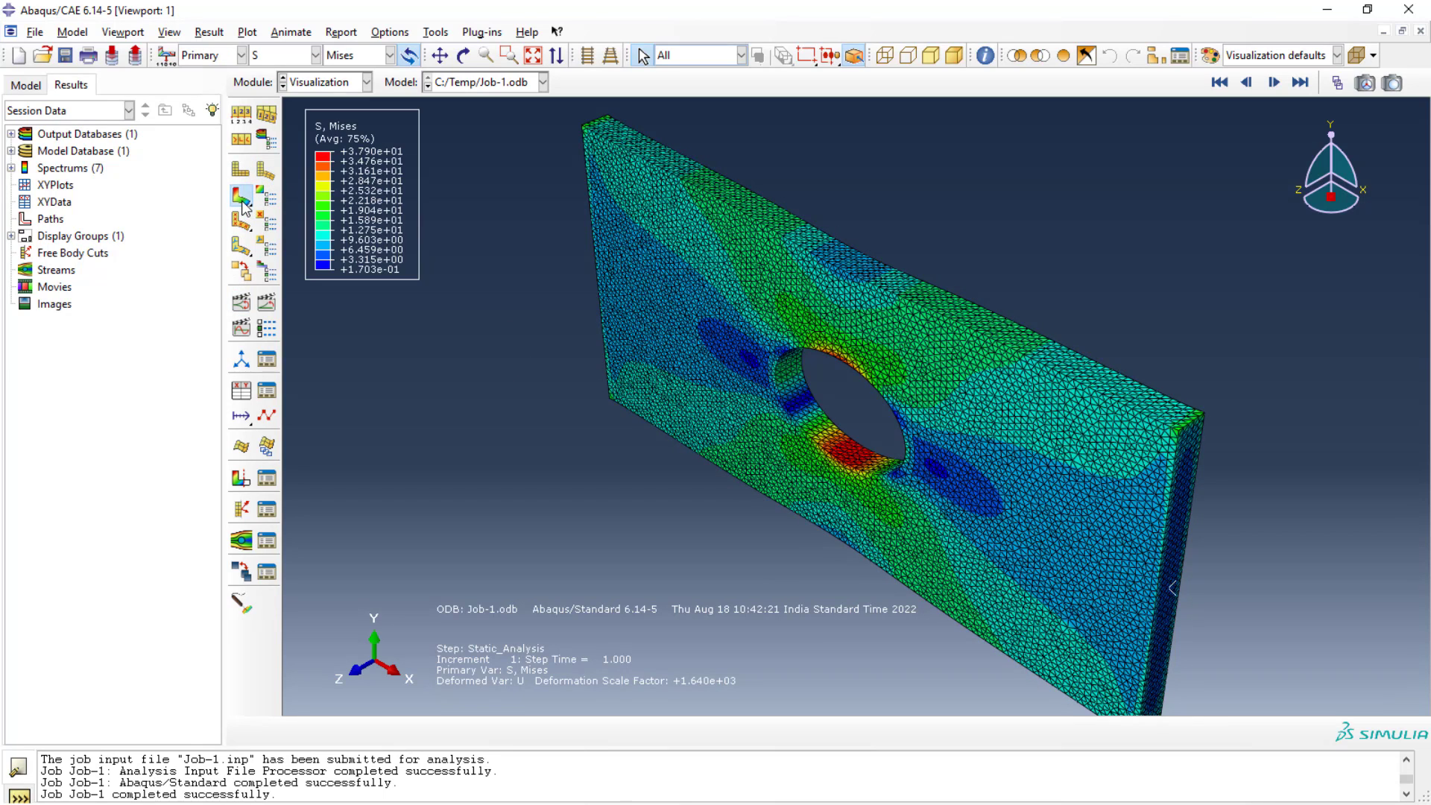
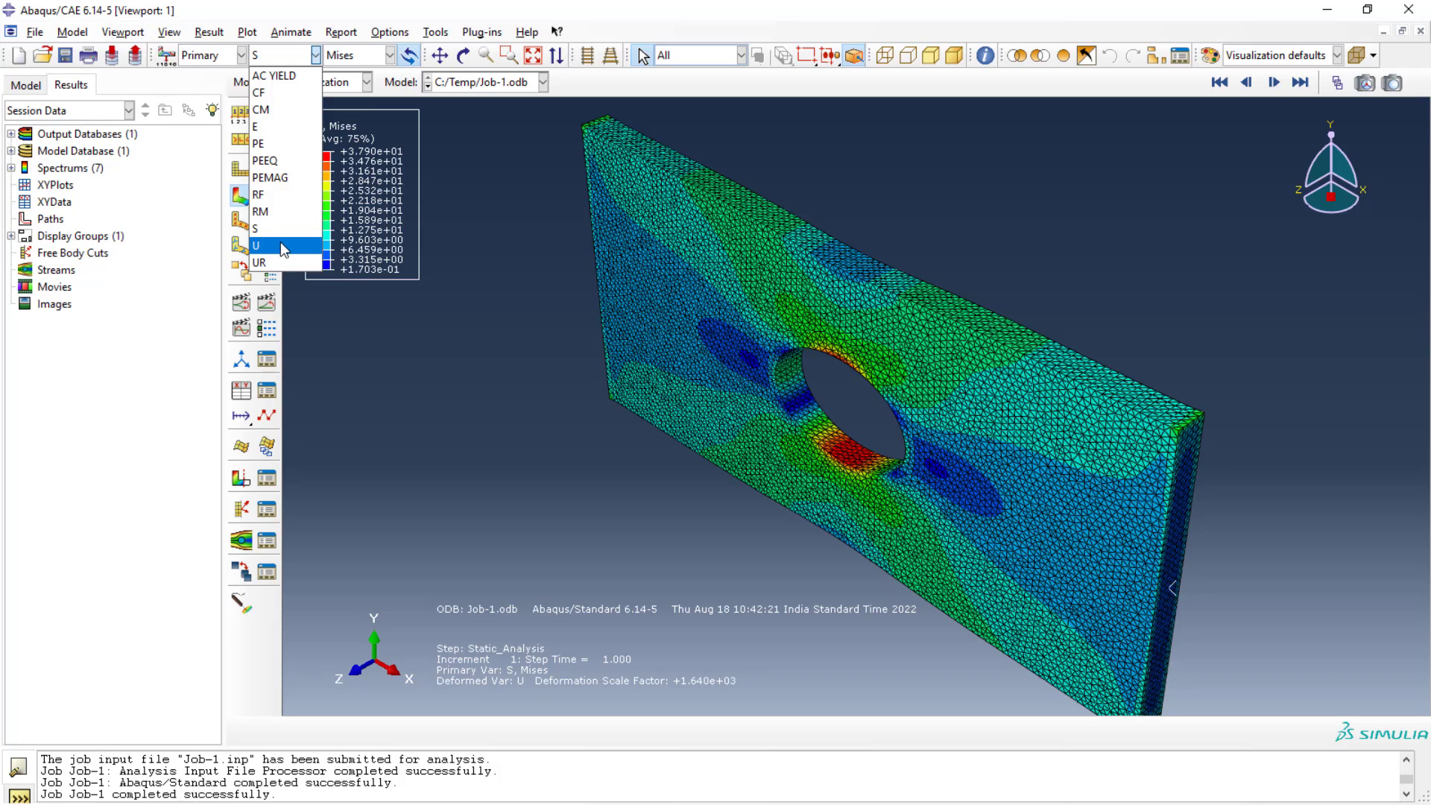
{"action": "left_click", "coordinate": [282, 247]}
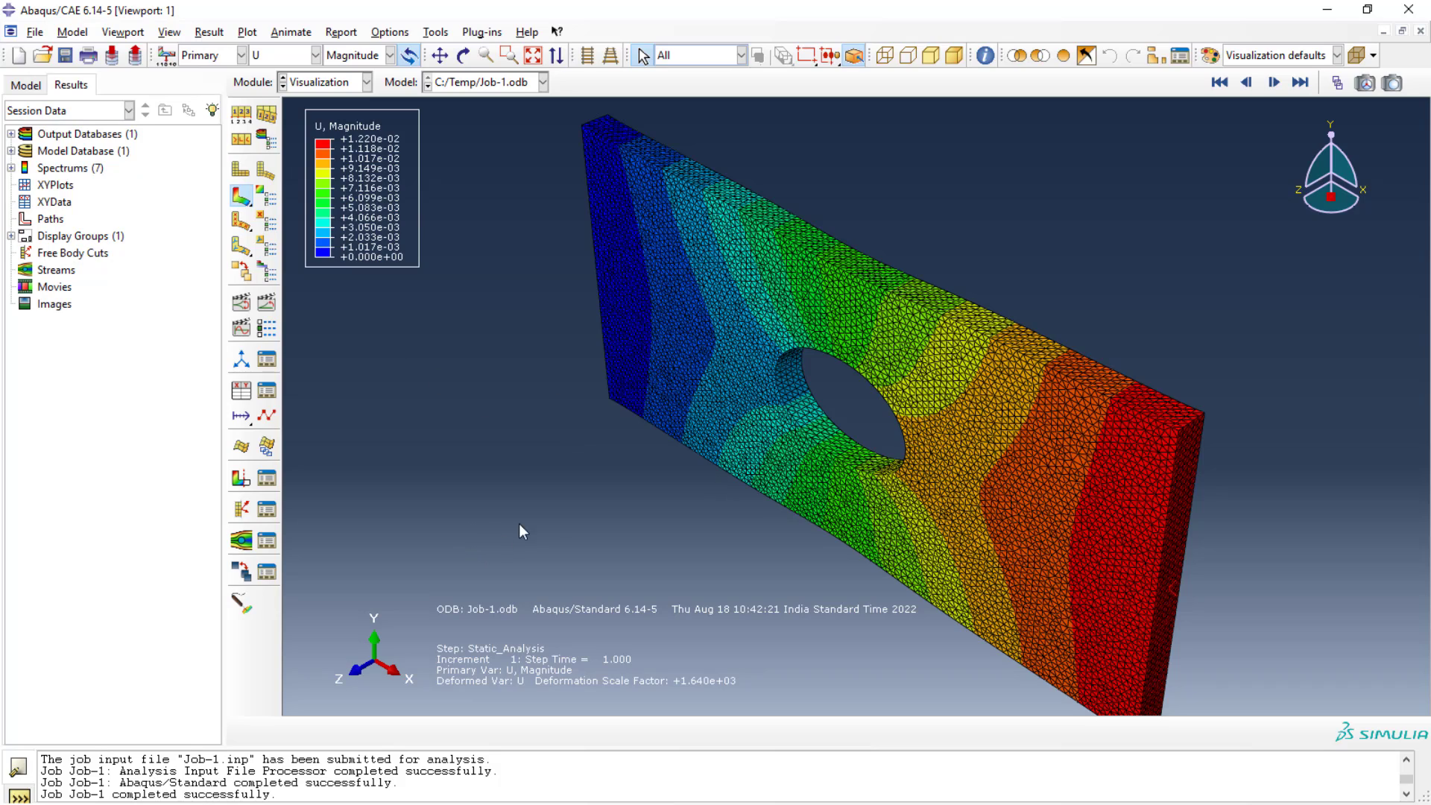
{"action": "scroll", "coordinate": [956, 523], "scroll_direction": "down", "scroll_amount": 4}
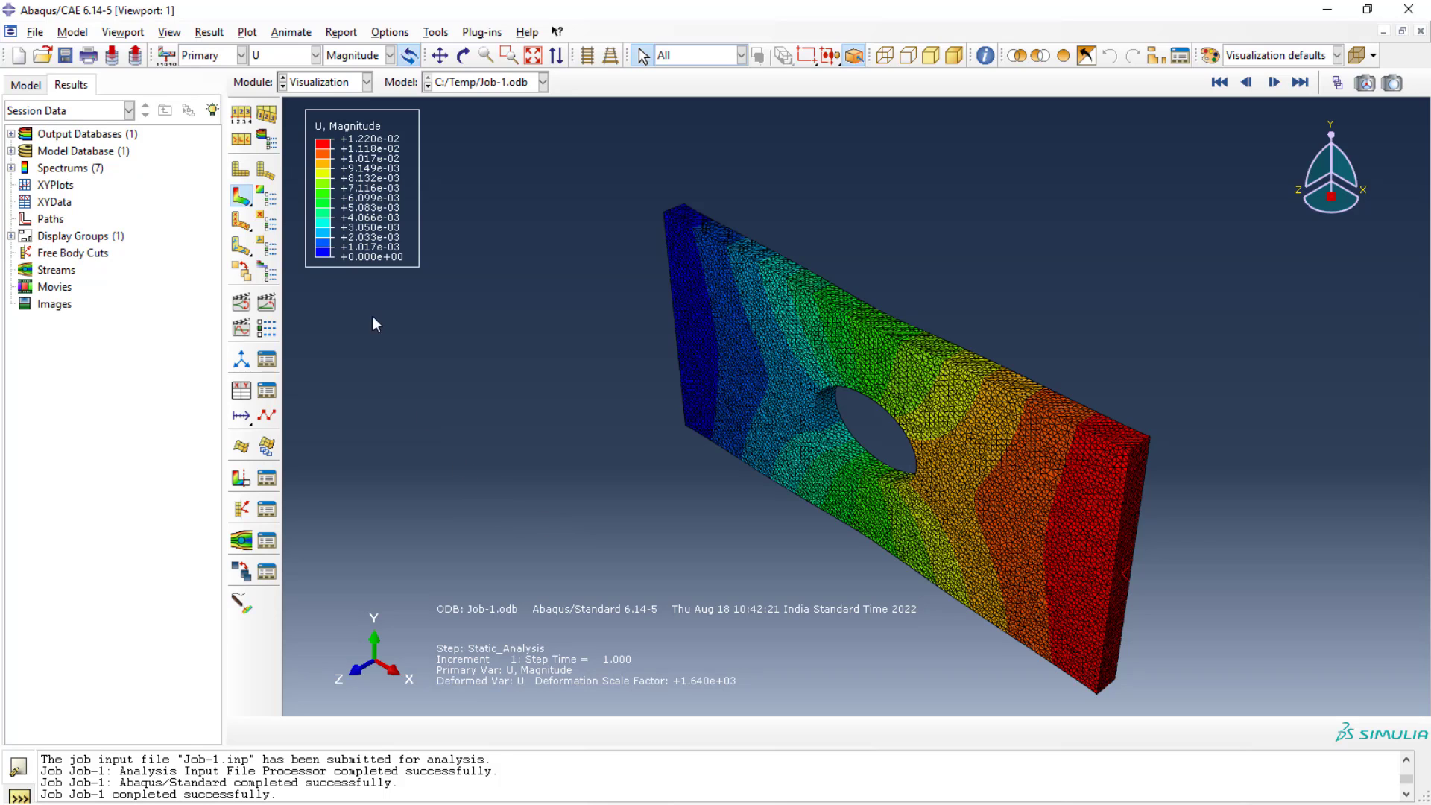
Set the contour variable to stress S with the Mises invariant
{"action": "left_click", "coordinate": [316, 56]}
{"action": "left_click", "coordinate": [287, 230]}
{"action": "left_click", "coordinate": [389, 55]}
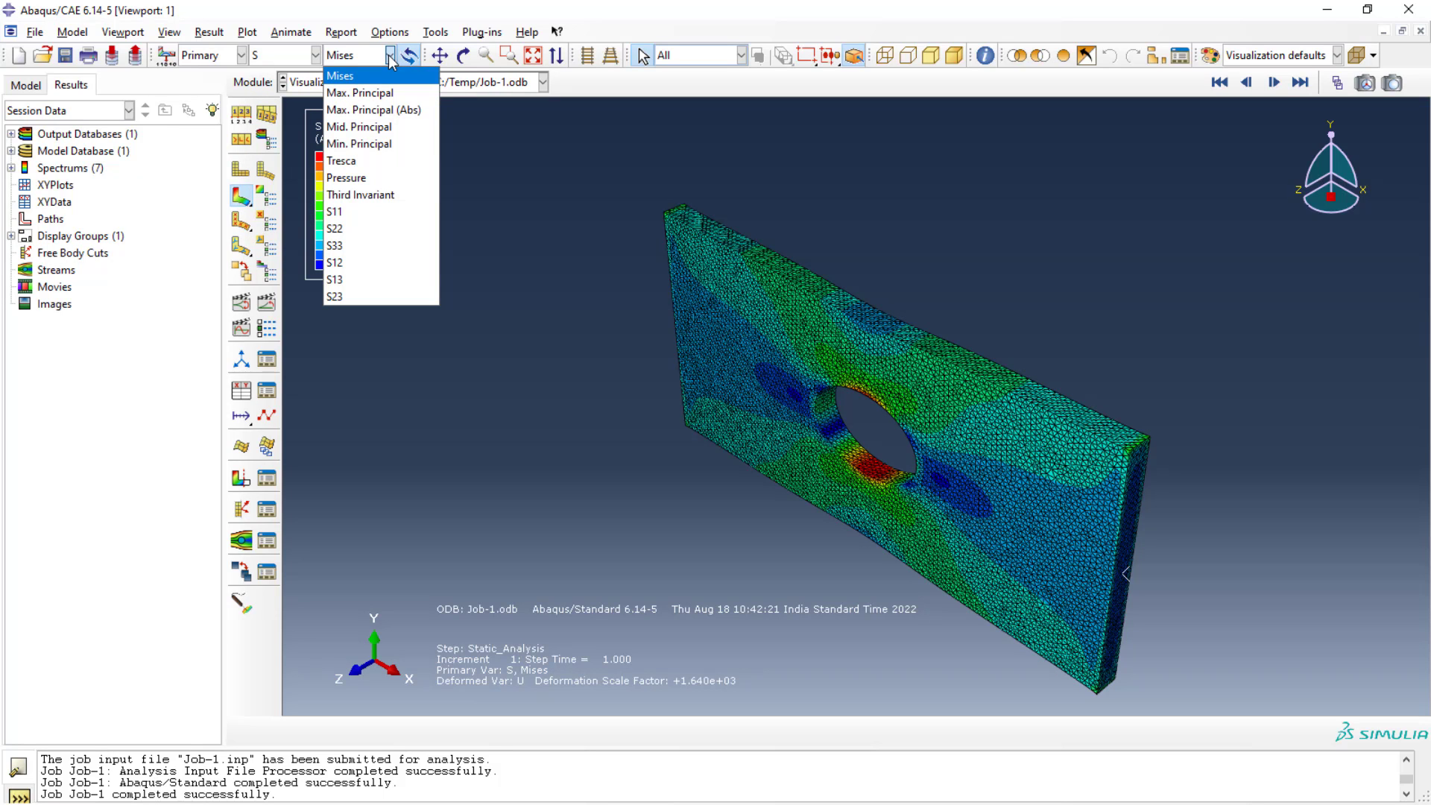
{"action": "left_click", "coordinate": [391, 76]}
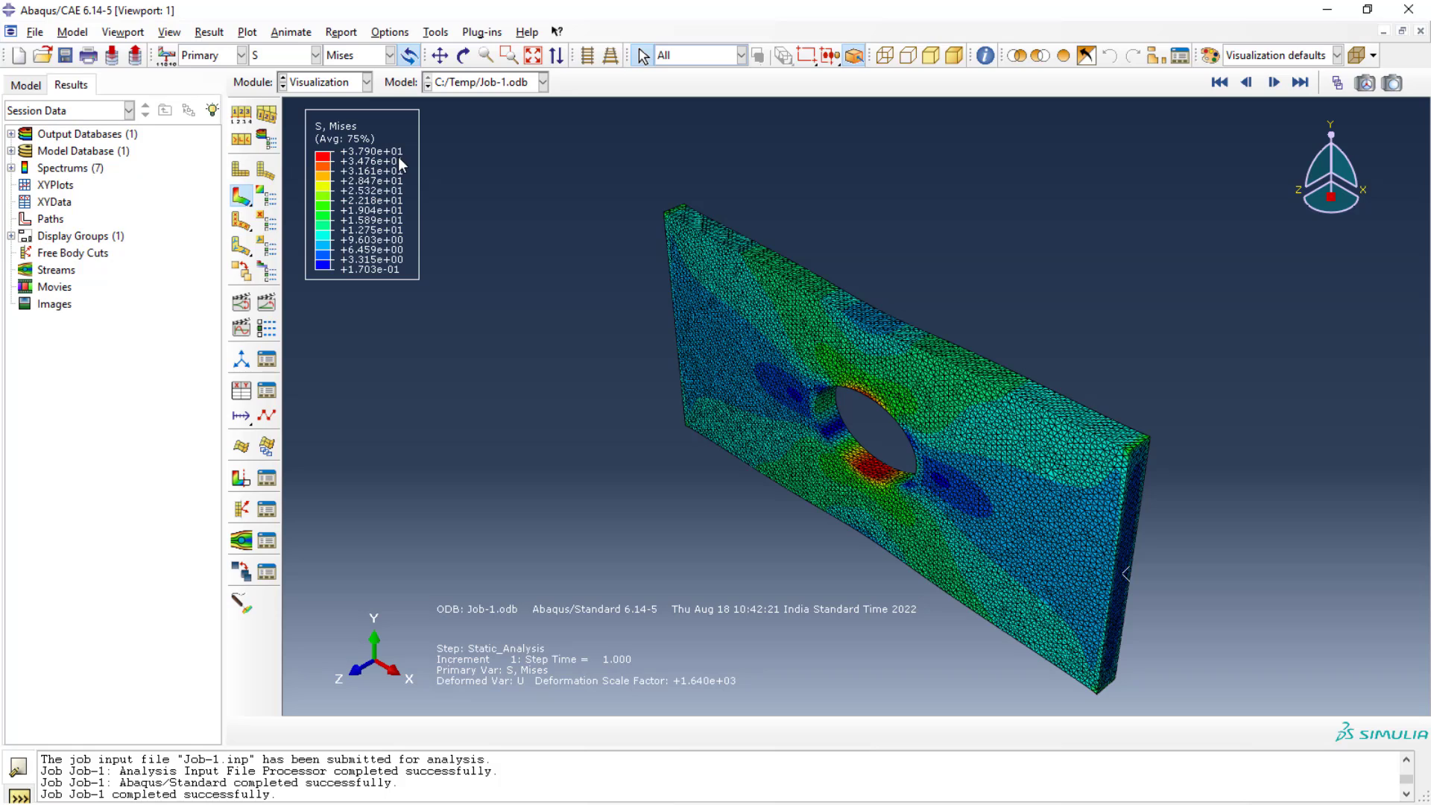
{"action": "scroll", "coordinate": [591, 503], "scroll_direction": "up", "scroll_amount": 5}
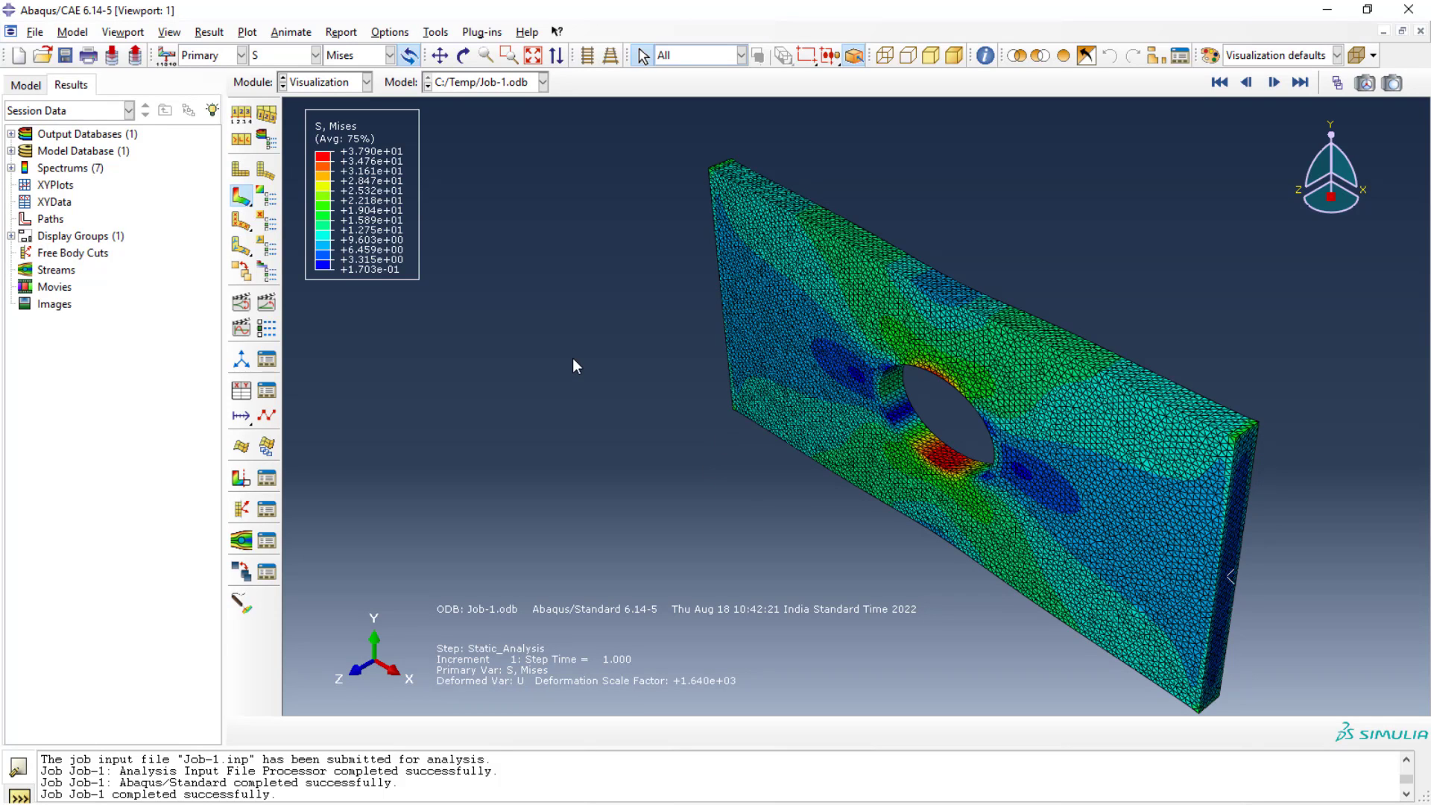
Set the common plot options to a uniform deformation scale factor of 1 and apply them
{"action": "left_click", "coordinate": [240, 116]}
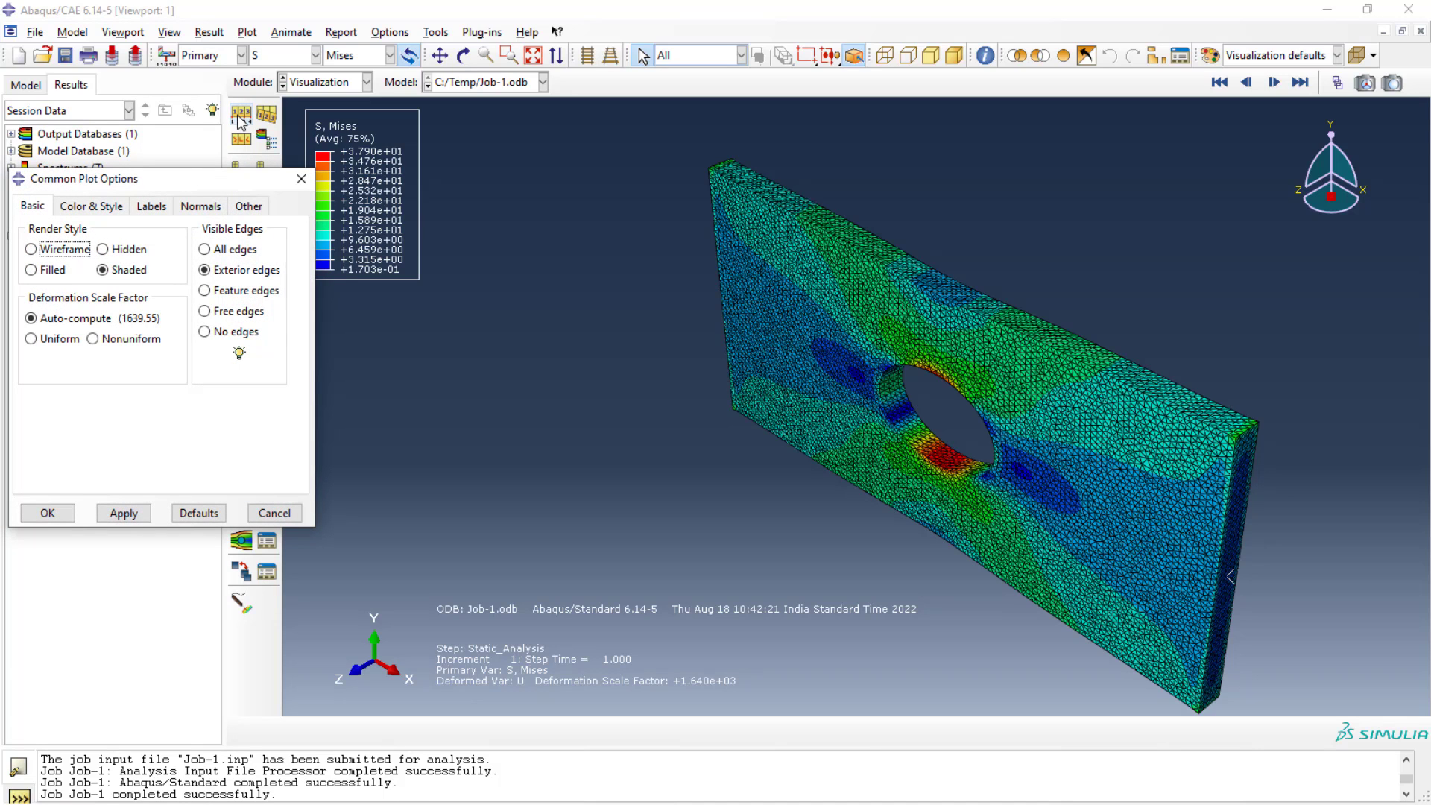
{"action": "left_click_drag", "start_coordinate": [125, 184], "coordinate": [540, 228]}
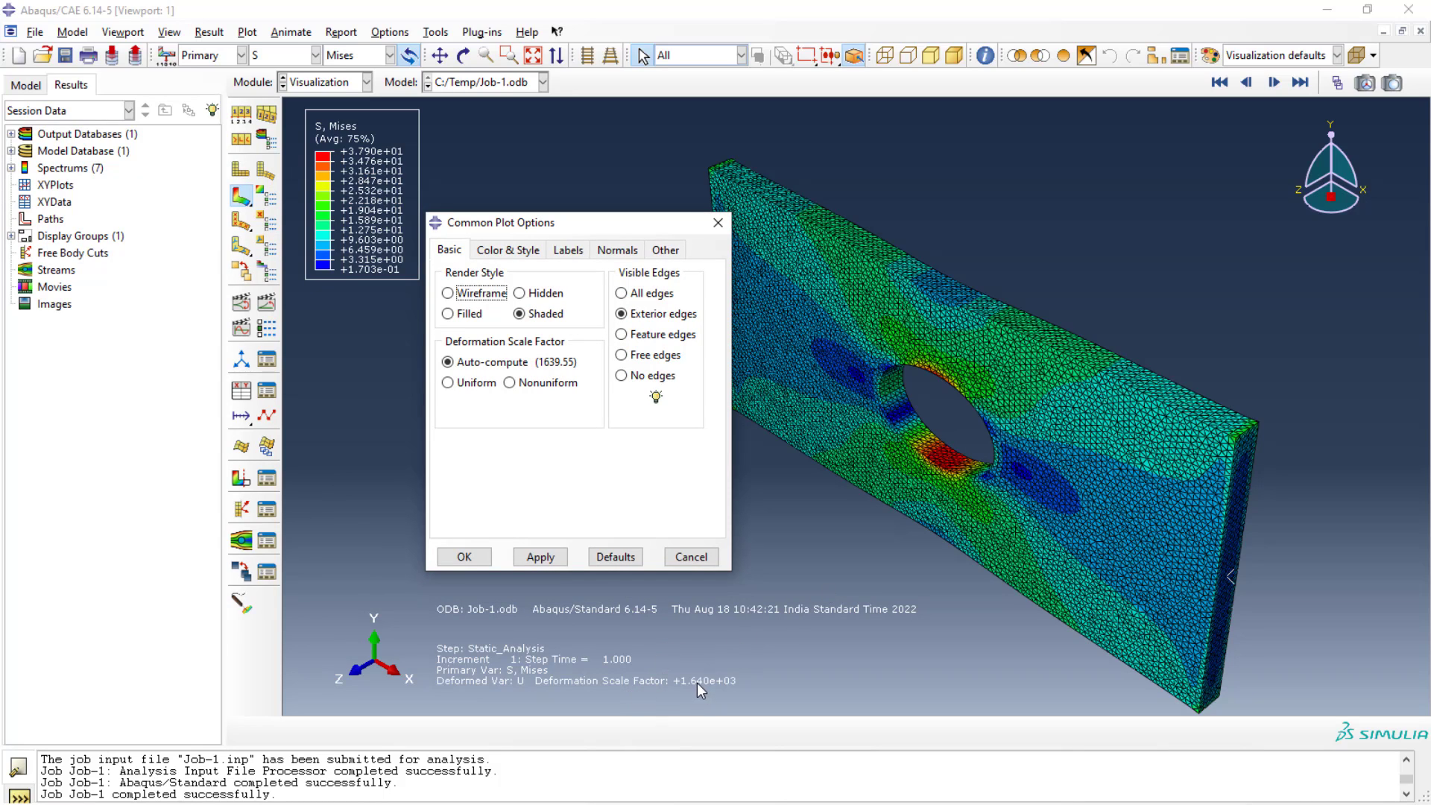
{"action": "left_click", "coordinate": [477, 383]}
{"action": "key", "text": "shift+Left"}
{"action": "key", "text": "shift+Left"}
{"action": "key", "text": "shift+Left"}
{"action": "key", "text": "shift+Left"}
{"action": "key", "text": "shift+Left"}
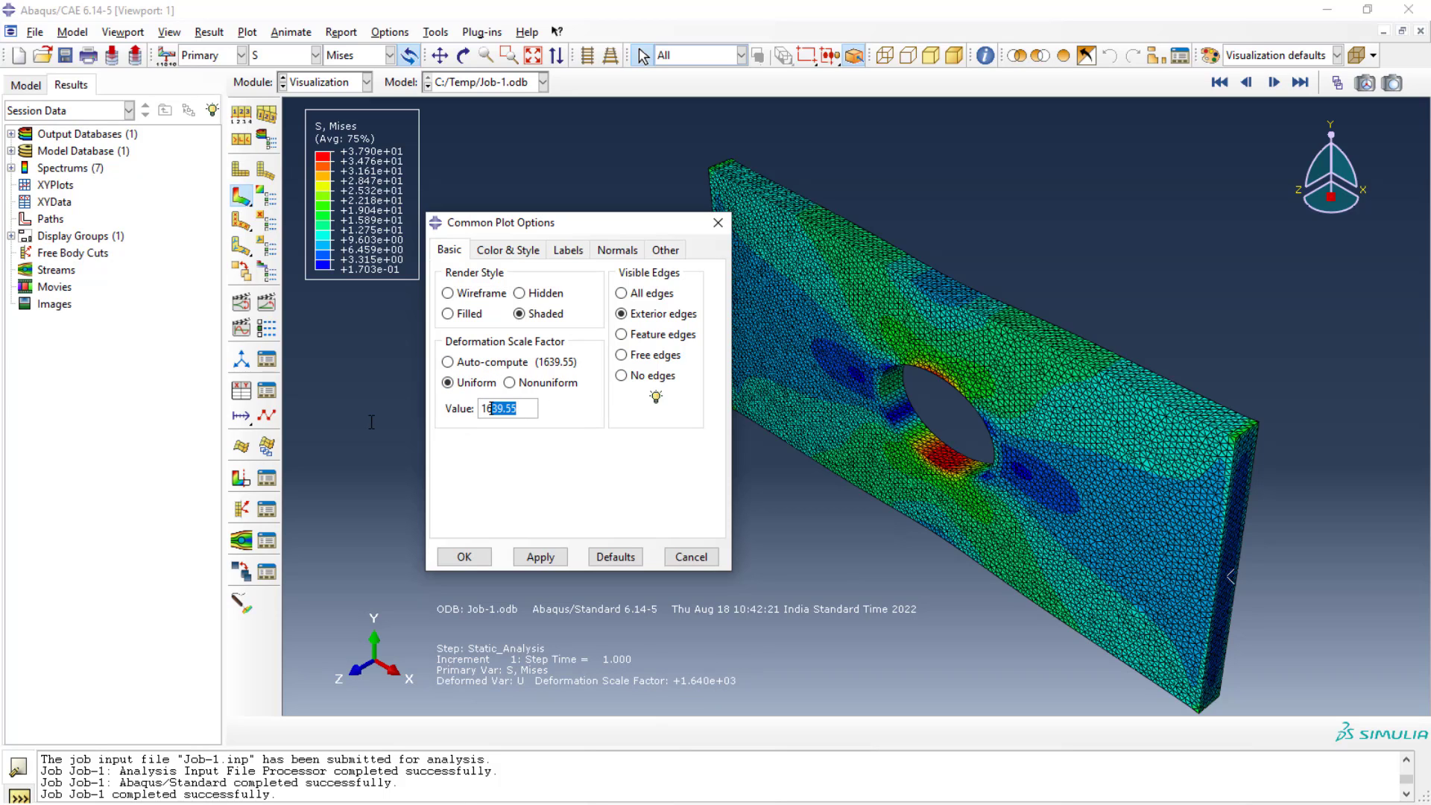
{"action": "key", "text": "BackSpace"}
{"action": "key", "text": "BackSpace"}
{"action": "key", "text": "BackSpace"}
{"action": "type", "text": "1"}
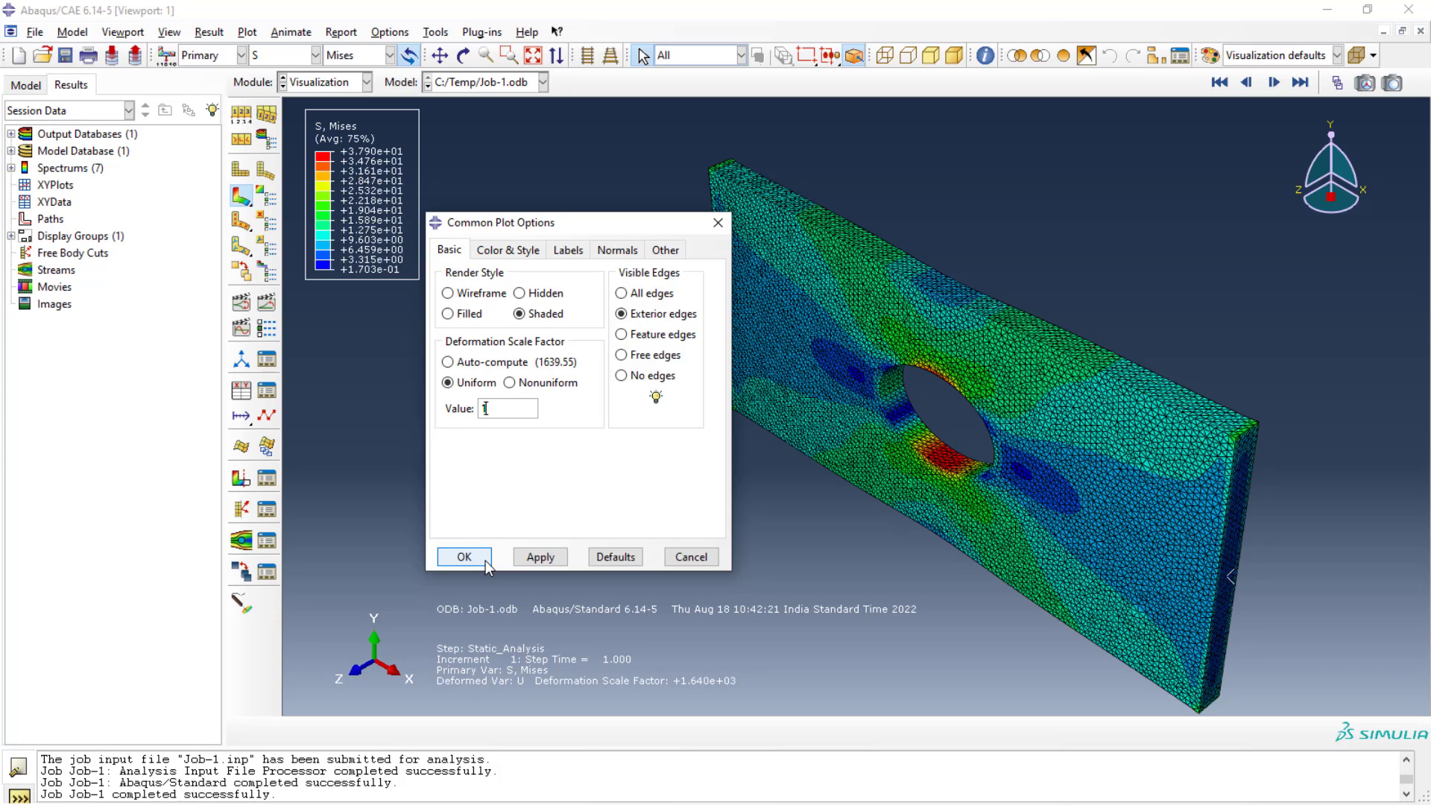
{"action": "left_click", "coordinate": [538, 558]}
{"action": "left_click", "coordinate": [481, 559]}
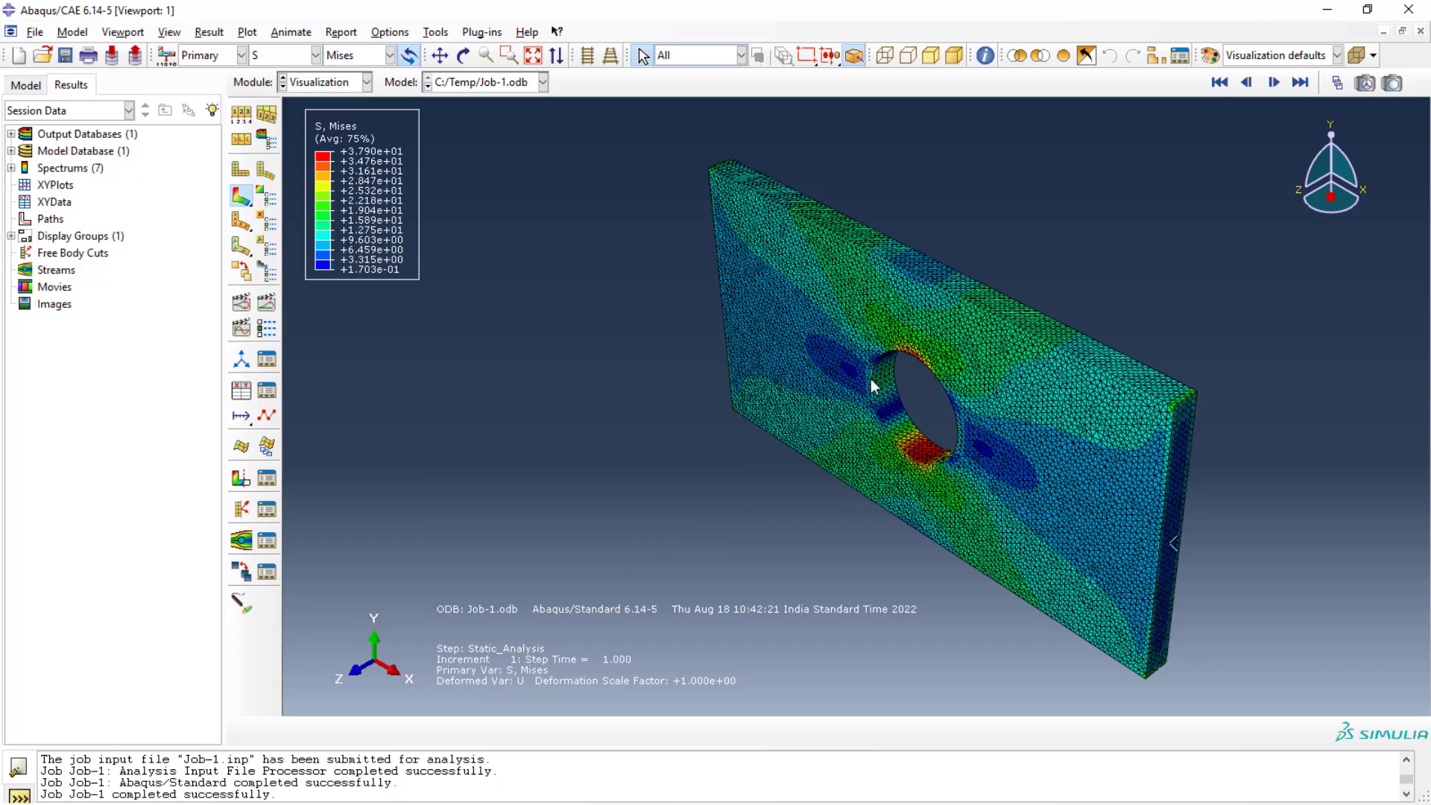
Examine the Mises stress distribution around the hole and across the plate from several angles
{"action": "left_click", "coordinate": [896, 436]}
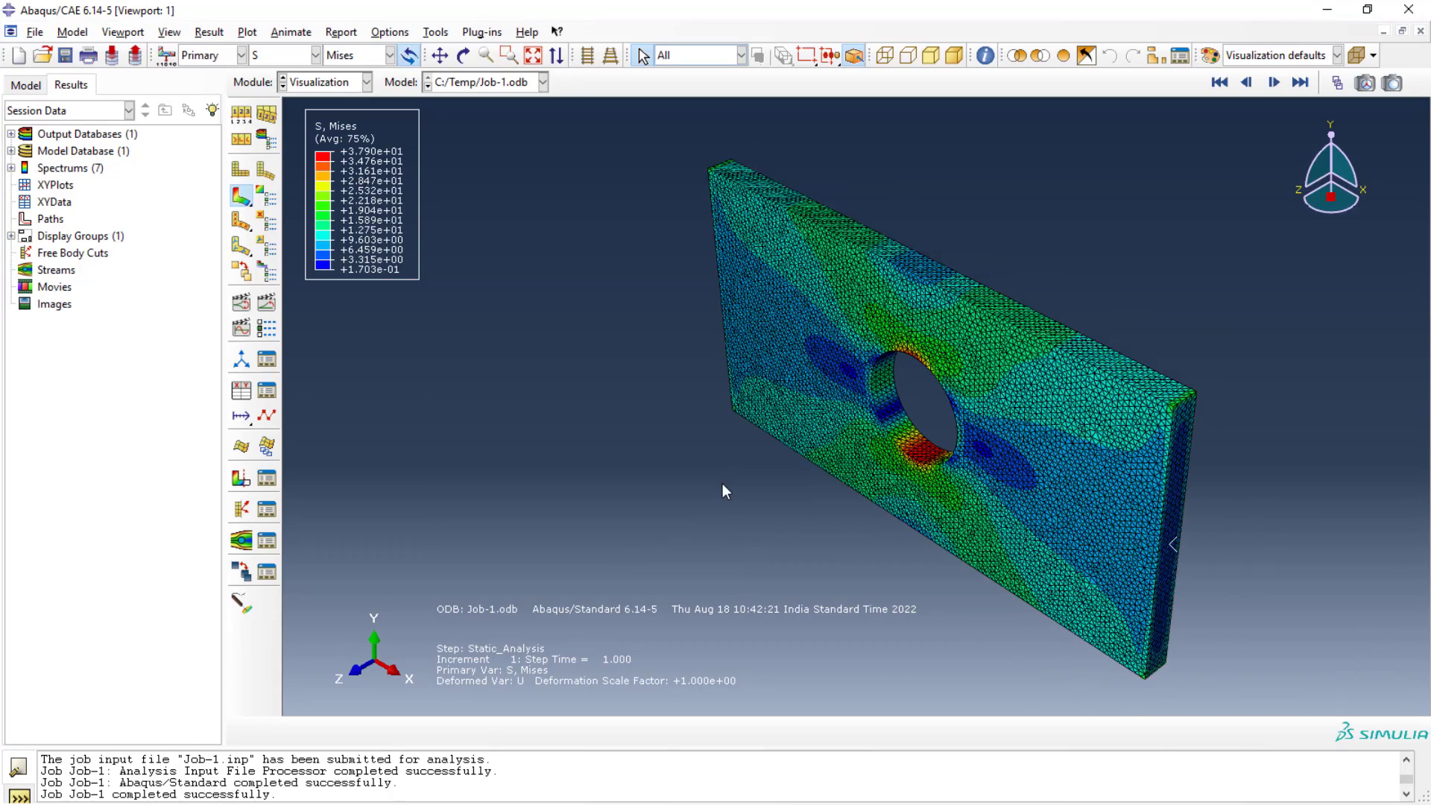
{"action": "left_click_drag", "start_coordinate": [723, 483], "coordinate": [731, 511], "text": "ctrl+alt"}
{"action": "scroll", "coordinate": [897, 431], "scroll_direction": "down", "scroll_amount": 5}
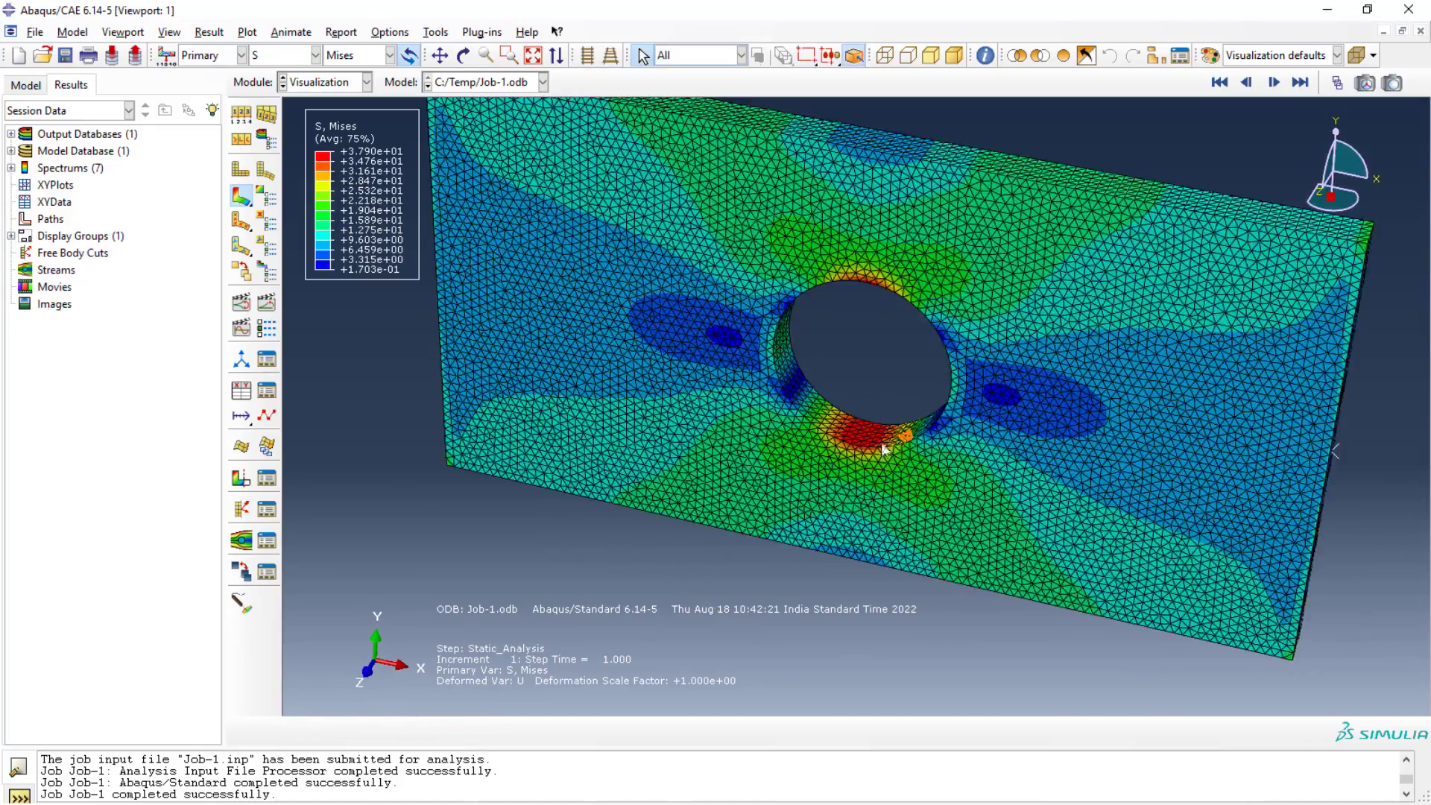
{"action": "scroll", "coordinate": [776, 527], "scroll_direction": "up", "scroll_amount": 3}
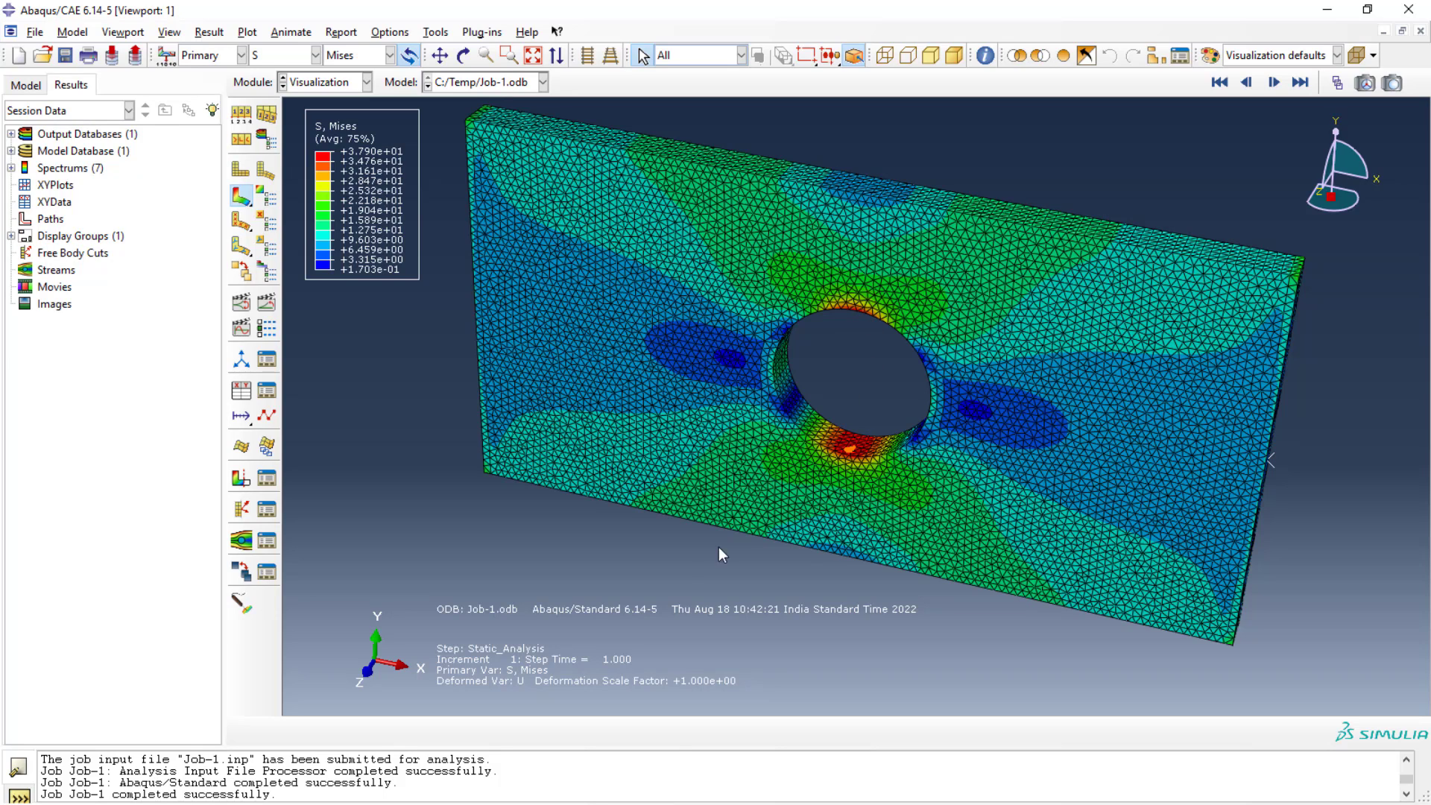
{"action": "left_click_drag", "start_coordinate": [681, 563], "coordinate": [639, 532], "text": "ctrl+alt"}
{"action": "scroll", "coordinate": [639, 530], "scroll_direction": "up", "scroll_amount": 2}
{"action": "scroll", "coordinate": [640, 530], "scroll_direction": "down", "scroll_amount": 4}
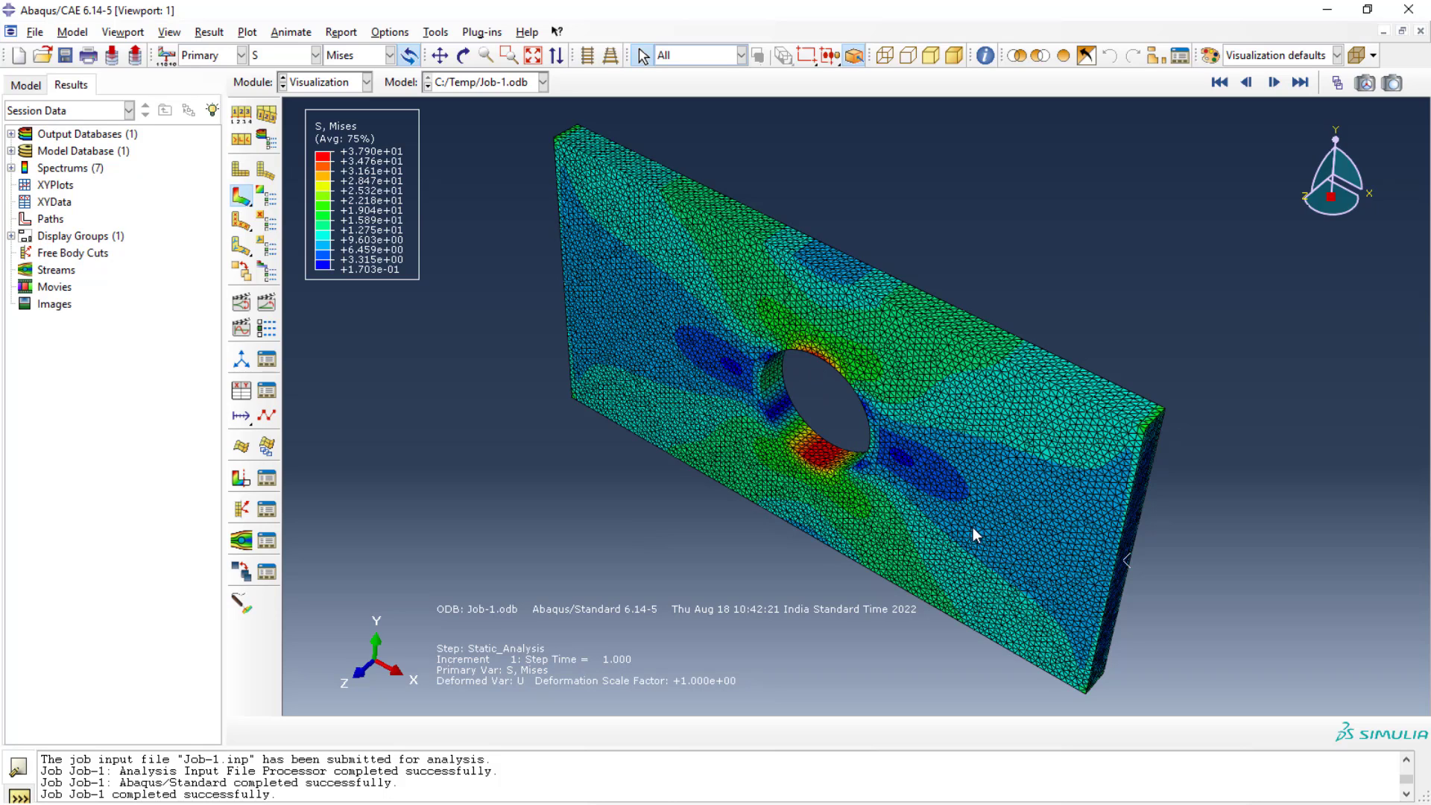
{"action": "left_click", "coordinate": [994, 503]}
{"action": "left_click", "coordinate": [1122, 497]}
{"action": "left_click", "coordinate": [851, 368]}
{"action": "left_click", "coordinate": [828, 463]}
{"action": "scroll", "coordinate": [722, 505], "scroll_direction": "up", "scroll_amount": 1}
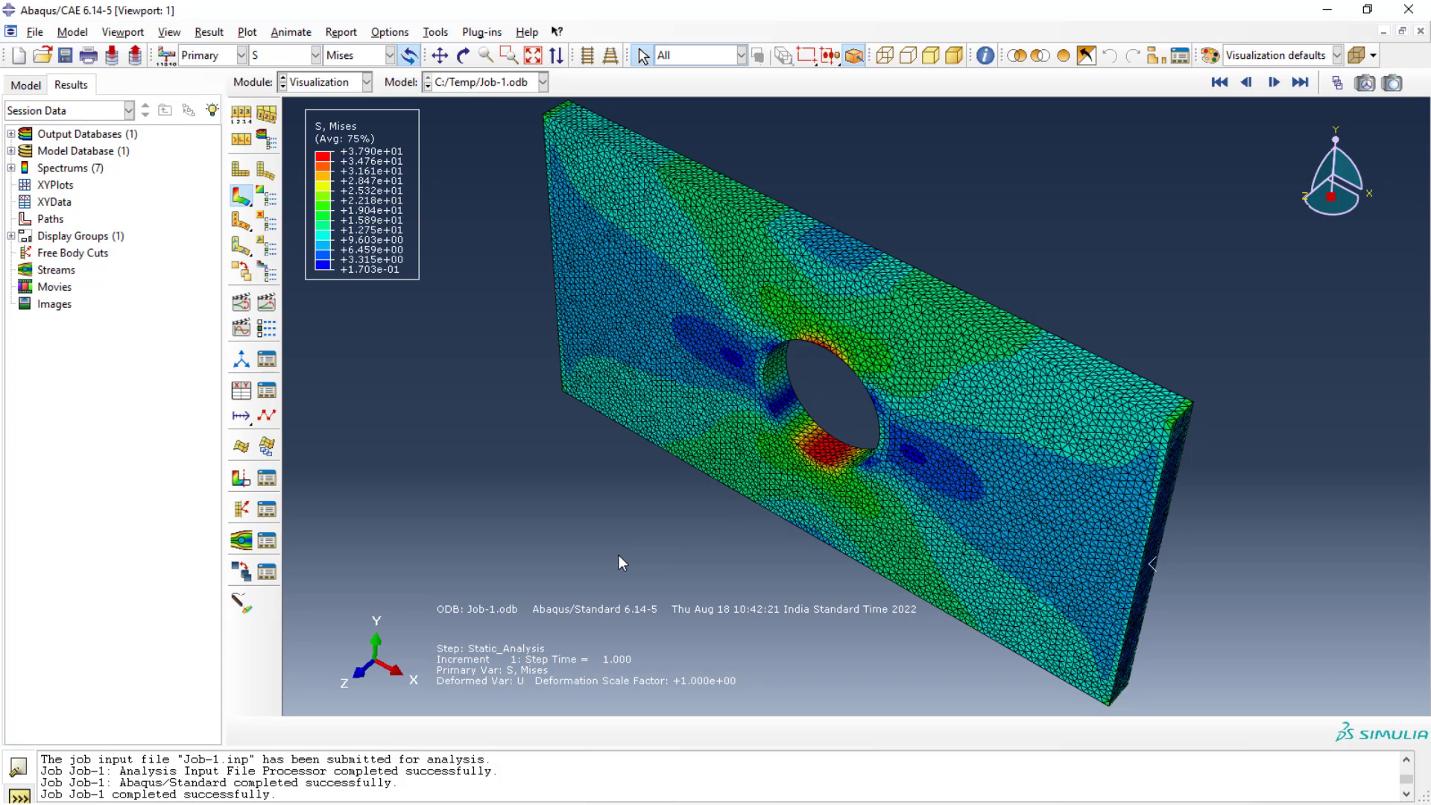
{"action": "scroll", "coordinate": [619, 556], "scroll_direction": "down", "scroll_amount": 1}
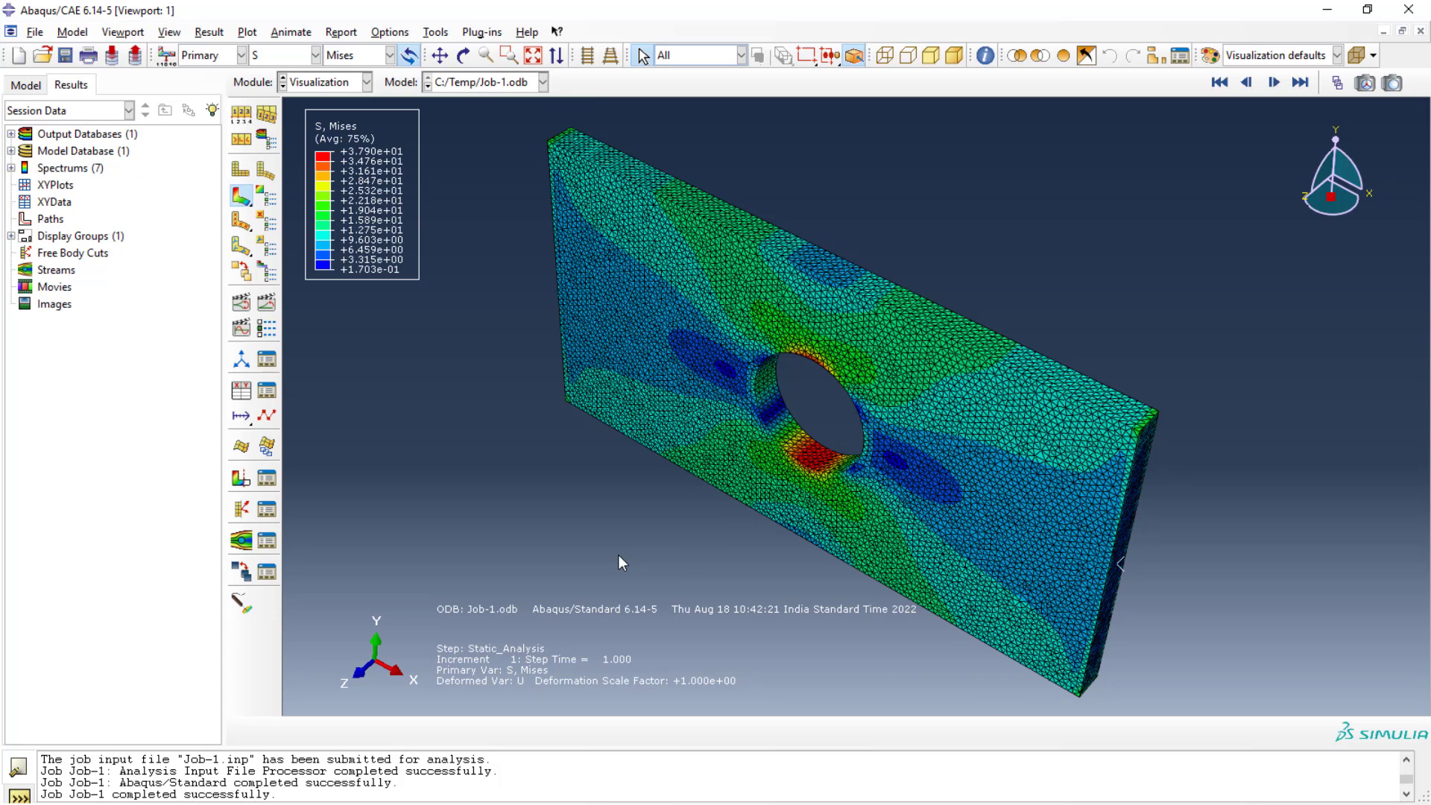